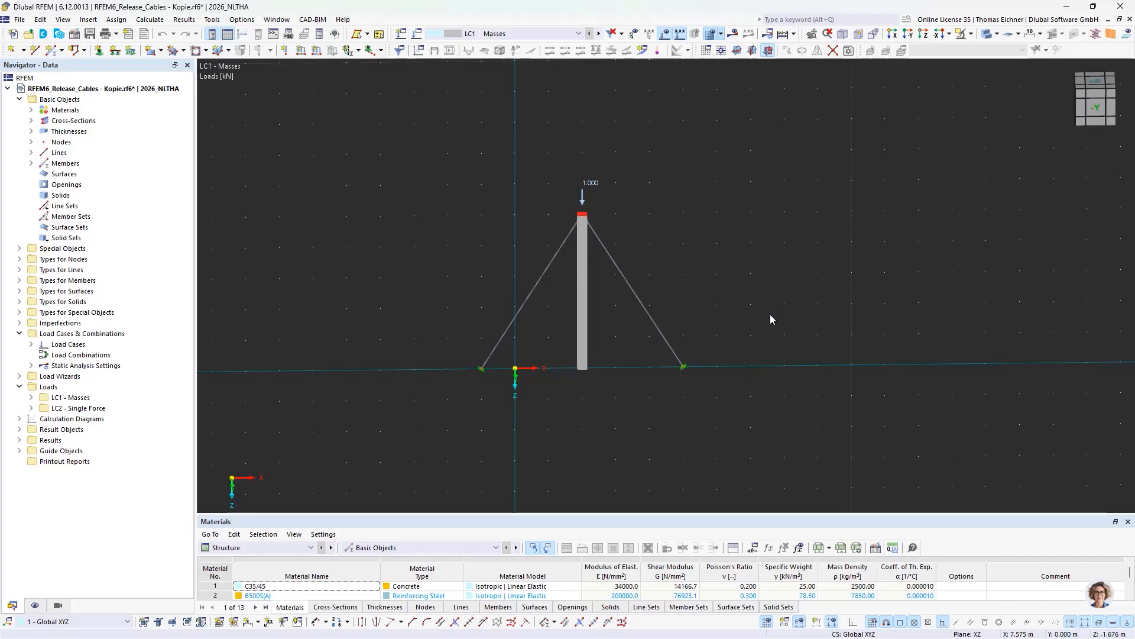
Examine the column, the two inclined cables and the vertical nodal load in load case LC1 - Masses
click(584, 343)
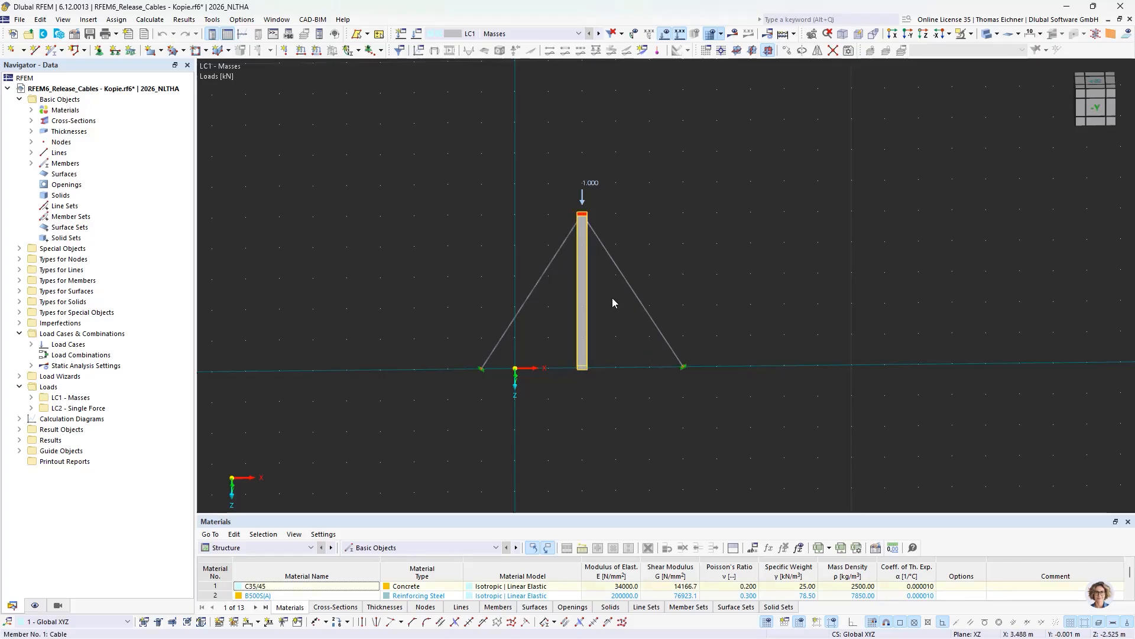
mouse_move(580, 306)
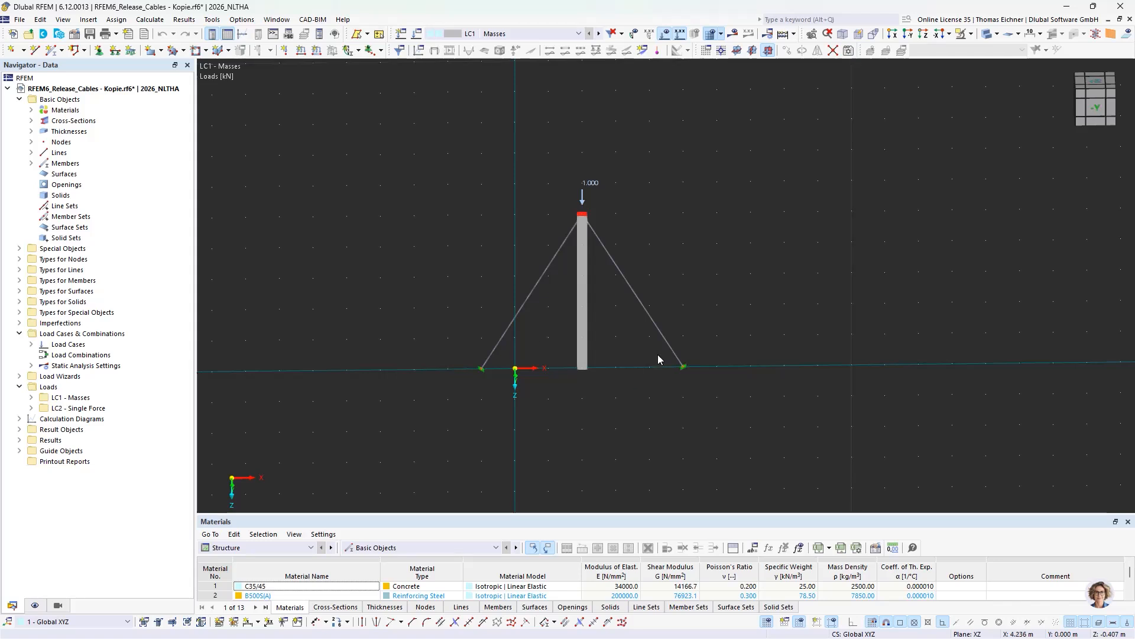
click(531, 311)
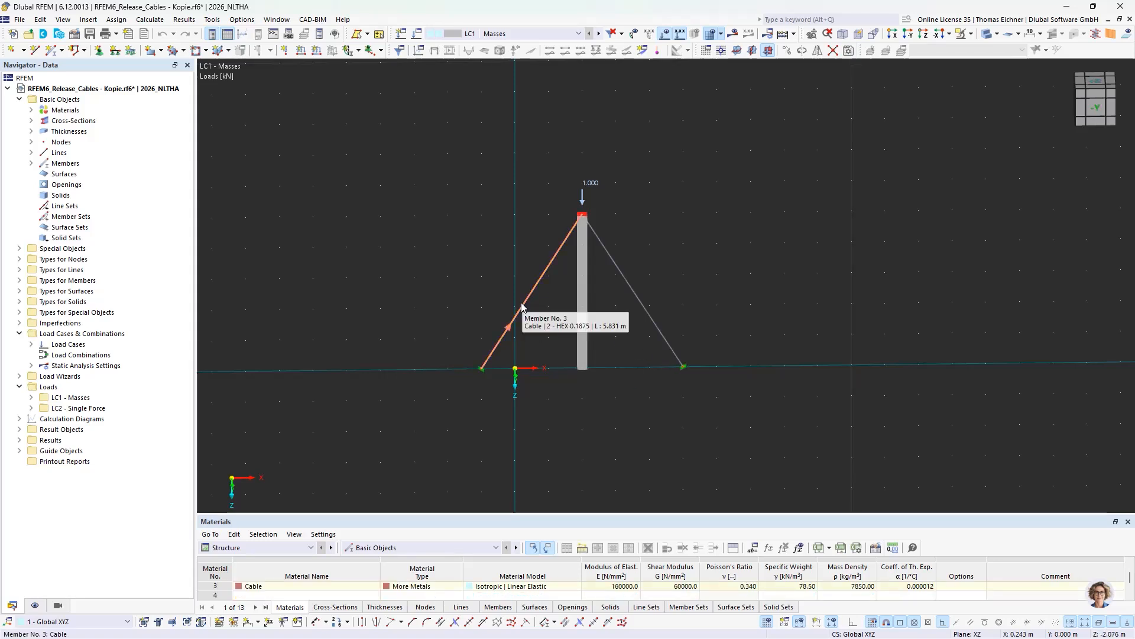
click(712, 288)
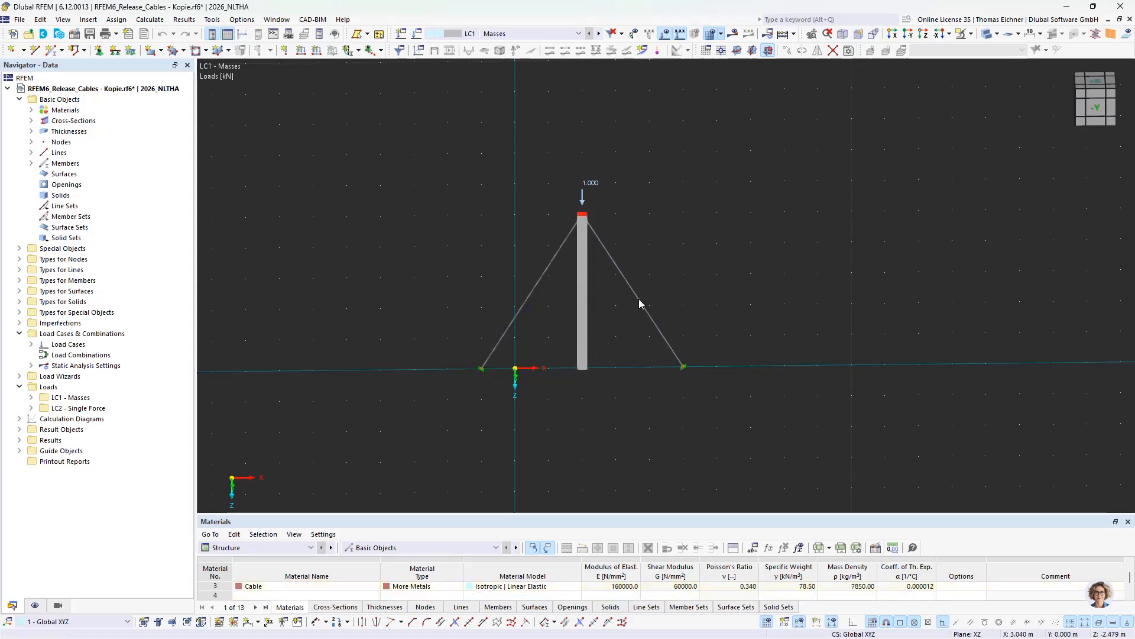
click(541, 278)
click(686, 279)
click(551, 270)
click(531, 33)
click(531, 33)
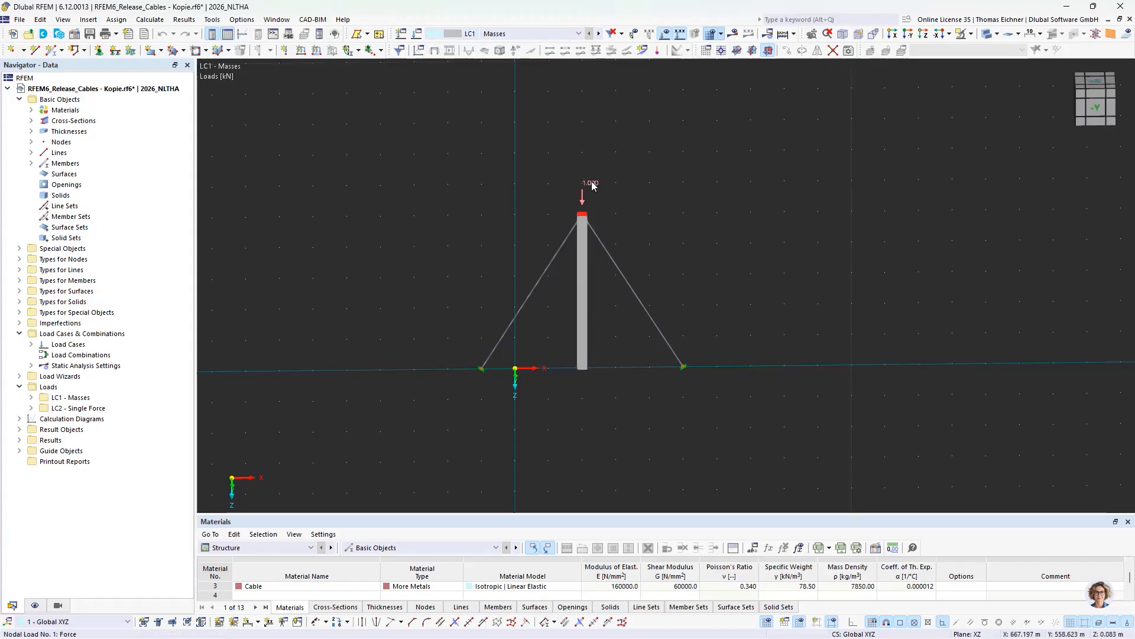
click(592, 185)
click(654, 238)
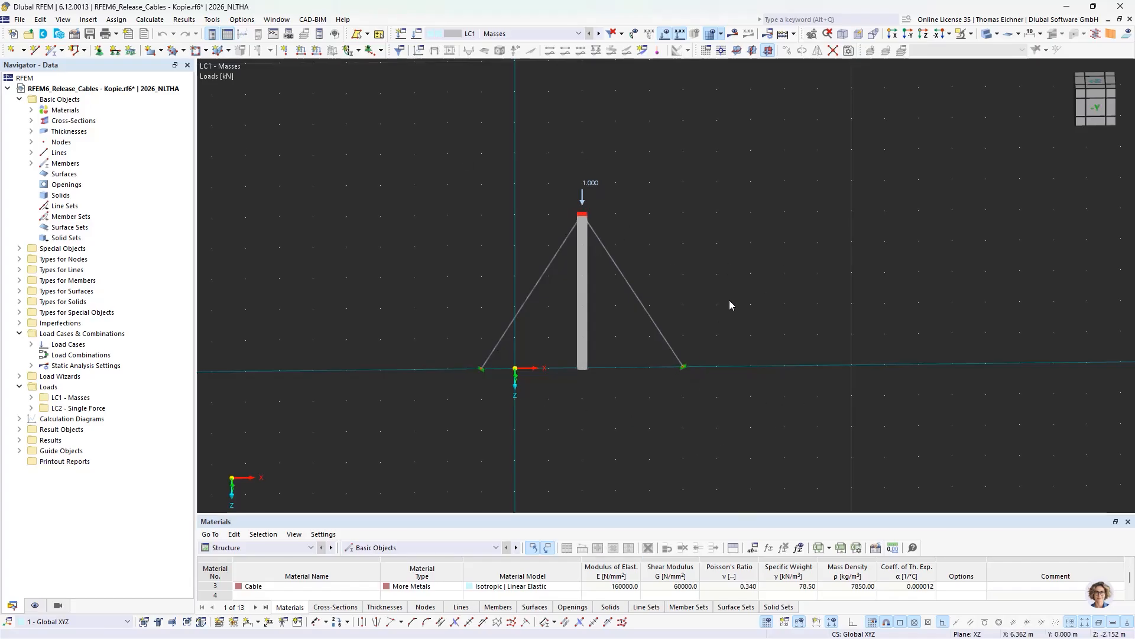
Display load case LC2 - Single Force and examine its horizontal nodal force and the adjoining cable
click(567, 34)
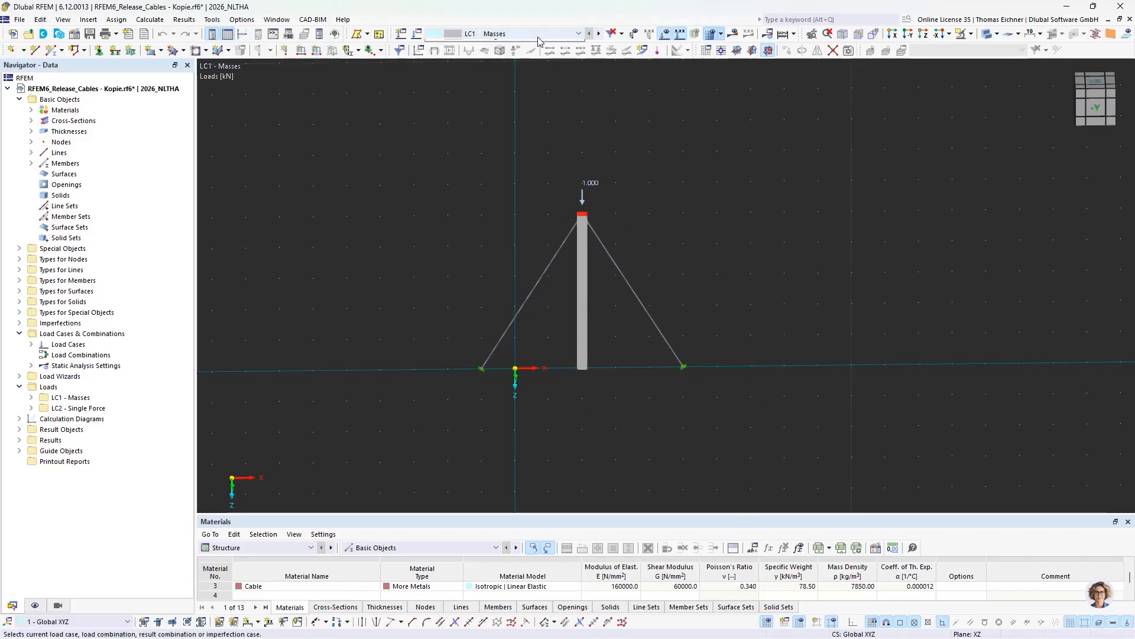
click(496, 54)
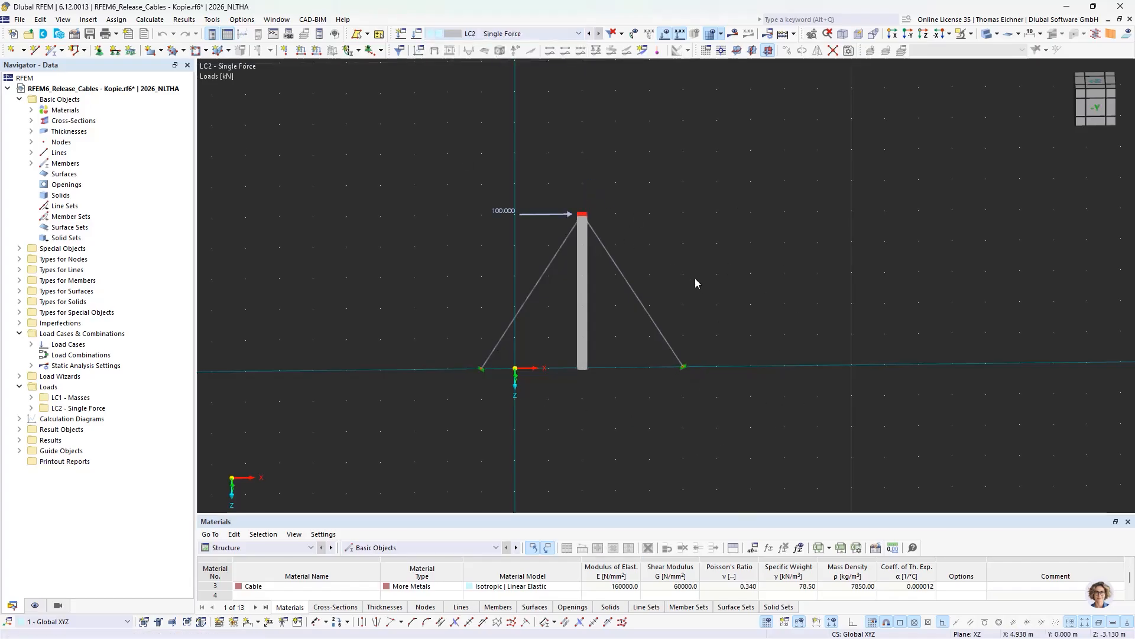
click(509, 212)
mouse_move(511, 218)
click(341, 234)
click(547, 276)
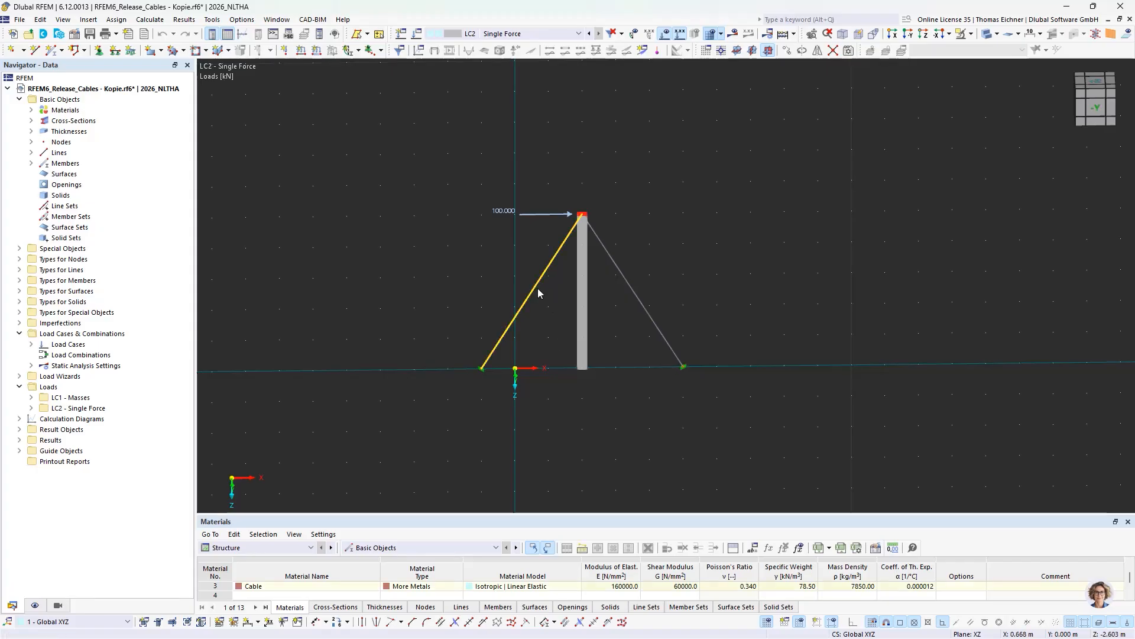
click(371, 254)
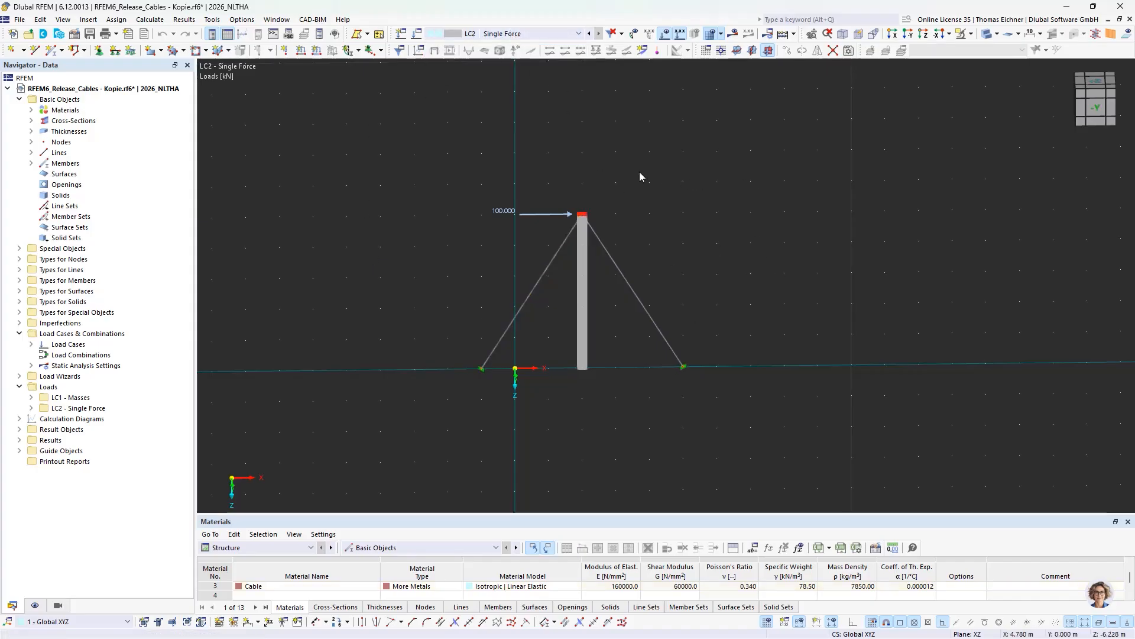
Activate the Time History Analysis add-on in the model's base data
drag(392, 164, 795, 409)
click(792, 407)
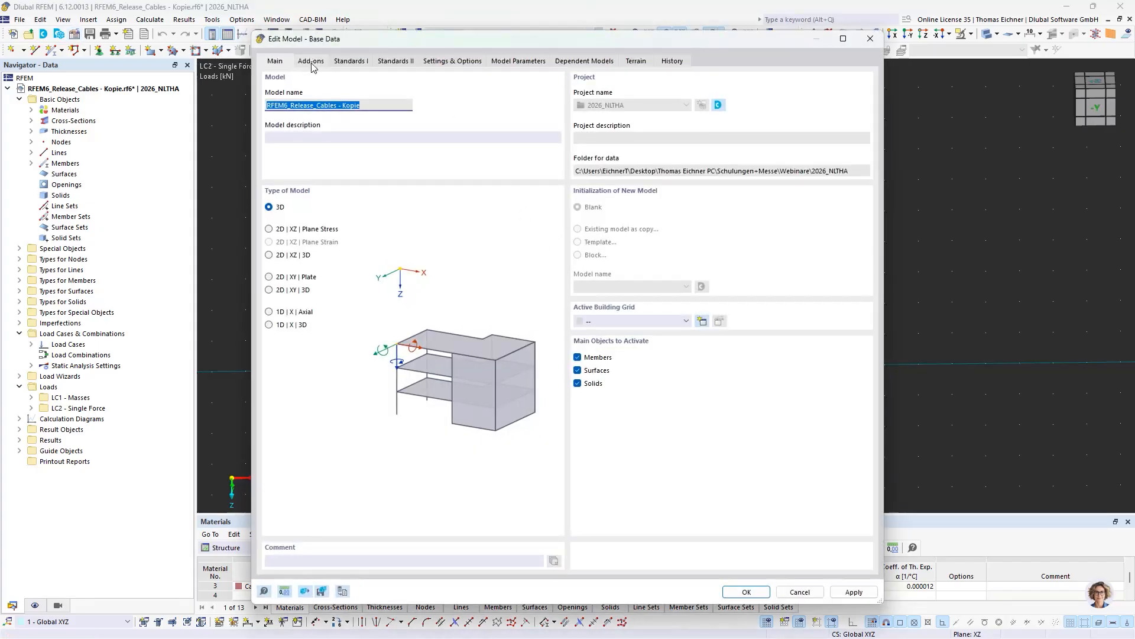
click(311, 62)
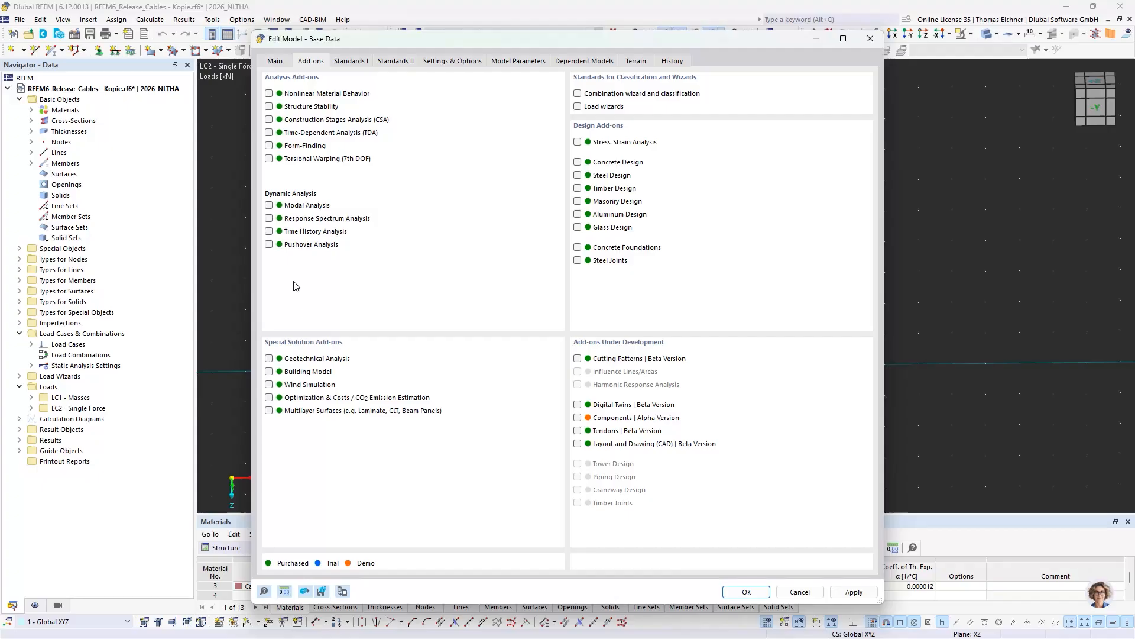
click(269, 231)
click(746, 592)
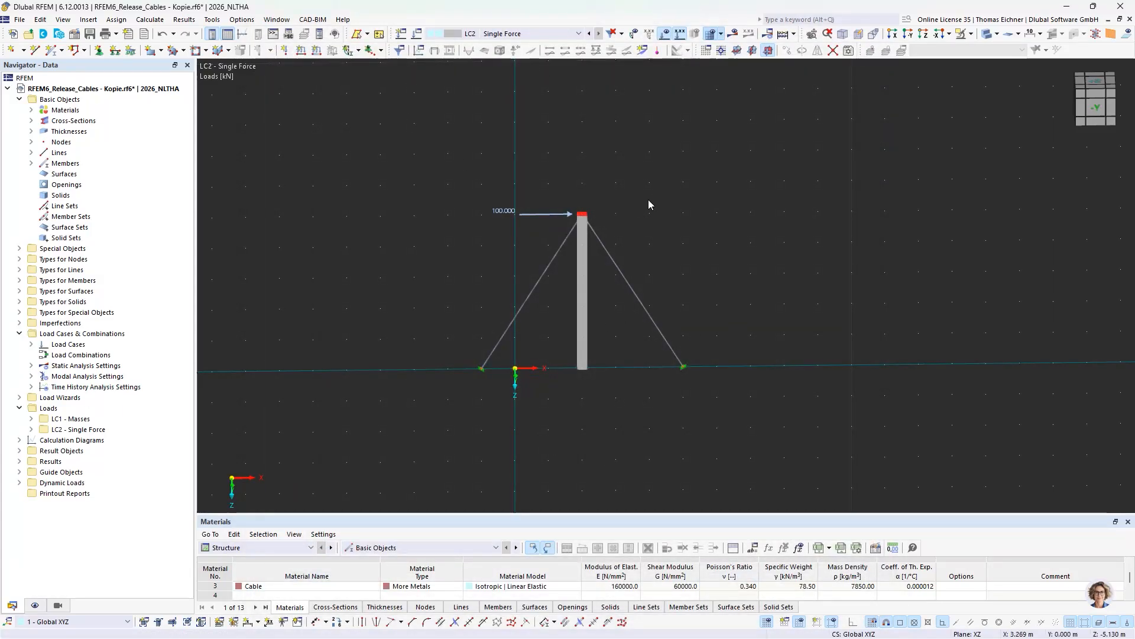
Copy load case LC2 Single Force and set the copy's analysis type to Time History Analysis | Time Diagram
middle_drag(648, 200, 625, 197)
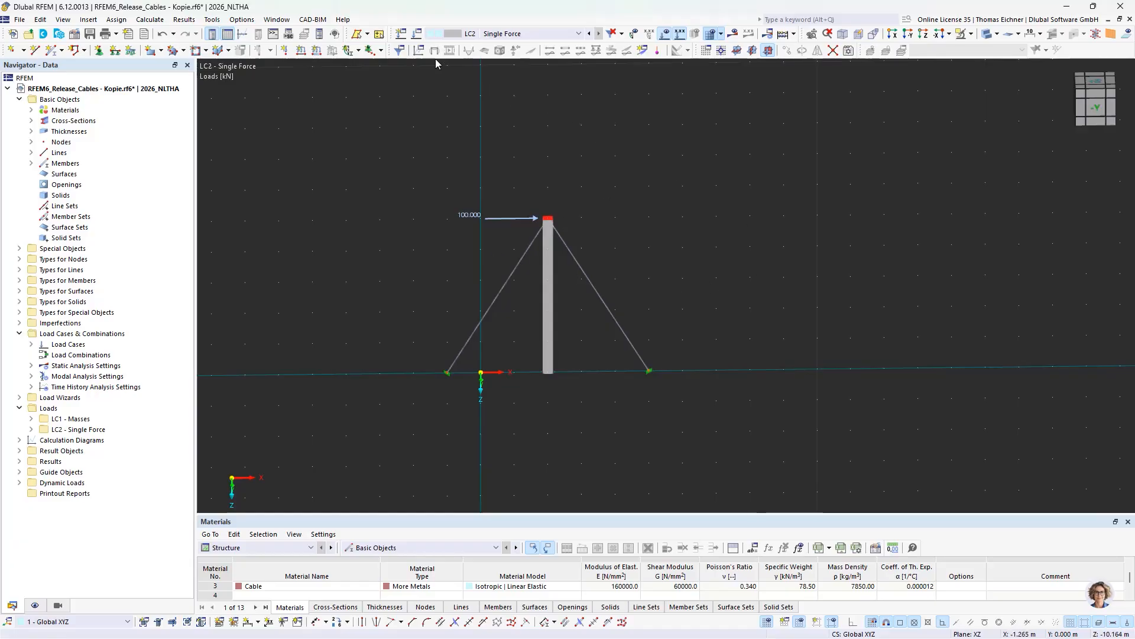
click(416, 33)
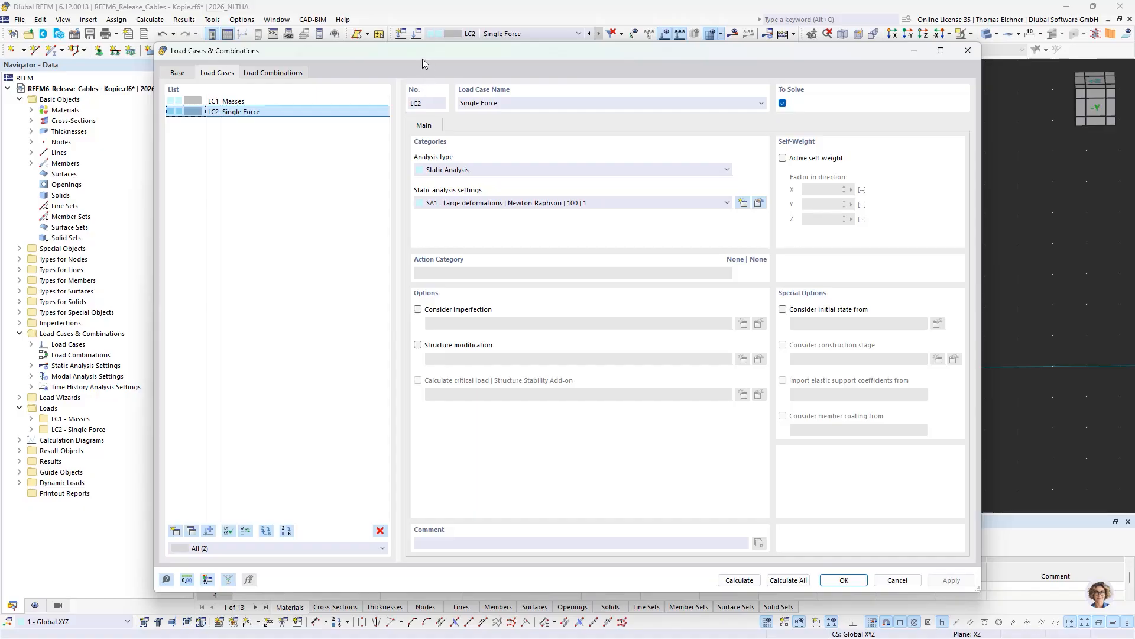
drag(422, 59, 854, 80)
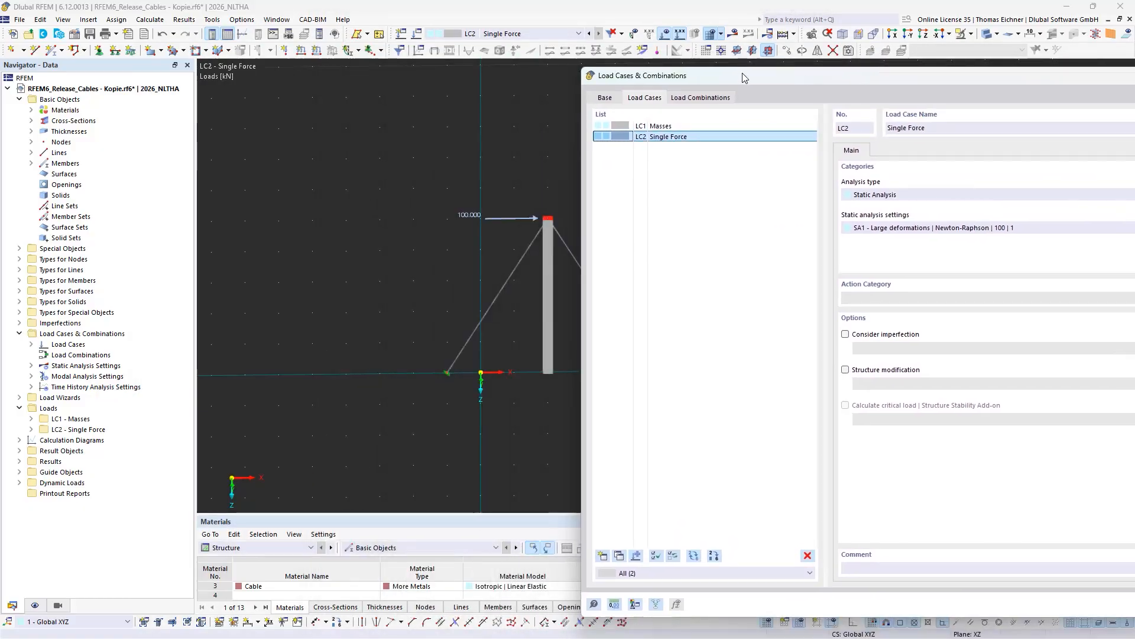
drag(743, 72, 755, 69)
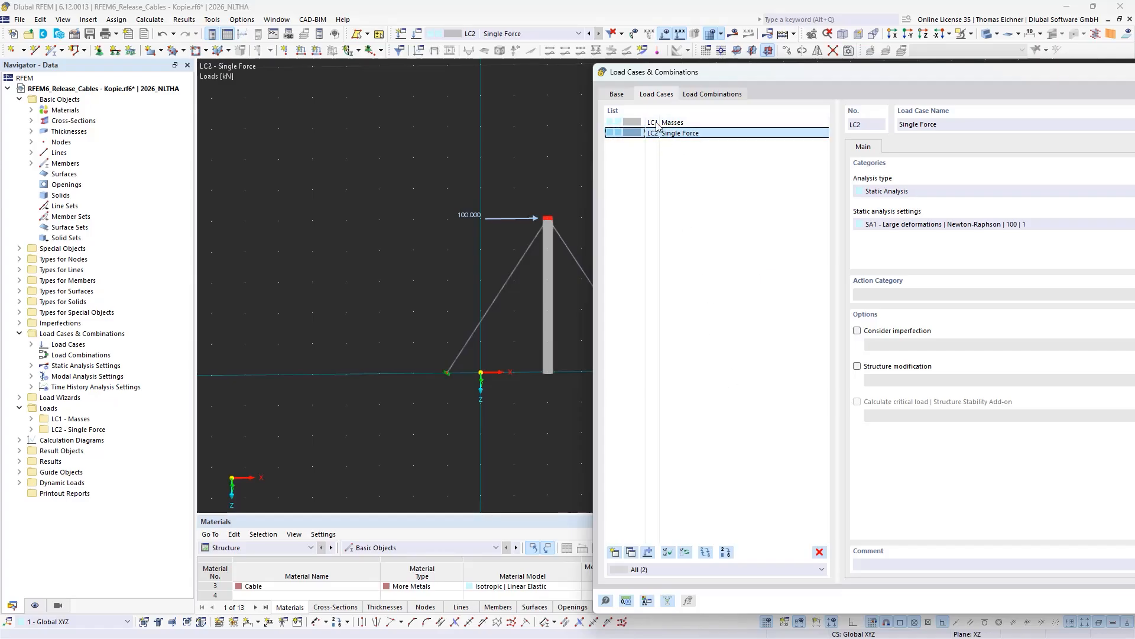
click(631, 552)
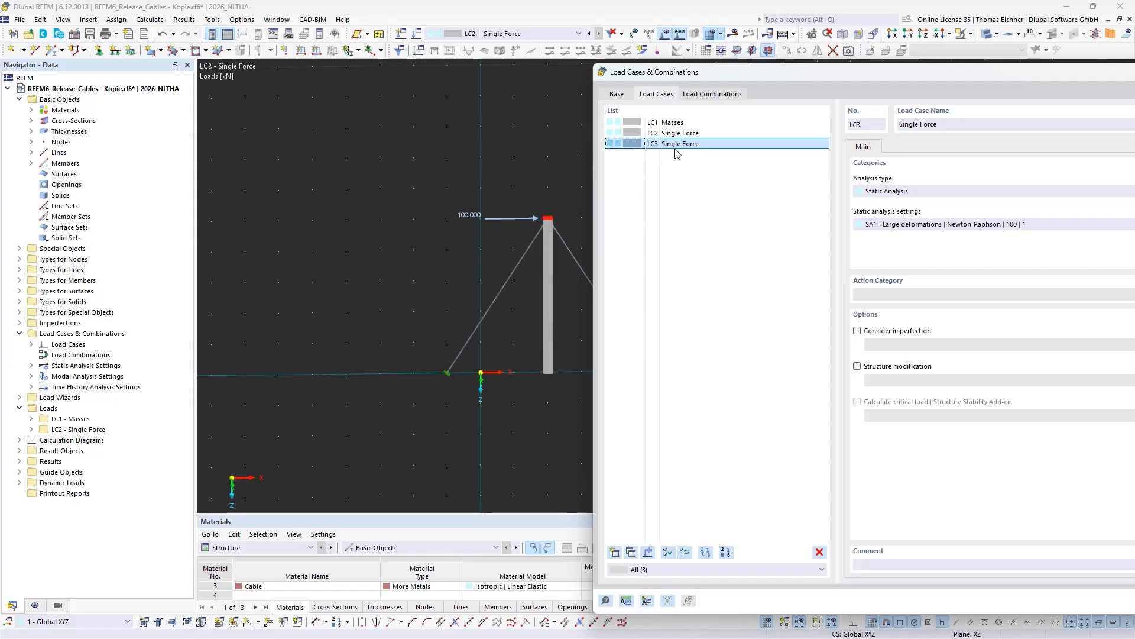
click(902, 189)
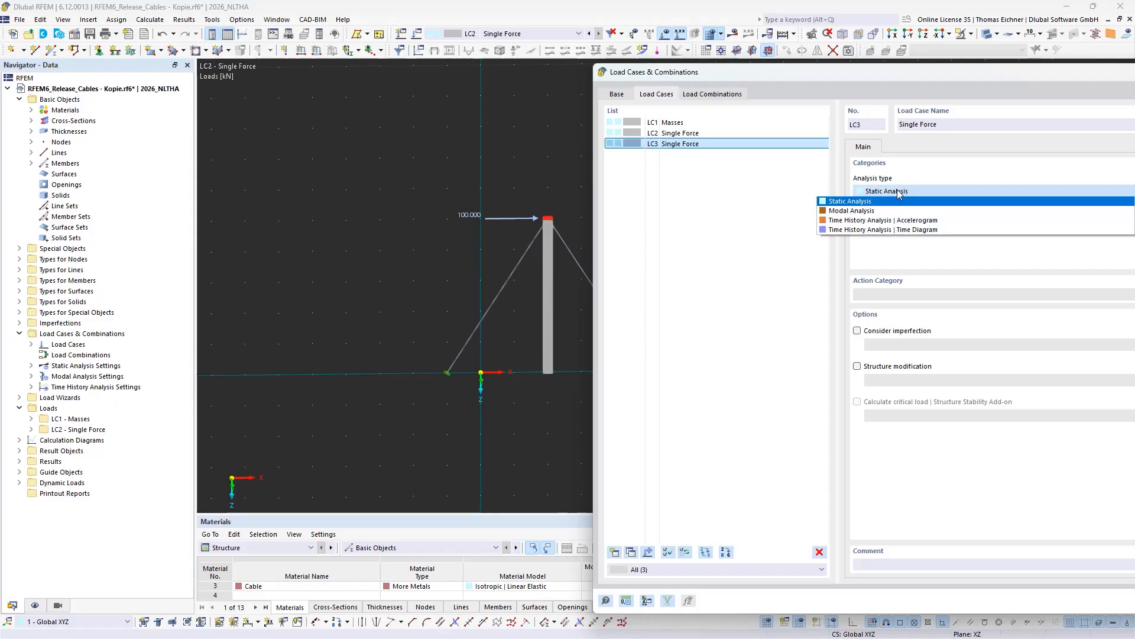
click(860, 230)
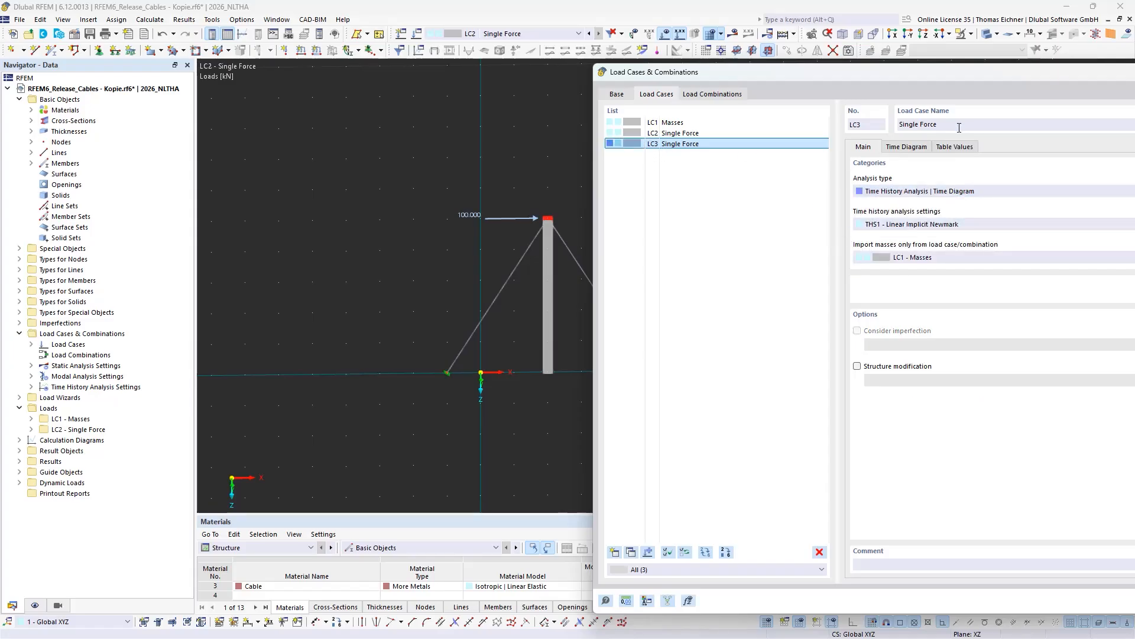
Append LC-THA-TD to the name of load case LC3
drag(784, 138, 785, 137)
text(LC-THA-TD)
drag(892, 71, 512, 70)
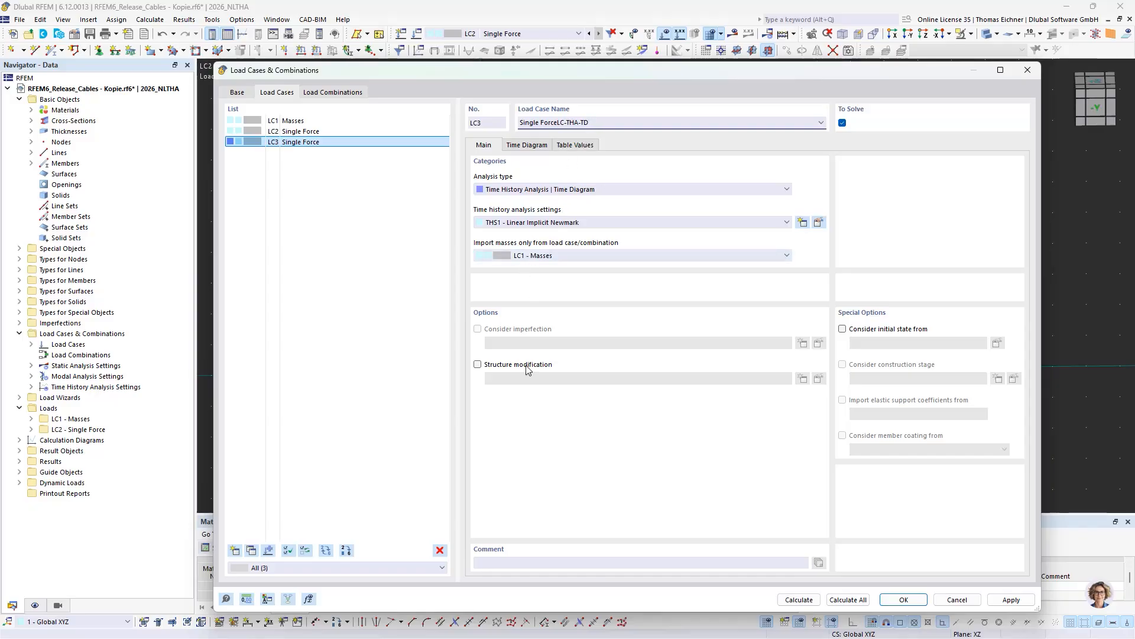
Create a new time diagram for load case LC3 with the definition type Function
click(526, 145)
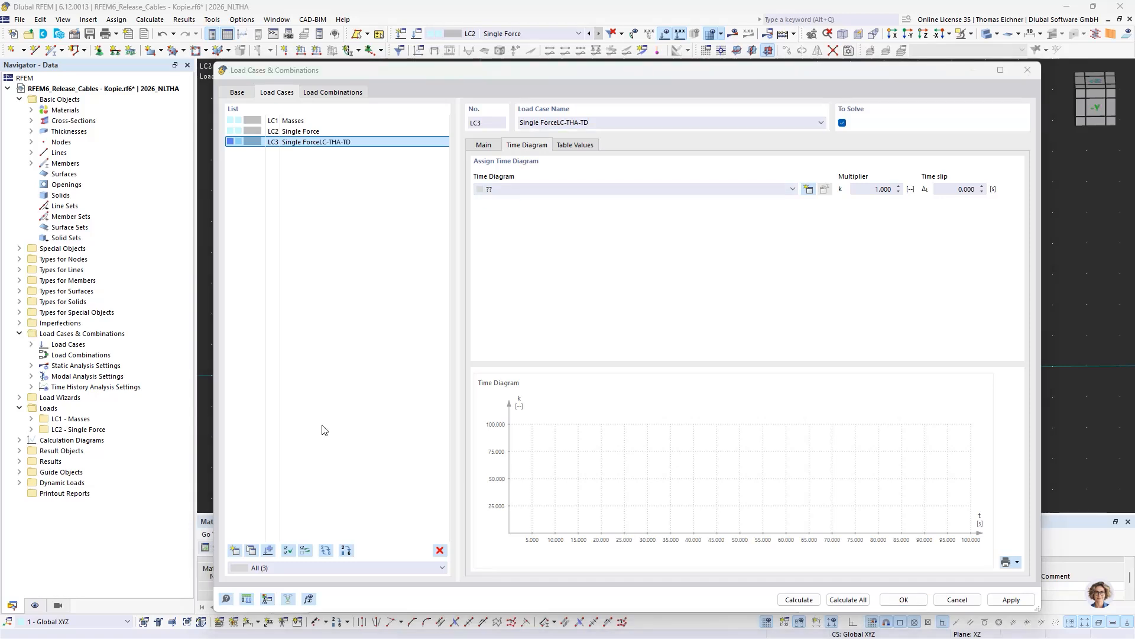
click(808, 189)
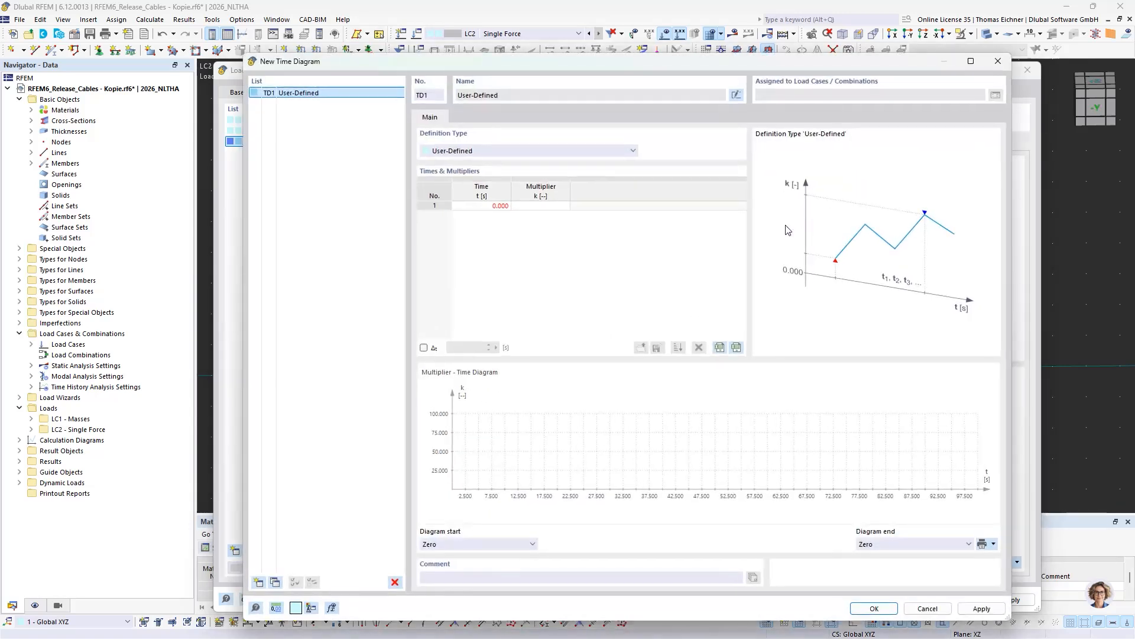
click(507, 157)
click(466, 173)
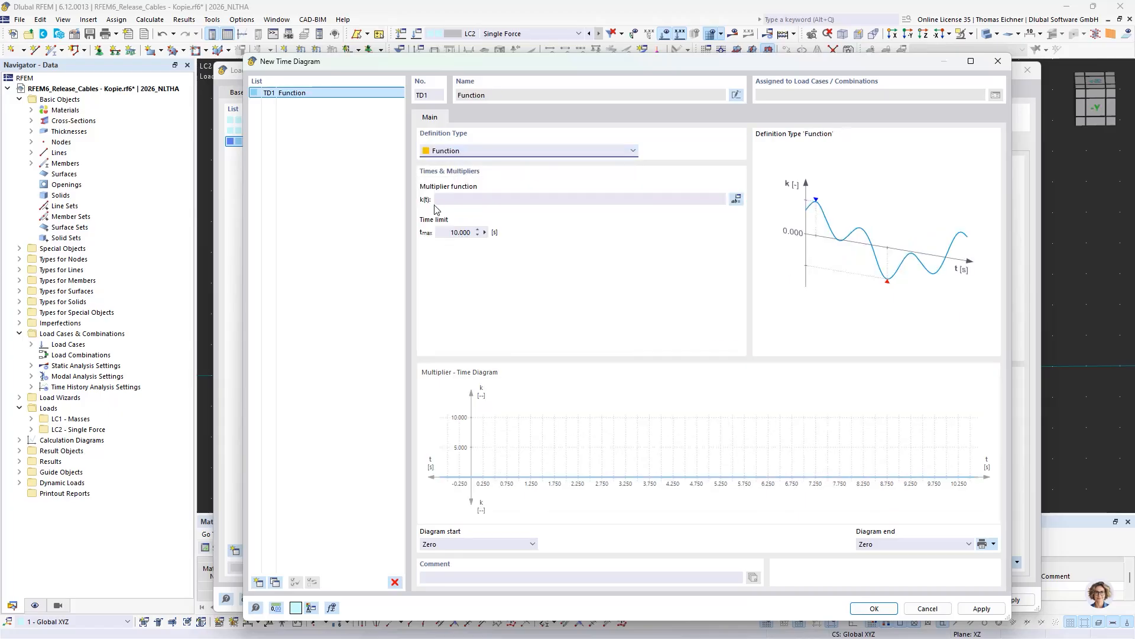
Define the time diagram's multiplier function k(t) as sin(0.5*t)
click(468, 203)
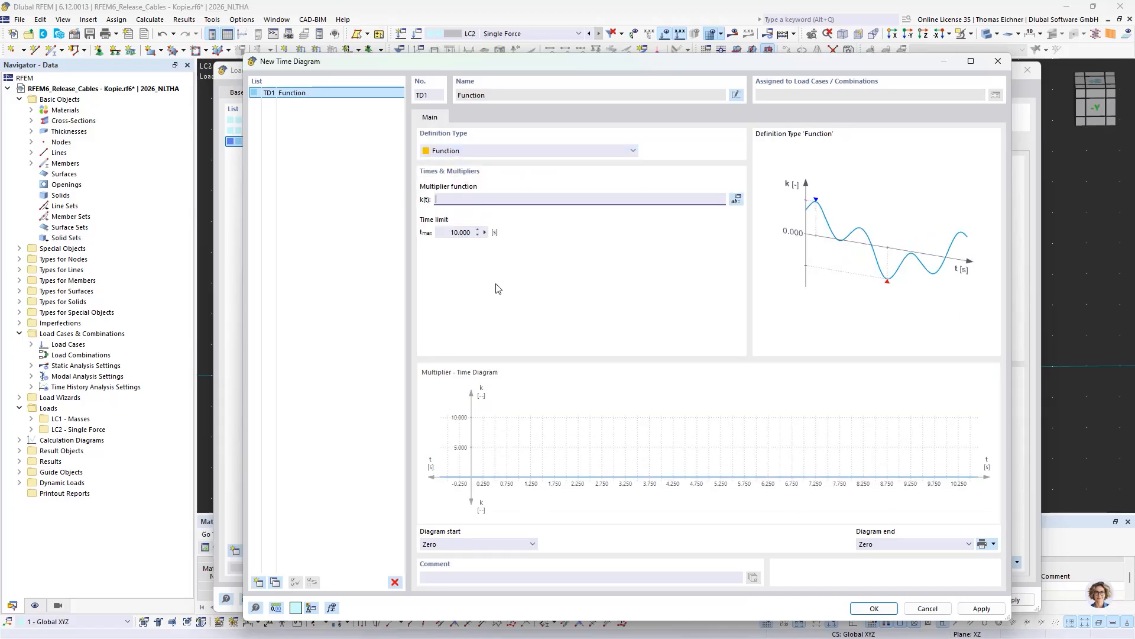
key(alt+Tab)
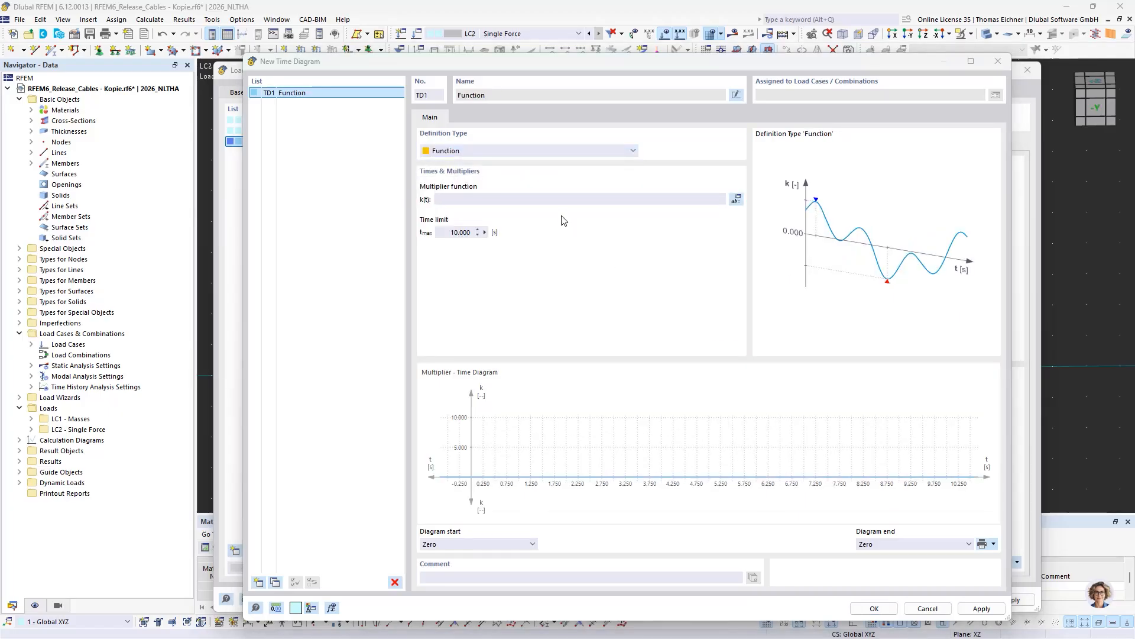
click(567, 200)
text(sin)
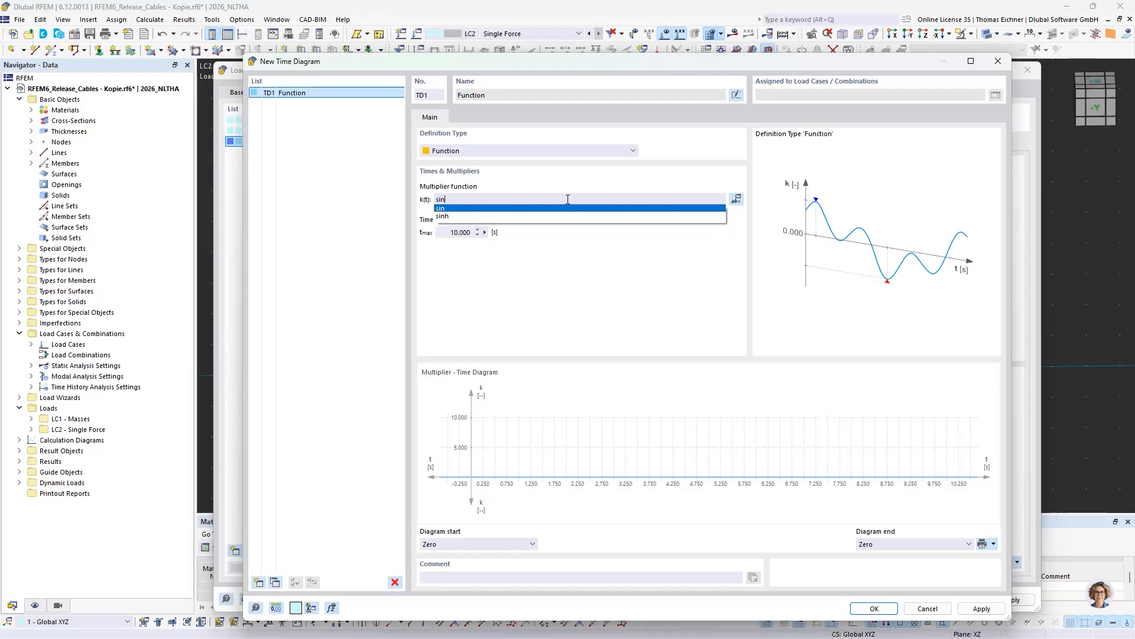
text((0.5)
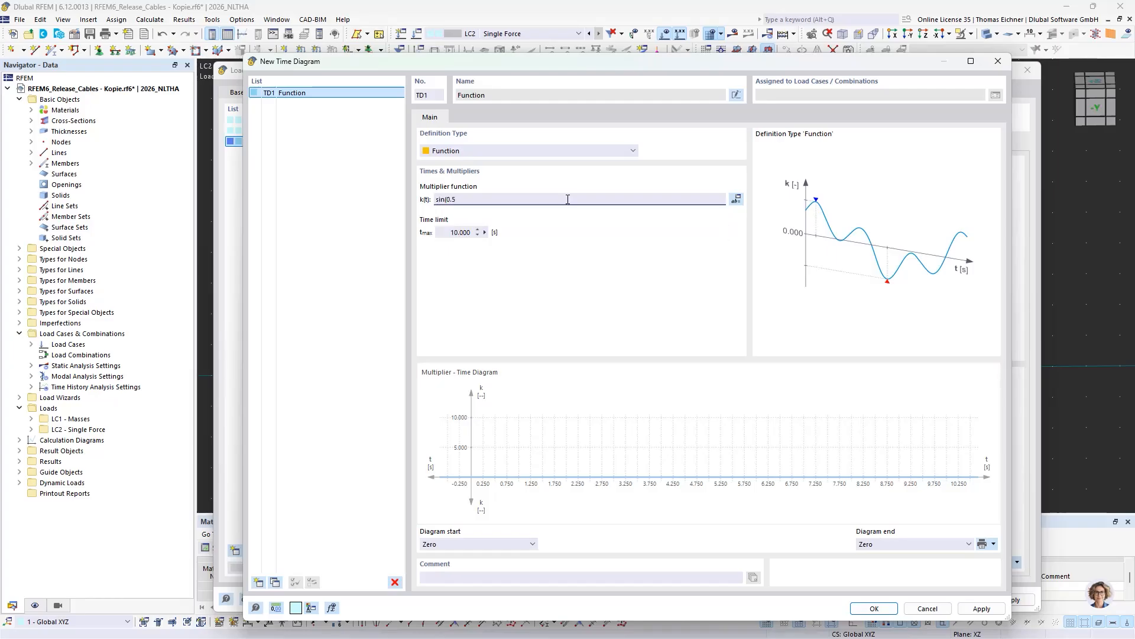
text(*t)
Set the time diagram's time limit to 15 s and assign the diagram to load case LC3
click(461, 232)
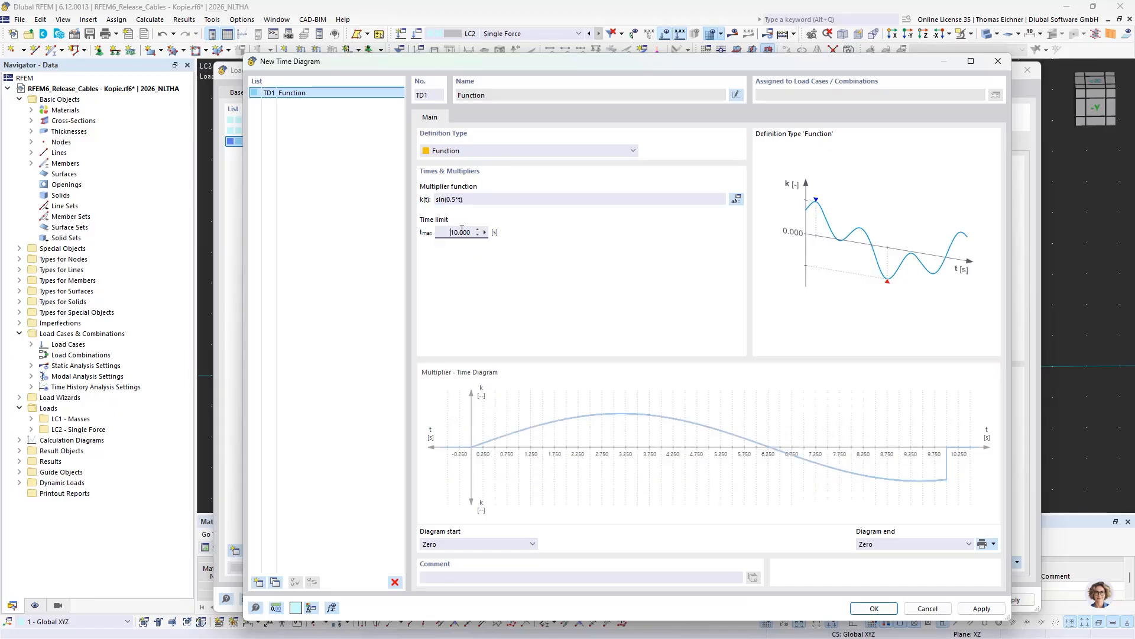
double_click(461, 231)
text(15)
click(479, 198)
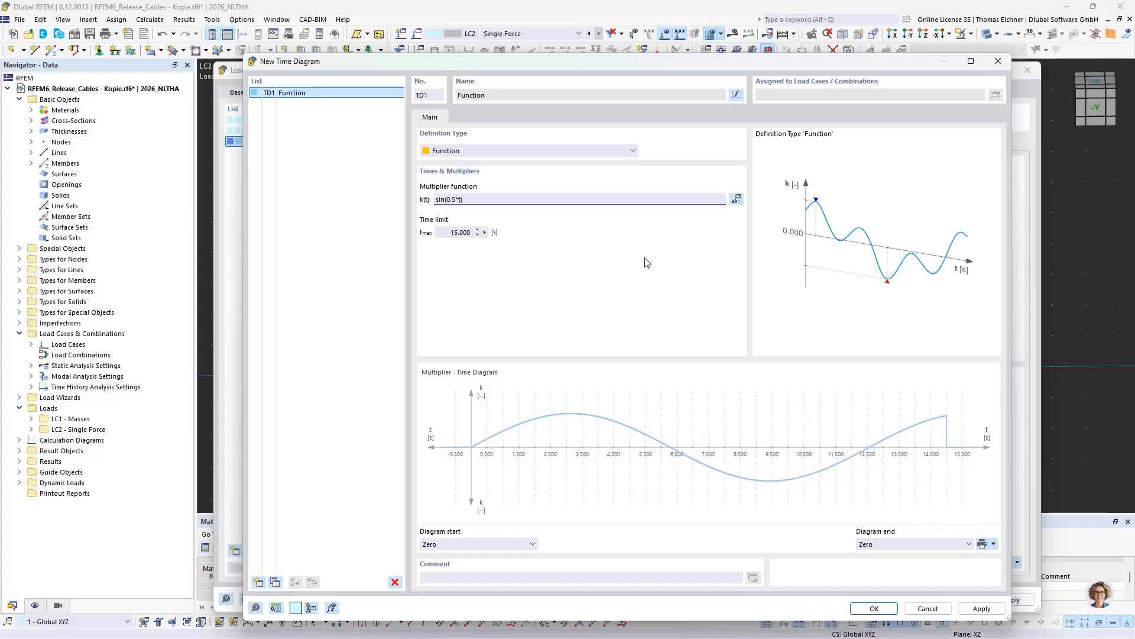
click(468, 234)
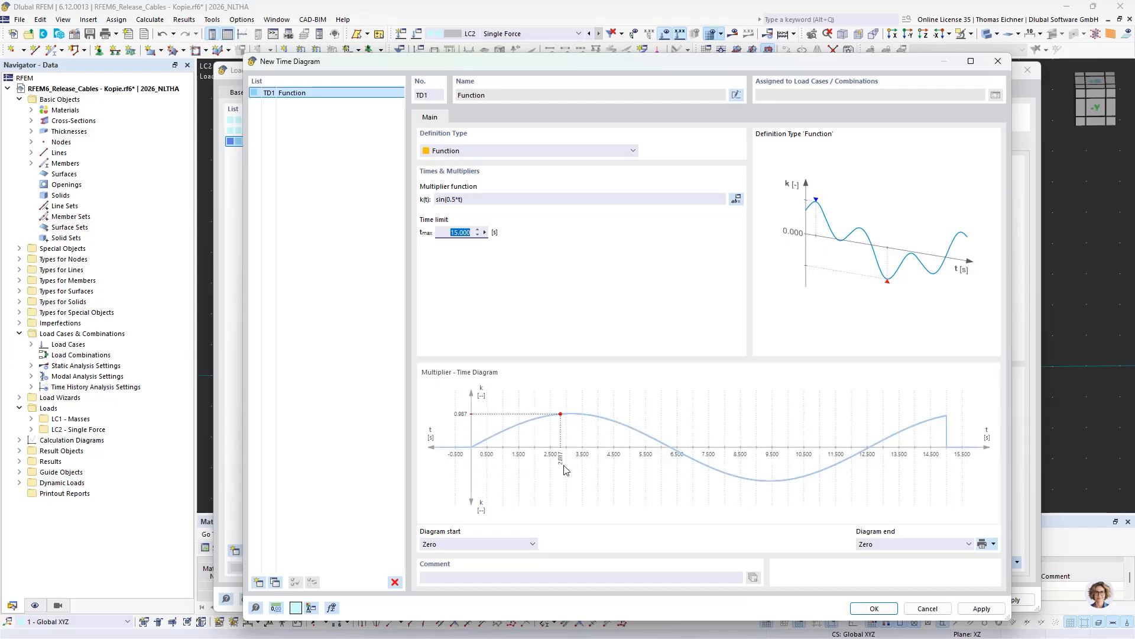
click(875, 609)
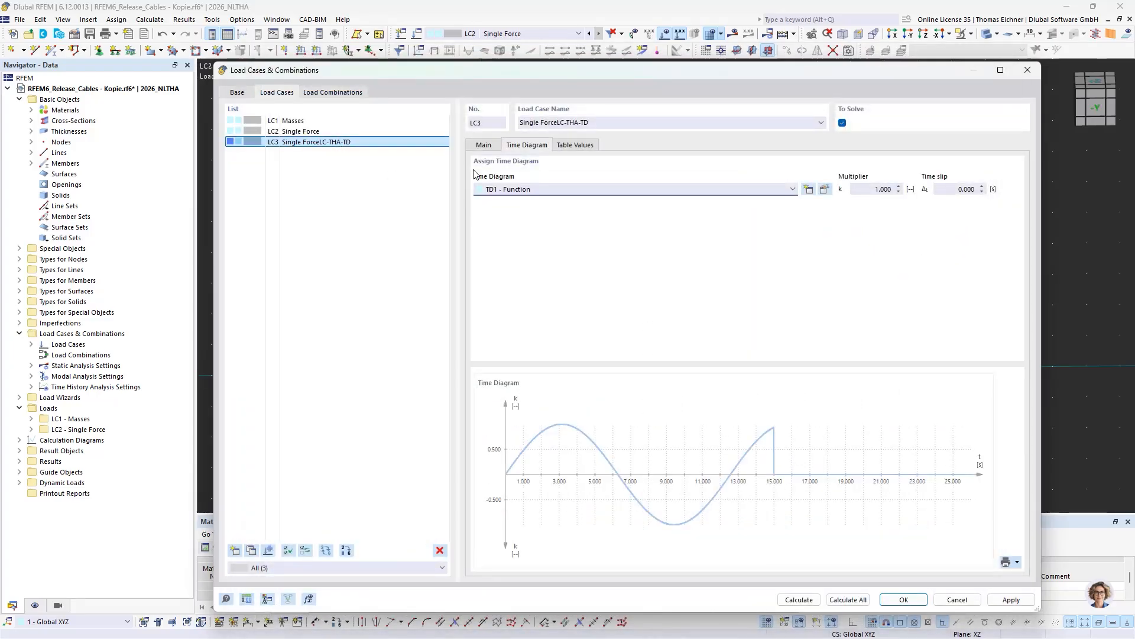
Remove the Single Force prefix from LC3's name, leaving LC-THA-TD, and return to its main settings
click(559, 123)
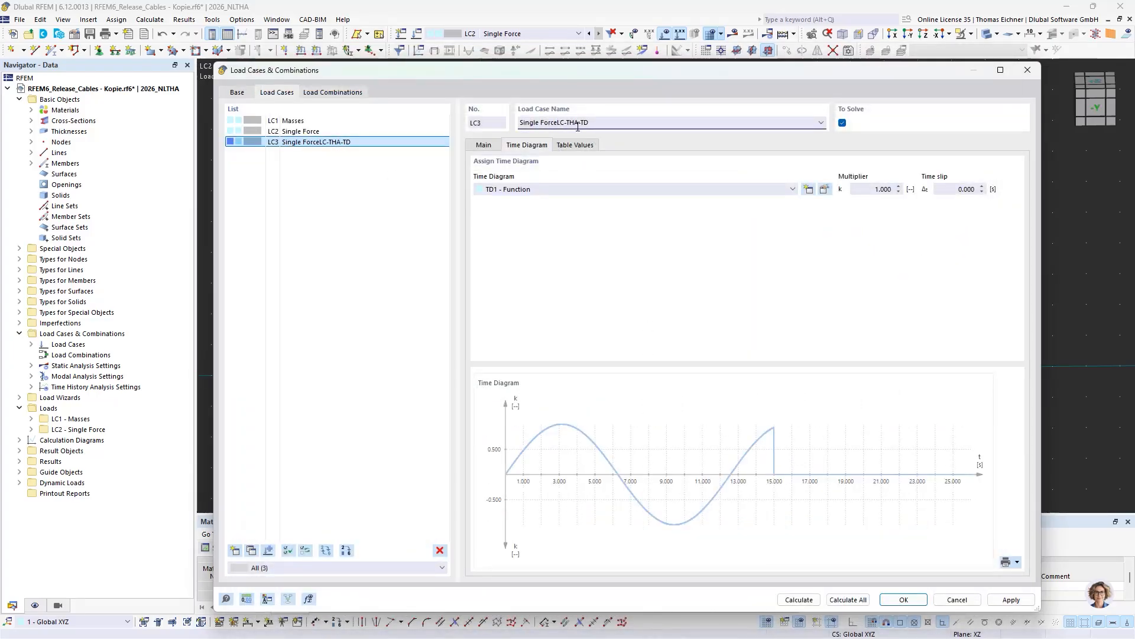
click(599, 125)
drag(554, 122, 519, 122)
key(BackSpace)
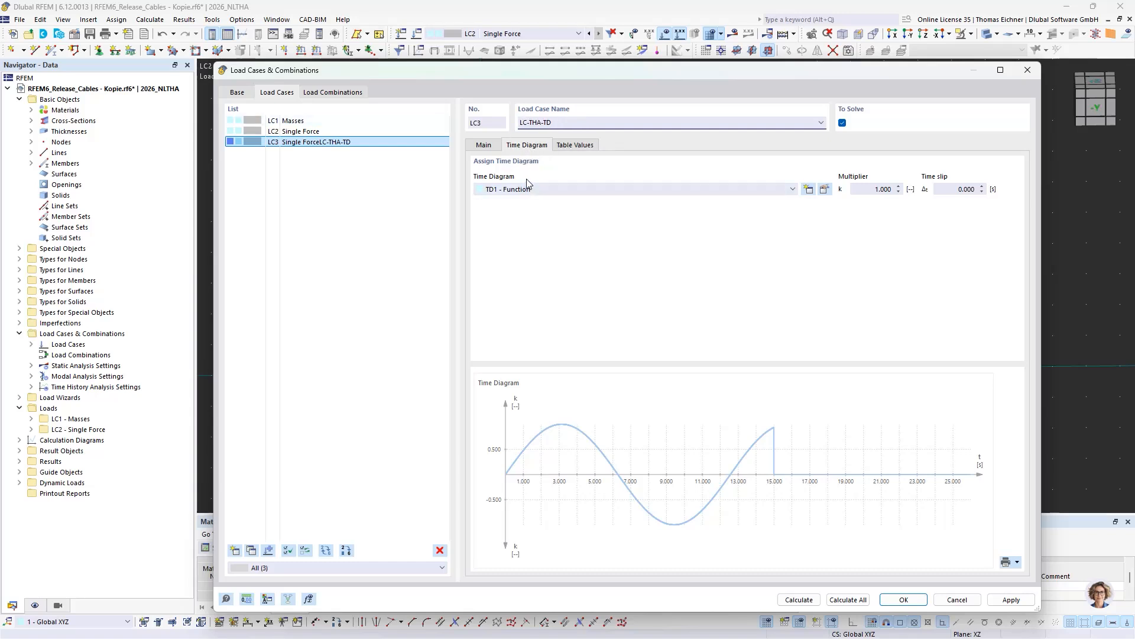
click(485, 145)
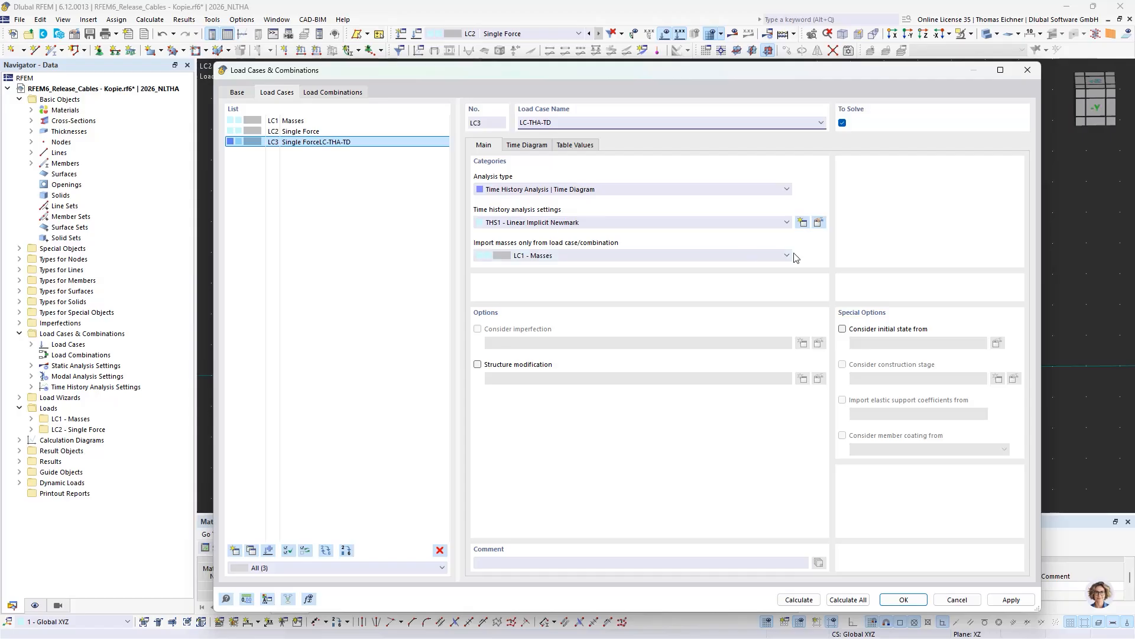
Open the LC3 time history analysis settings for editing and set the maximum time to 13 s
click(819, 223)
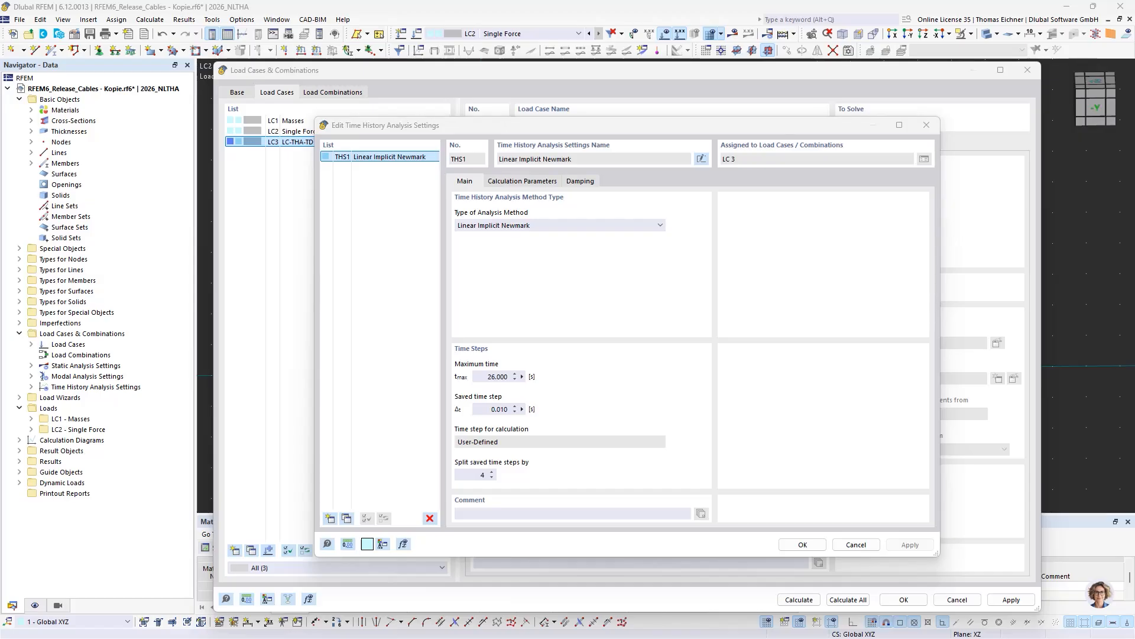
click(476, 380)
text(13)
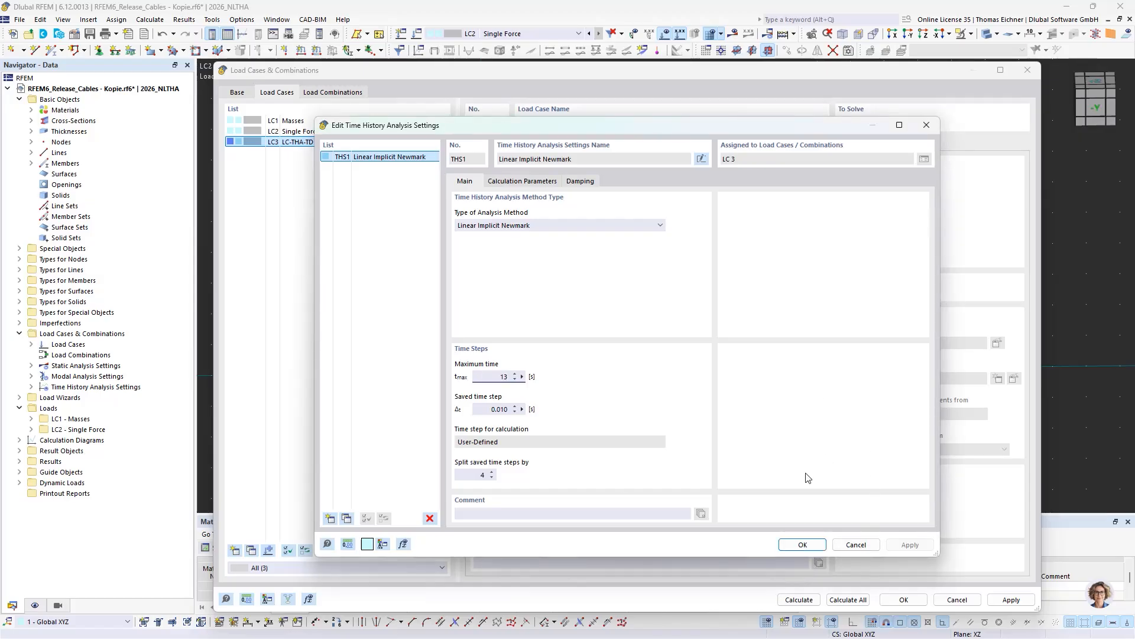
Set the saved time step to 0.1 s and split the saved time steps by 1000
click(509, 409)
double_click(509, 409)
text(0.1)
key(Tab)
text(1000)
click(490, 409)
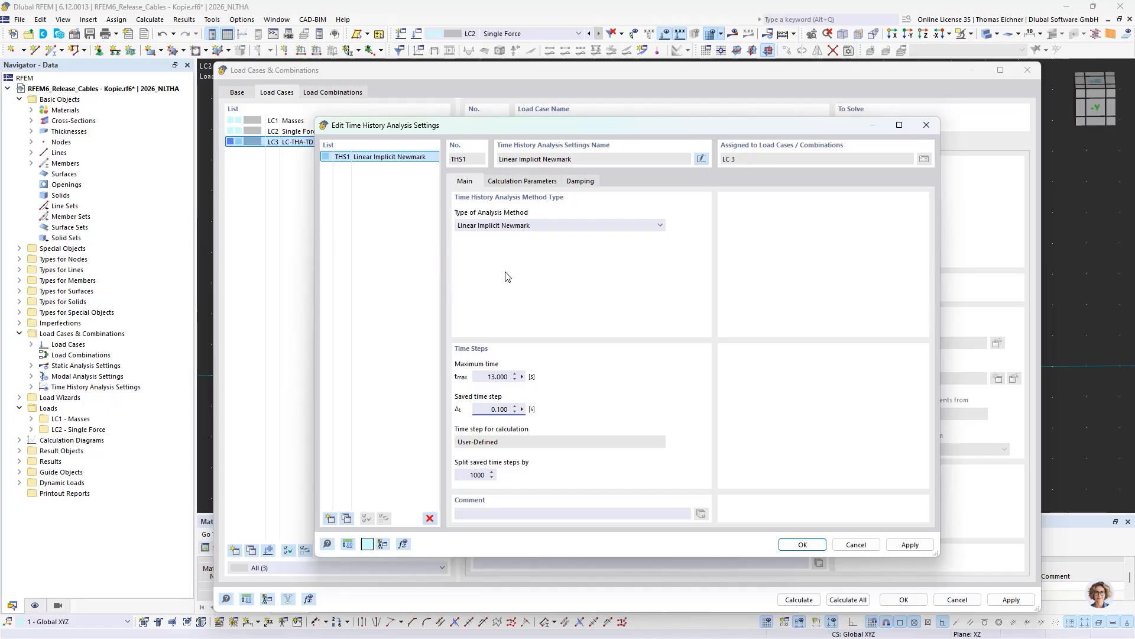
click(476, 474)
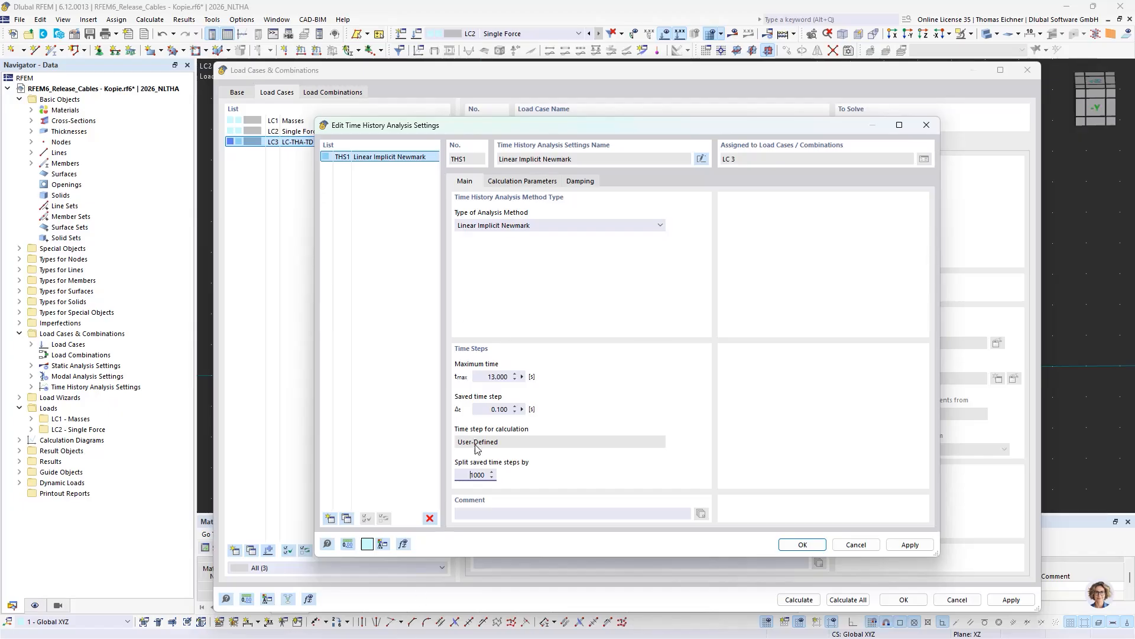
double_click(477, 474)
Restrict the mass matrix to the X direction by deactivating Y, Z and all rotations, keeping the Consistent matrix type
click(535, 183)
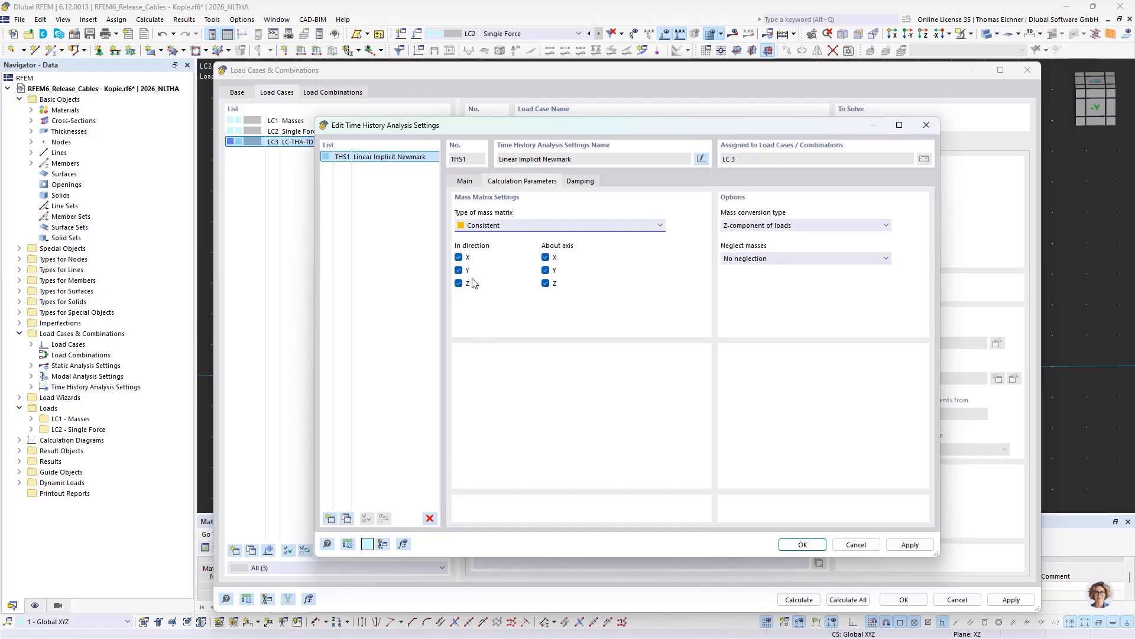
click(458, 270)
click(458, 283)
click(545, 258)
click(545, 270)
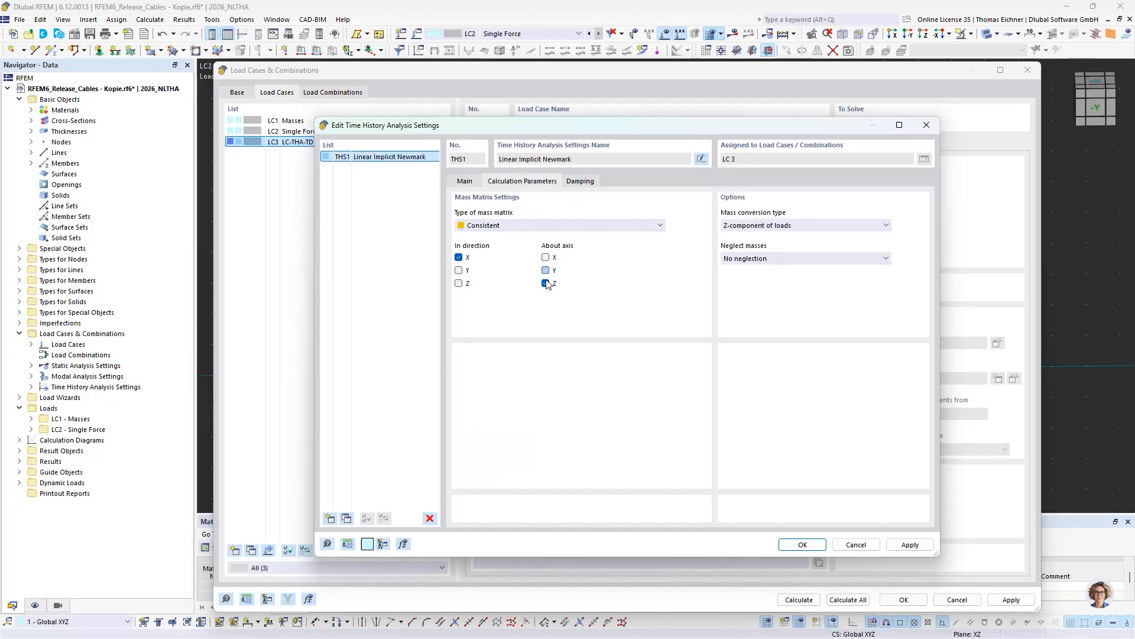
click(545, 283)
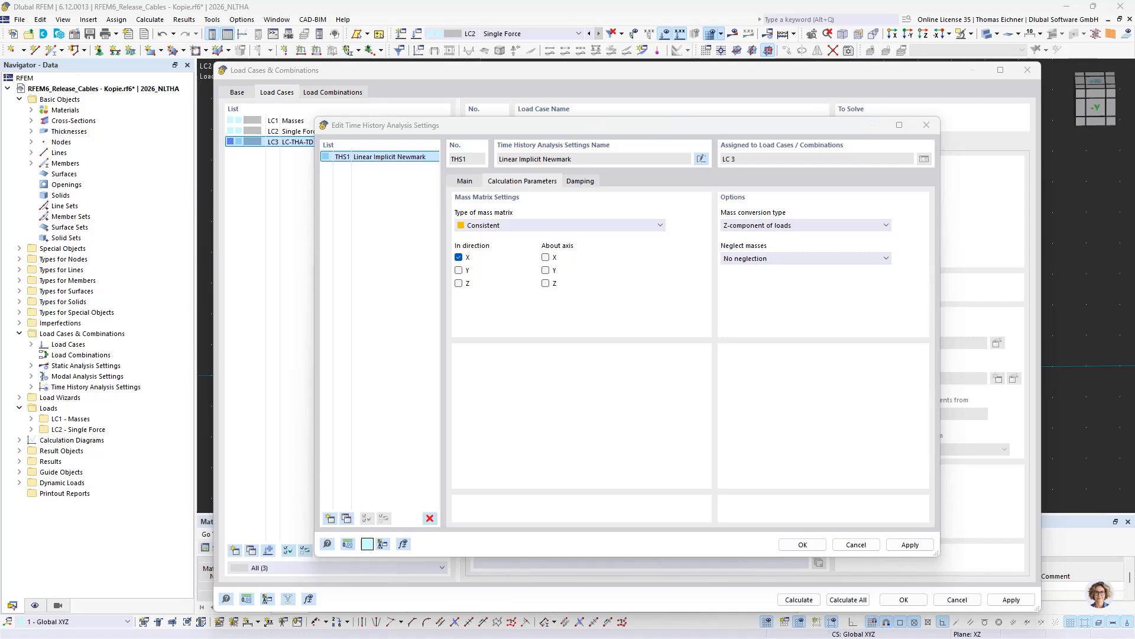
click(590, 443)
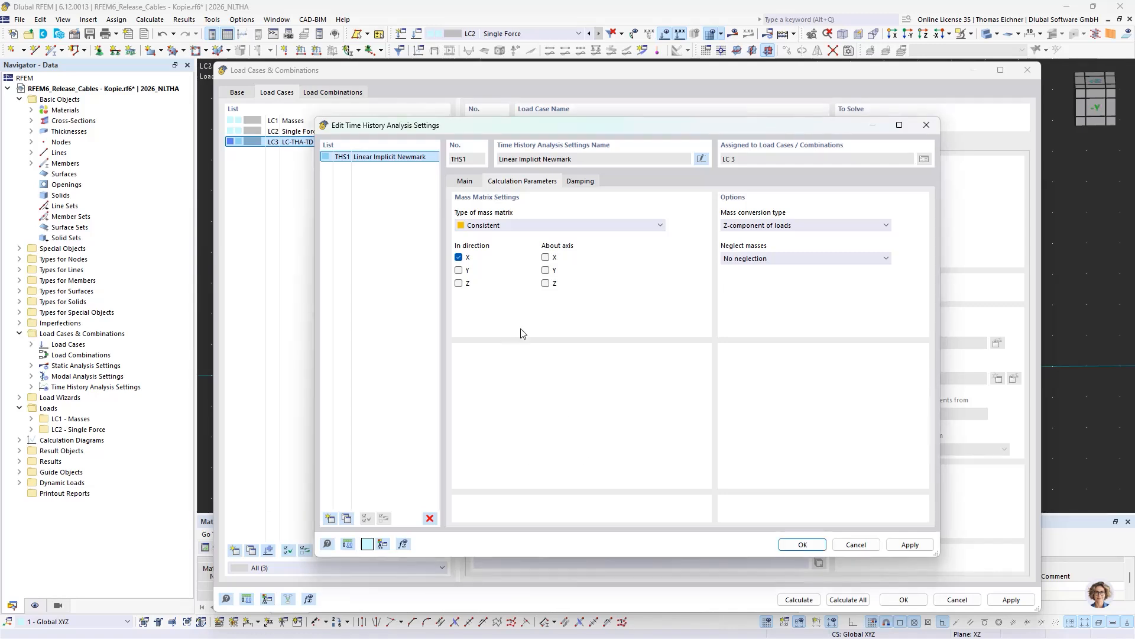
click(588, 226)
click(586, 223)
click(503, 227)
click(502, 227)
Calculate the Rayleigh damping from Lehr's damping, with natural frequency f1 of 100 Hz and damping D1 of 0.1
click(586, 183)
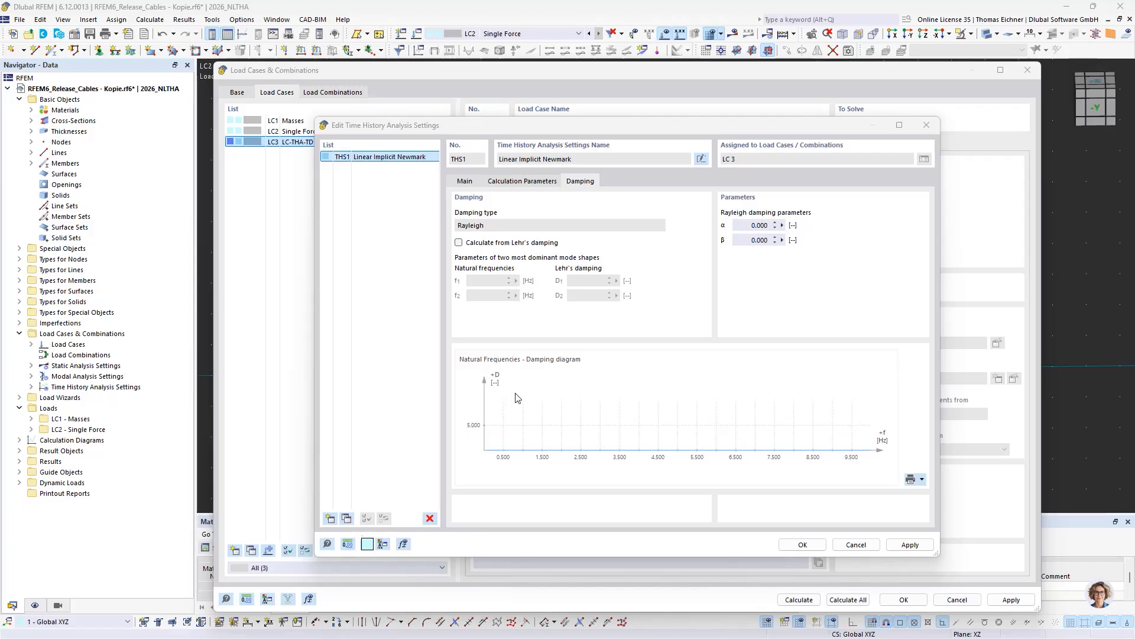
click(523, 337)
click(458, 242)
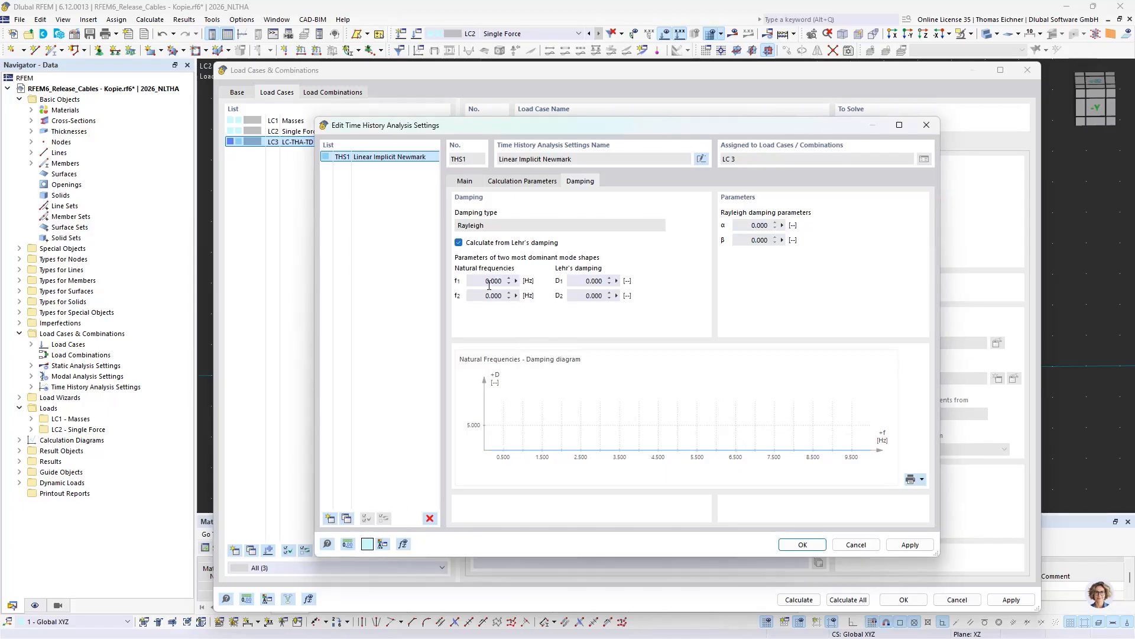
click(483, 282)
text(100)
click(588, 280)
text(0,1)
click(594, 295)
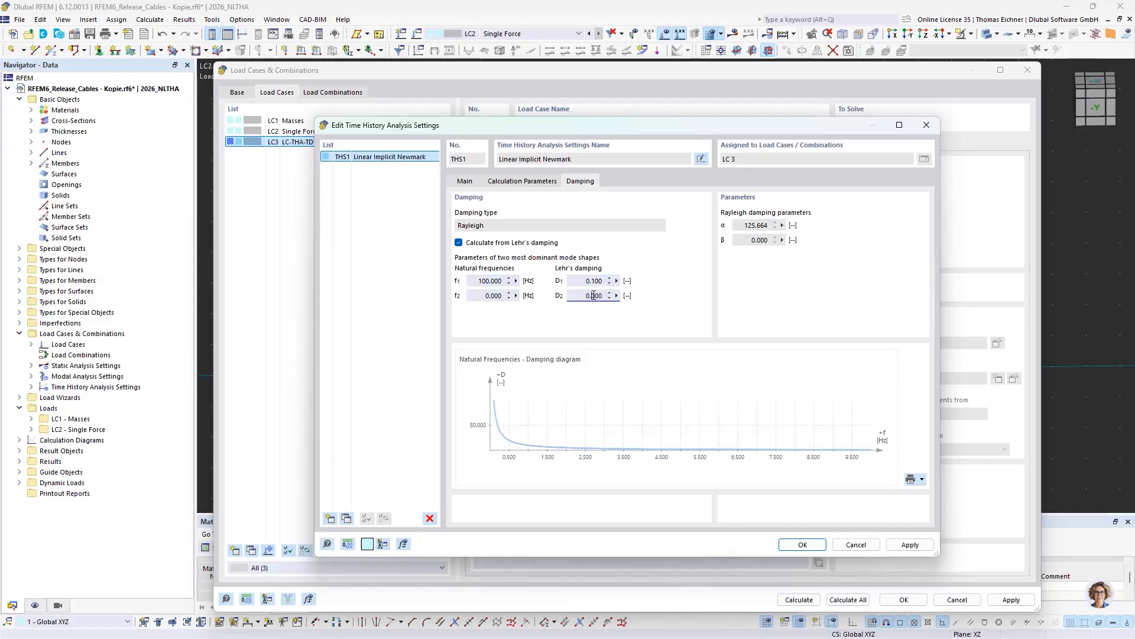
double_click(502, 281)
key(Tab)
click(602, 282)
Copy the linear time history settings and change the copy's analysis method to Nonlinear Implicit Newmark
click(551, 183)
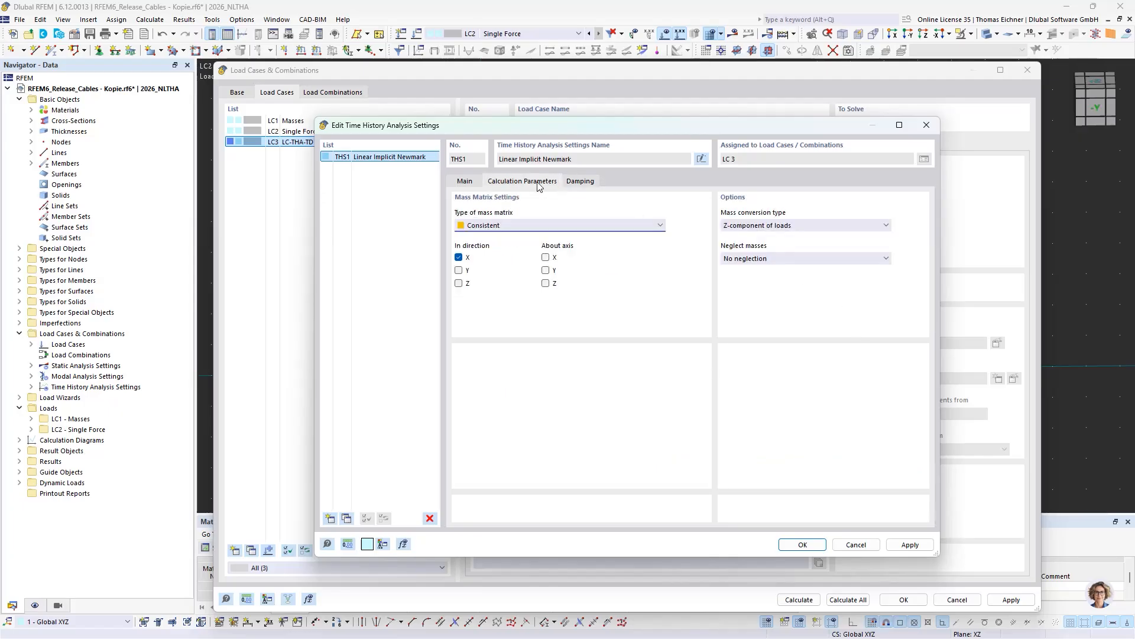
click(467, 182)
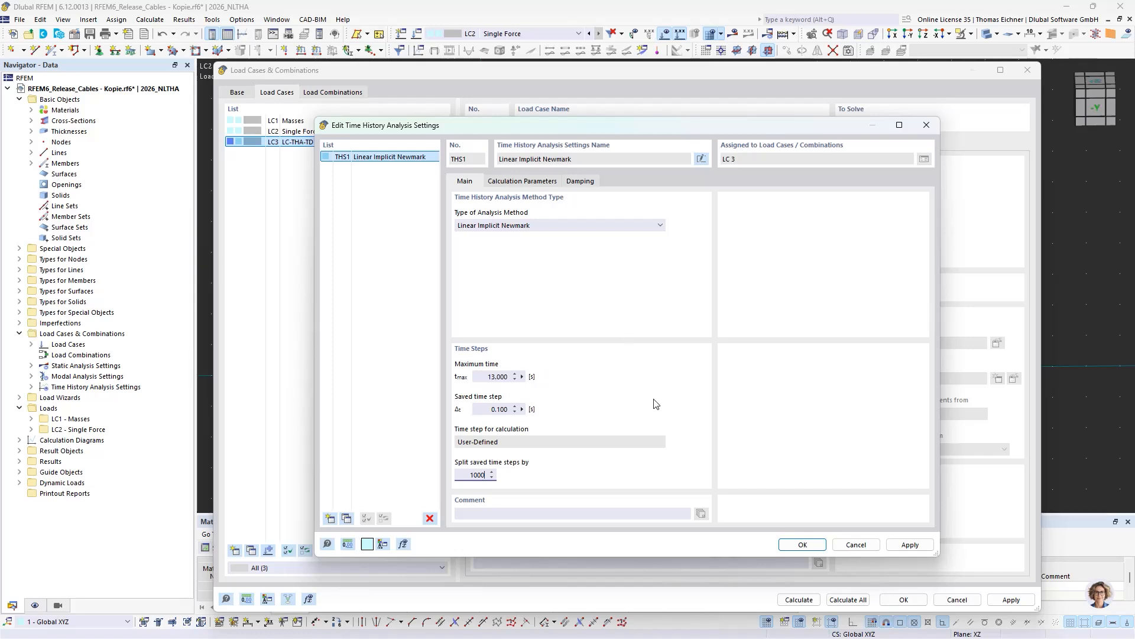
click(407, 297)
click(348, 519)
click(522, 225)
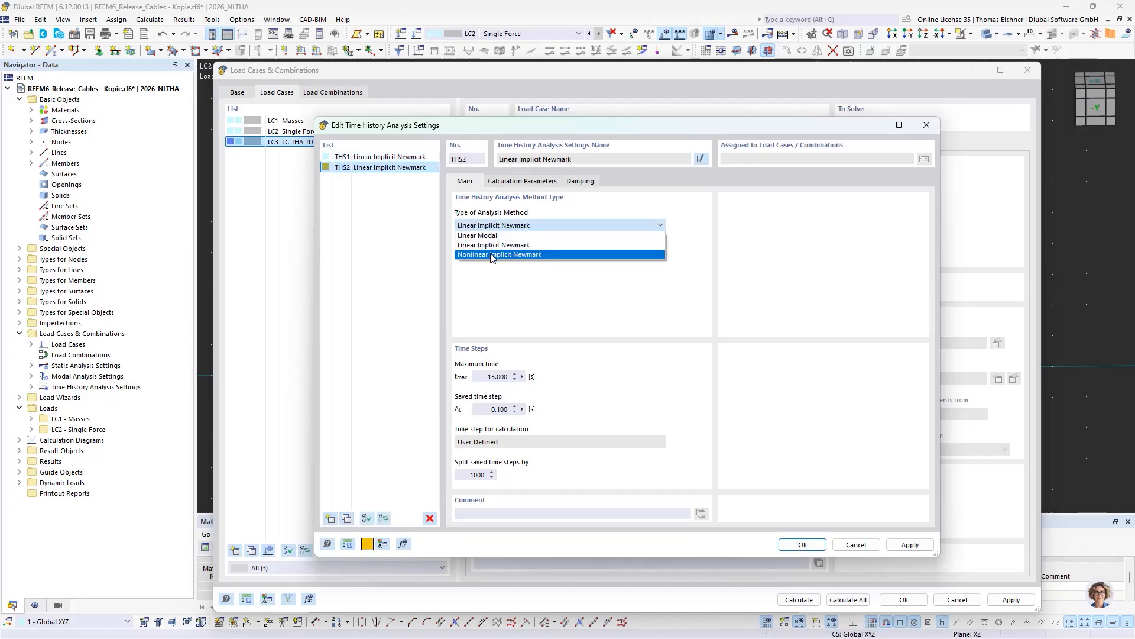
click(465, 255)
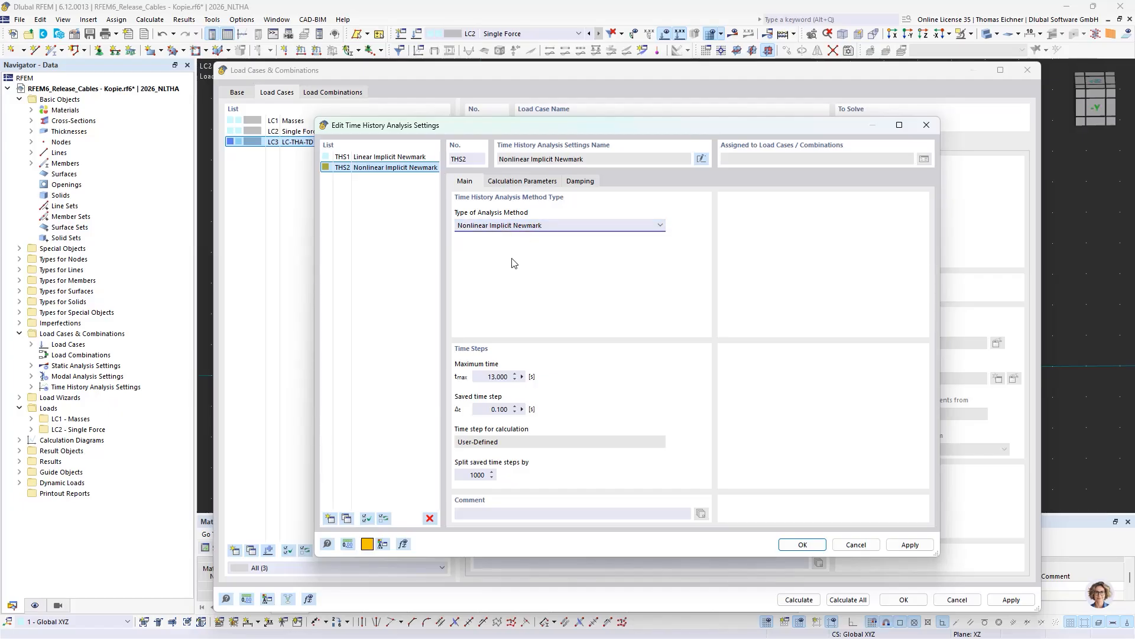
Check the time-step split and the damping of the nonlinear settings, and accept the time history analysis settings
mouse_move(506, 125)
mouse_down()
mouse_move(499, 250)
mouse_move(477, 291)
mouse_move(469, 162)
mouse_move(500, 142)
mouse_up()
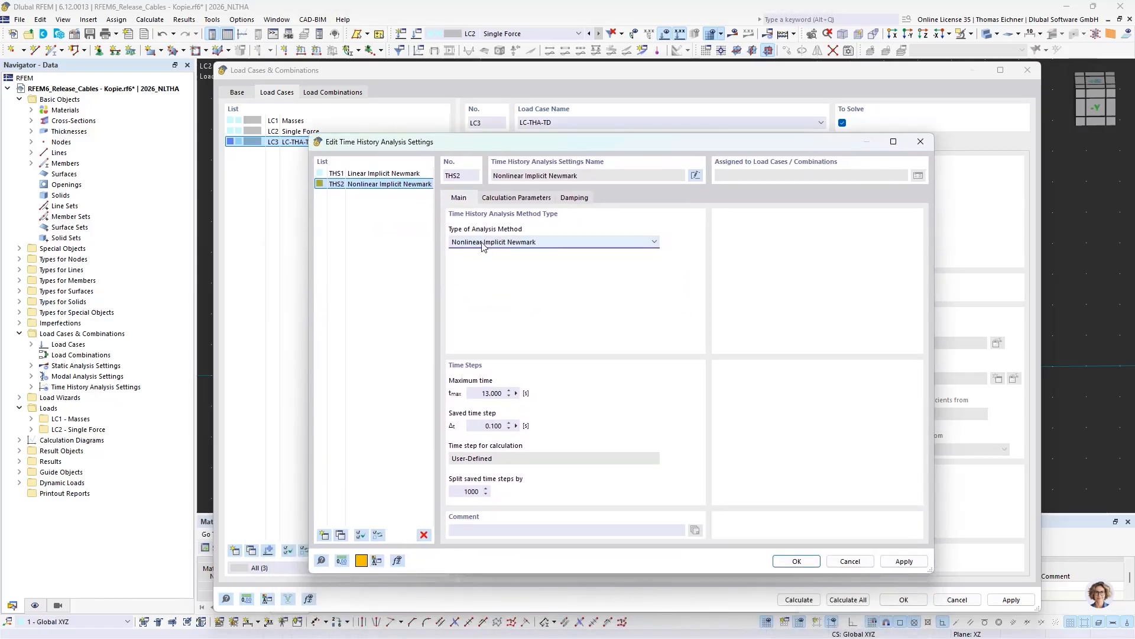
double_click(468, 492)
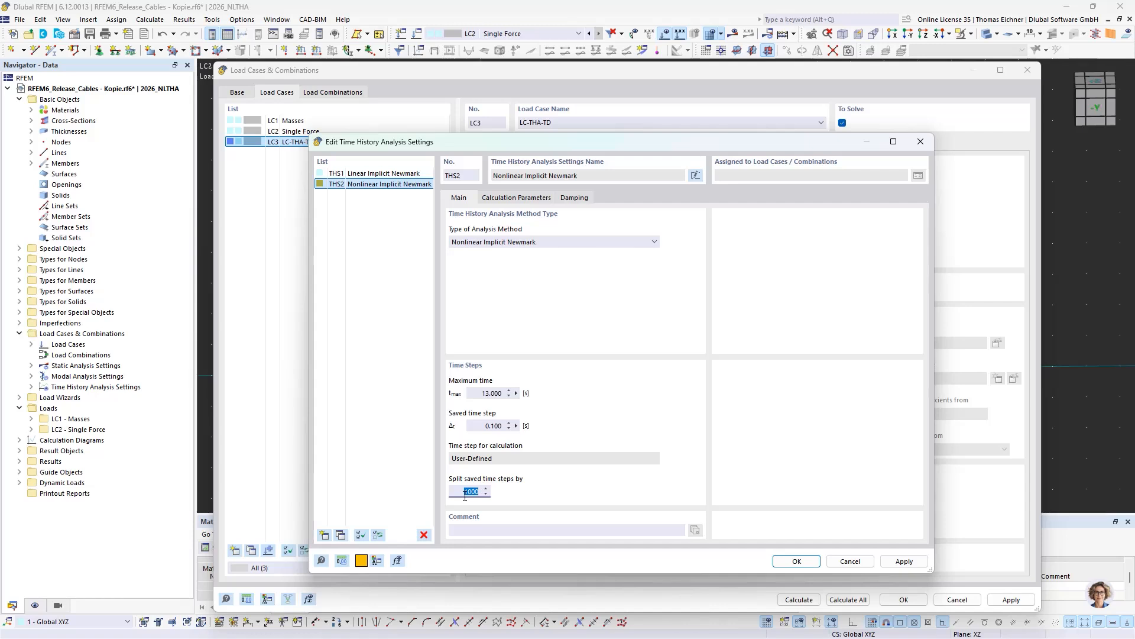
click(574, 197)
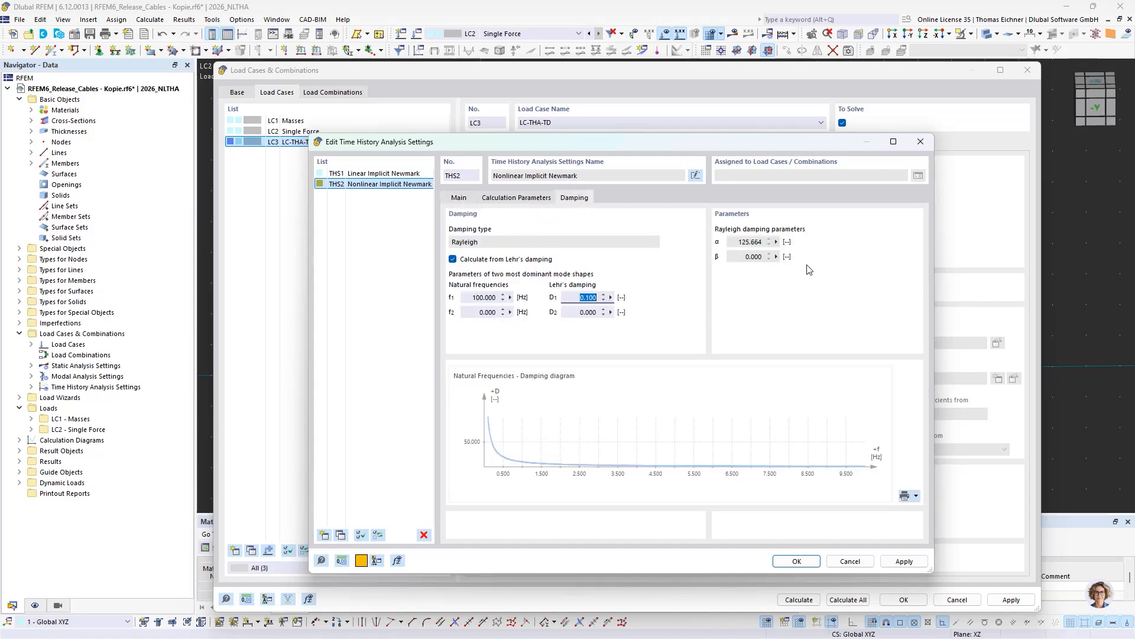
click(461, 202)
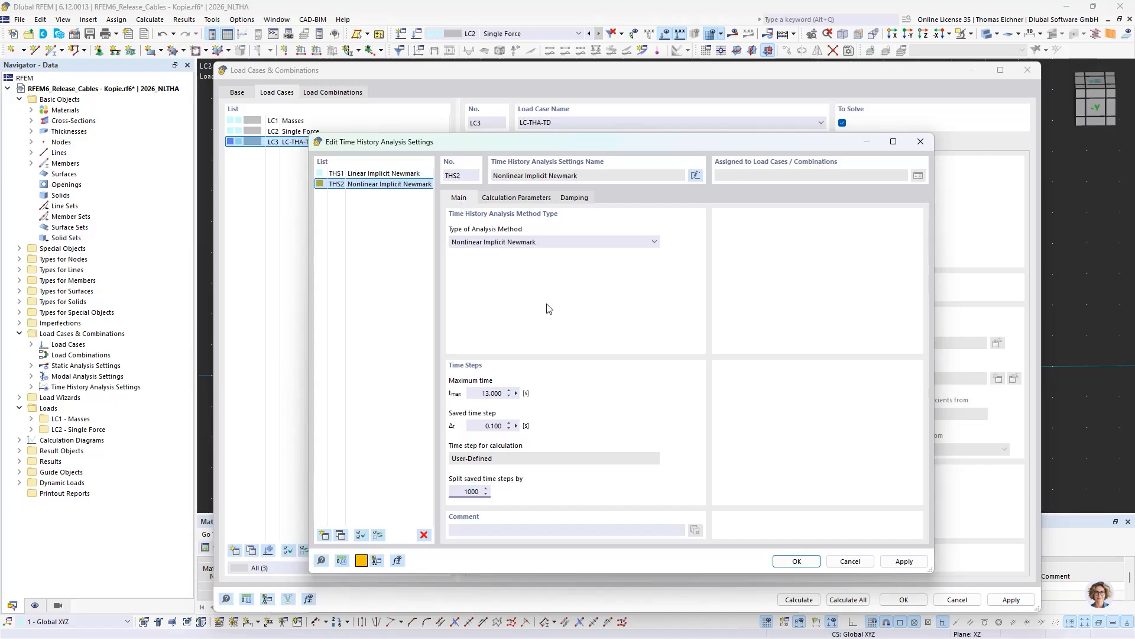
click(794, 561)
click(794, 562)
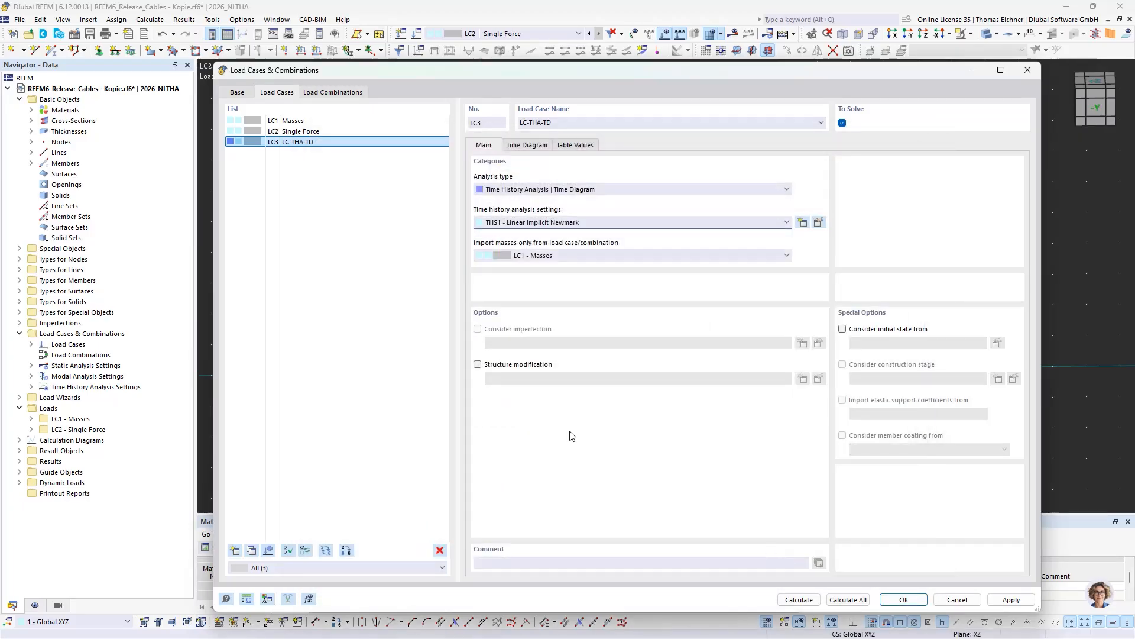
Assign the THS2 Nonlinear Implicit Newmark settings to load case LC3
click(524, 223)
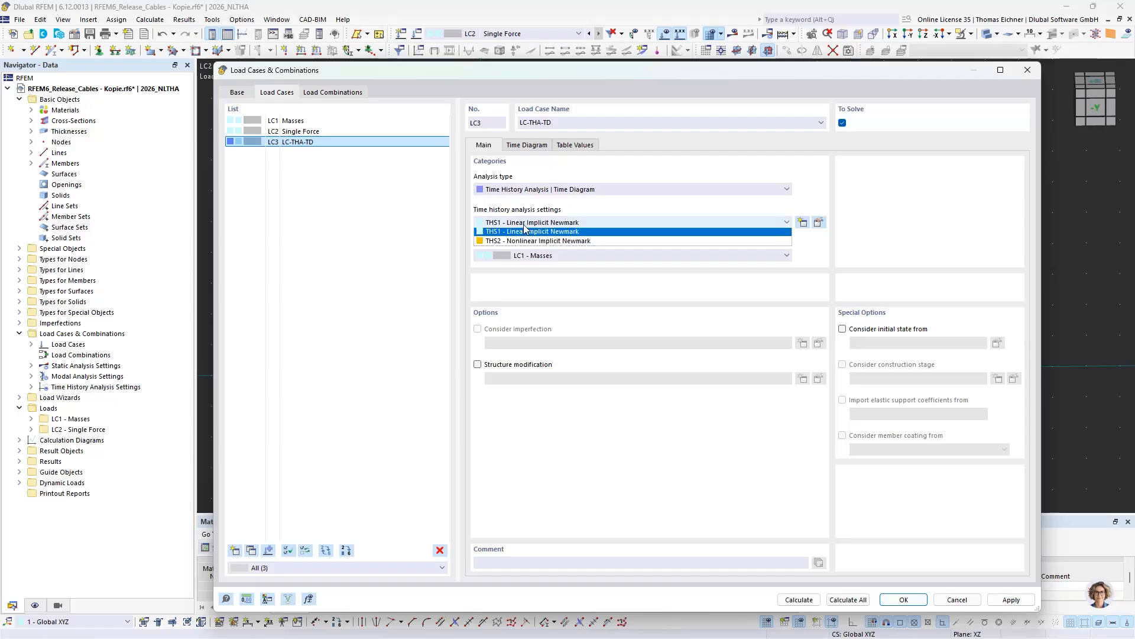
click(524, 231)
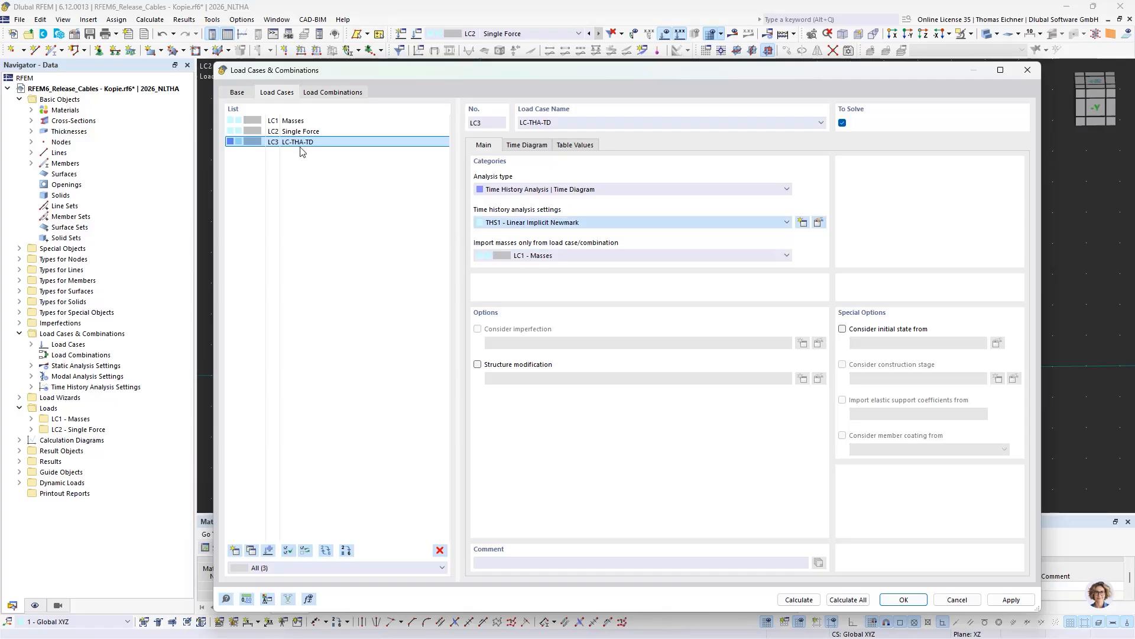
scroll(497, 224, down, 1)
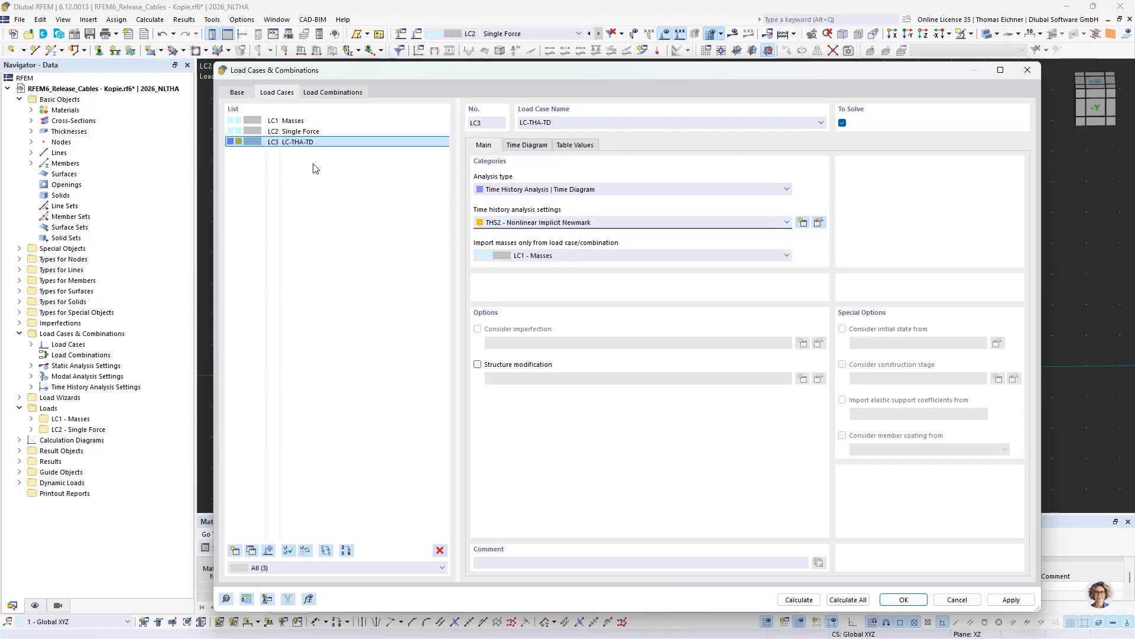
Create load case LC4 as Time History Analysis | Accelerogram using the THS2 Nonlinear Implicit Newmark settings
click(235, 550)
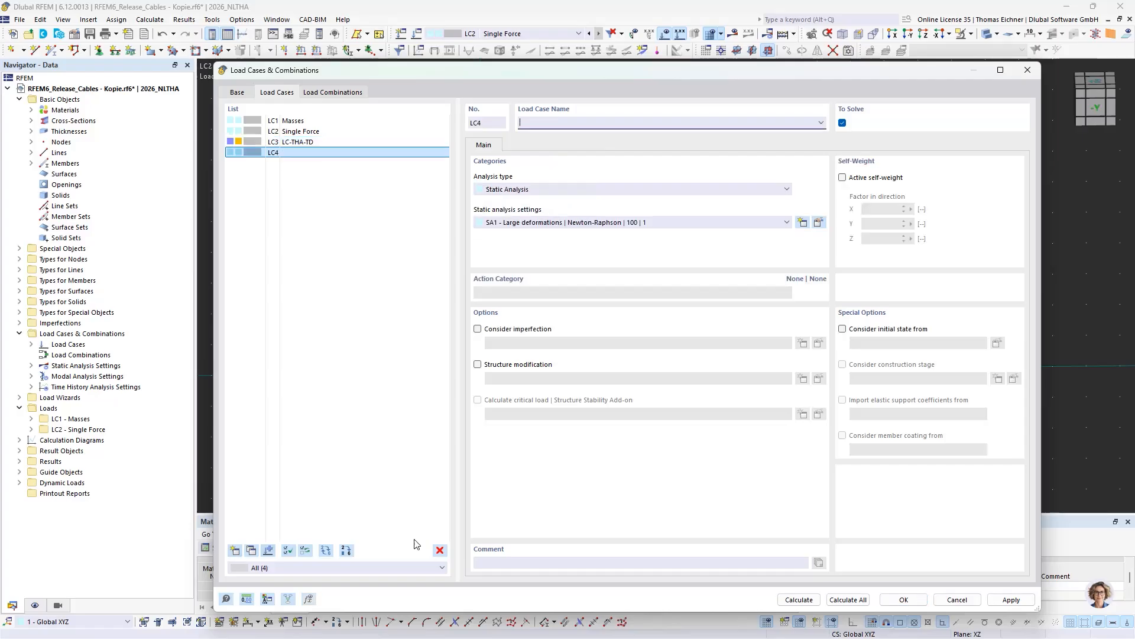
click(584, 223)
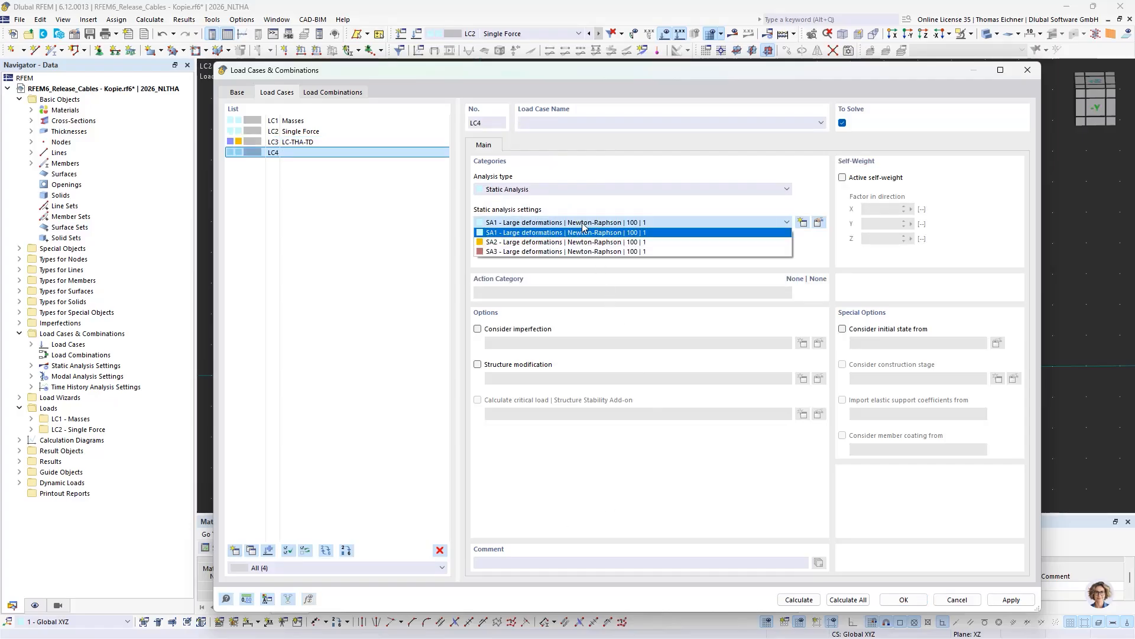
click(584, 223)
click(538, 189)
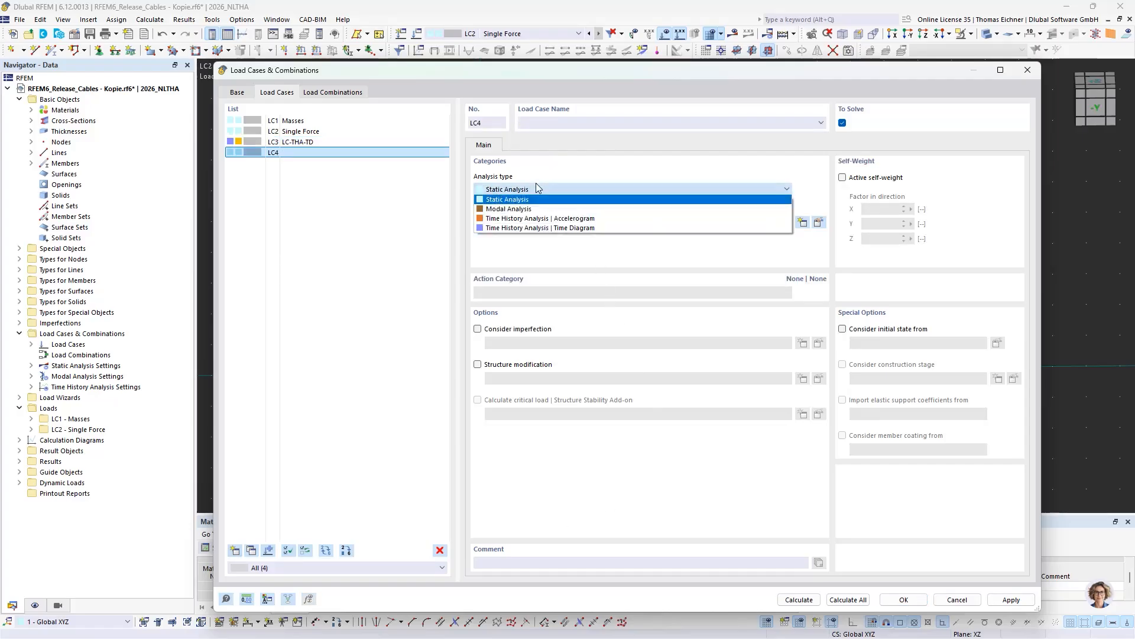
click(516, 219)
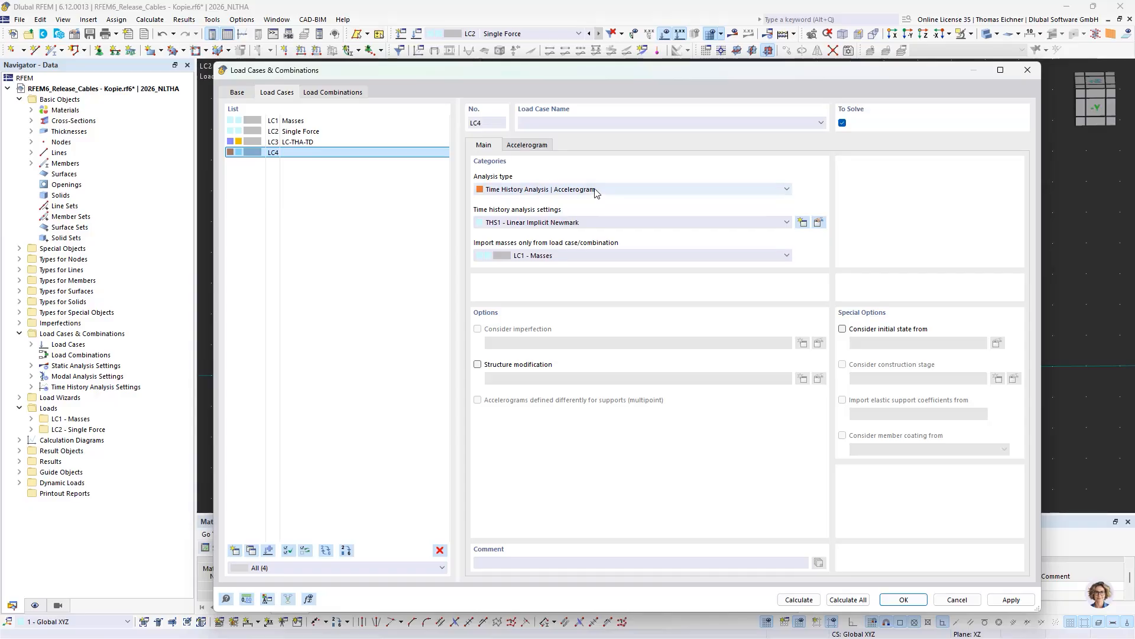
click(588, 222)
click(572, 245)
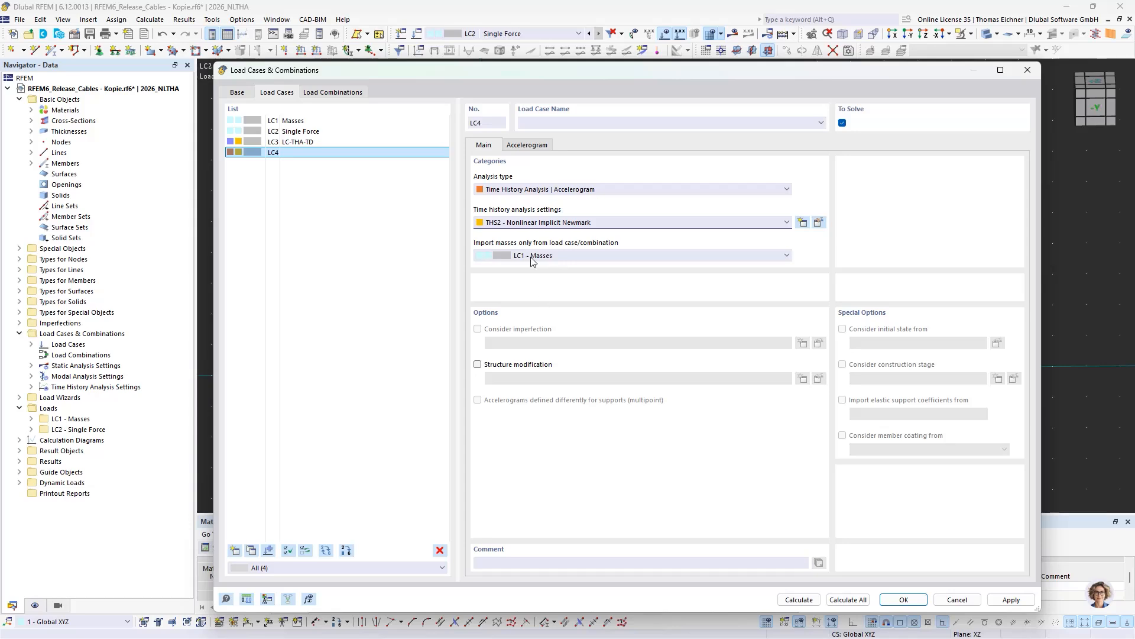
Create a new accelerogram for LC4 with the definition type From Library
click(525, 144)
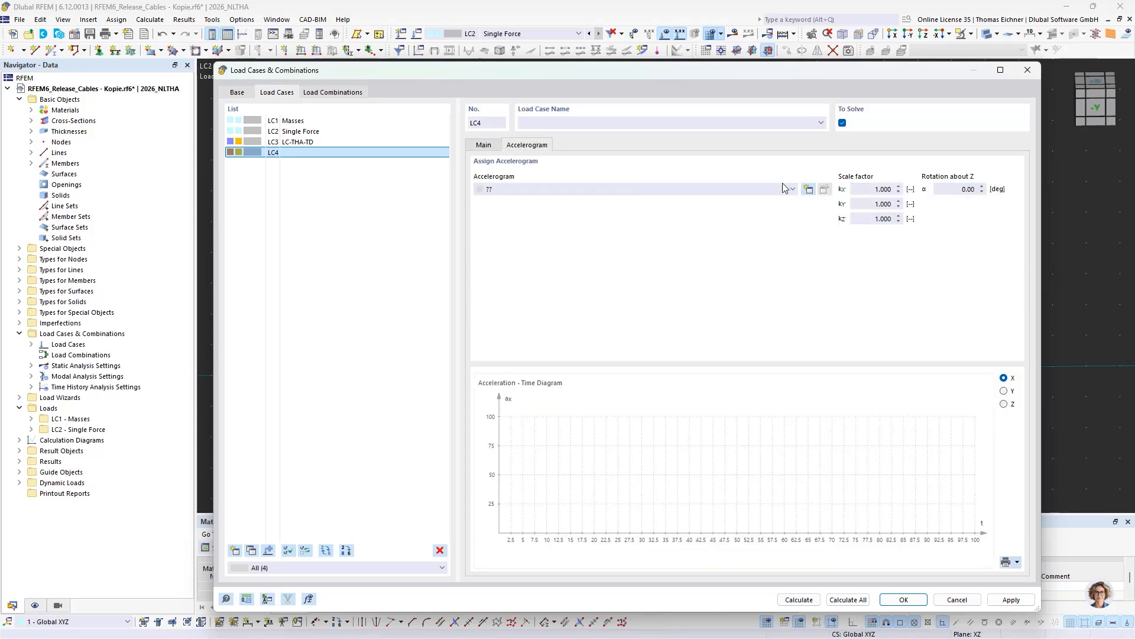
click(808, 189)
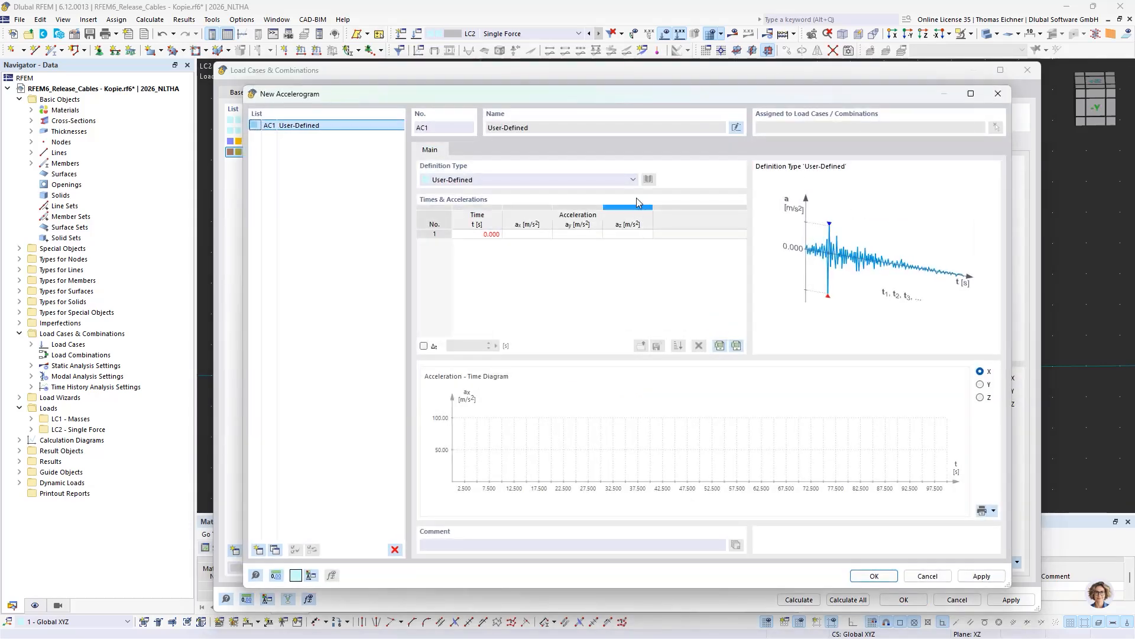
click(630, 179)
click(580, 197)
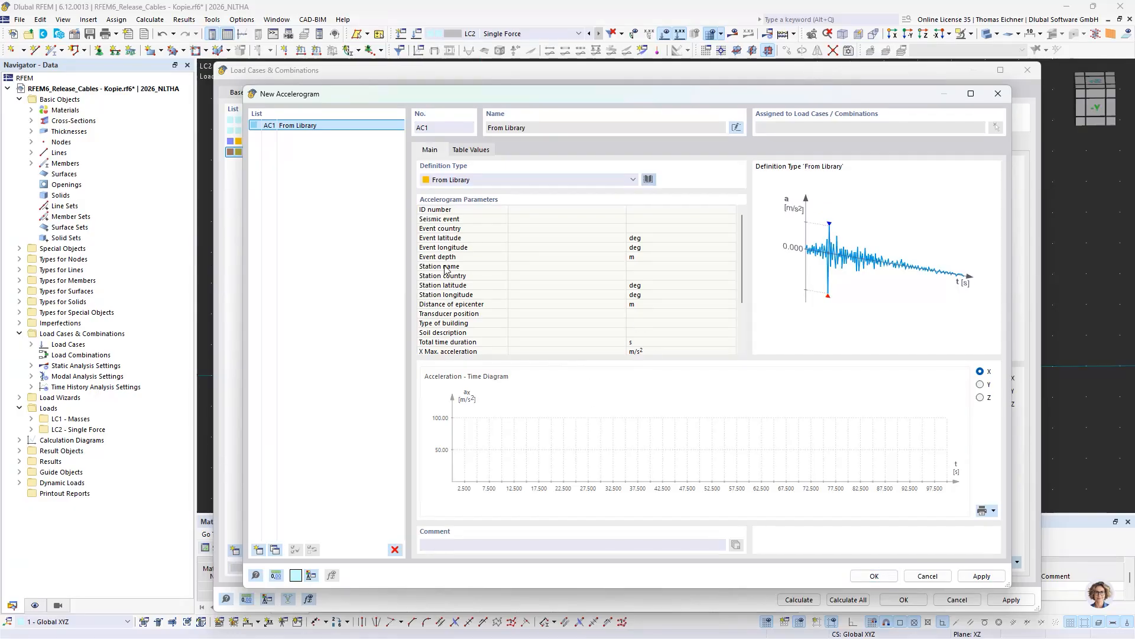
Choose the Chilean accelerogram Valparaiso Aftershock, 4 Sep 1985, station Quintay, from the library
click(434, 204)
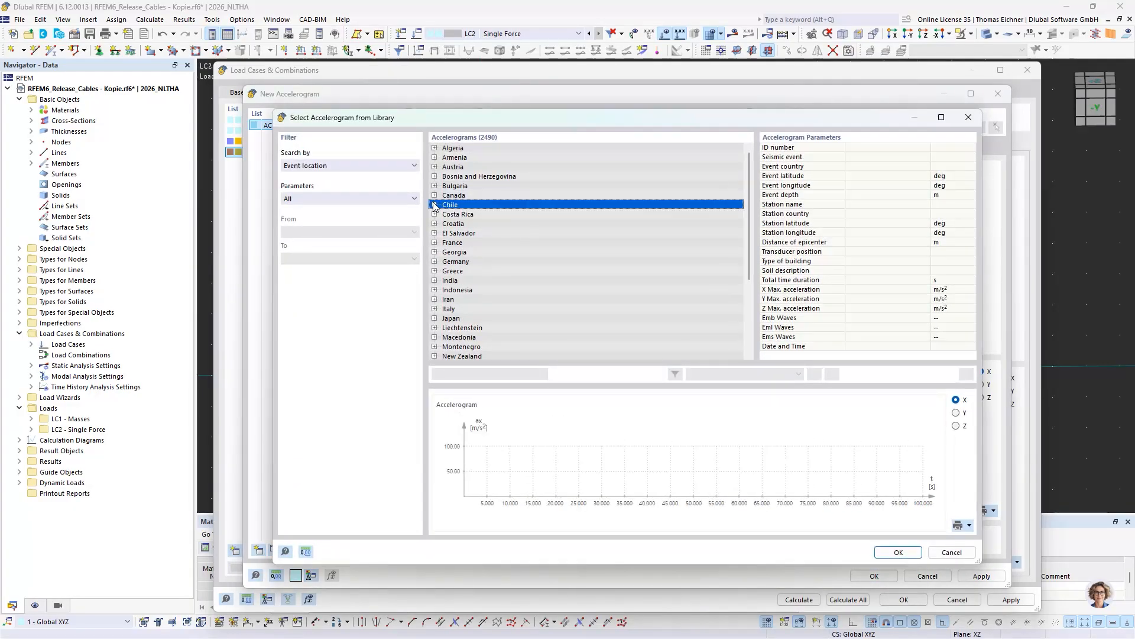
click(434, 204)
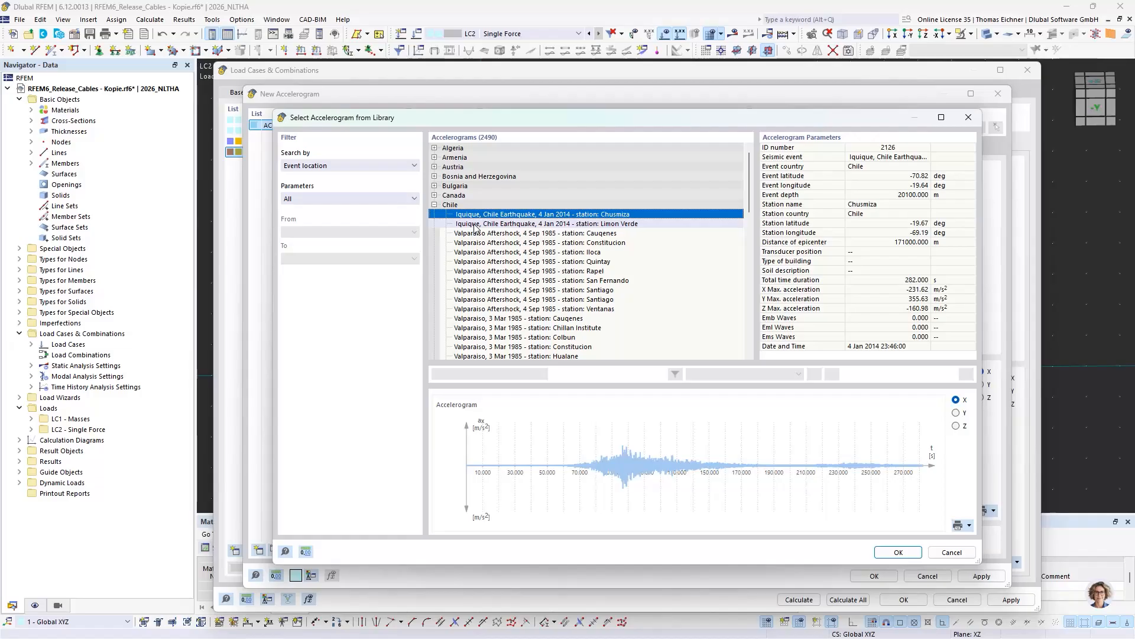
click(579, 262)
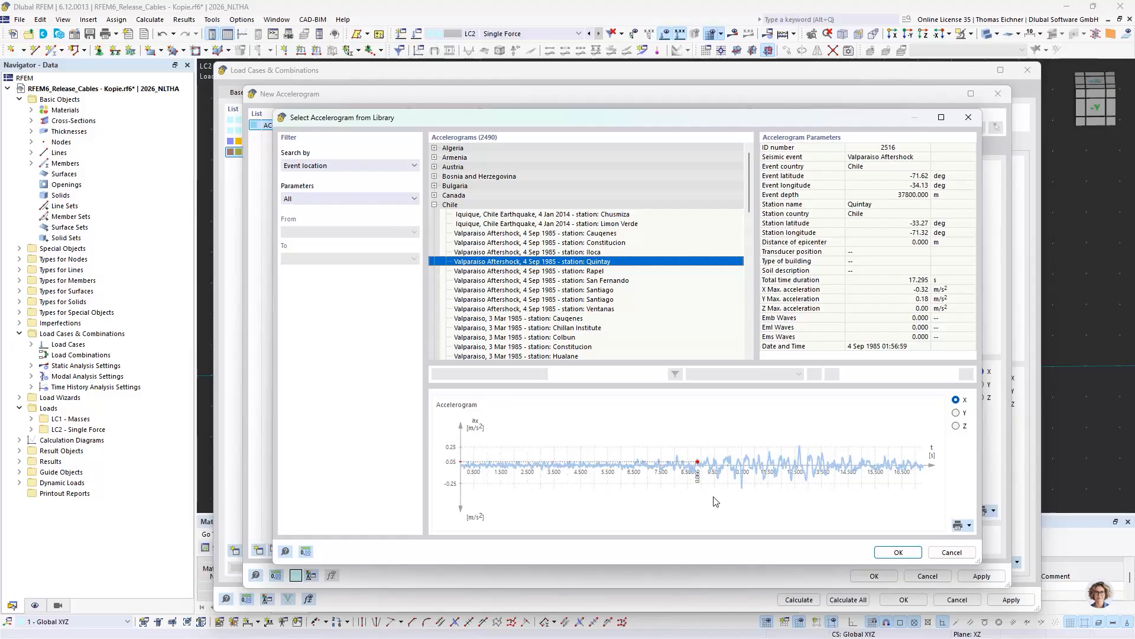
double_click(581, 266)
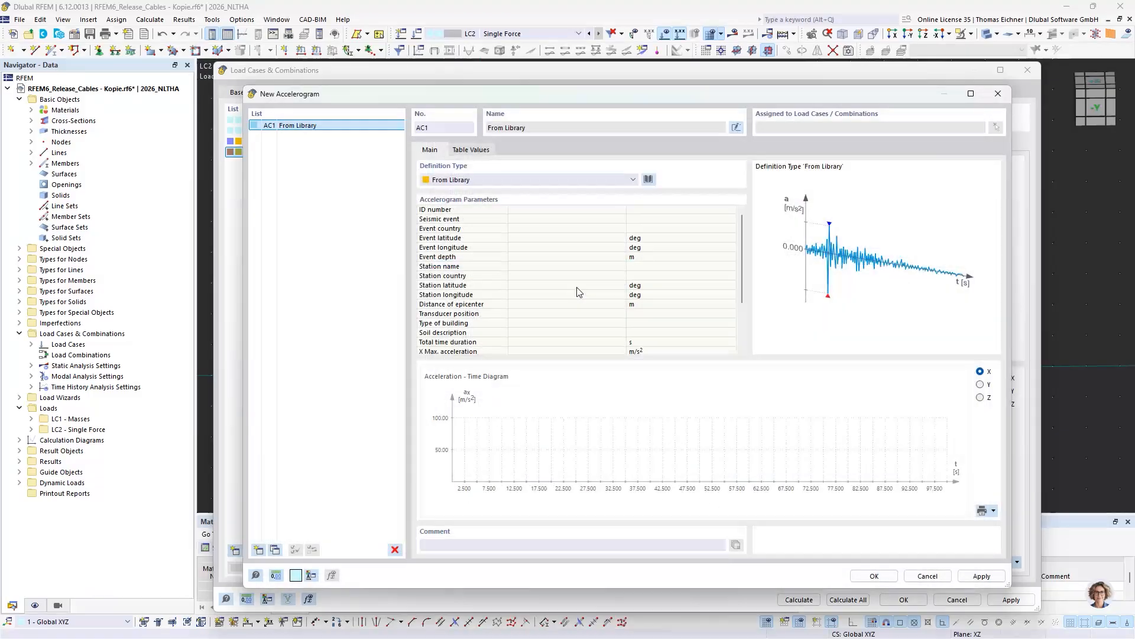
Confirm the Quintay accelerogram for LC4 and name the load case LC-THA-ACC
click(873, 575)
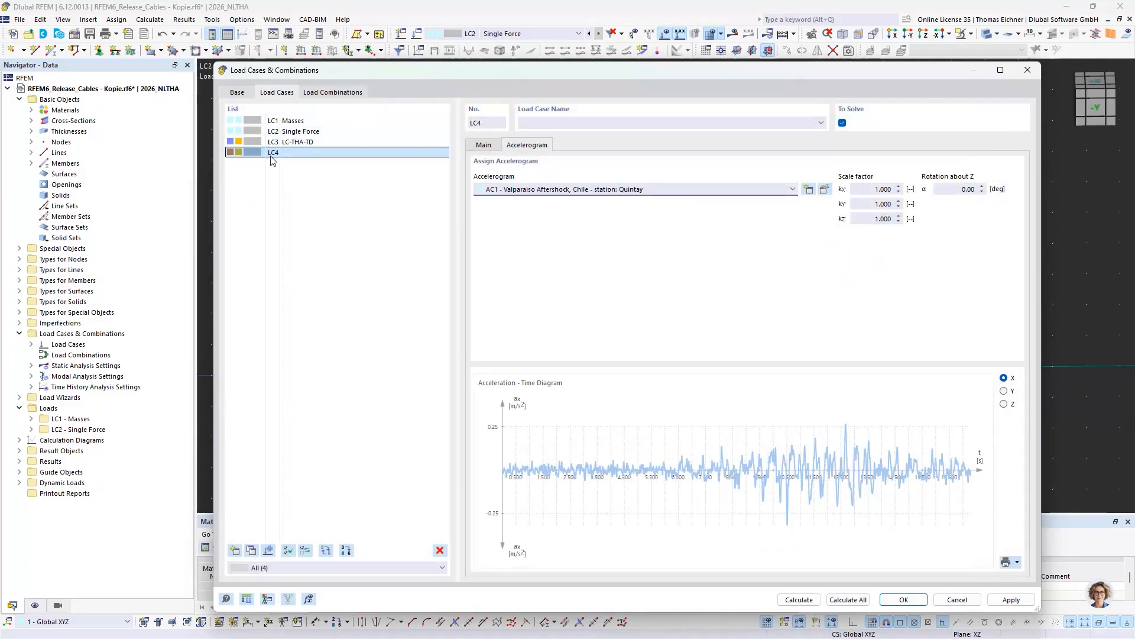
click(558, 118)
text(L)
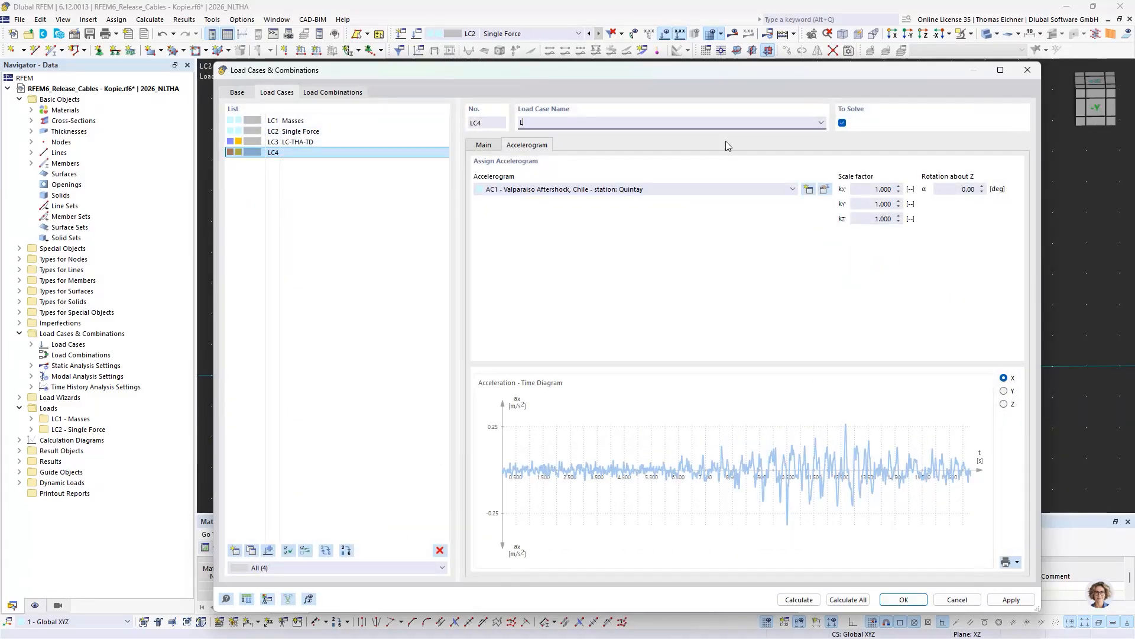
text(C-)
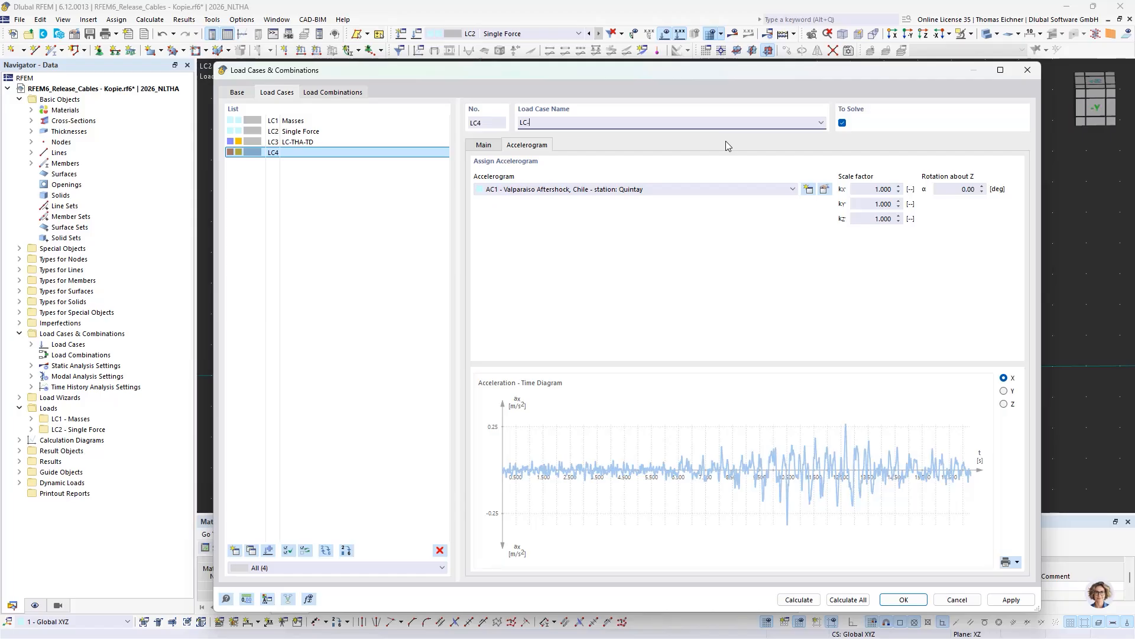
text(THA-ACC)
click(351, 131)
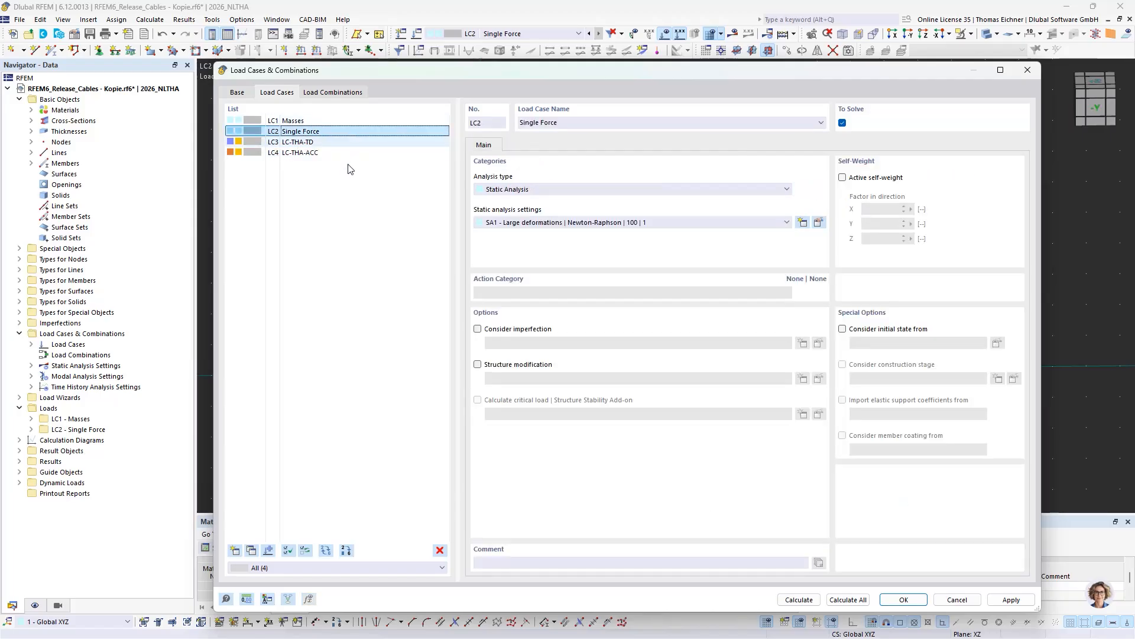
click(319, 153)
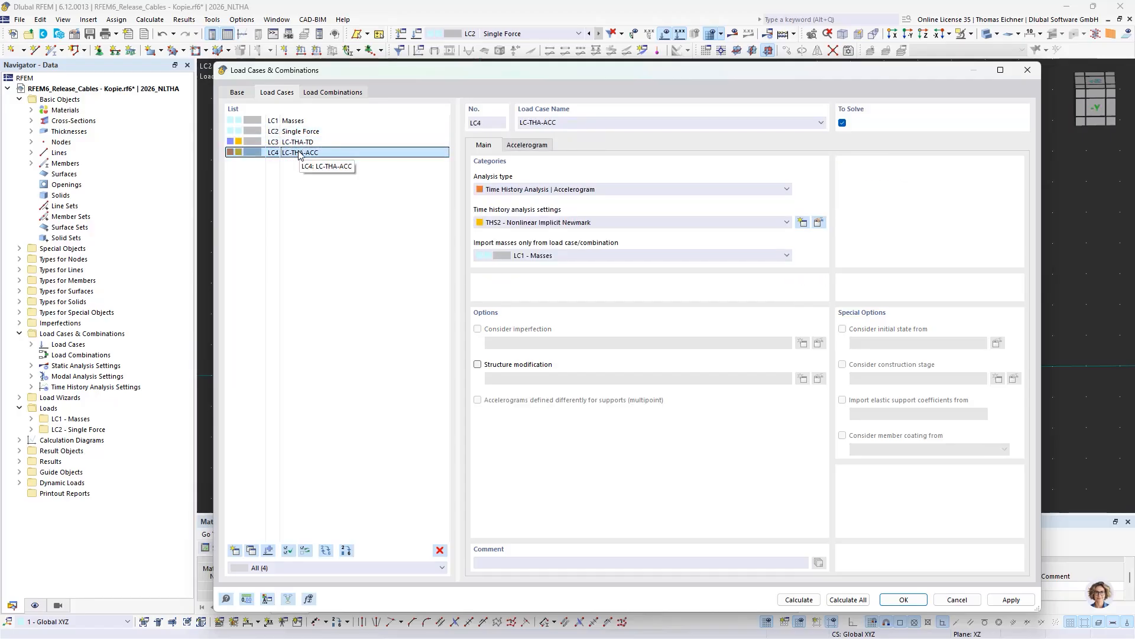
Create load combination CO1 as Time History Analysis | Time Diagram with the THS1 Linear Implicit Newmark settings
click(353, 95)
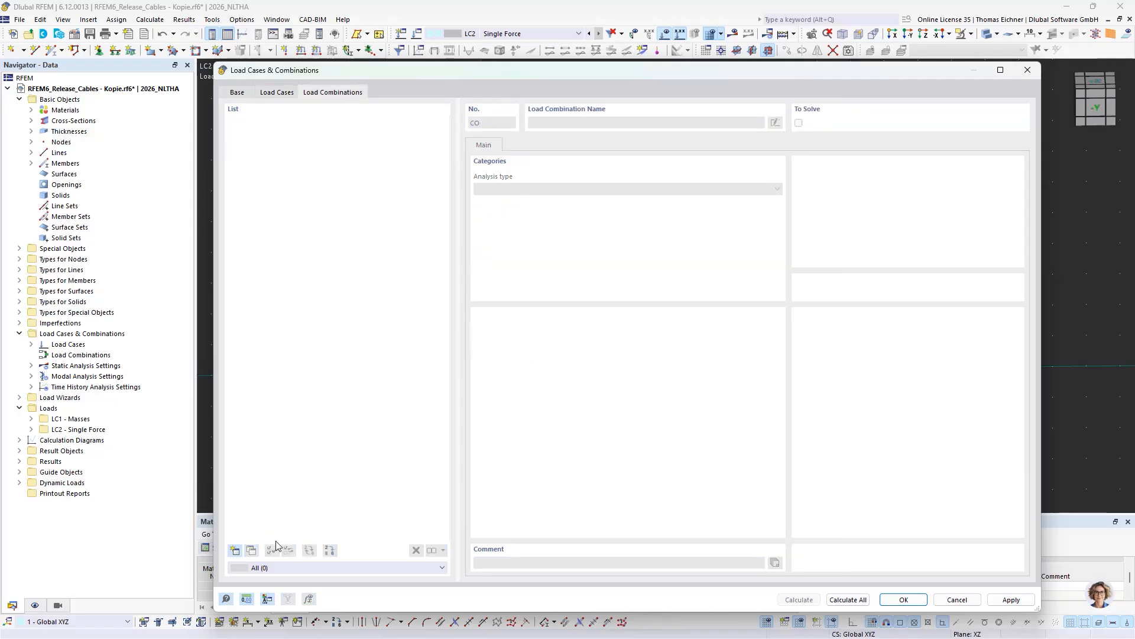
click(235, 550)
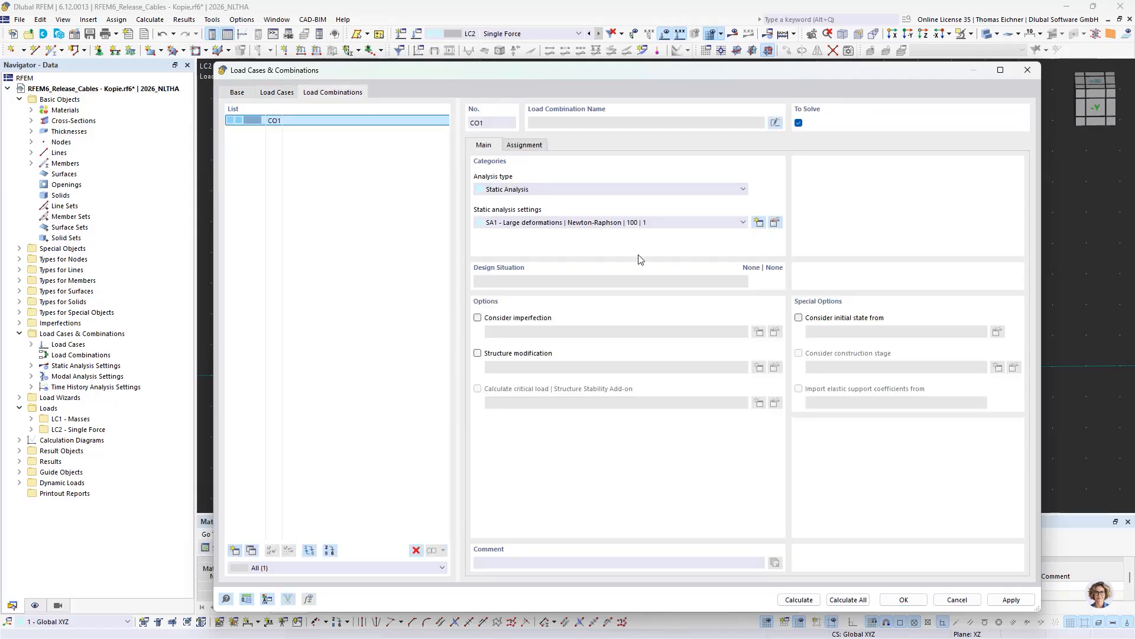
click(588, 189)
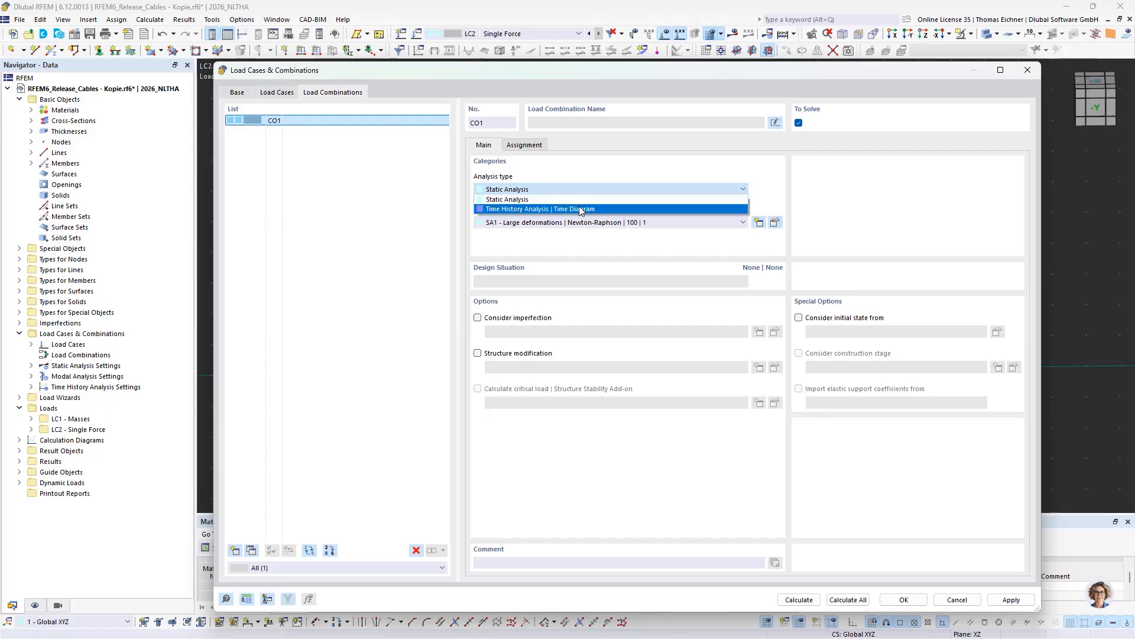
click(580, 209)
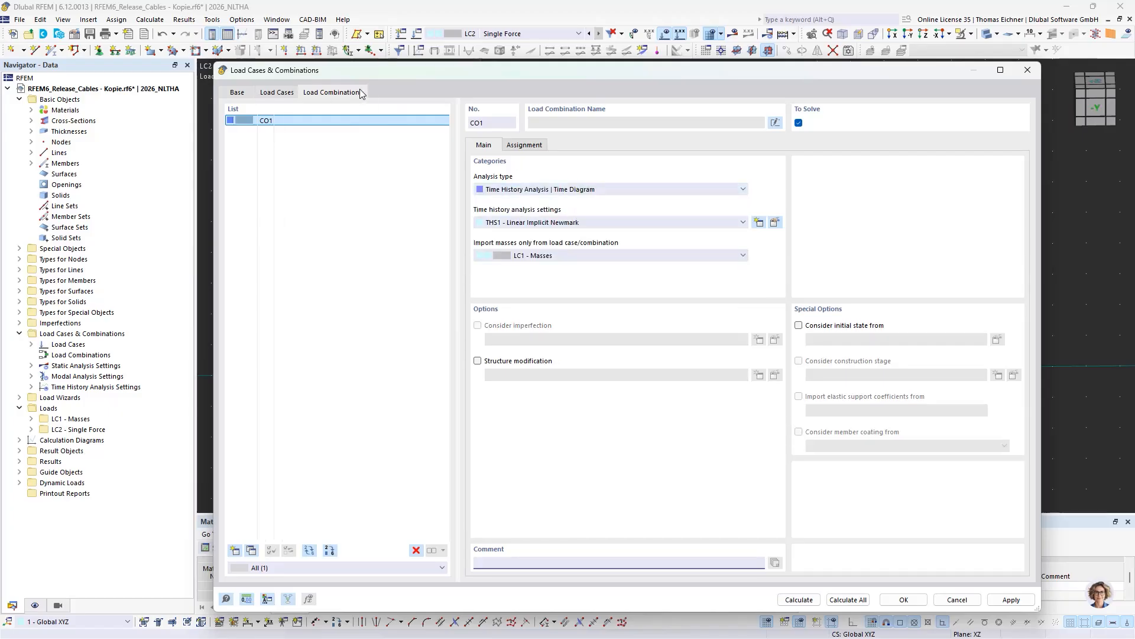
click(609, 190)
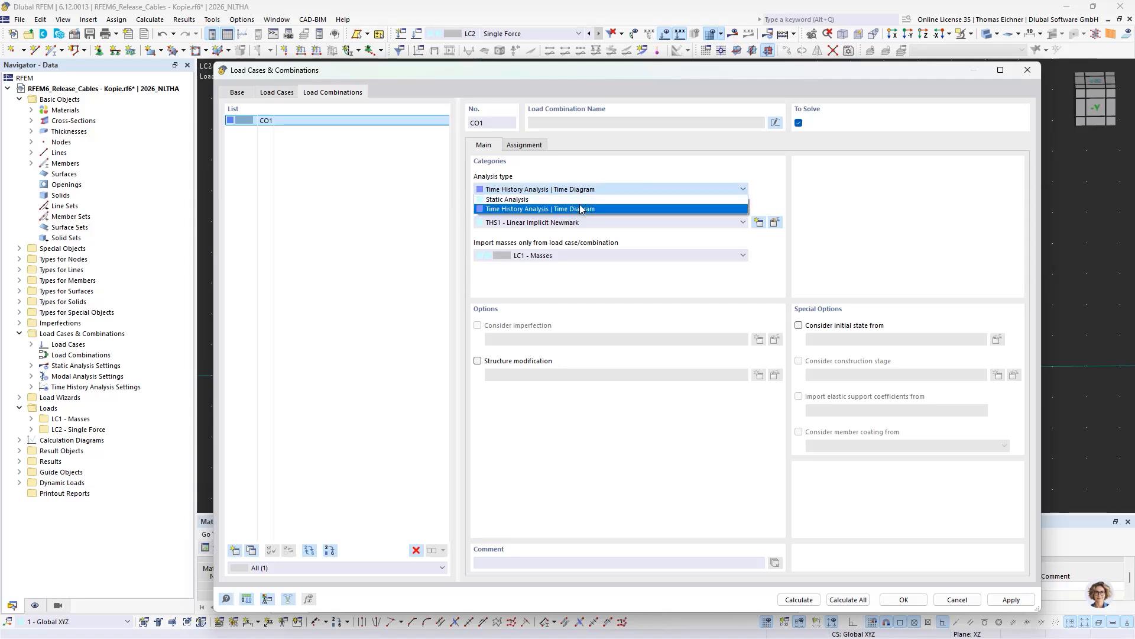
click(580, 209)
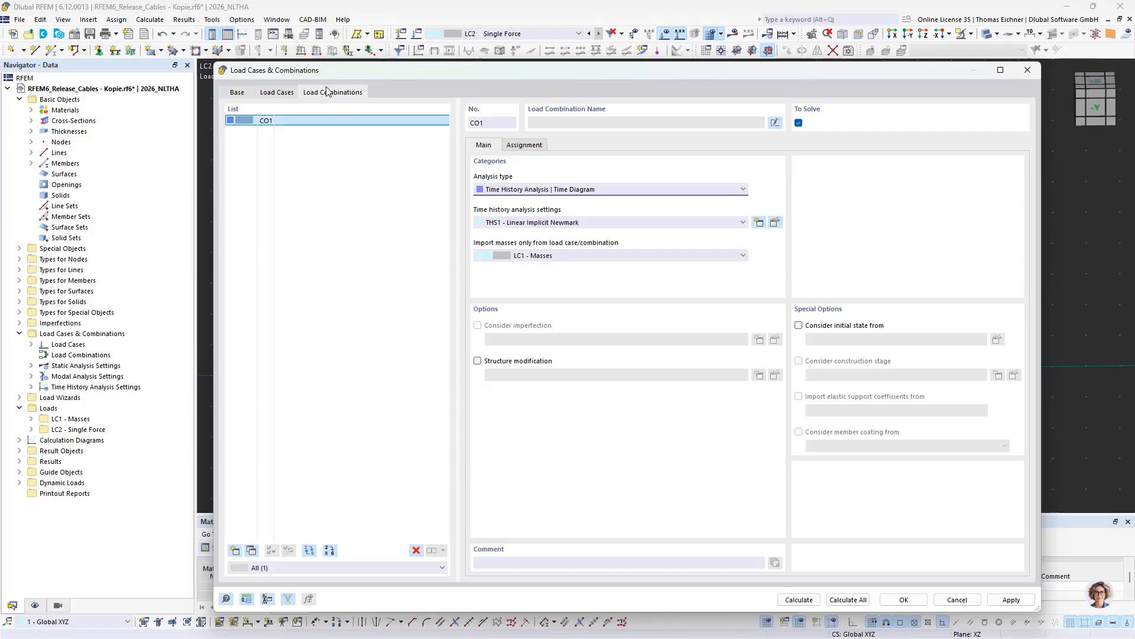
click(525, 223)
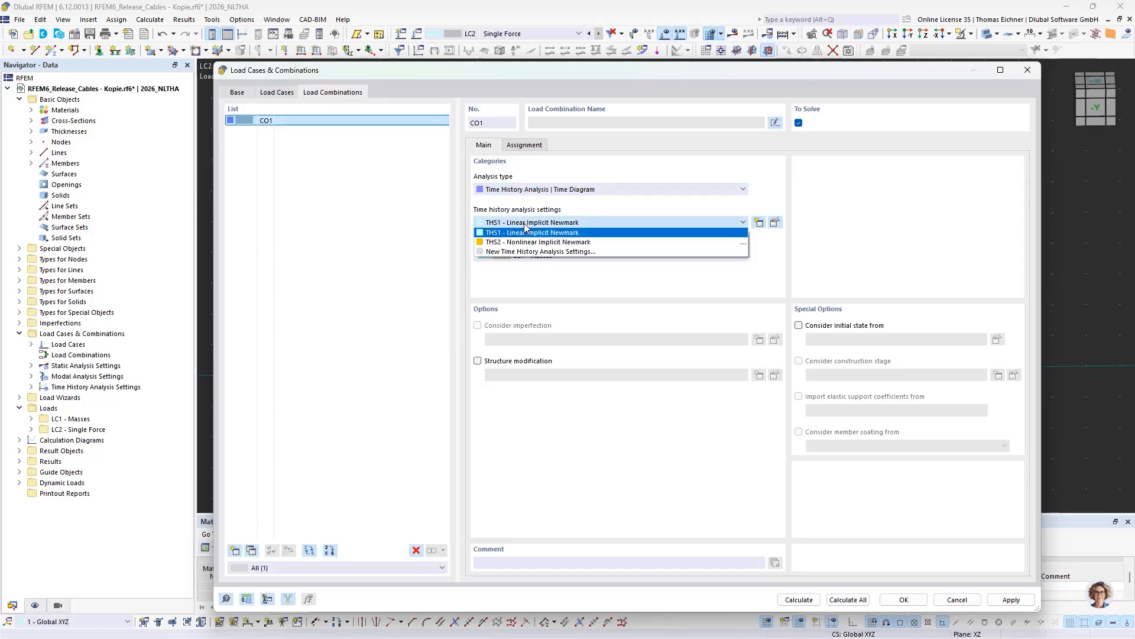
click(526, 230)
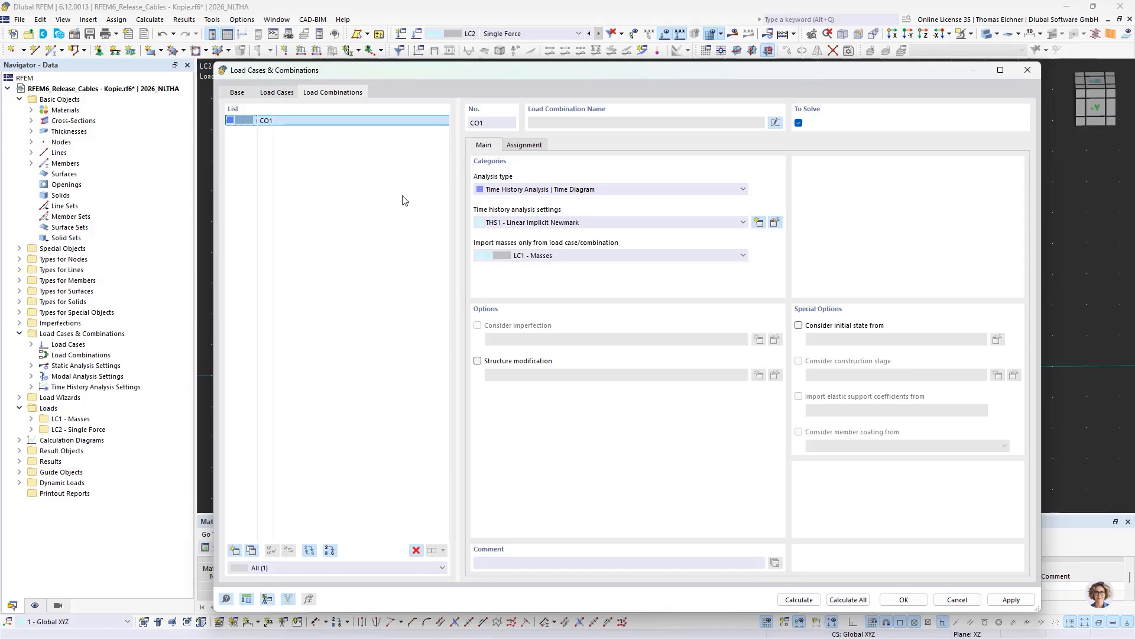
Assign only load case LC2 Single Force with factor 1.00 and time diagram TD1 to load combination CO1
click(514, 146)
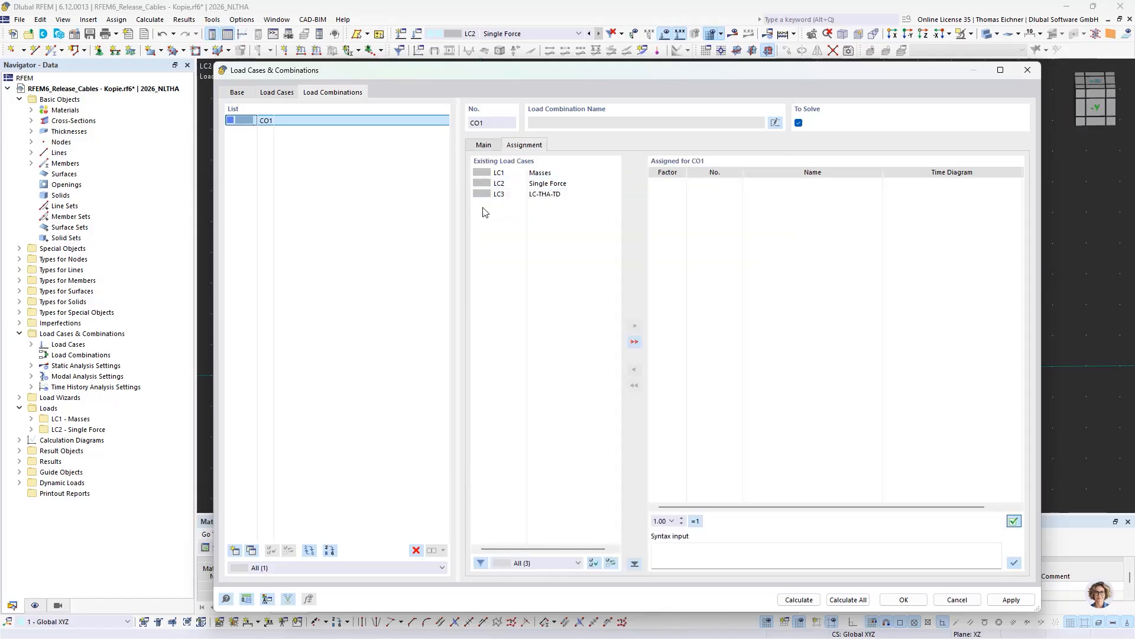
double_click(548, 186)
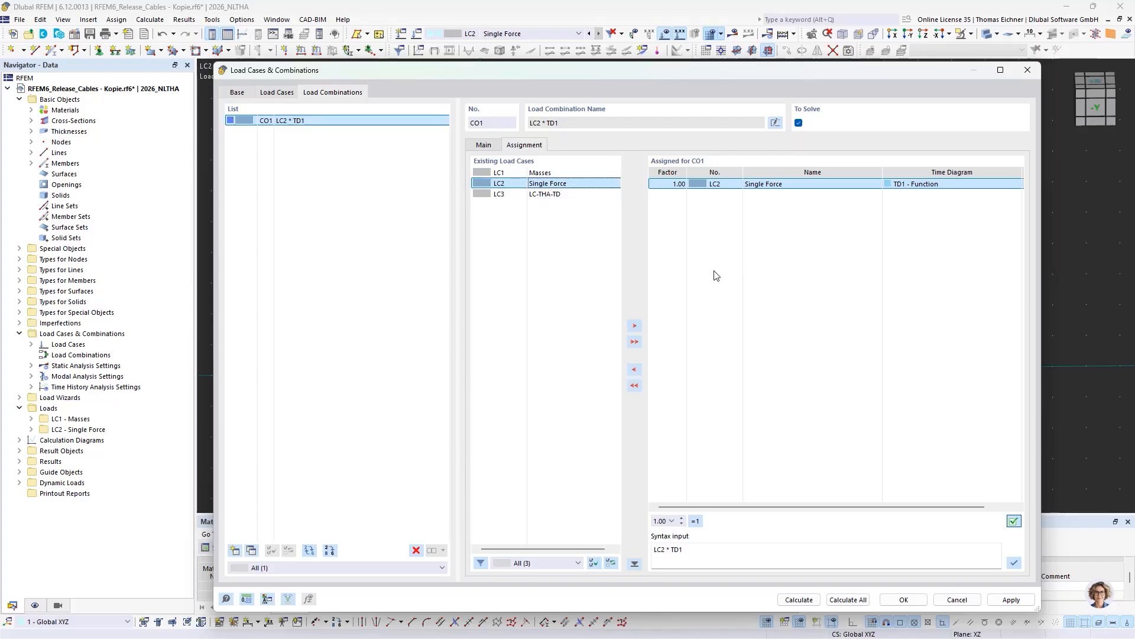
click(794, 286)
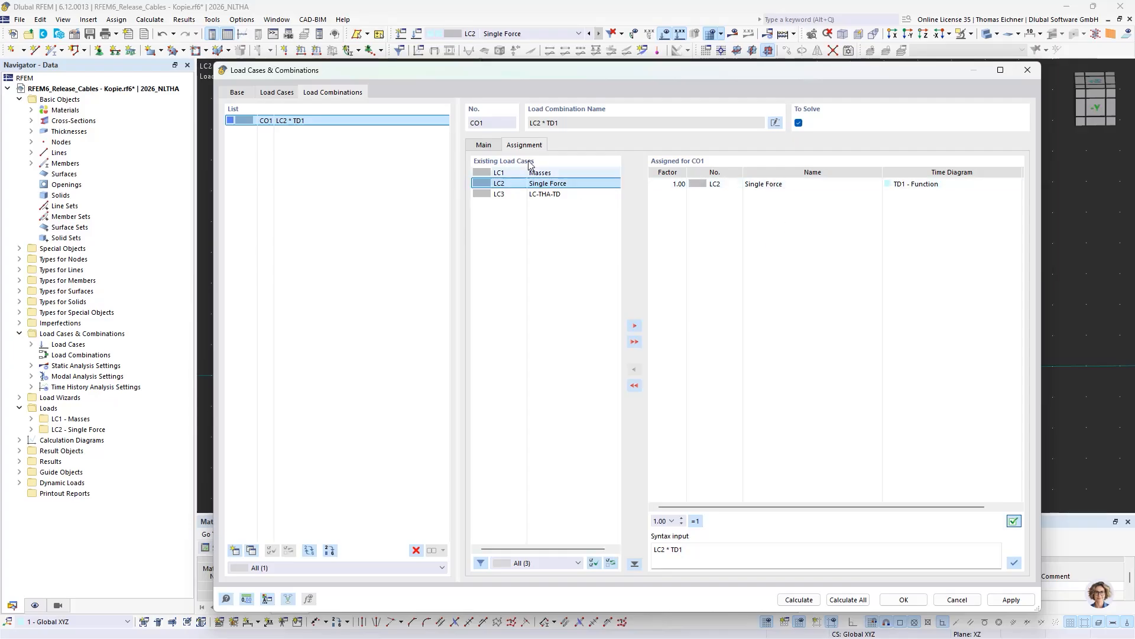
click(494, 150)
click(517, 148)
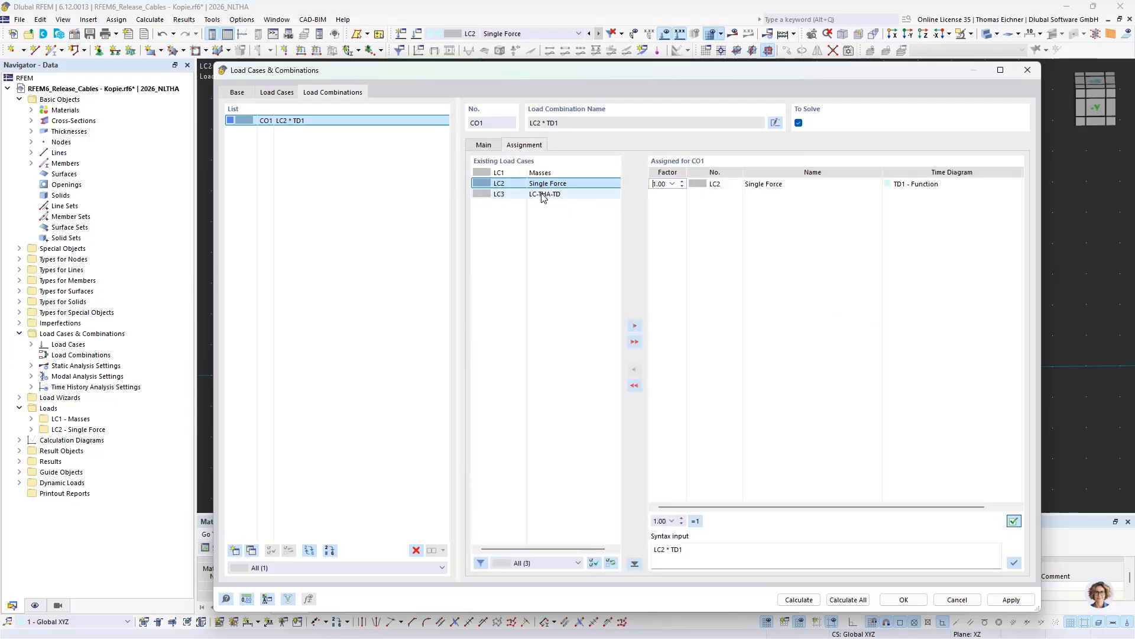
double_click(539, 194)
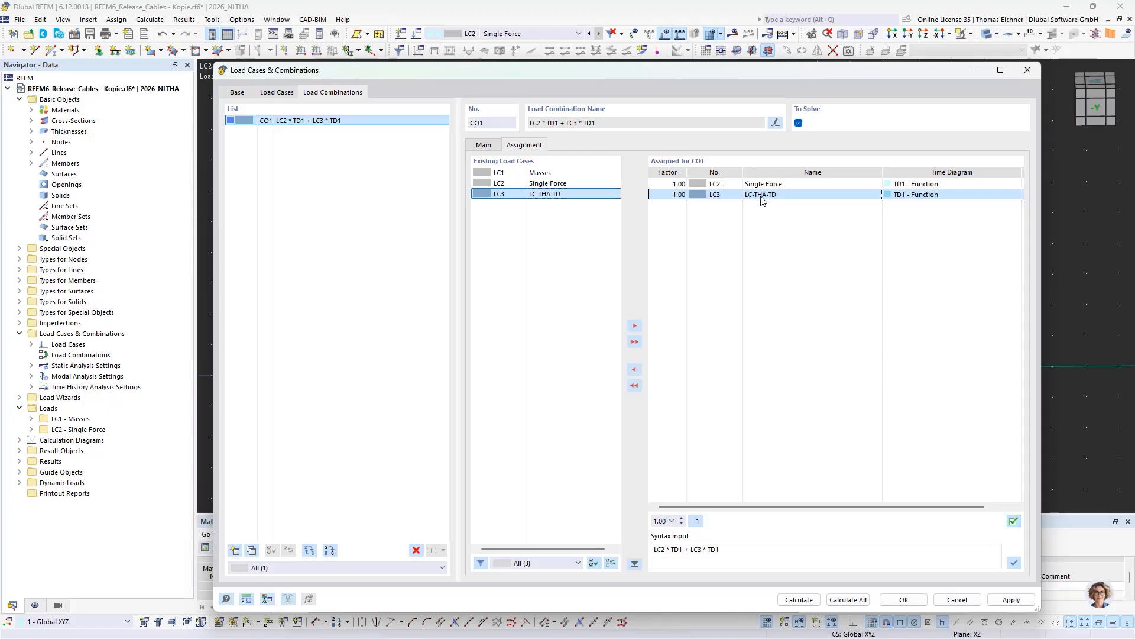
double_click(744, 195)
Give load combination CO1 the user-defined name CO-THA-TD linear
click(484, 146)
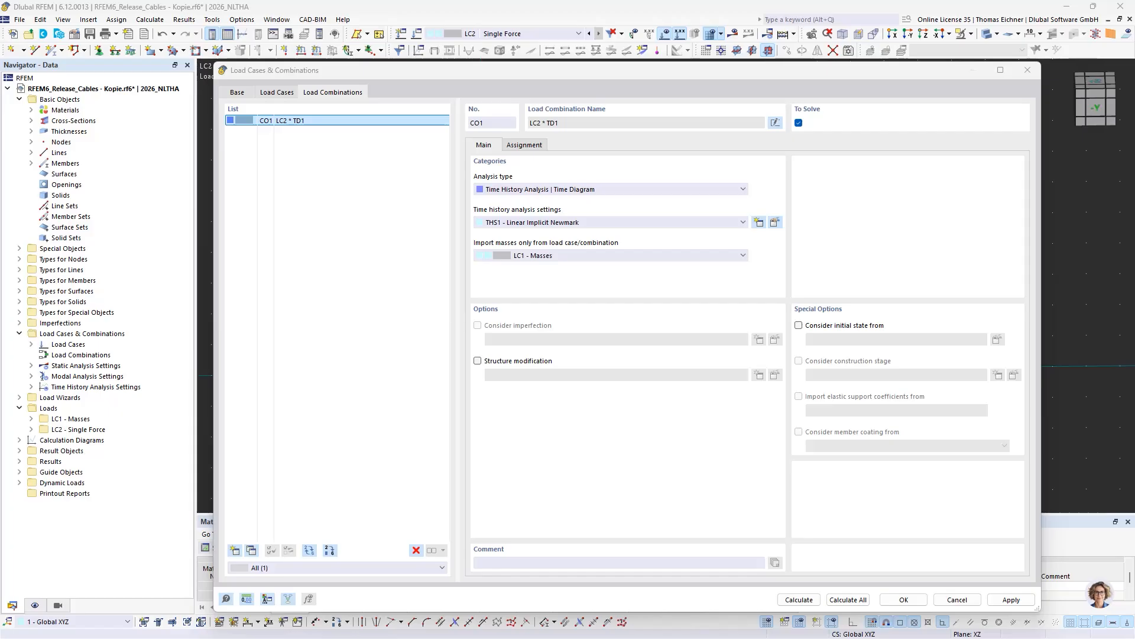
click(613, 126)
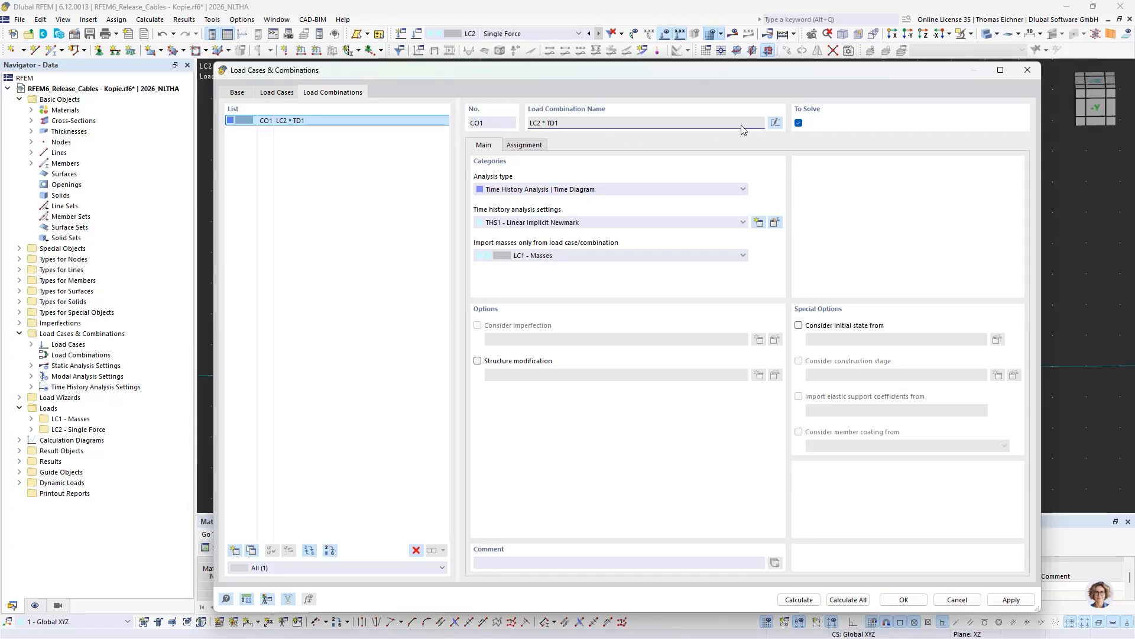
click(774, 123)
text(C)
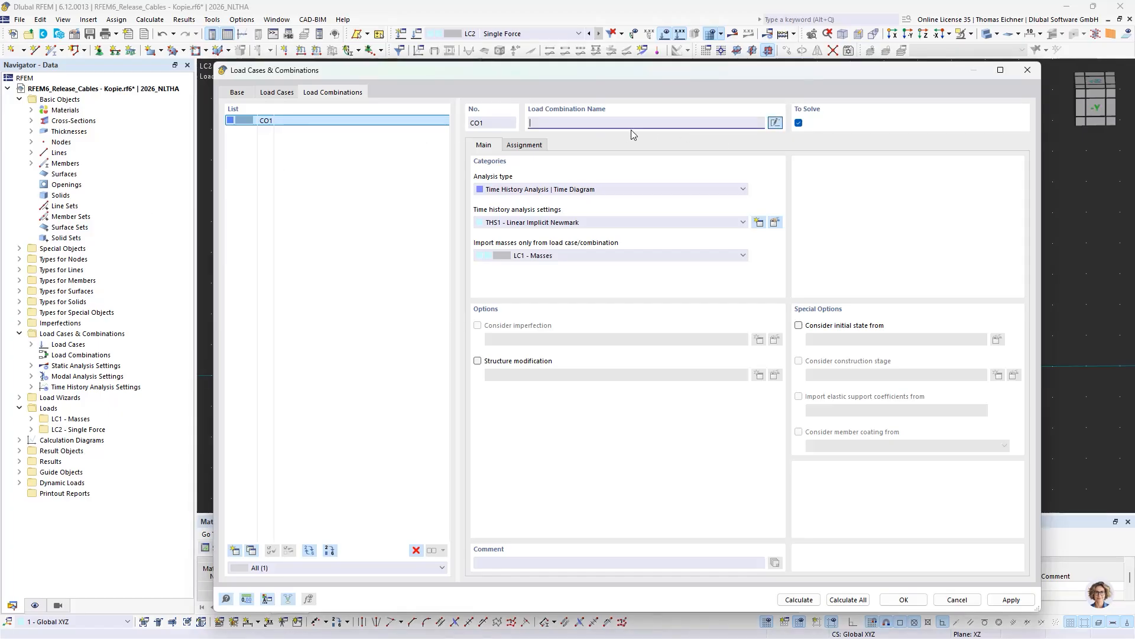
text(O)
text(A-T)
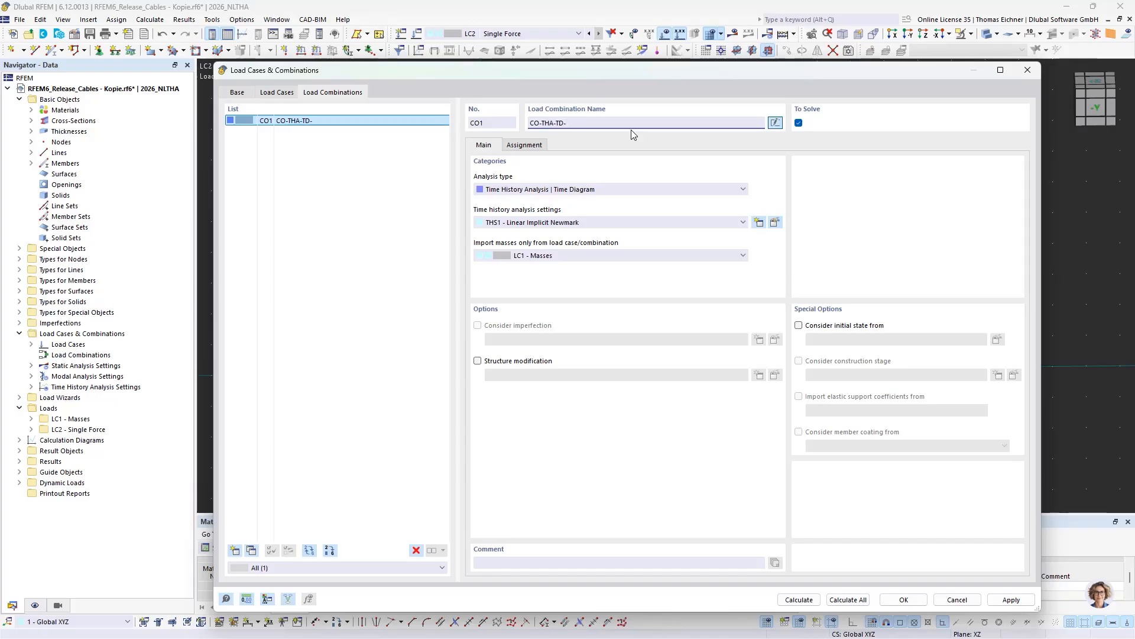
text(D linear)
Copy CO1 to CO2, name it CO-THA-TD Nonlinear, and assign the THS2 Nonlinear Implicit Newmark settings
click(252, 553)
click(566, 124)
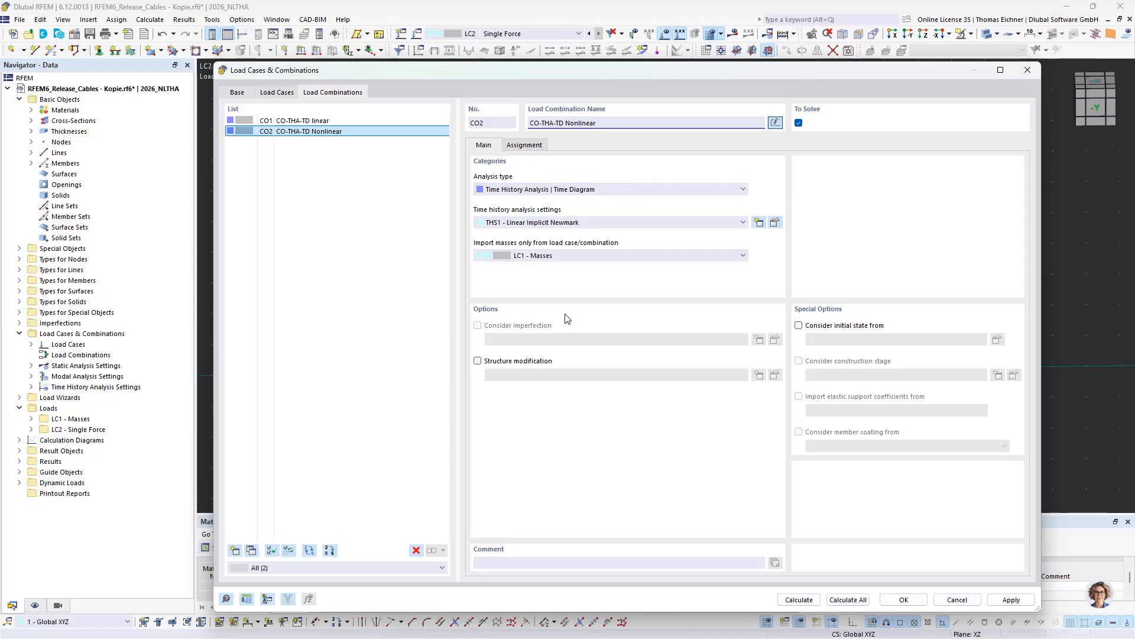
click(550, 225)
click(538, 240)
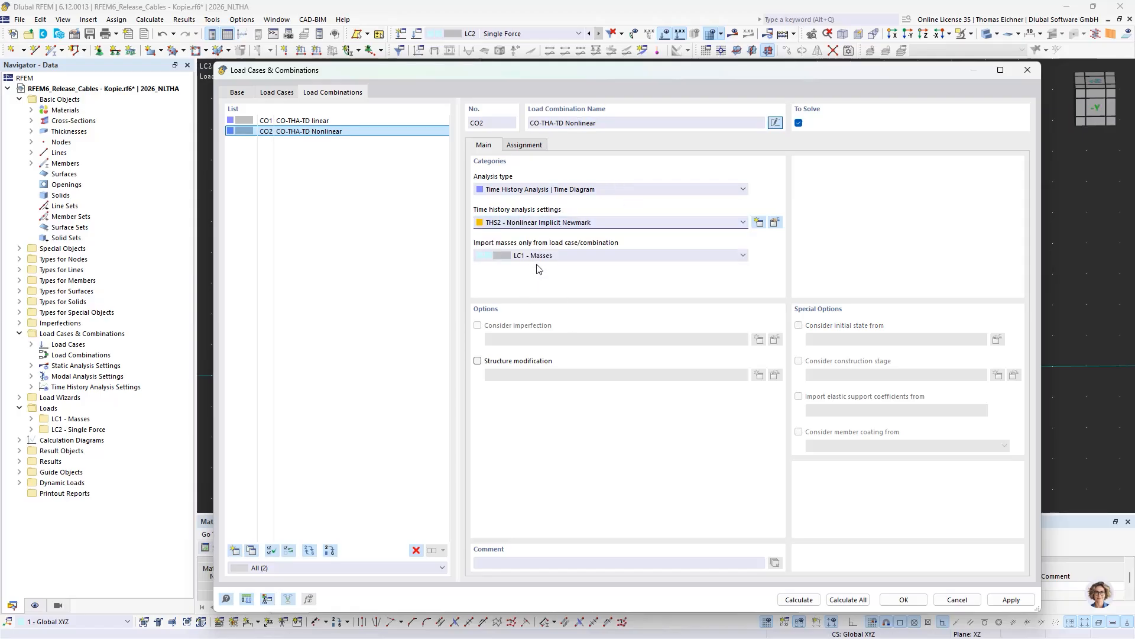
Try to calculate all load cases and load combinations, and cancel the running calculation
click(279, 93)
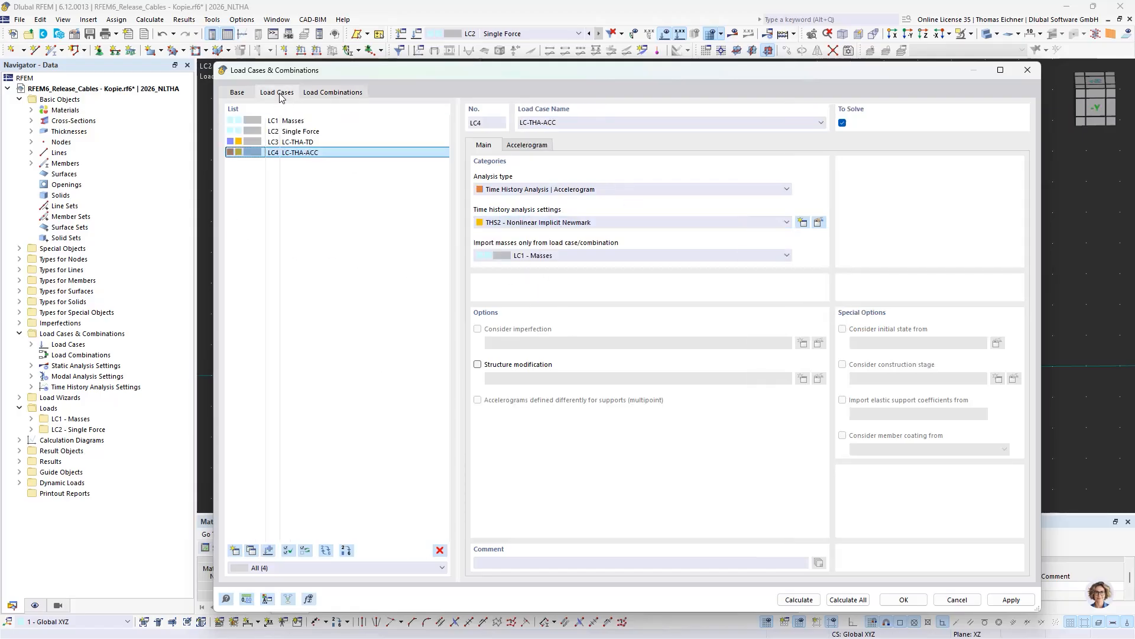
click(315, 93)
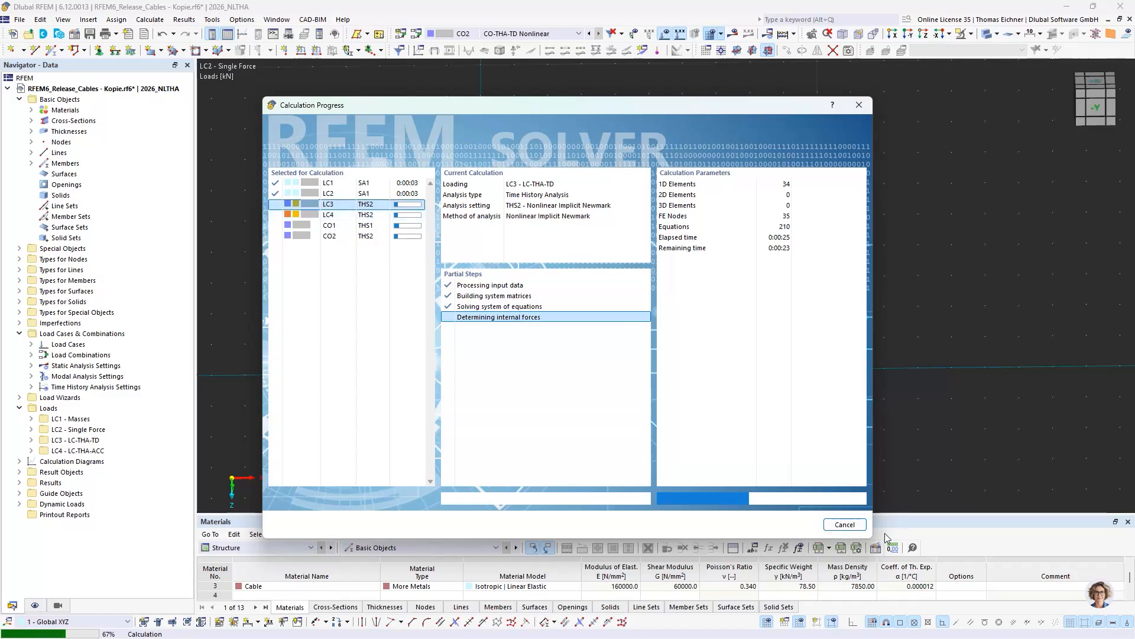
click(851, 525)
Switch to the calculated model RFEM6_Release_Cables.rf6 and display the results of load combination CO1 CO-THA-TD Linear
click(579, 379)
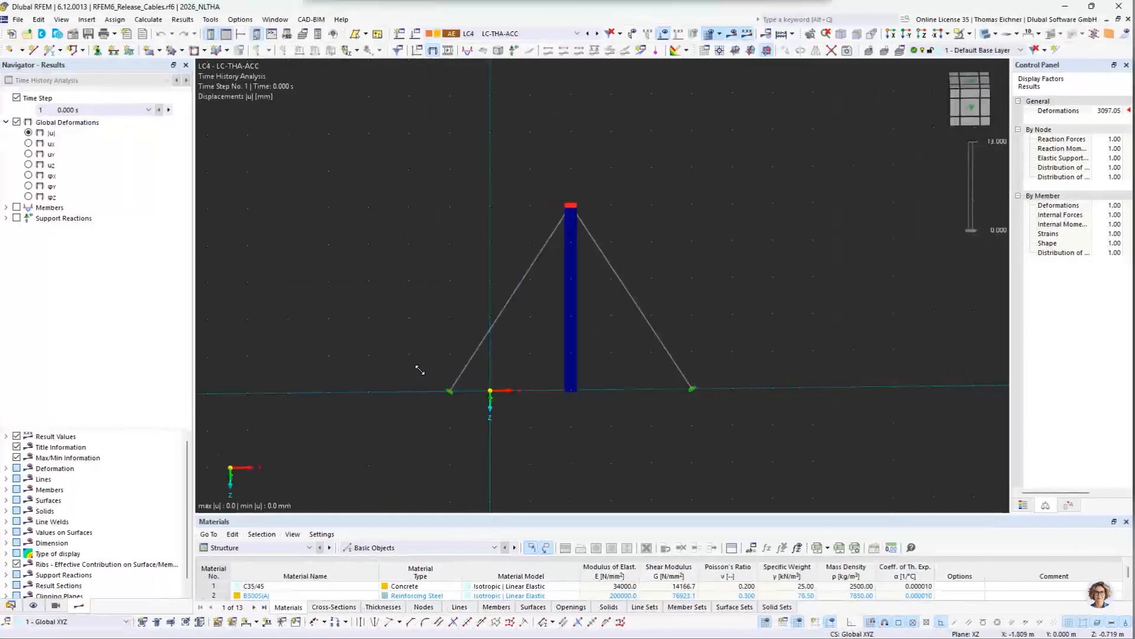
click(12, 605)
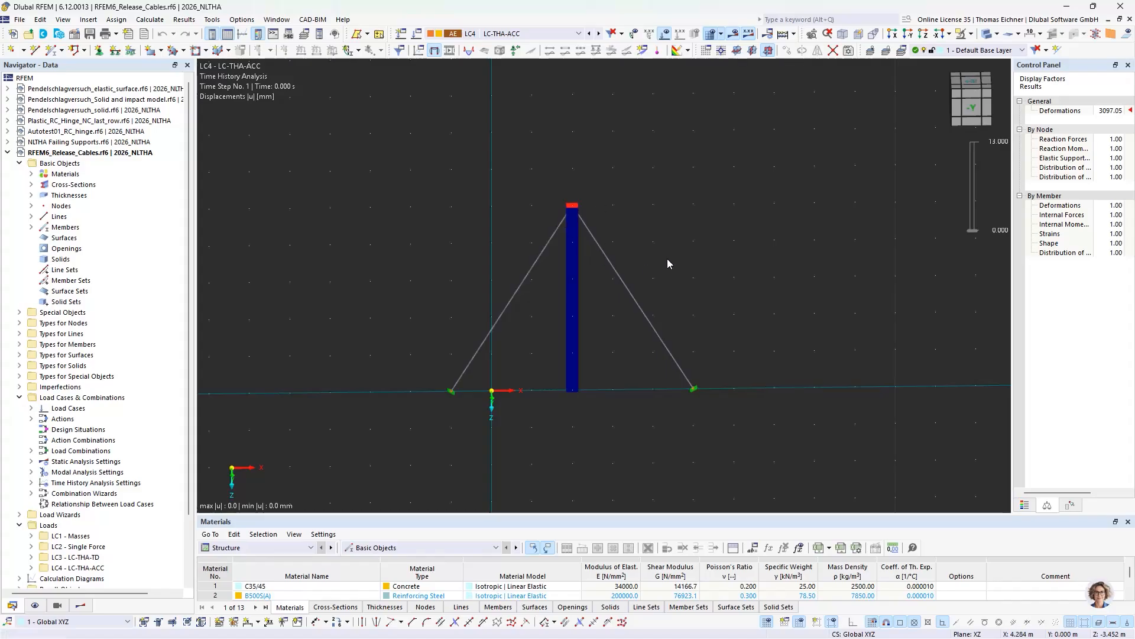
click(71, 153)
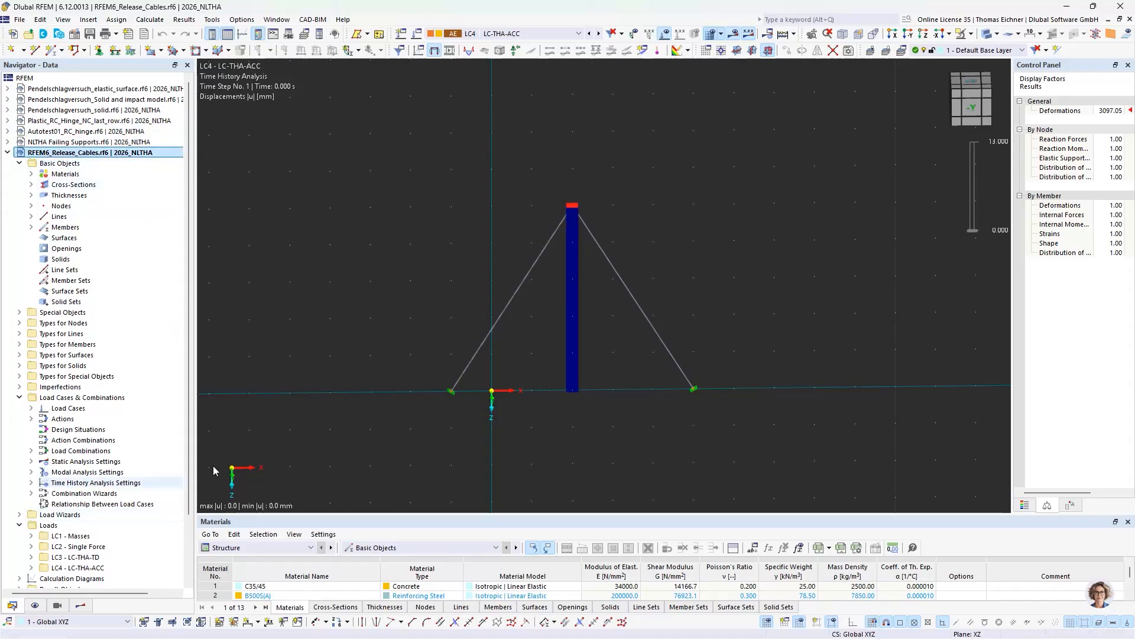
click(81, 605)
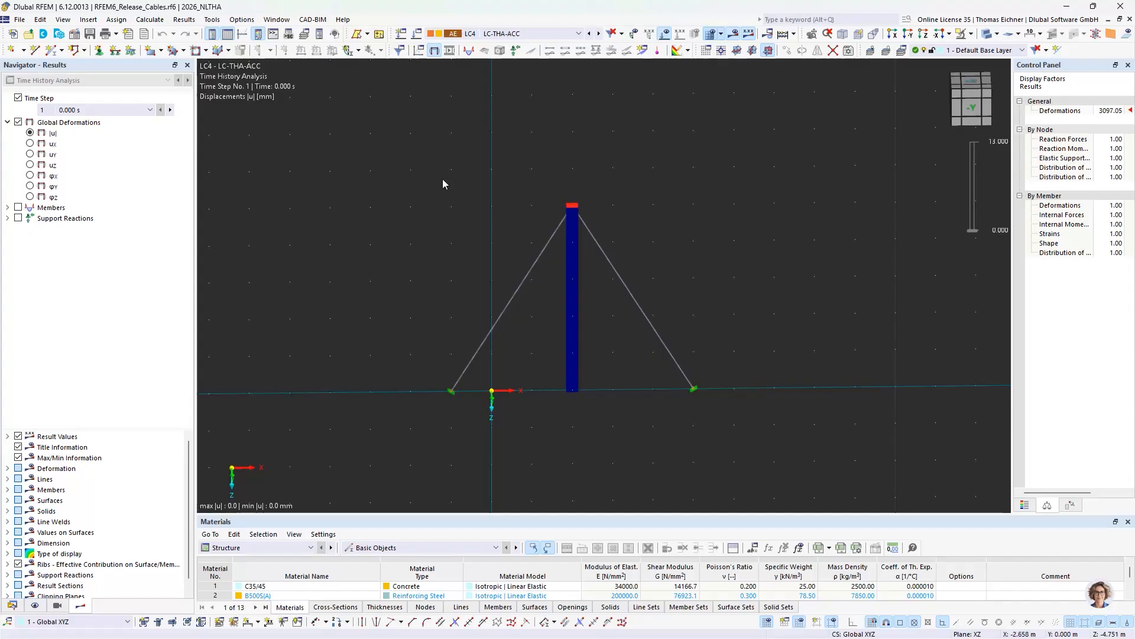
click(502, 34)
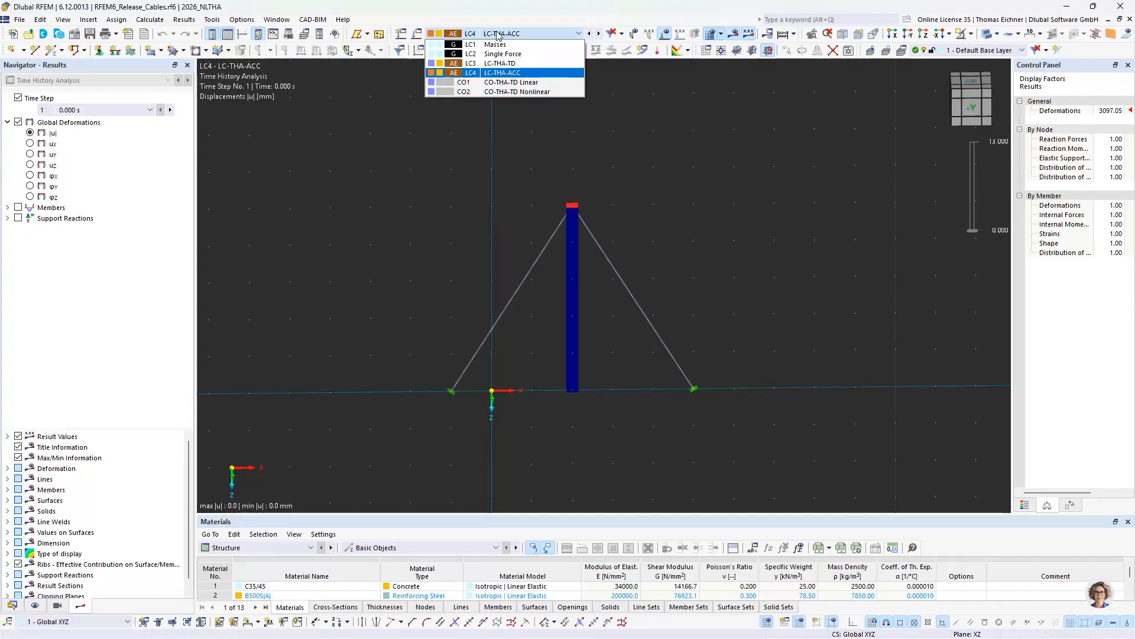
click(511, 86)
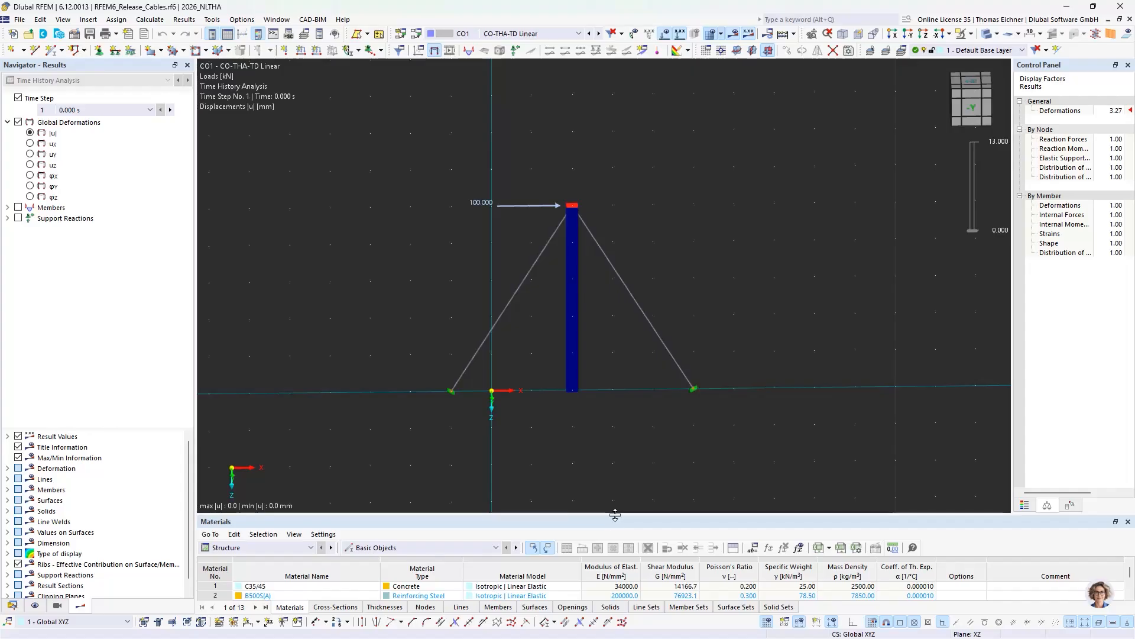
Enlarge the table area below the model and expand the list of the model's calculation diagrams
drag(611, 510, 641, 372)
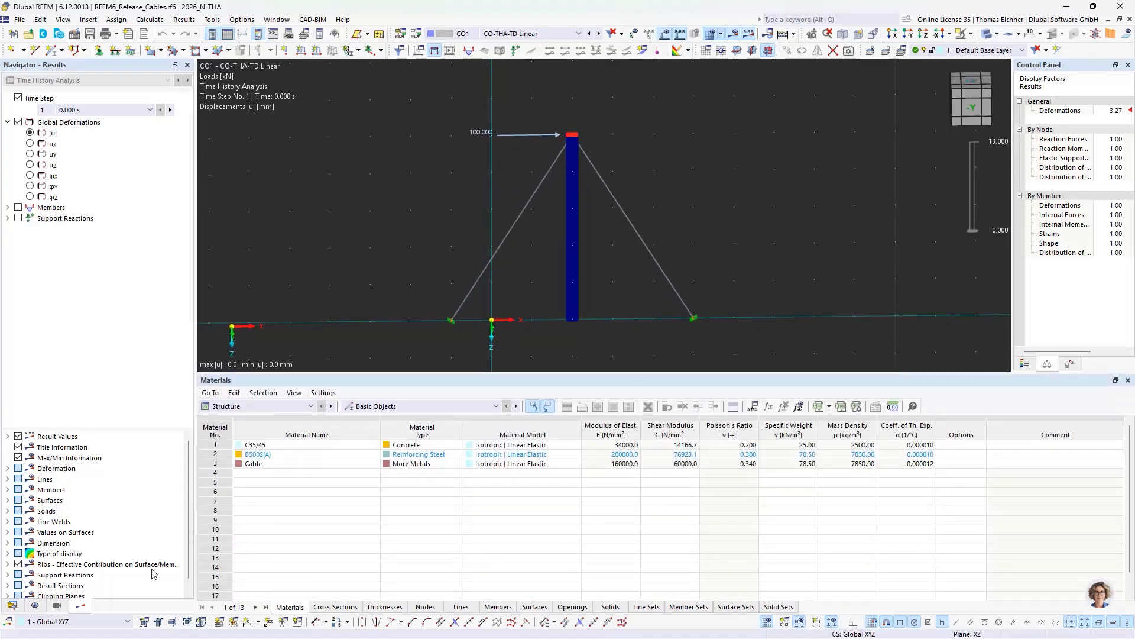
click(12, 605)
scroll(118, 485, down, 3)
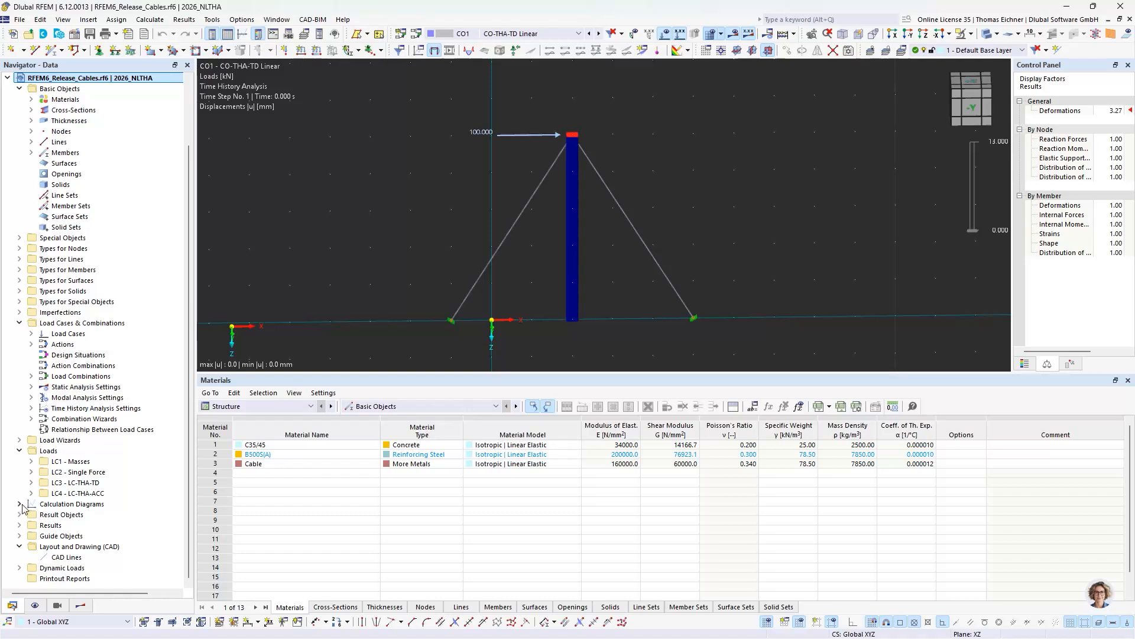
click(19, 503)
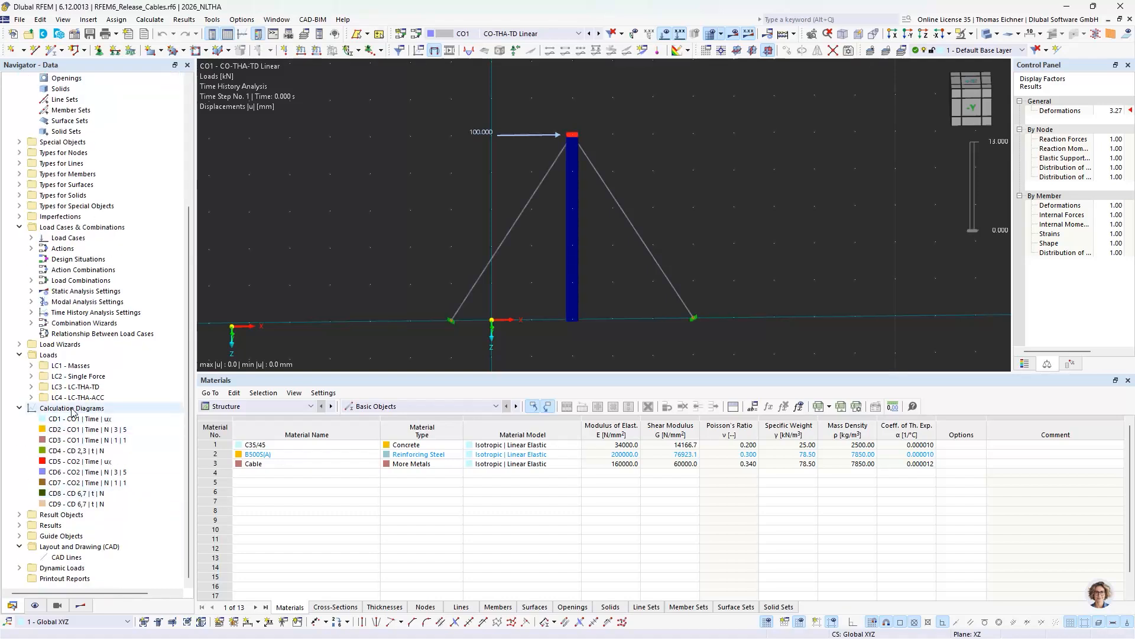
Open calculation diagram CD1 and review its available analysis types, keeping Time History Analysis
double_click(76, 421)
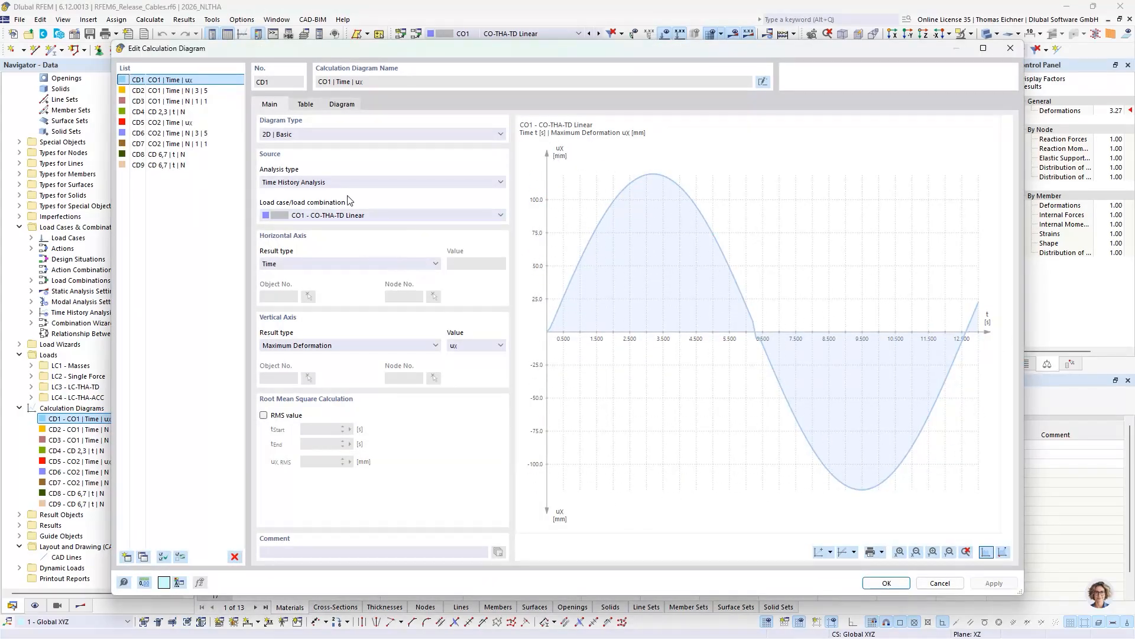
click(323, 184)
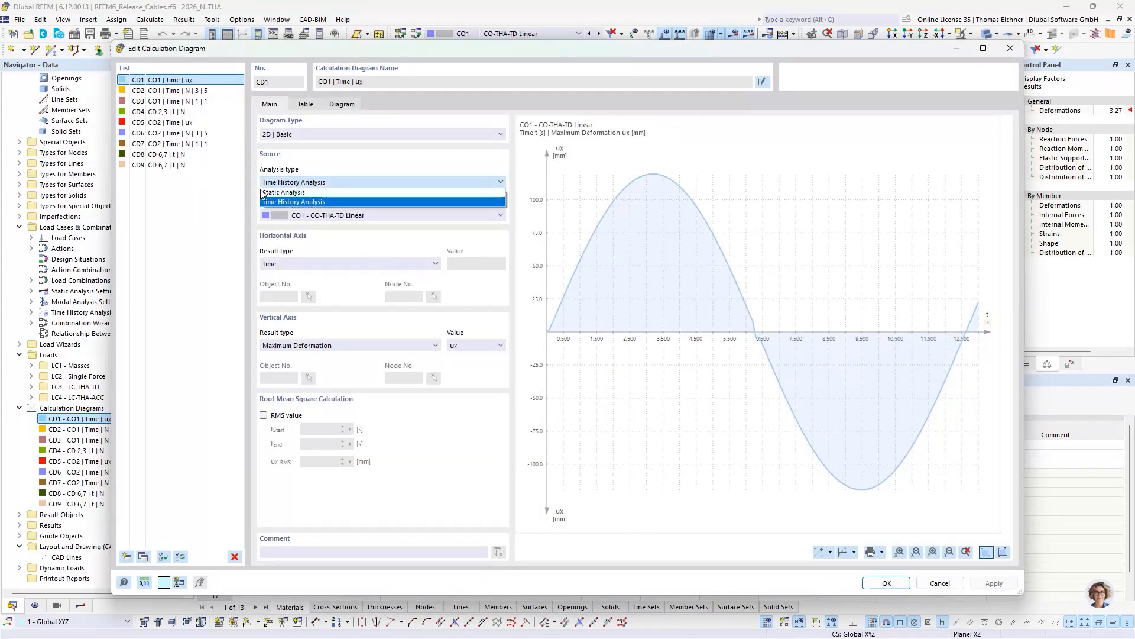
click(296, 202)
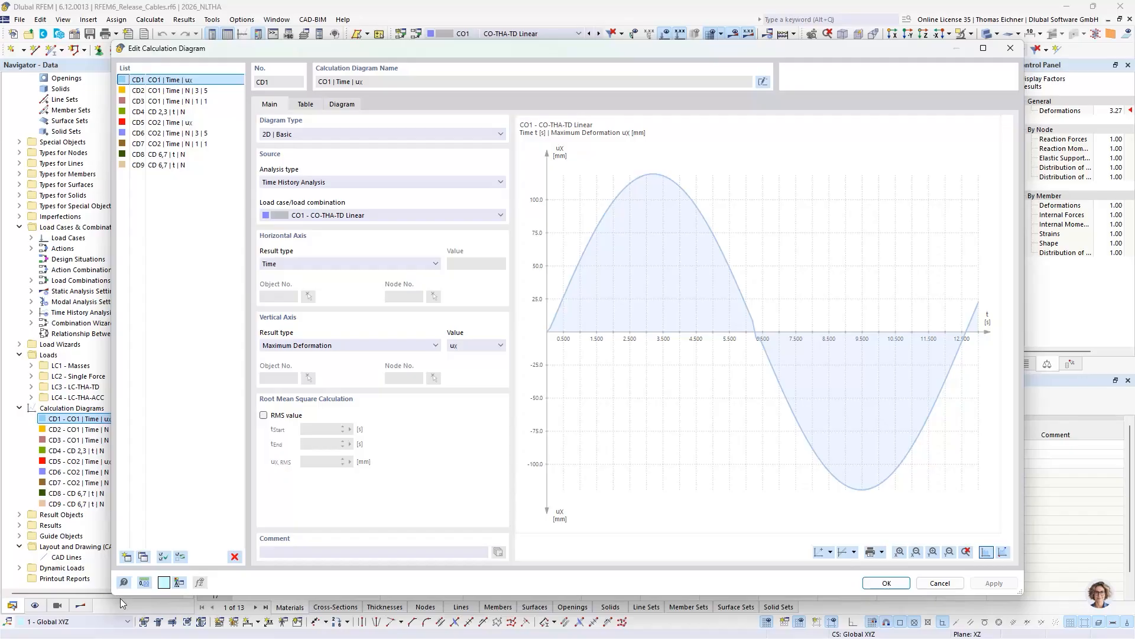
Add a new calculation diagram based on the Time History Analysis of load combination CO1 - CO-THA-TD Linear
click(127, 556)
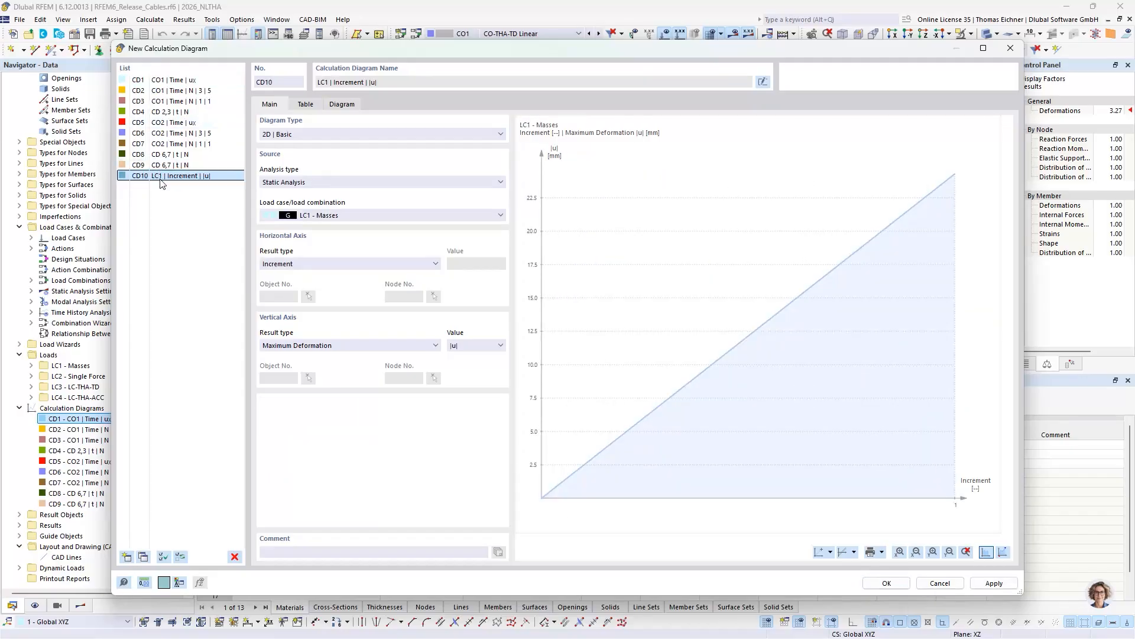
click(286, 182)
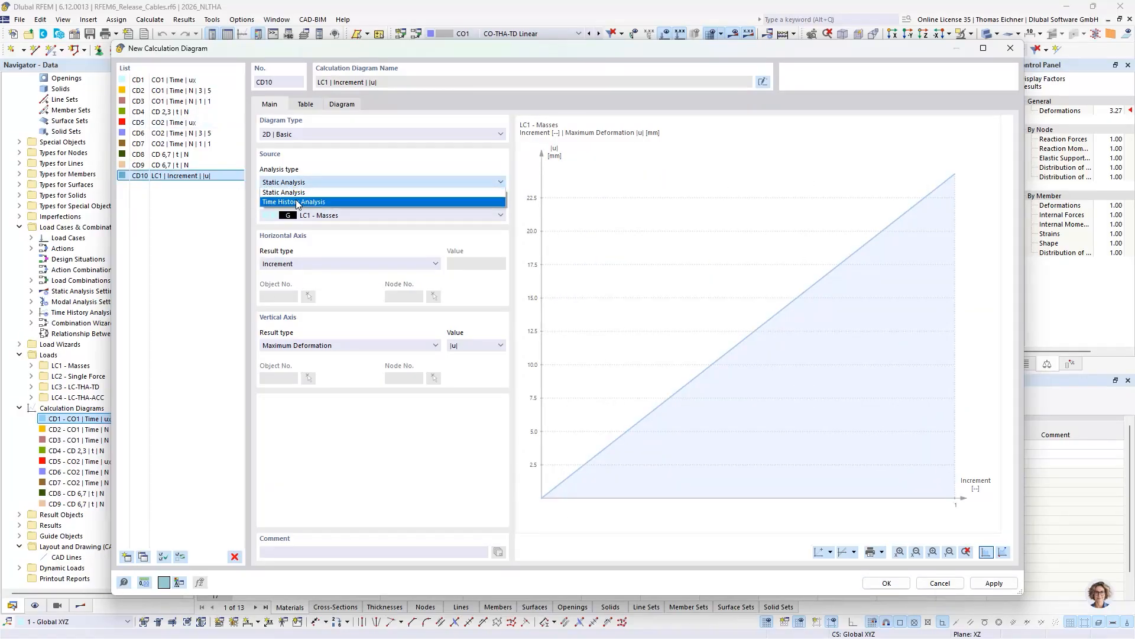
click(287, 208)
click(314, 217)
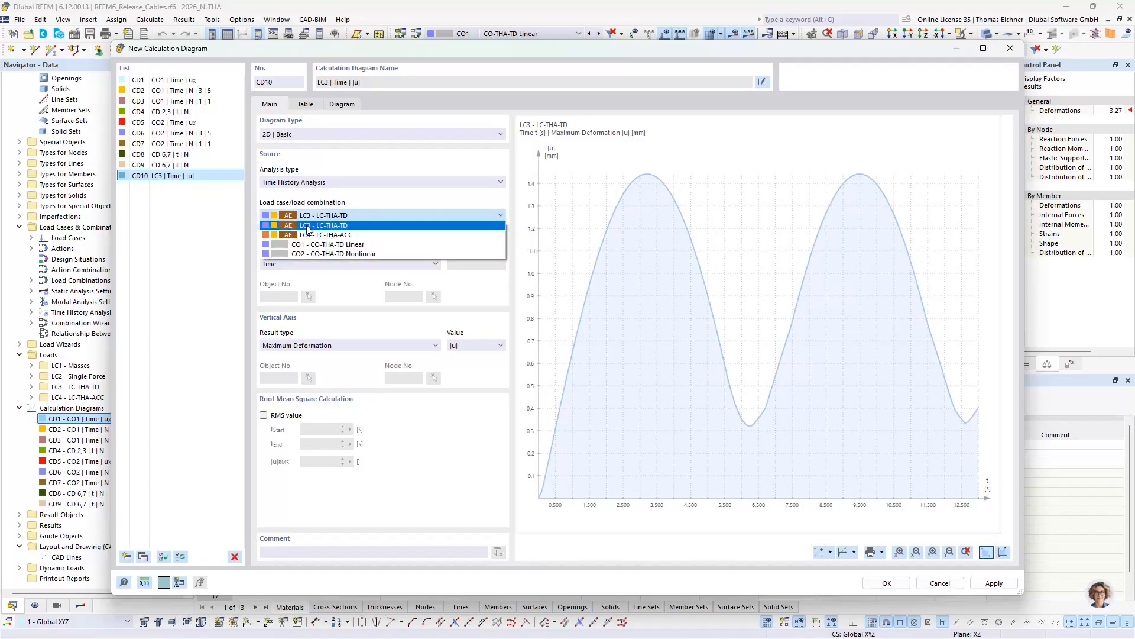
click(312, 244)
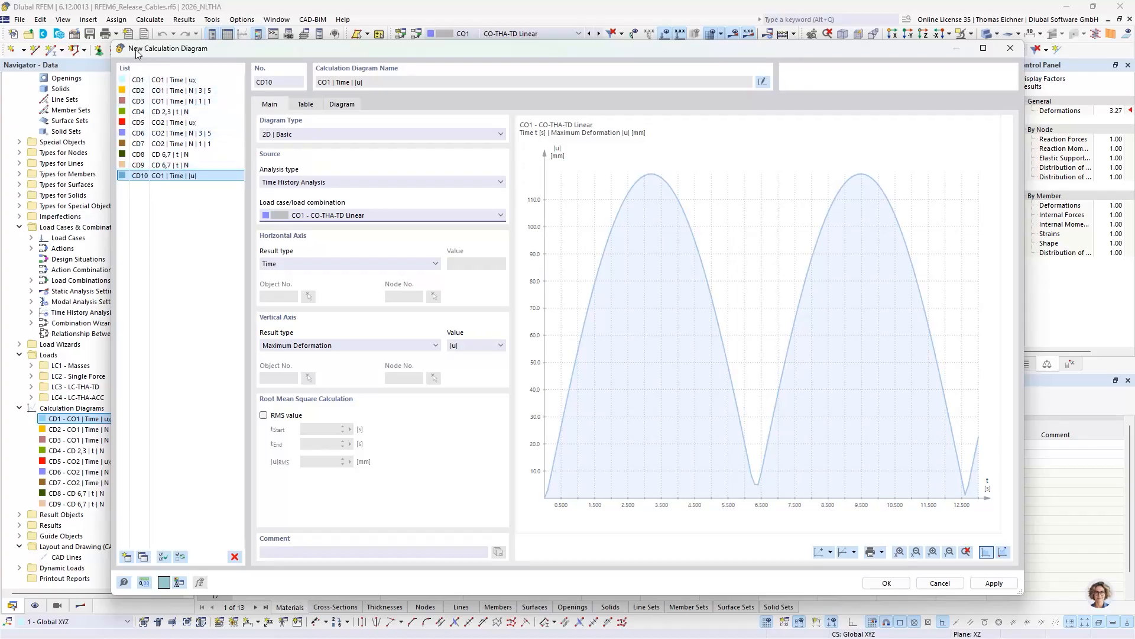
Plot internal force N of member 3 at node 4 on the new diagram's vertical axis, and close the editor without applying the changes
click(316, 346)
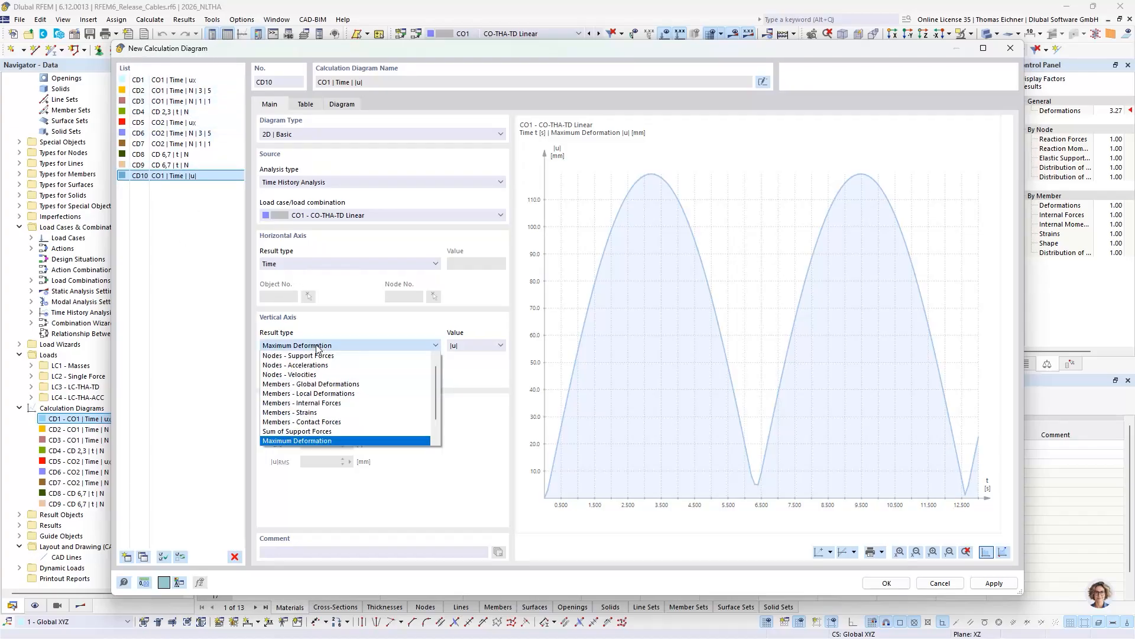
click(319, 402)
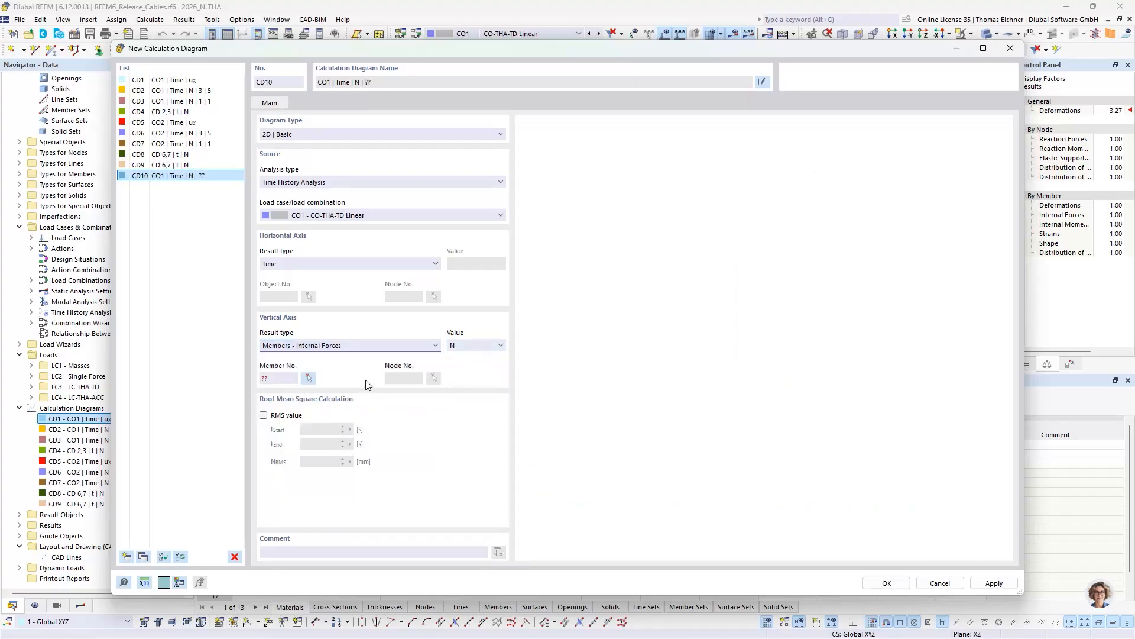
click(308, 377)
click(467, 296)
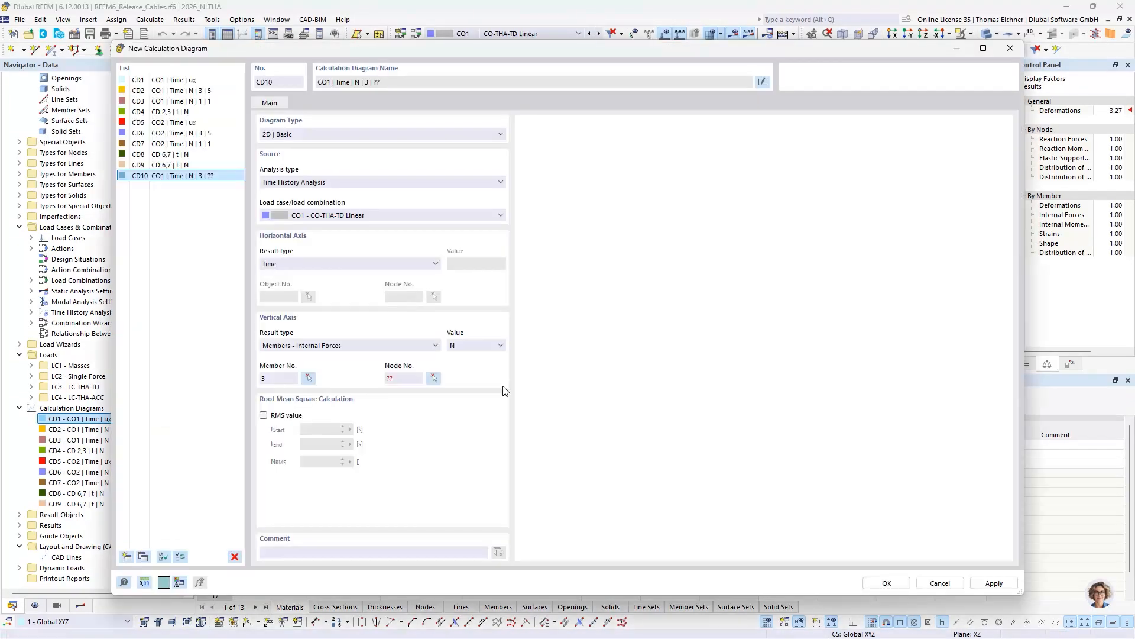
click(434, 378)
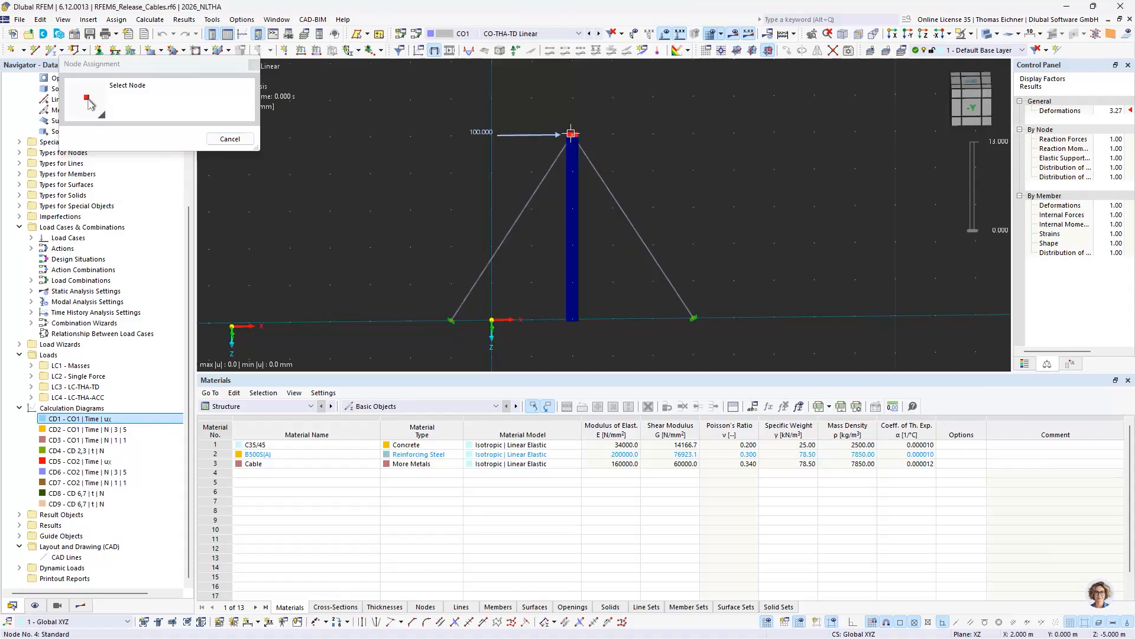
click(540, 167)
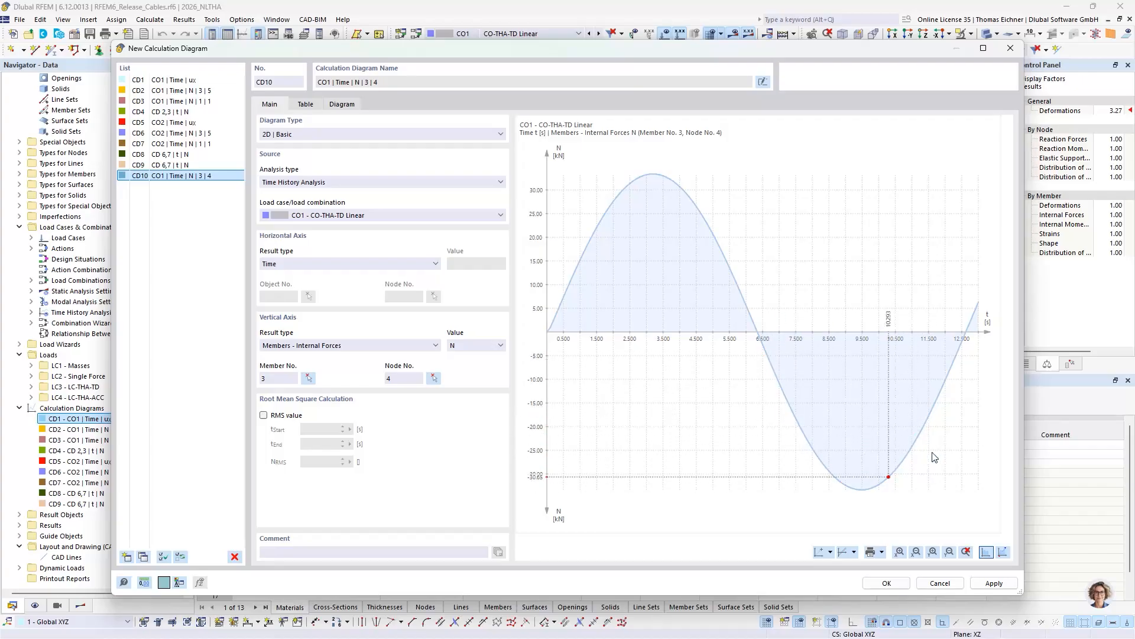
click(1015, 54)
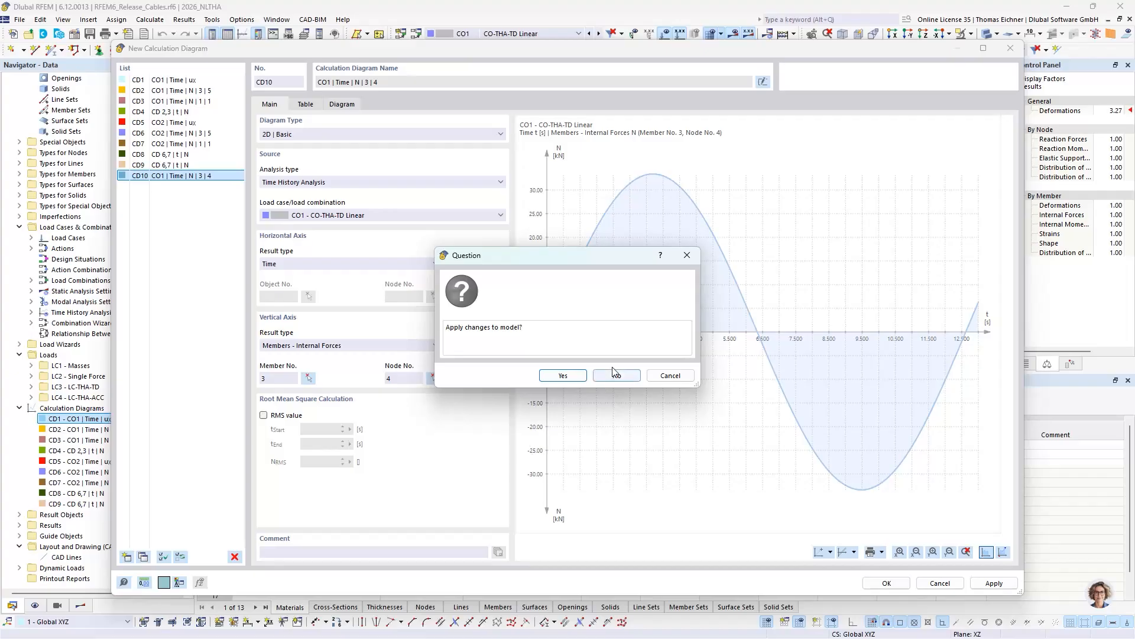
click(605, 378)
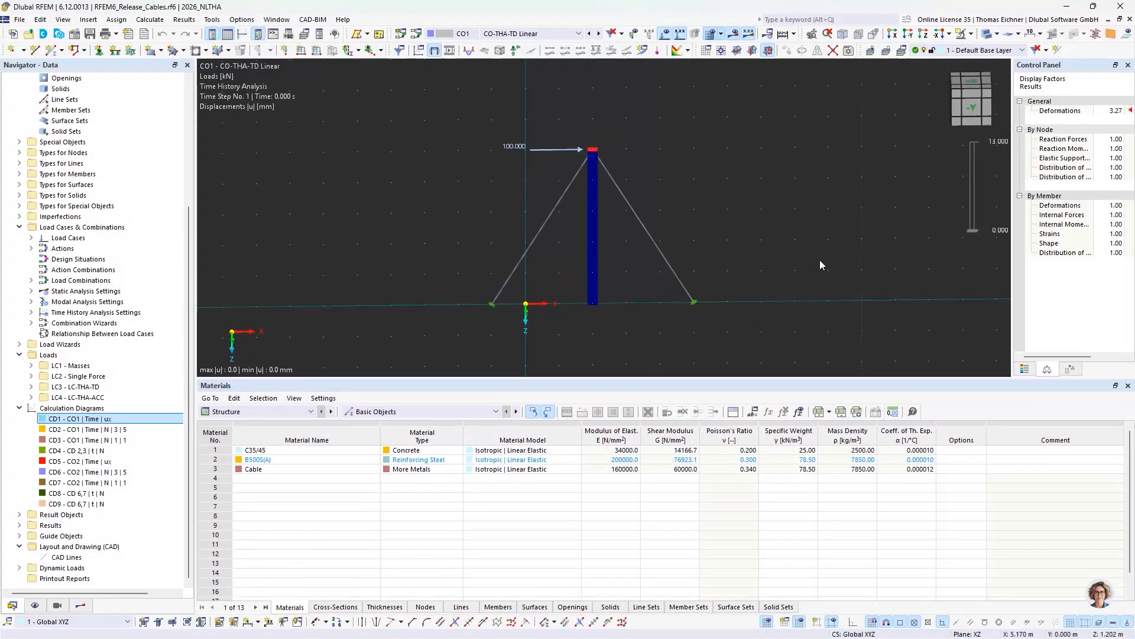
Display the Calculation Diagram Monitor, widen it to about half of the table area, and show the results navigator
click(242, 34)
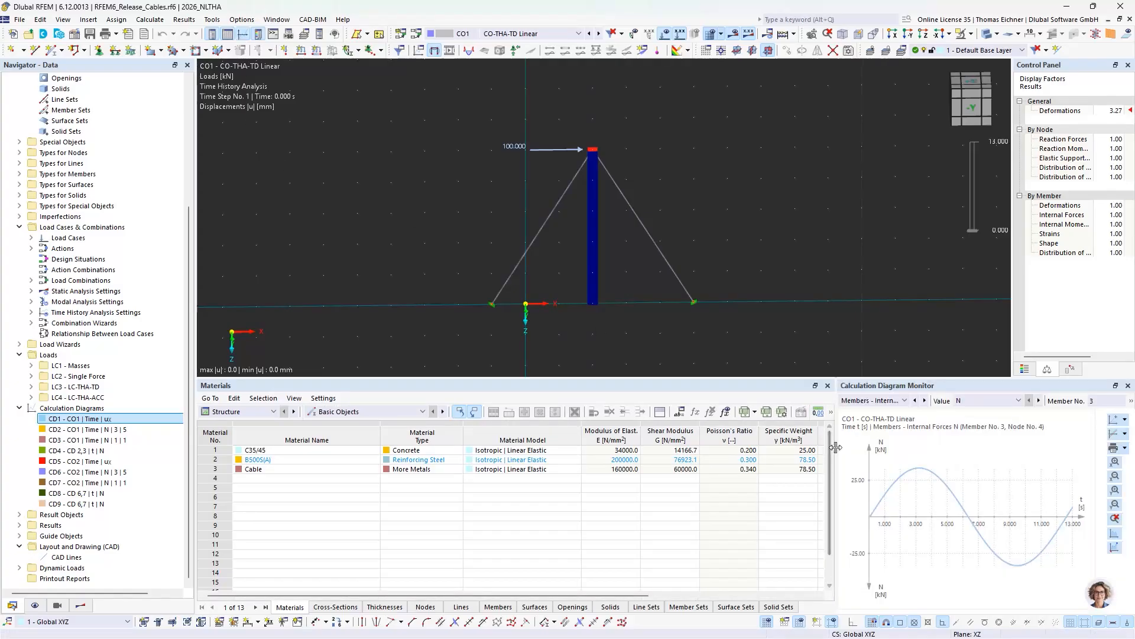
drag(835, 435, 577, 406)
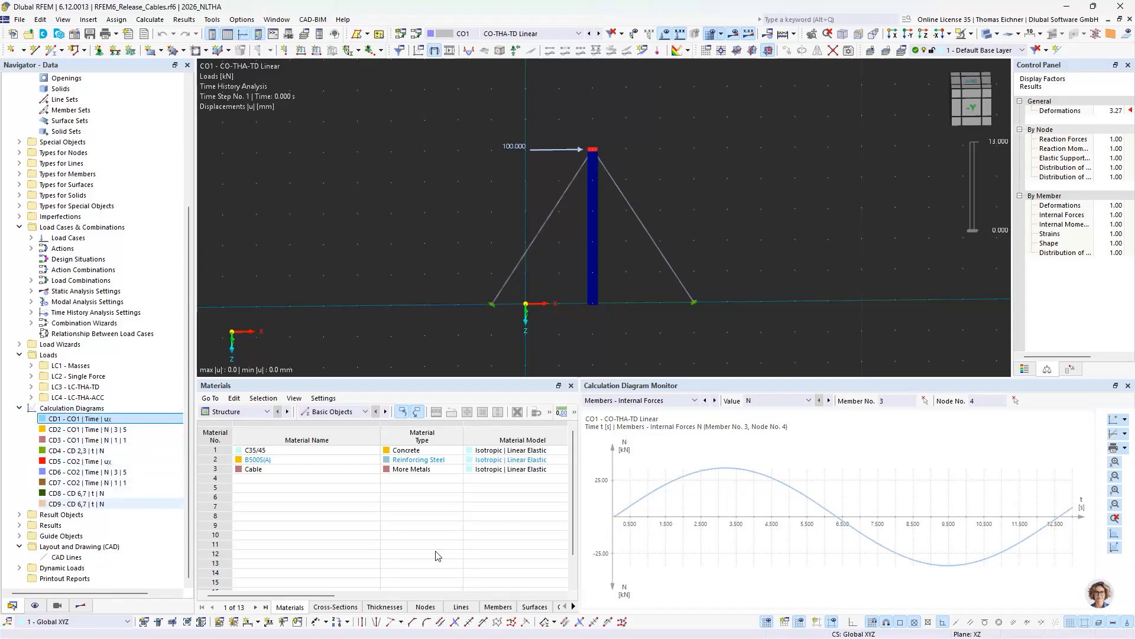
click(81, 605)
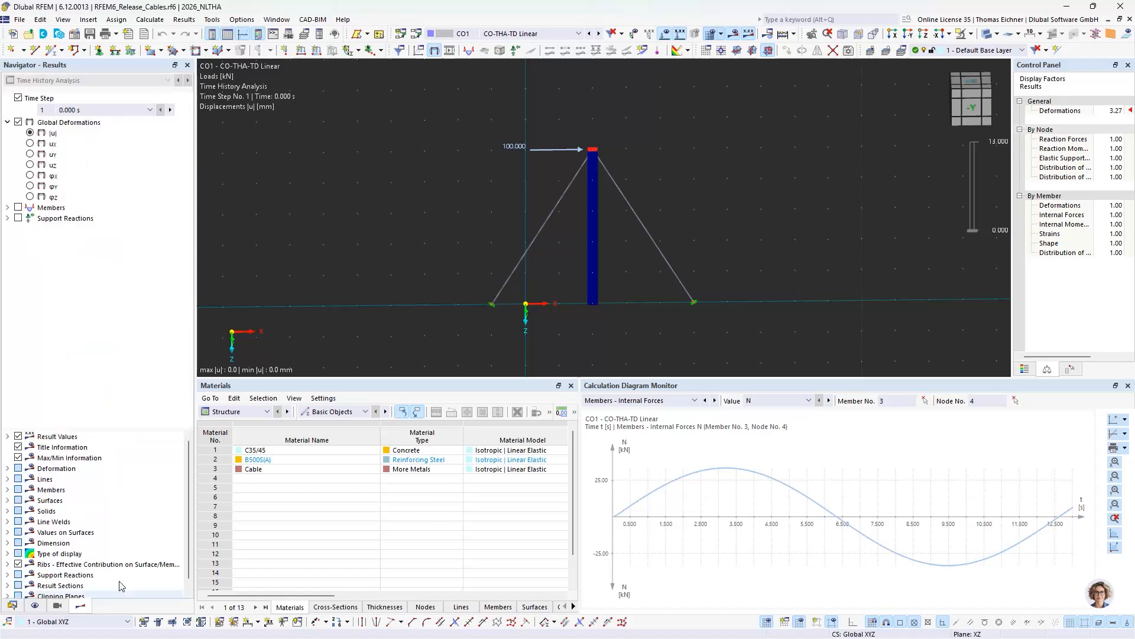
Display the deformations of CO1 CO-THA-TD Linear at time step 97 (9.600 s)
scroll(513, 197, up, 4)
scroll(487, 198, down, 5)
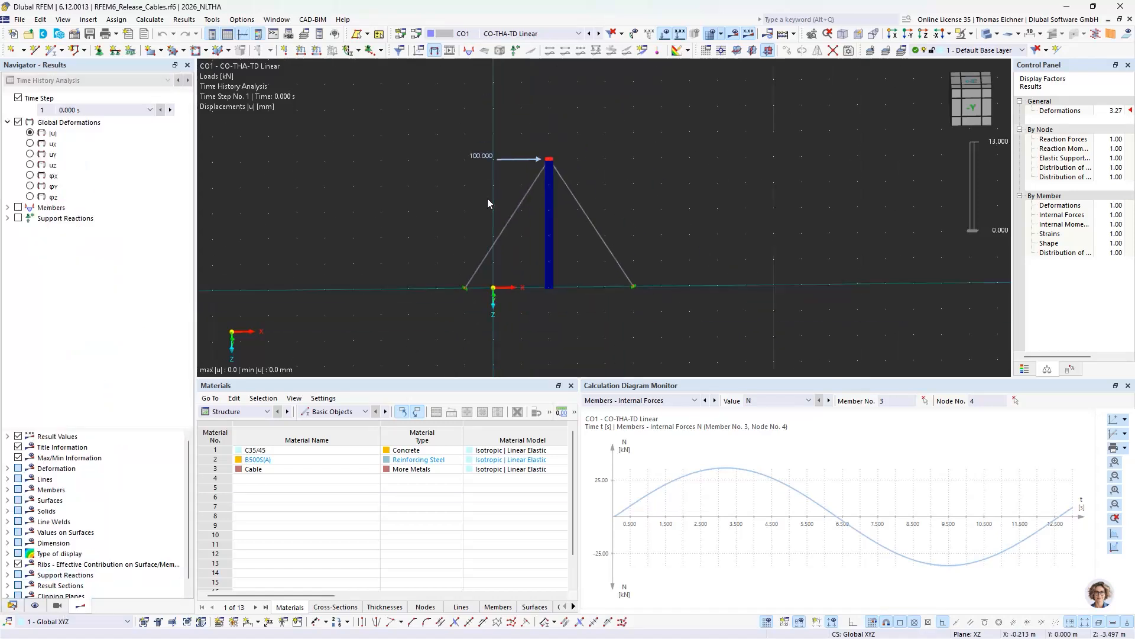
right_click(87, 112)
click(108, 122)
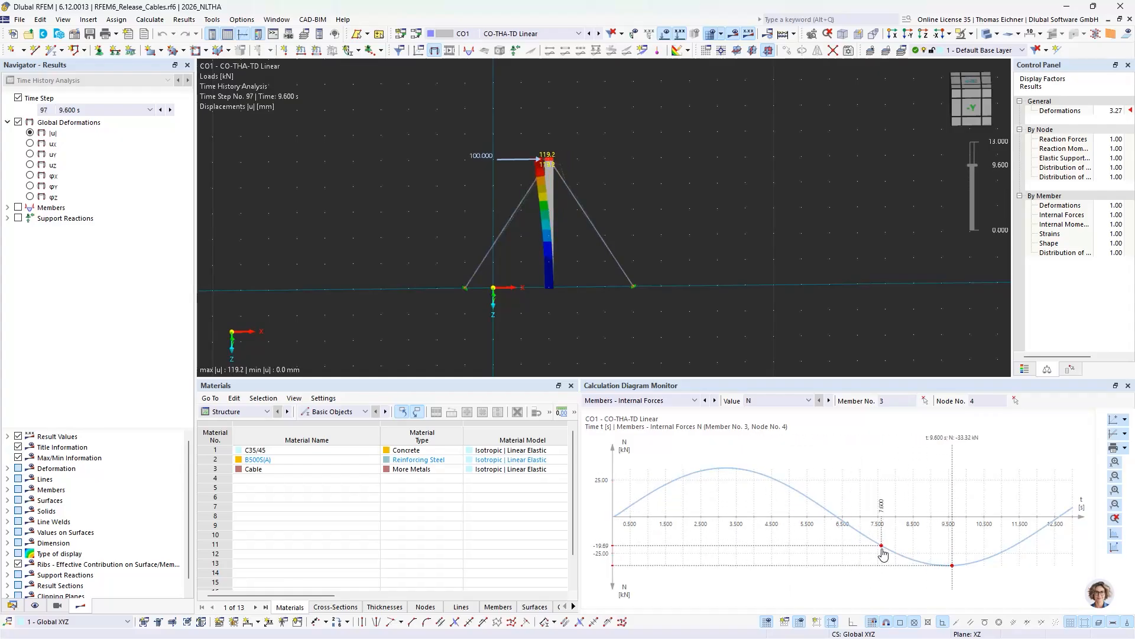
Examine the results of CO2 CO-THA-TD Nonlinear in the diagram monitor, followed by those of load case LC4 LC-THA-ACC
click(516, 34)
click(509, 95)
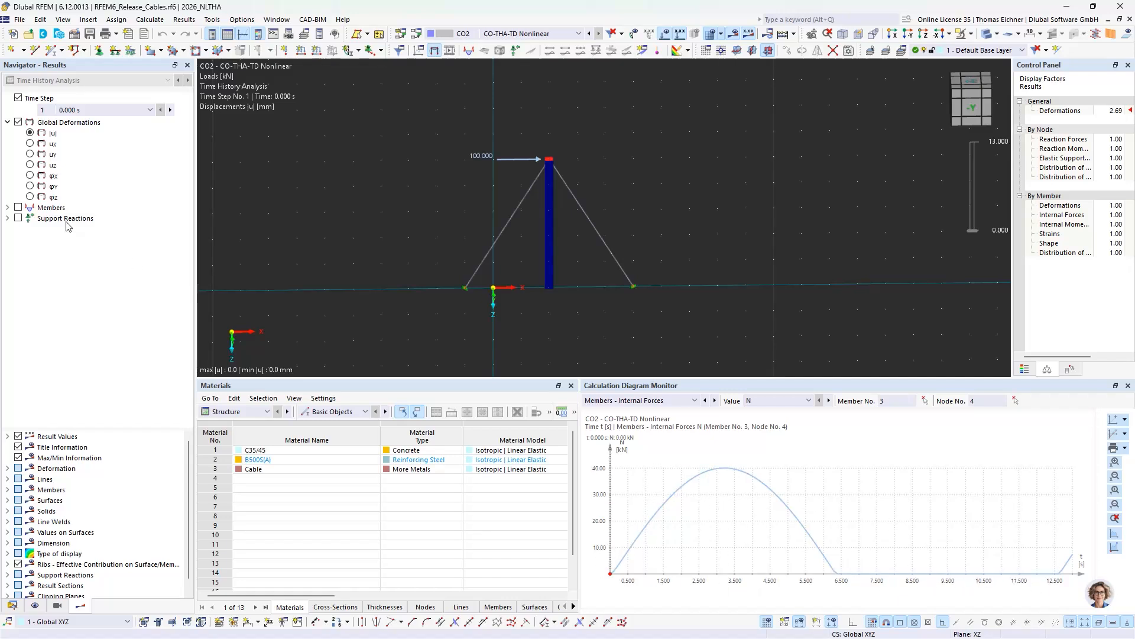
right_click(102, 110)
click(127, 118)
click(484, 34)
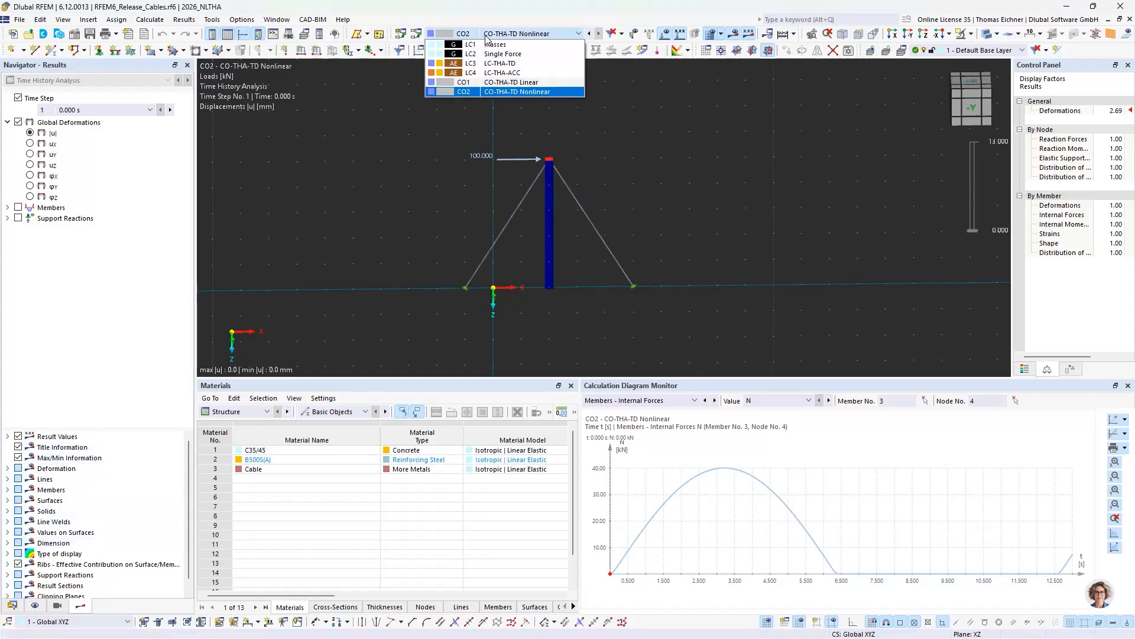
click(504, 73)
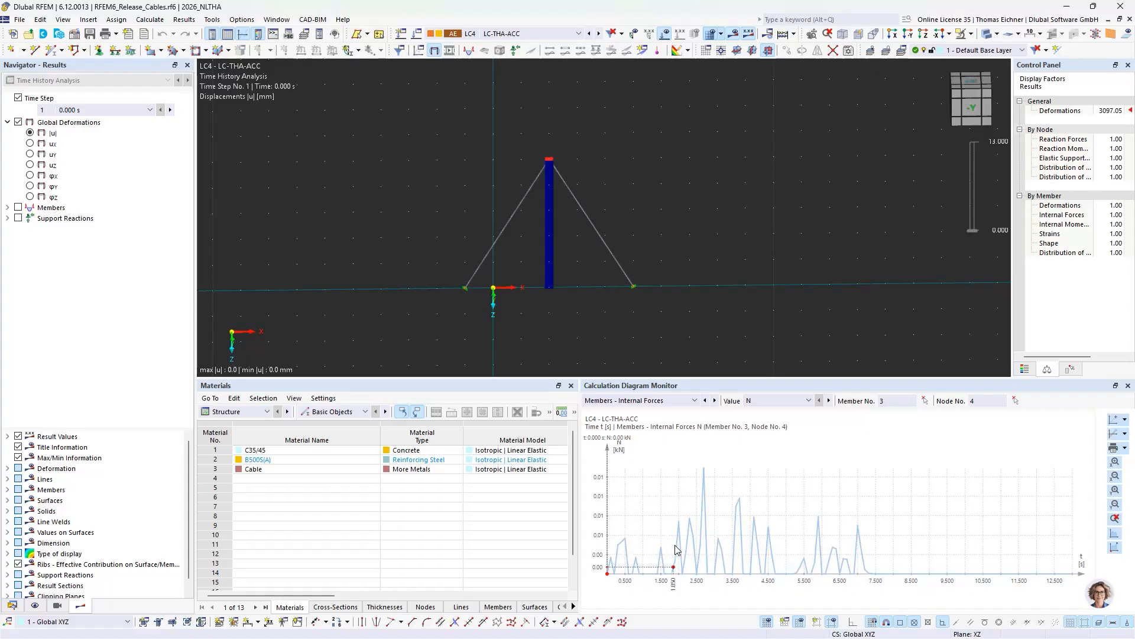
Review the CO2 cable force diagrams CD6 and CD7 and their grouped diagram CD8, and close the diagram editor
click(12, 605)
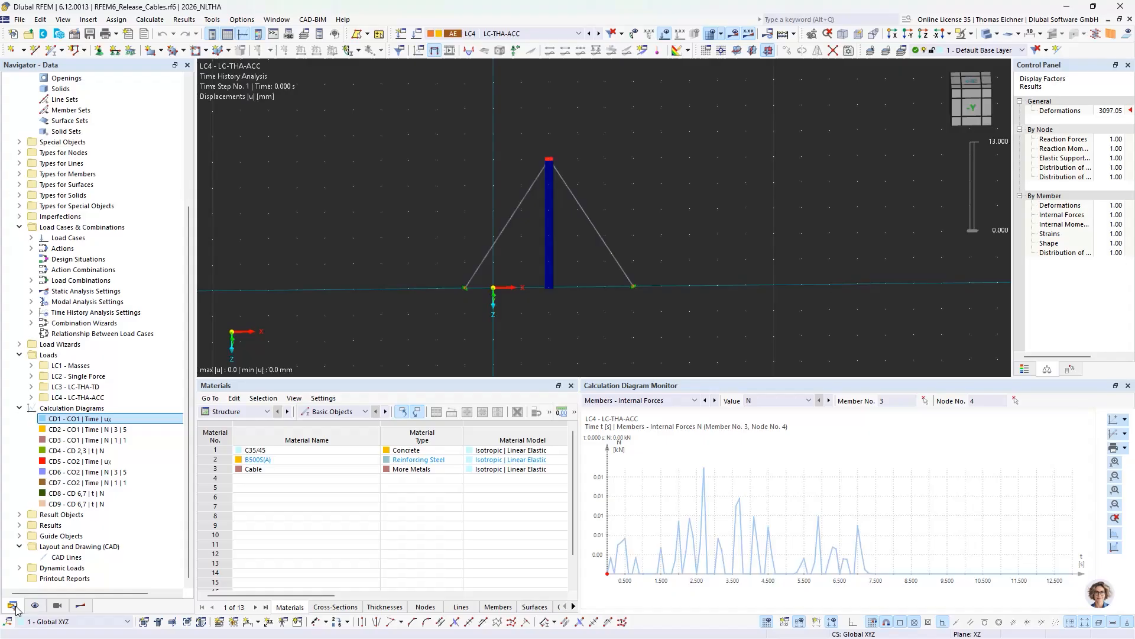
double_click(97, 472)
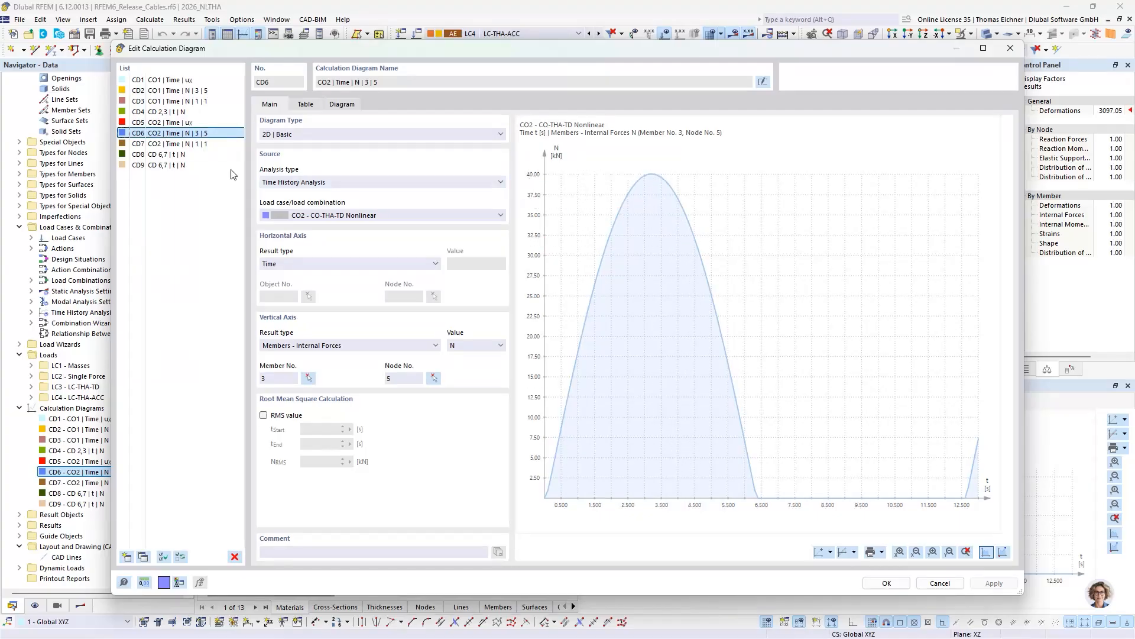
click(230, 143)
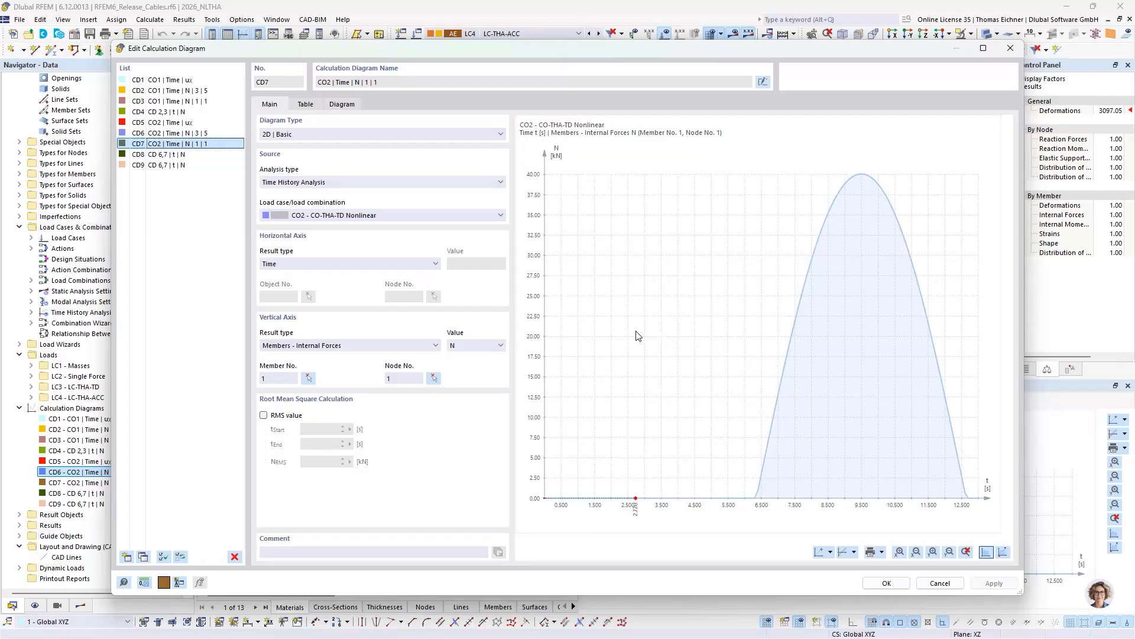
click(376, 135)
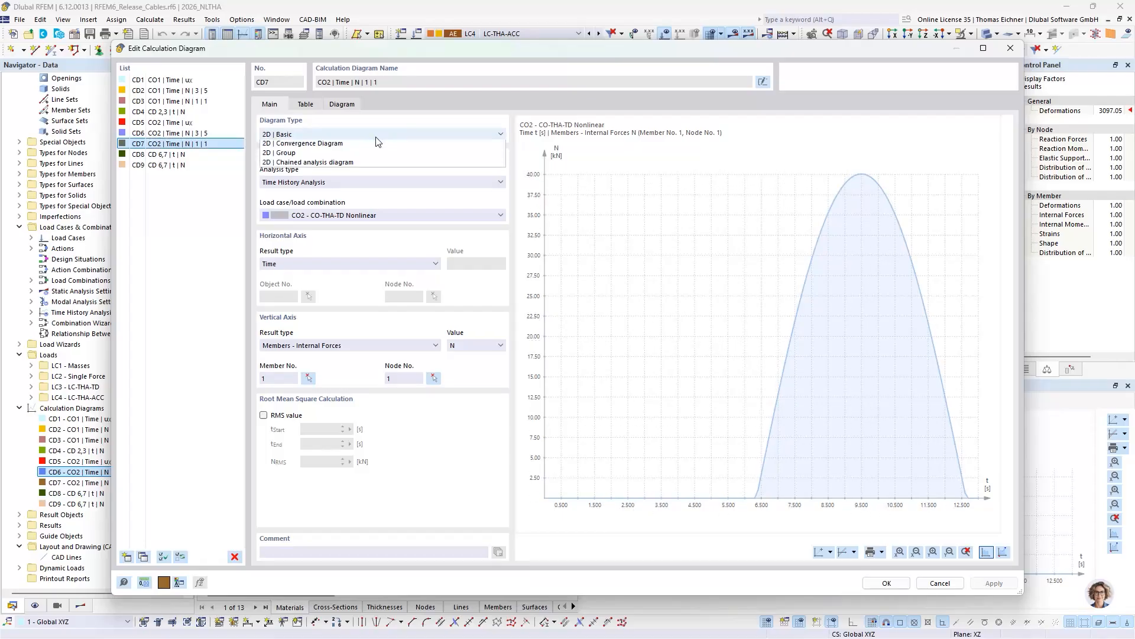
click(282, 148)
click(169, 155)
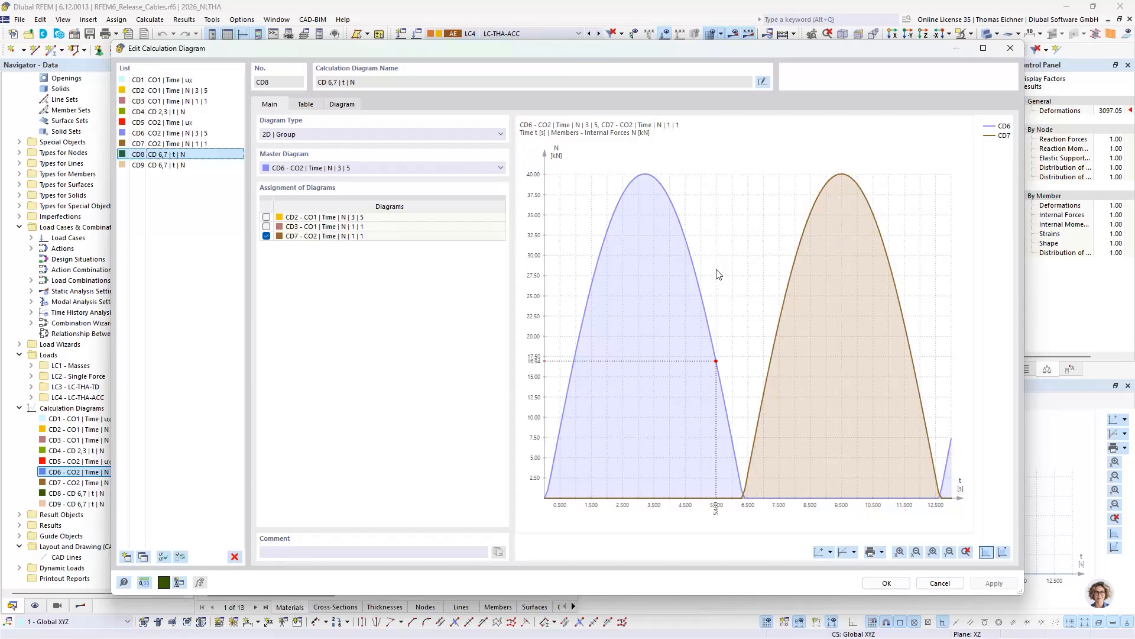
click(1010, 48)
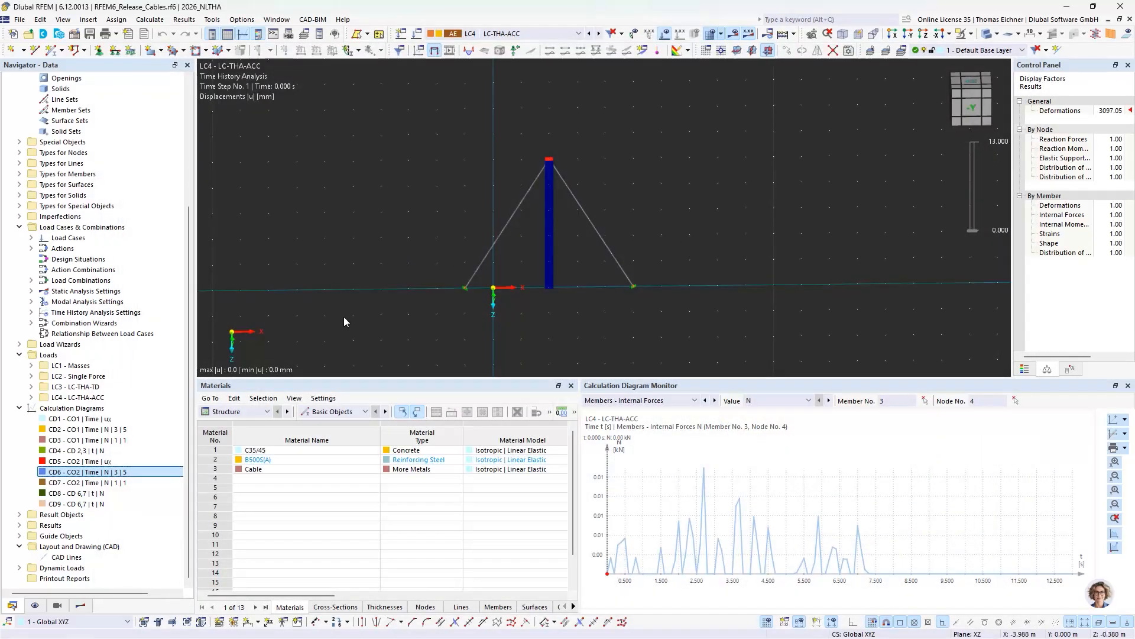
Collapse the cable model's data tree and switch to the model NLTHA Failing Supports.rf6
scroll(100, 466, up, 6)
click(7, 153)
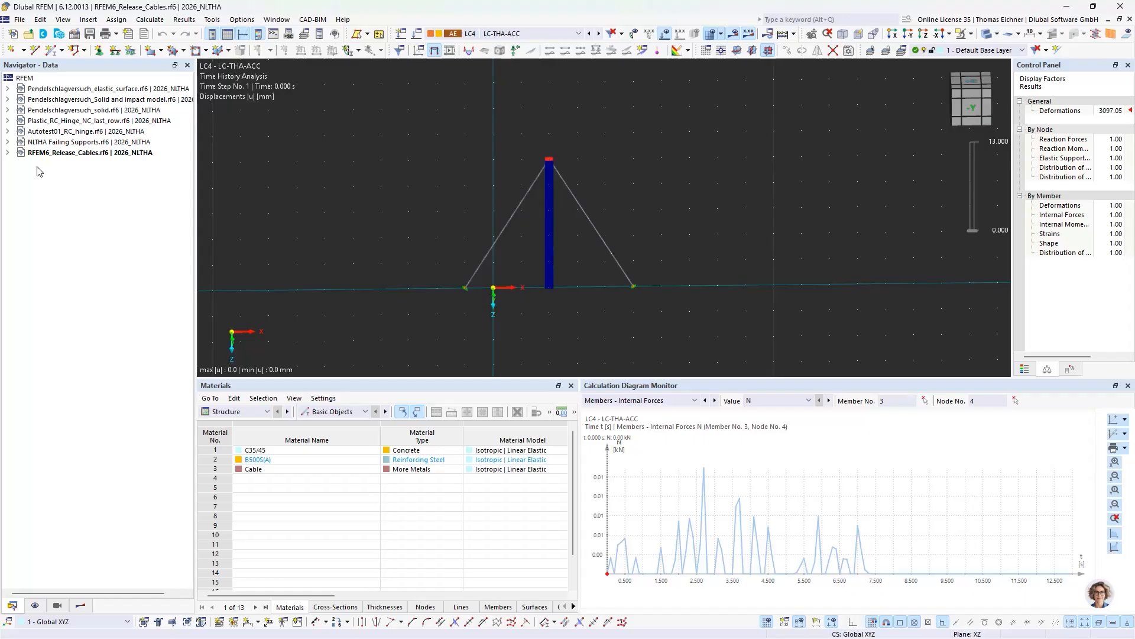
click(58, 142)
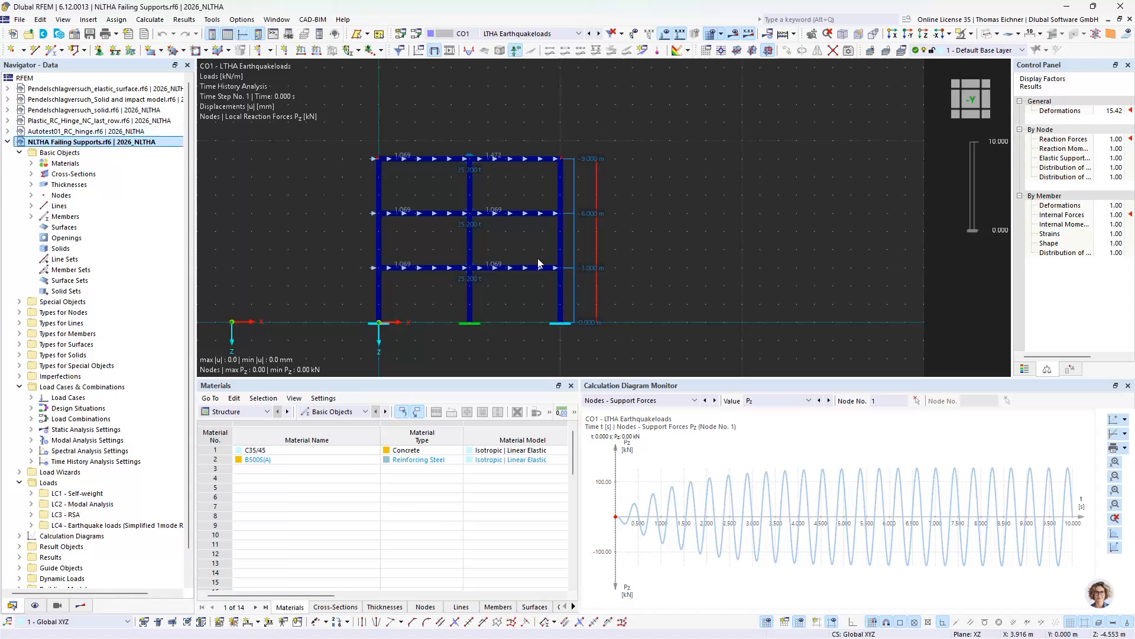
Inspect the nodal support assigned to corner node 1 at the base of the frame, and close its settings
ctrl+middle_drag(706, 200, 682, 223)
scroll(437, 342, up, 3)
scroll(435, 340, down, 1)
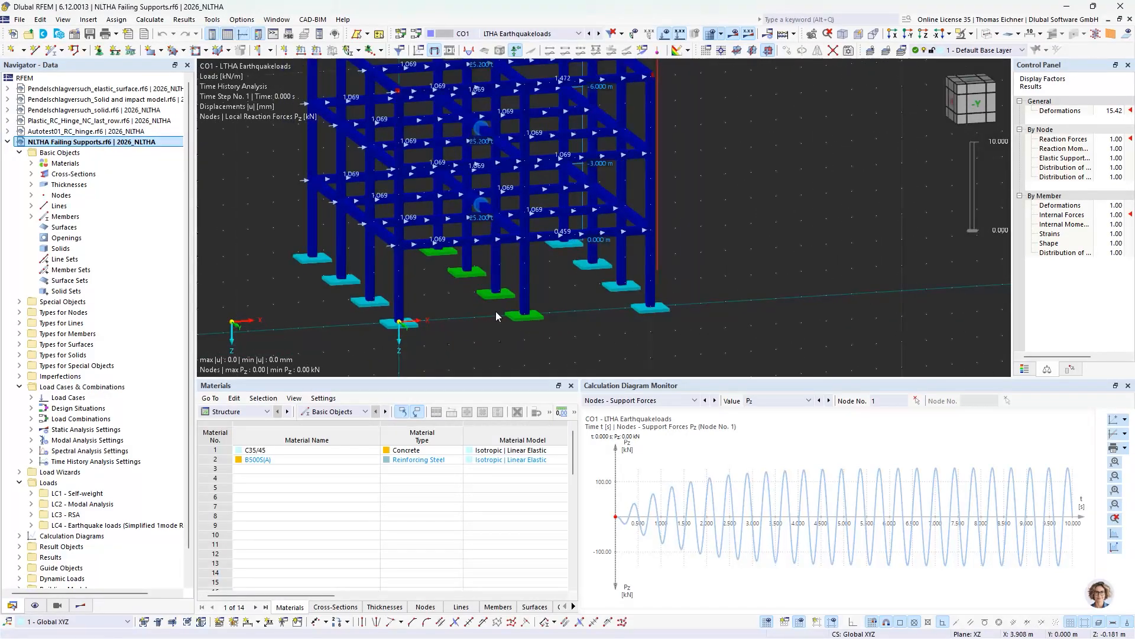
scroll(494, 314, down, 1)
click(384, 304)
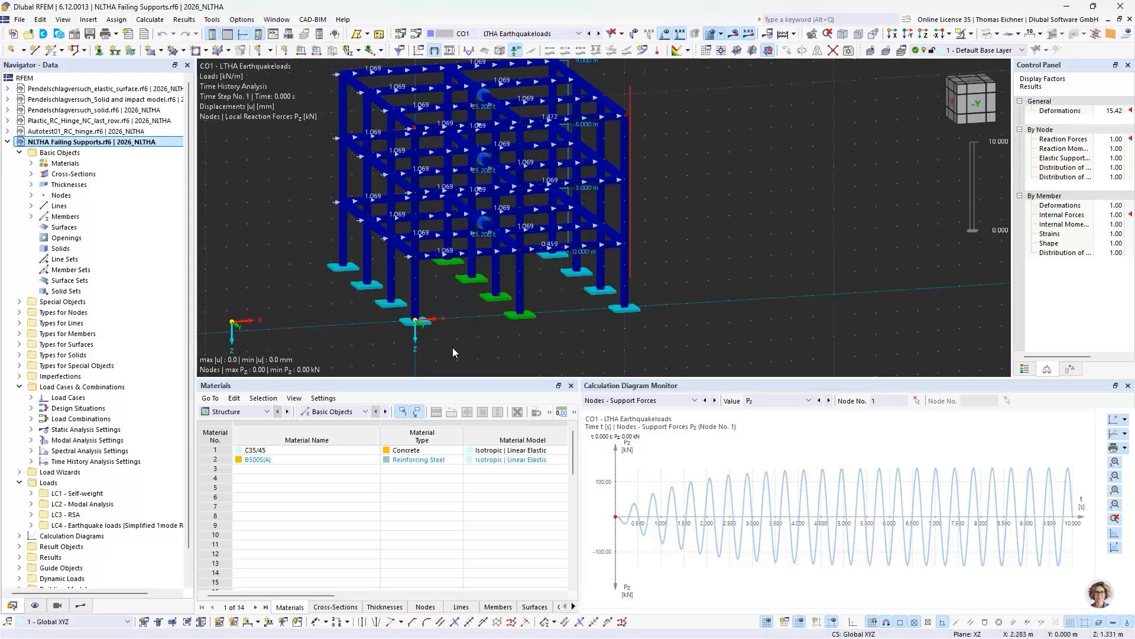
double_click(397, 321)
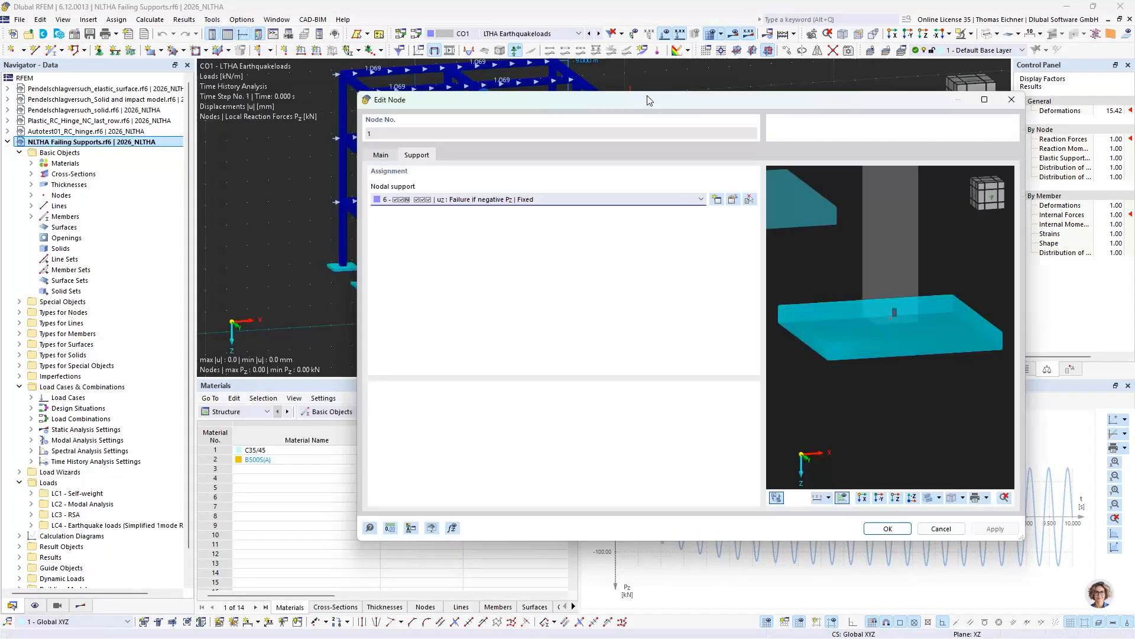
drag(647, 96, 801, 90)
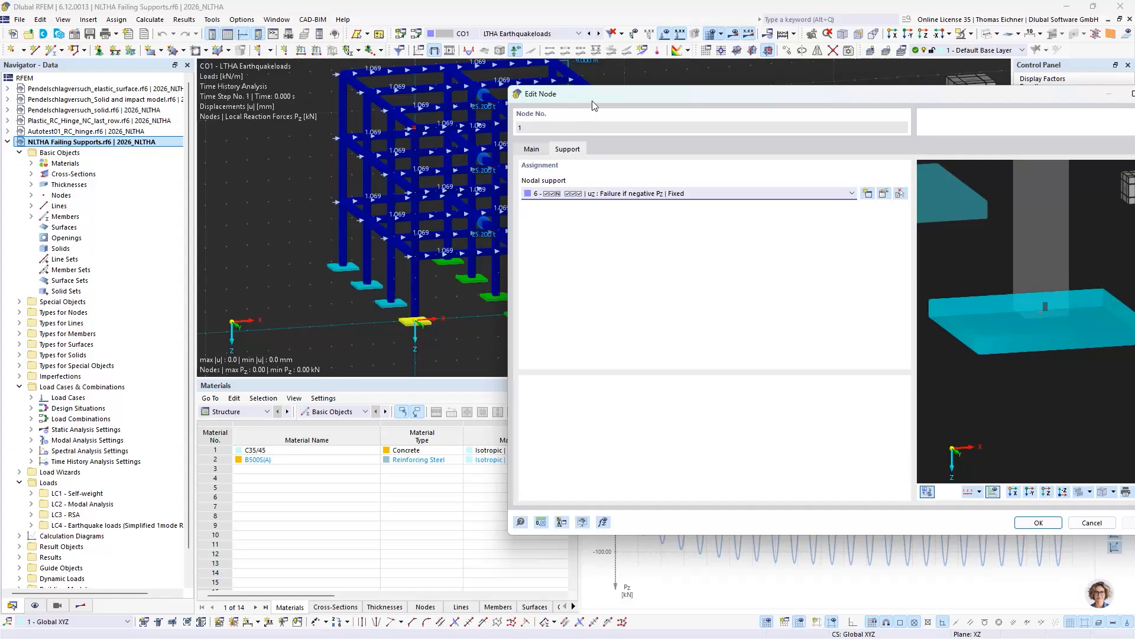
drag(592, 101, 292, 169)
click(866, 164)
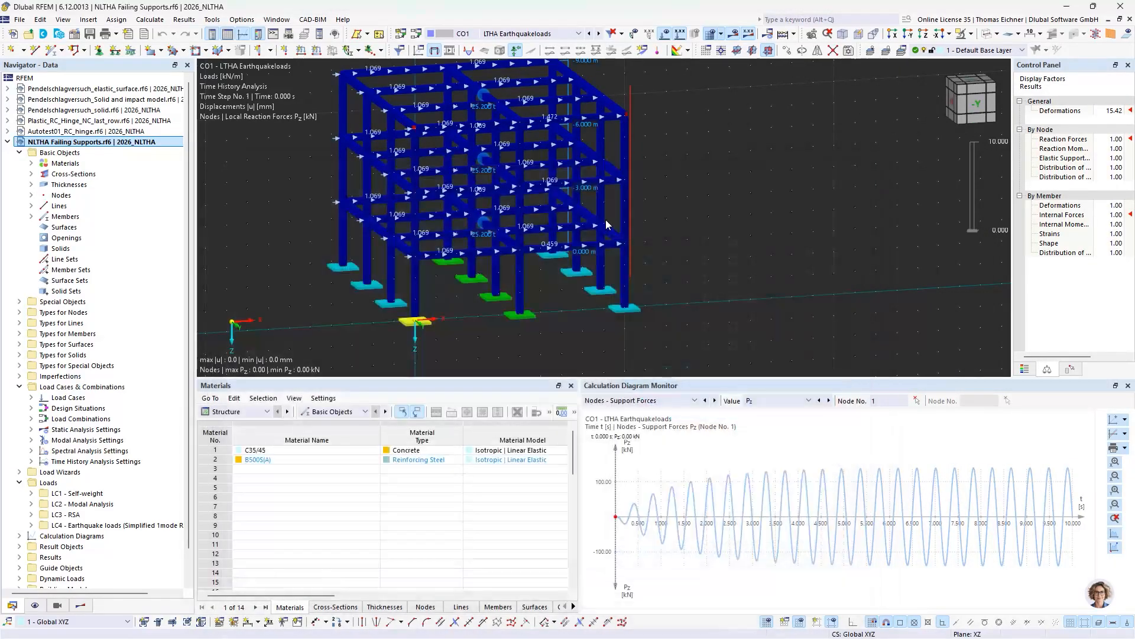
Examine the frame's base supports and the member loads on the top and lower storey beams in perspective and front views
scroll(606, 225, down, 2)
ctrl+middle_drag(725, 278, 693, 255)
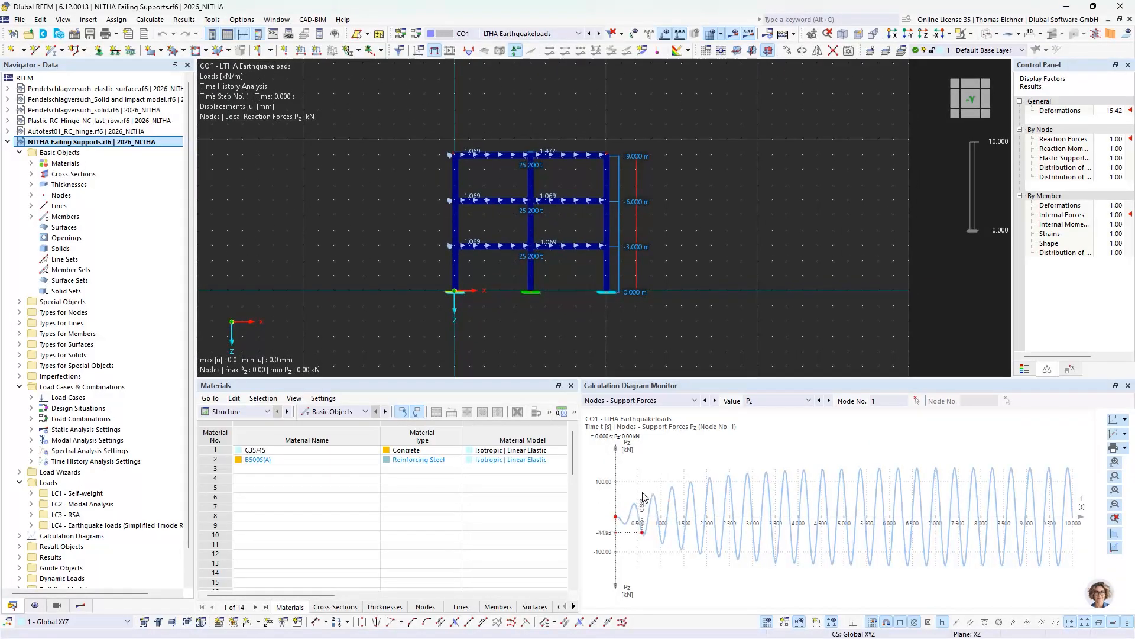
scroll(491, 329, up, 2)
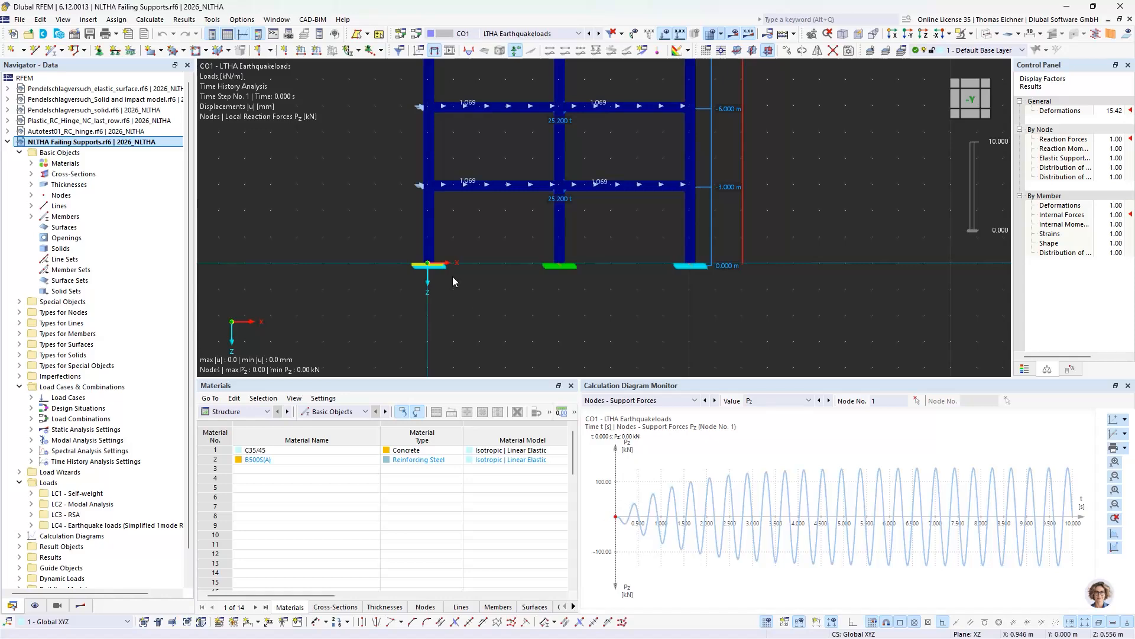
ctrl+middle_drag(507, 258, 472, 314)
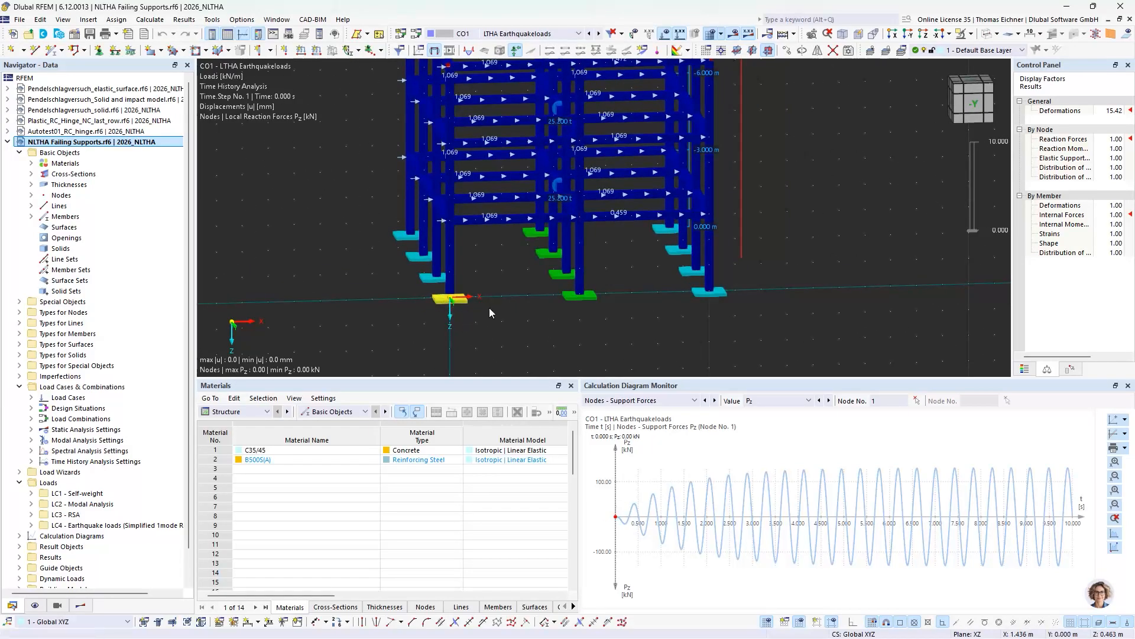
scroll(489, 306, down, 2)
middle_drag(741, 288, 688, 247)
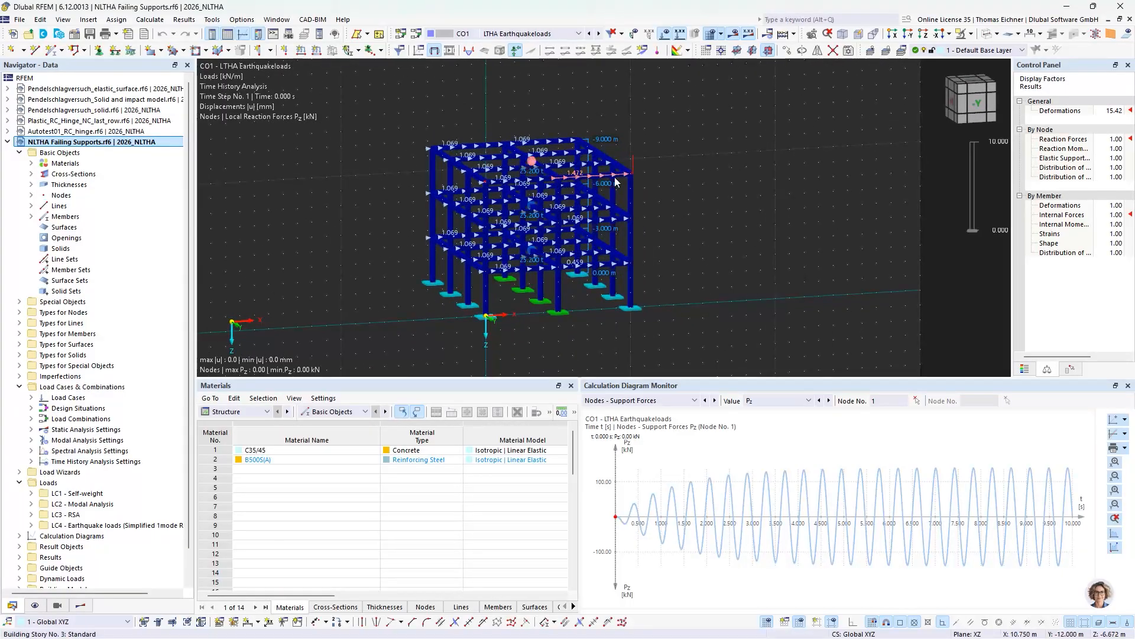
scroll(535, 173, up, 3)
mouse_move(498, 167)
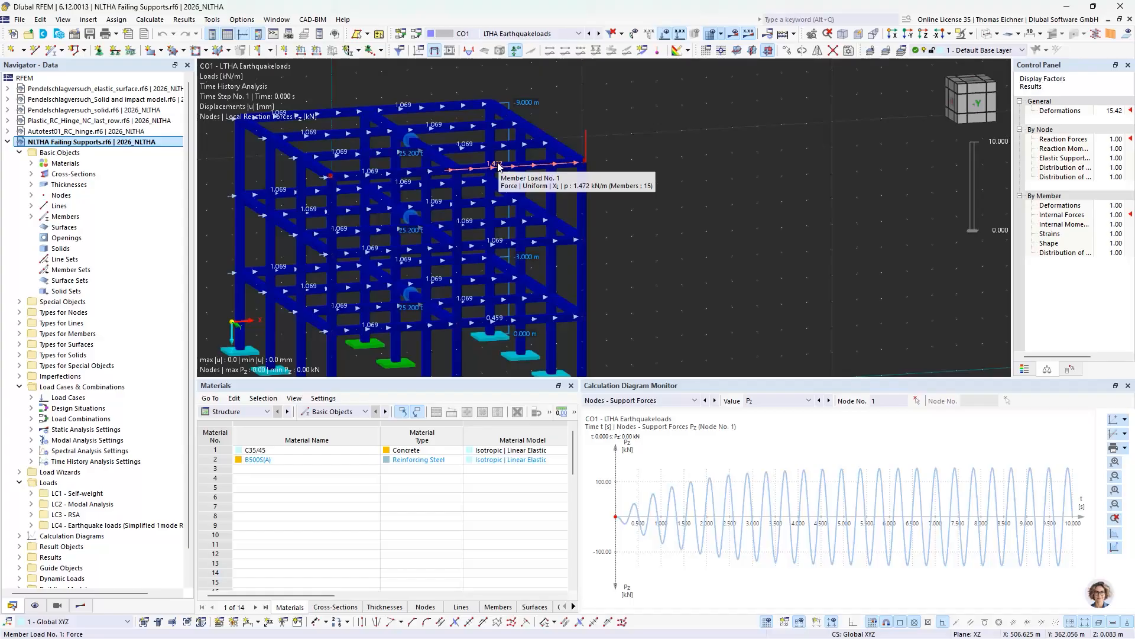
scroll(499, 167, down, 2)
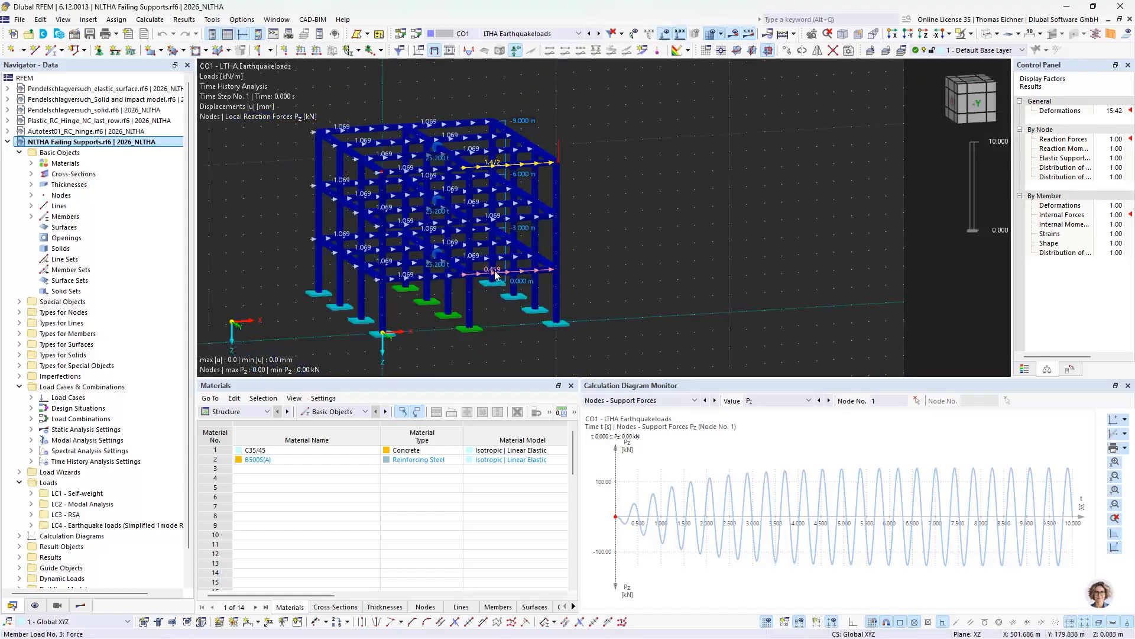
mouse_move(495, 274)
ctrl+middle_drag(641, 247, 618, 271)
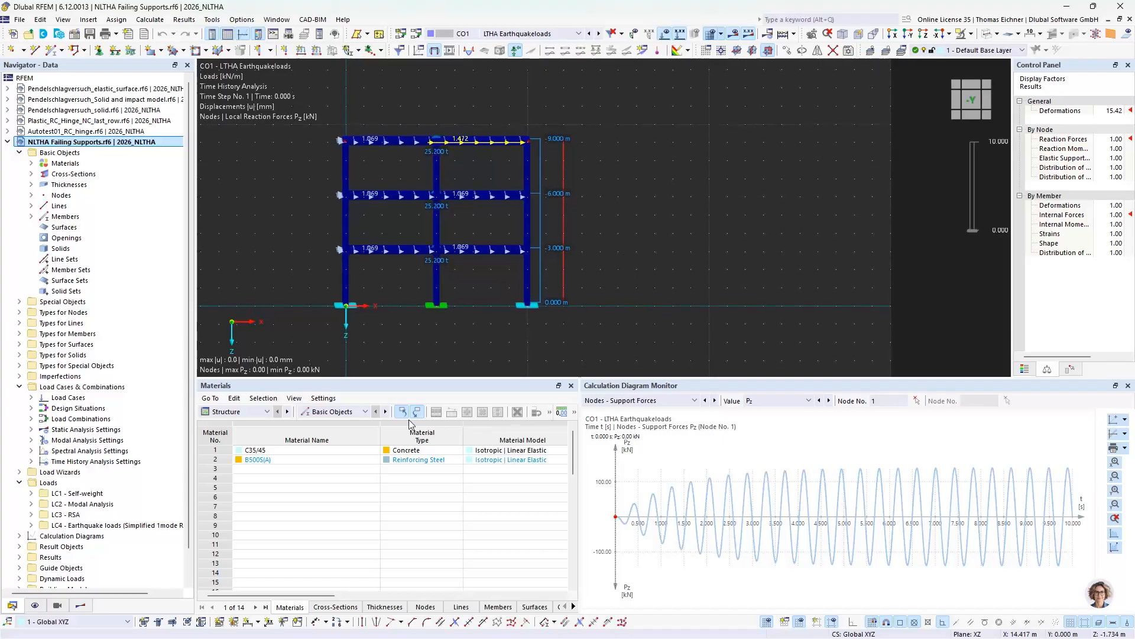
Animate the CO1 LTHA Earthquakeloads deformations through the time steps, and stop the animation
click(80, 605)
click(170, 110)
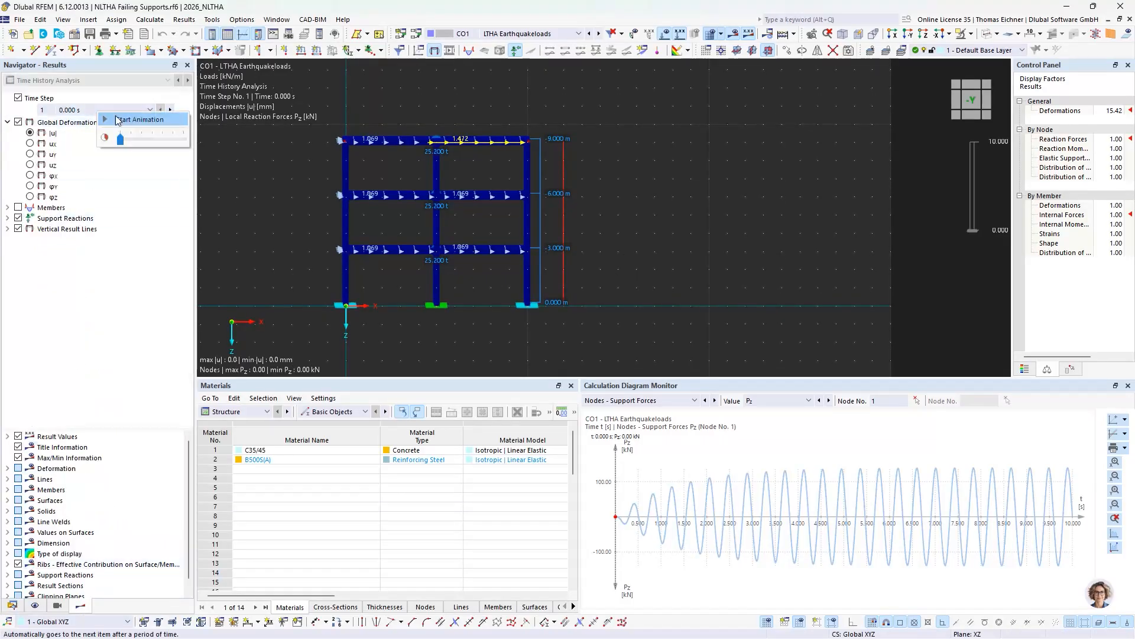
click(117, 120)
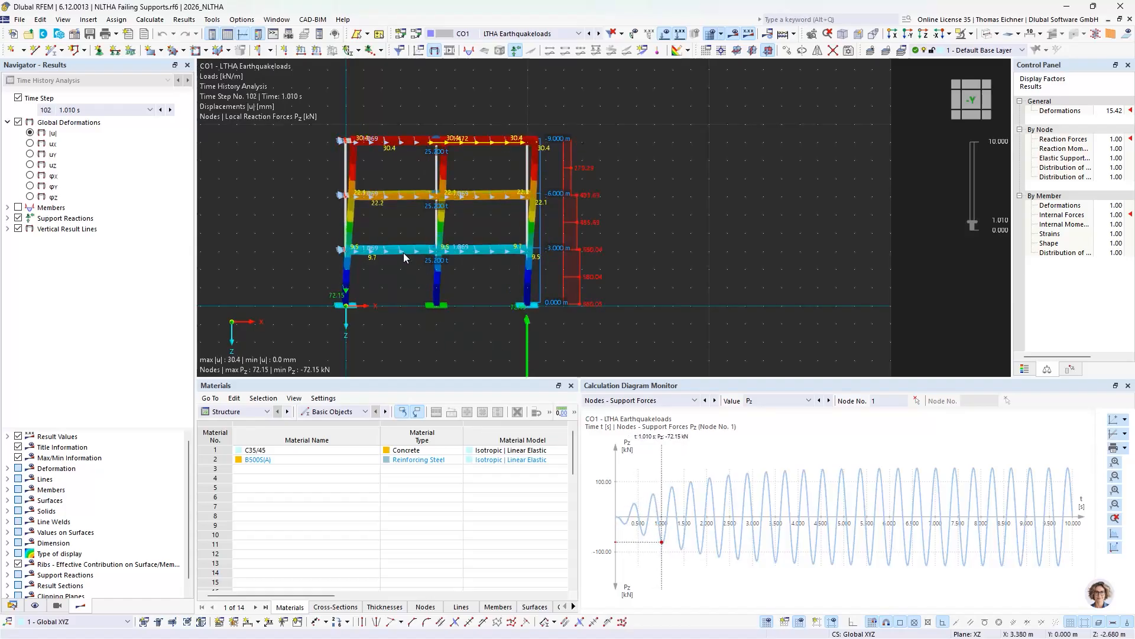
key(Escape)
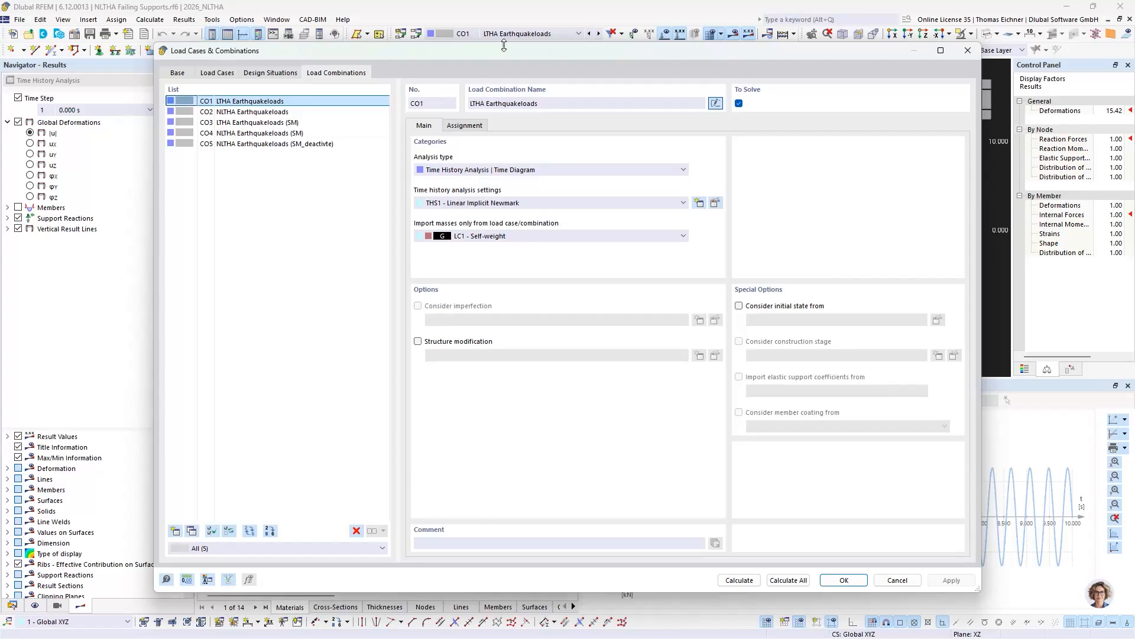
Review the load case assignments of load combinations CO1 to CO5, and return to CO1 LTHA Earthquakeloads
drag(659, 53, 711, 84)
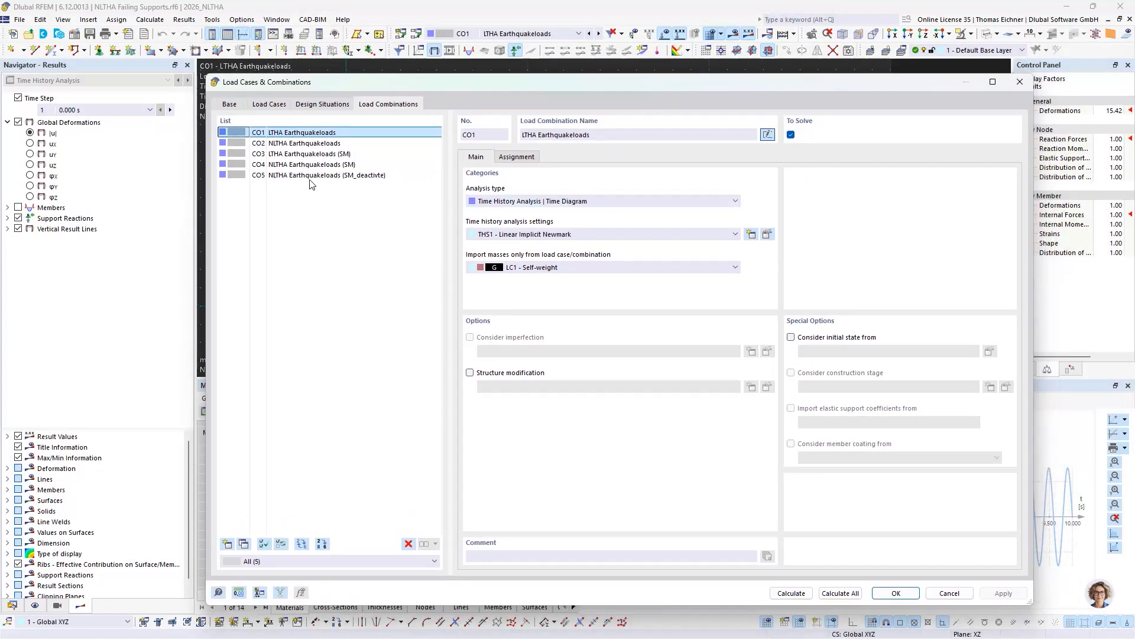
mouse_move(390, 76)
mouse_down()
mouse_move(382, 109)
mouse_move(411, 77)
mouse_up()
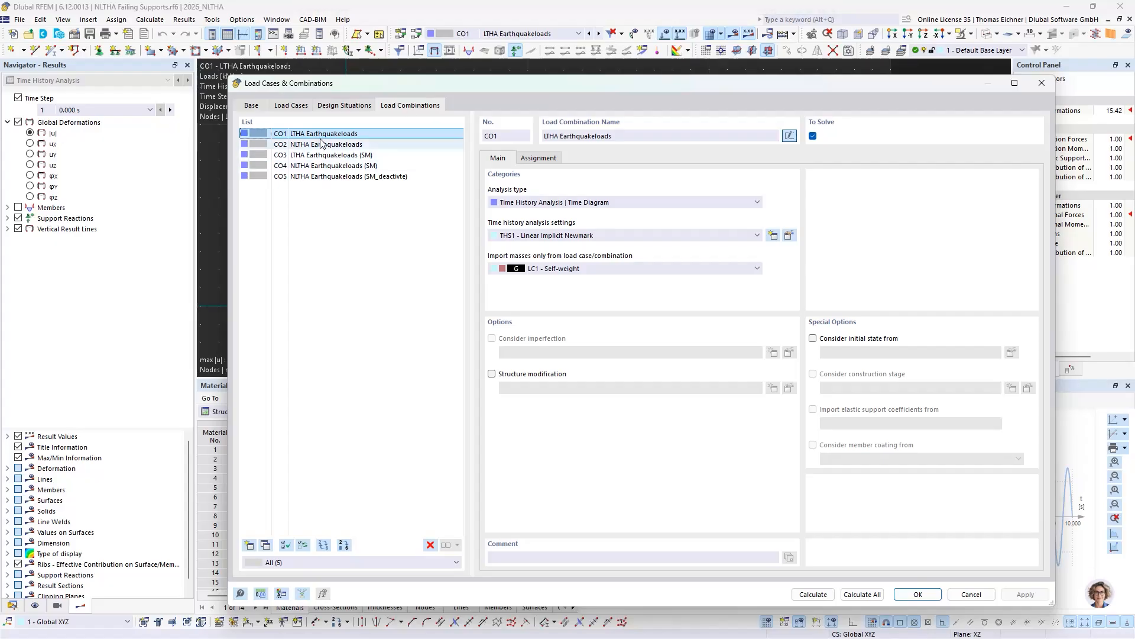
click(538, 158)
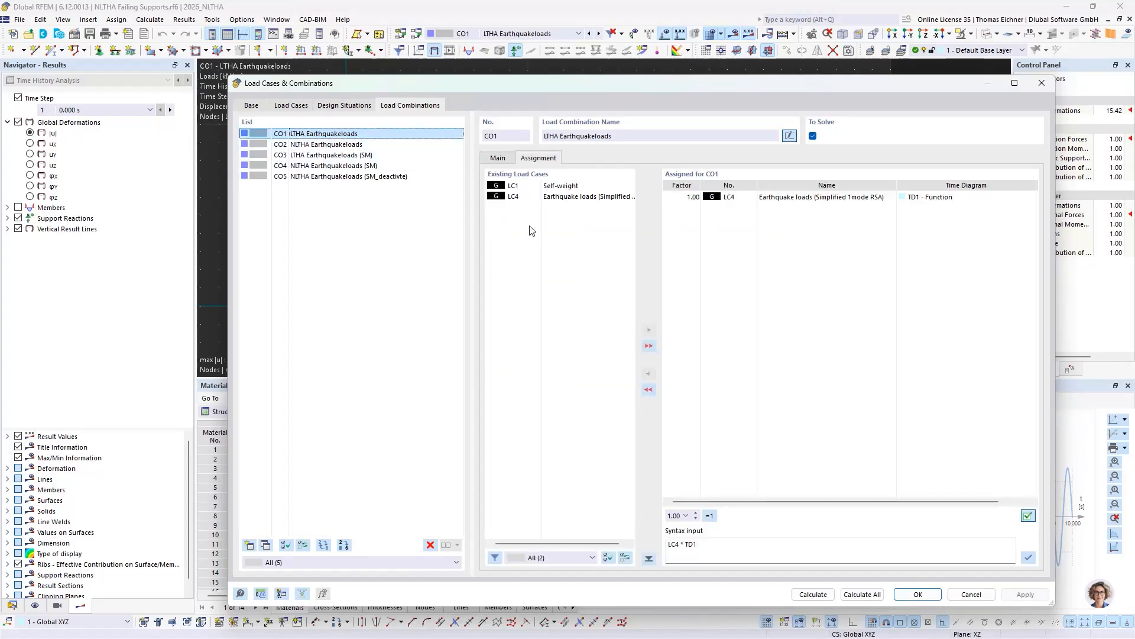
click(340, 144)
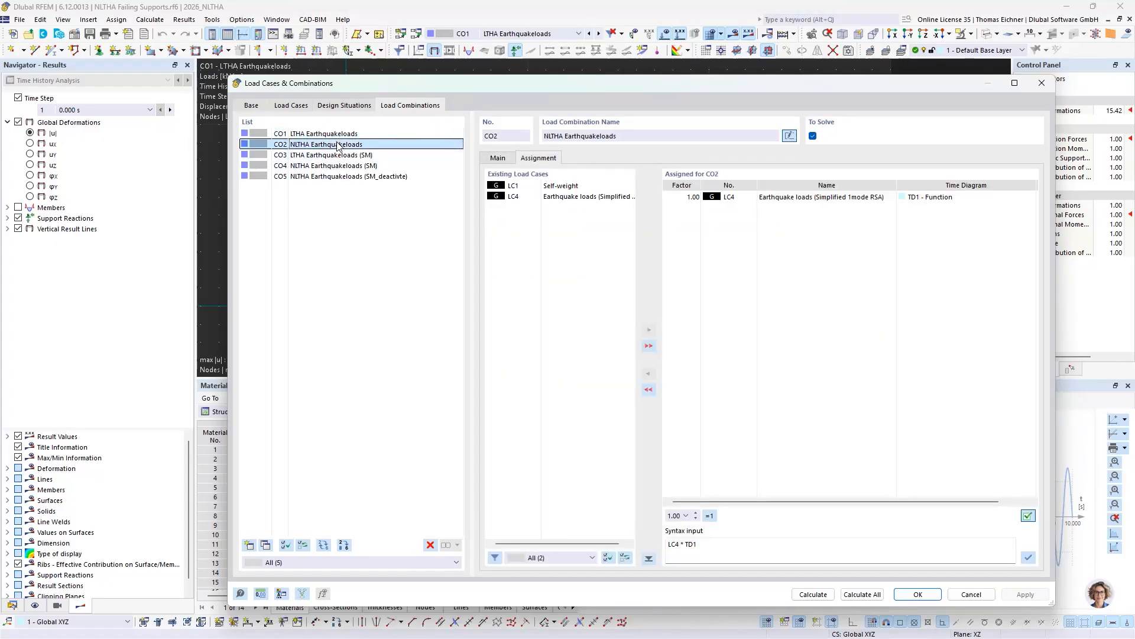
click(339, 135)
click(340, 155)
click(341, 167)
click(342, 176)
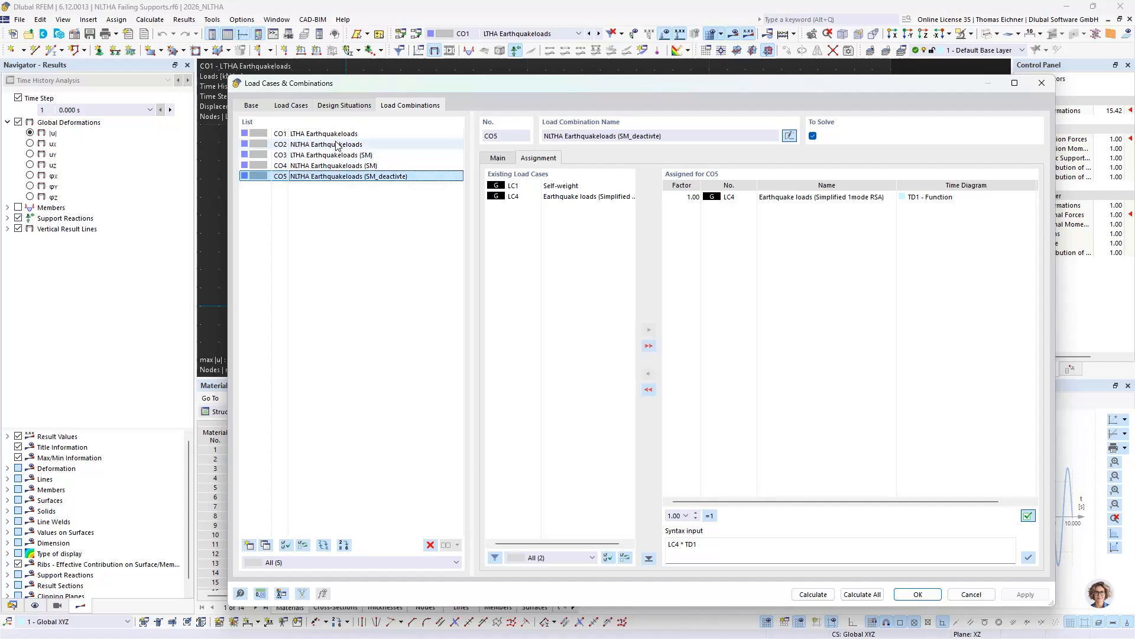
click(341, 135)
click(339, 144)
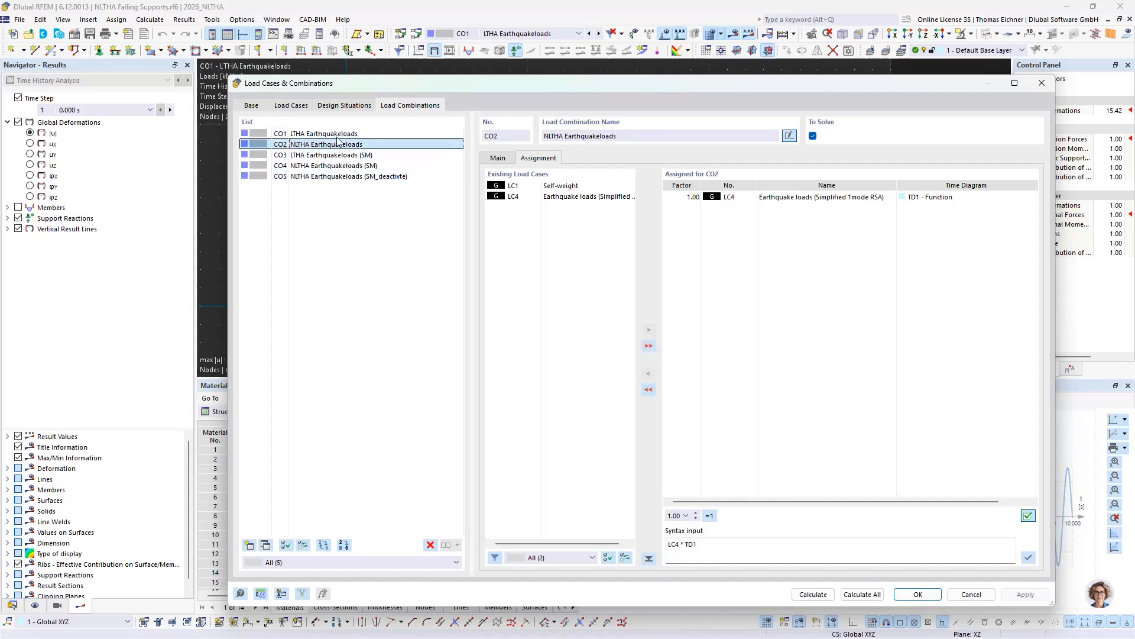
click(340, 135)
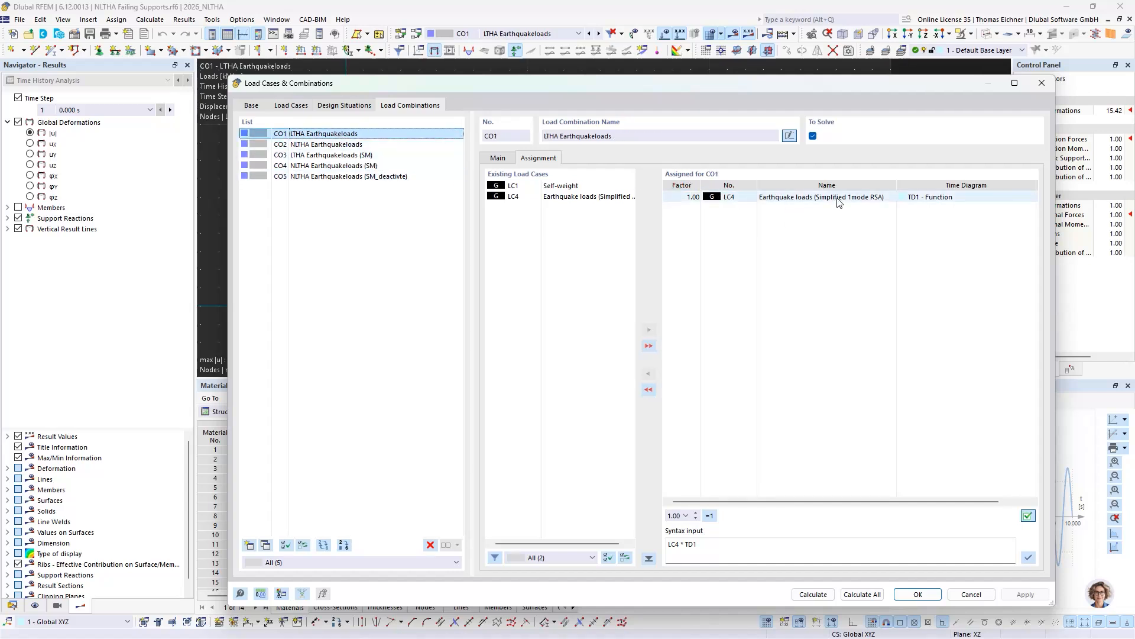
Inspect the function of time diagram TD1 assigned to LC4 in CO1, and close the load combination settings
click(932, 196)
click(932, 196)
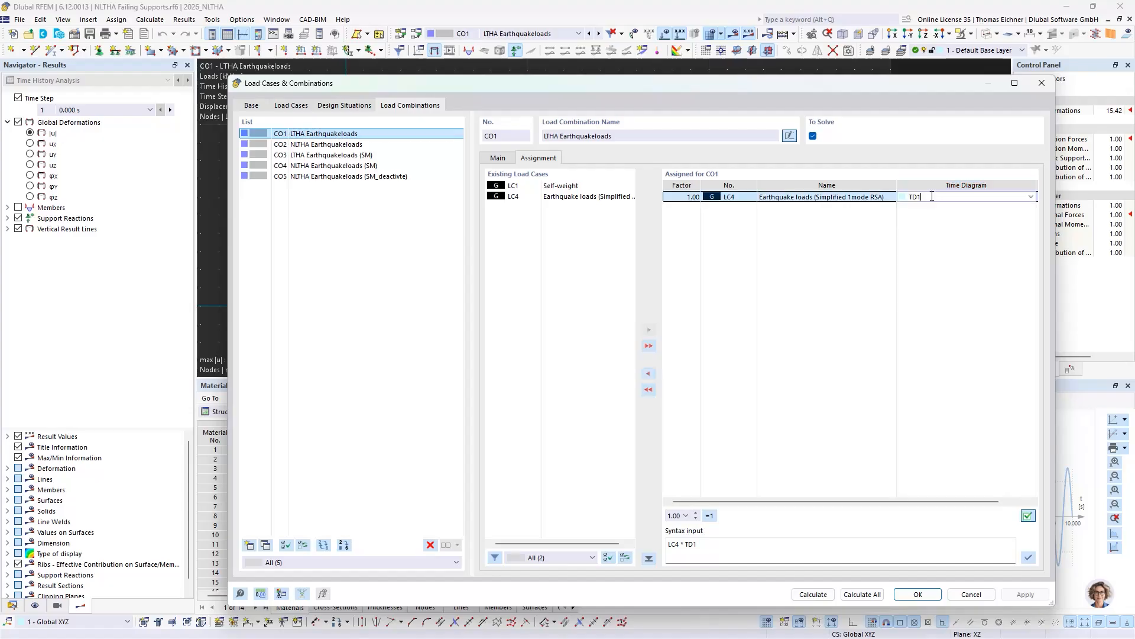
click(1032, 197)
click(1032, 206)
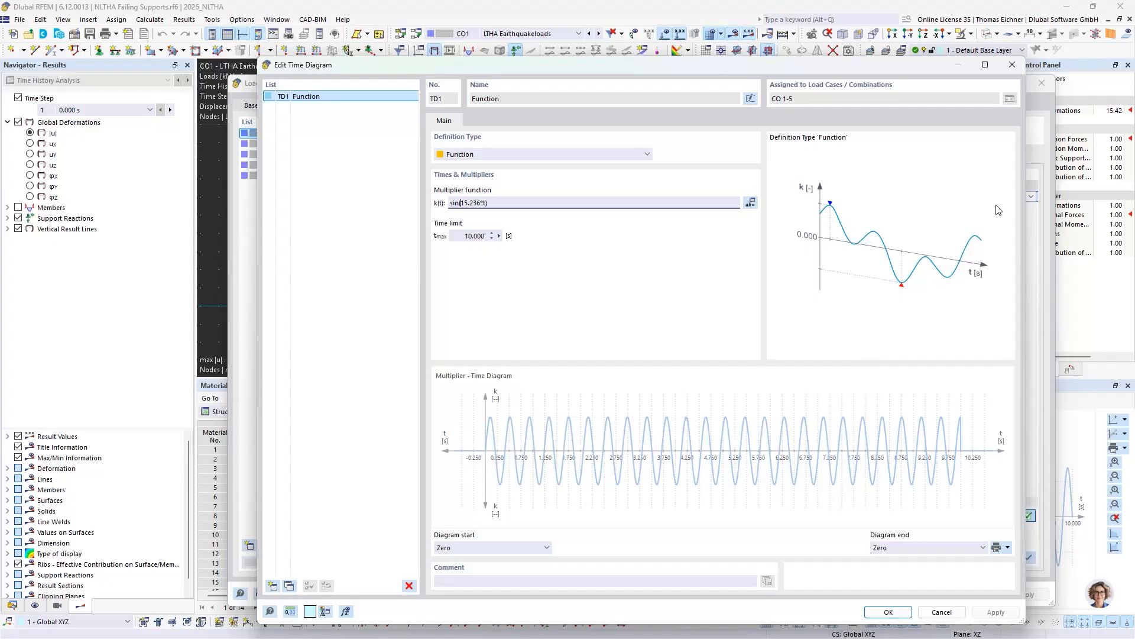
click(1013, 69)
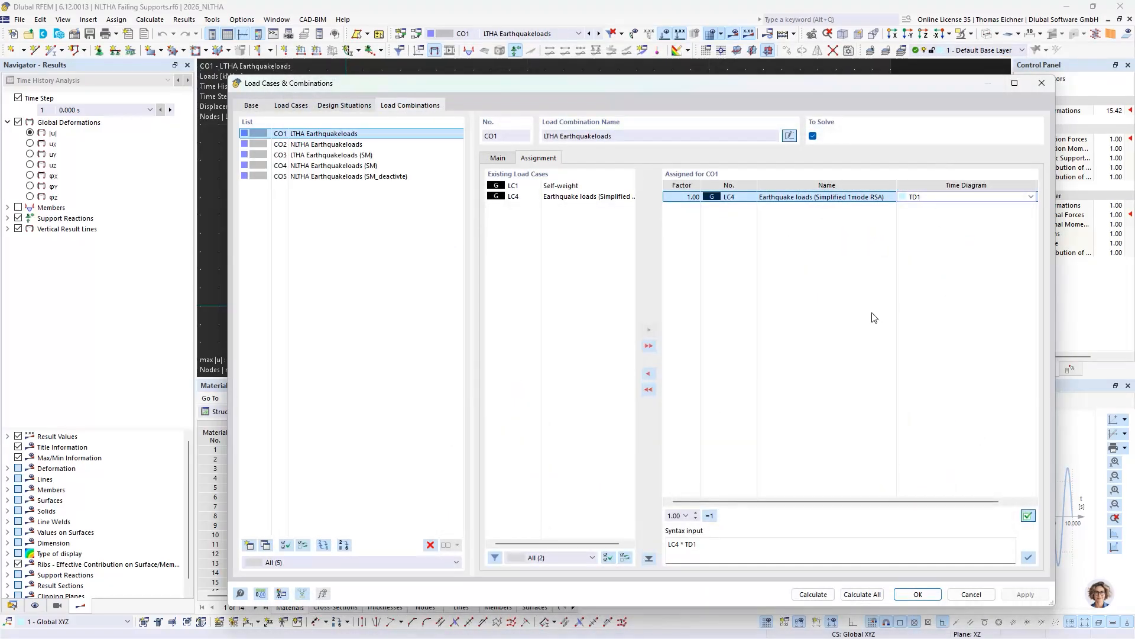
click(343, 145)
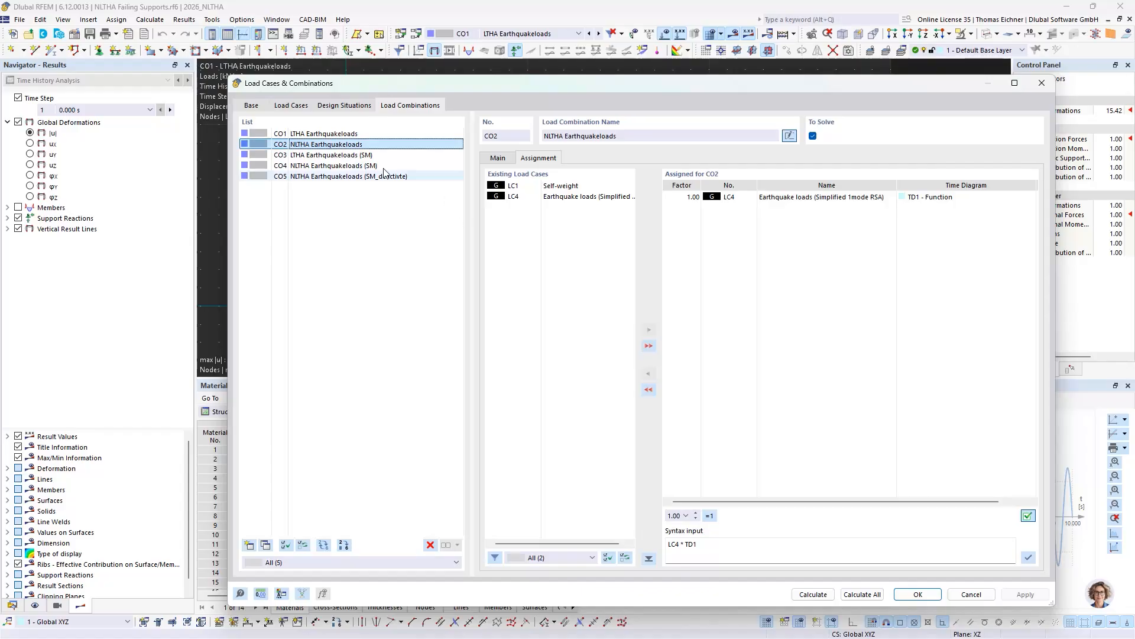
click(1042, 84)
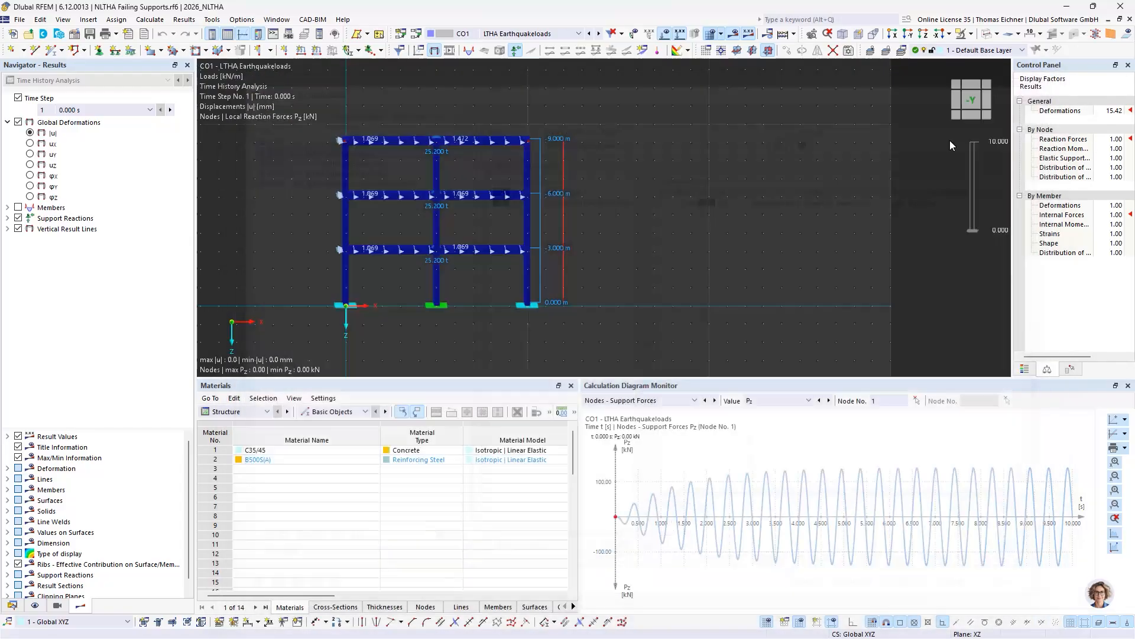
Display the results of CO2 NLTHA Earthquakeloads and animate the frame's deformations through the time steps, stopping the animation at the end
middle_drag(646, 180, 766, 180)
scroll(541, 306, up, 1)
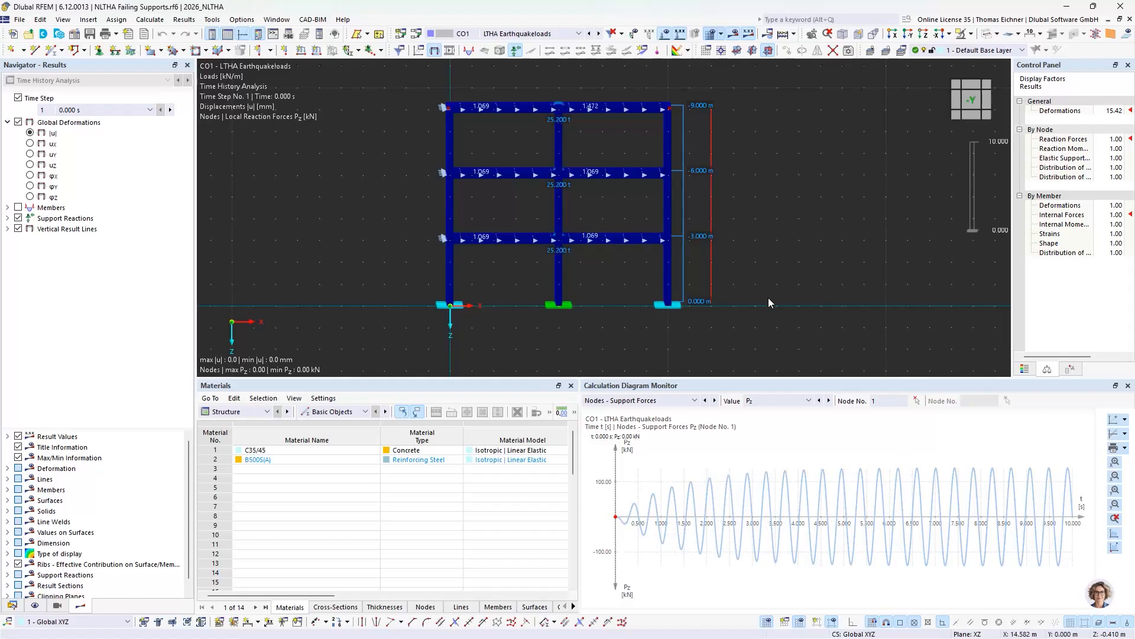
click(513, 34)
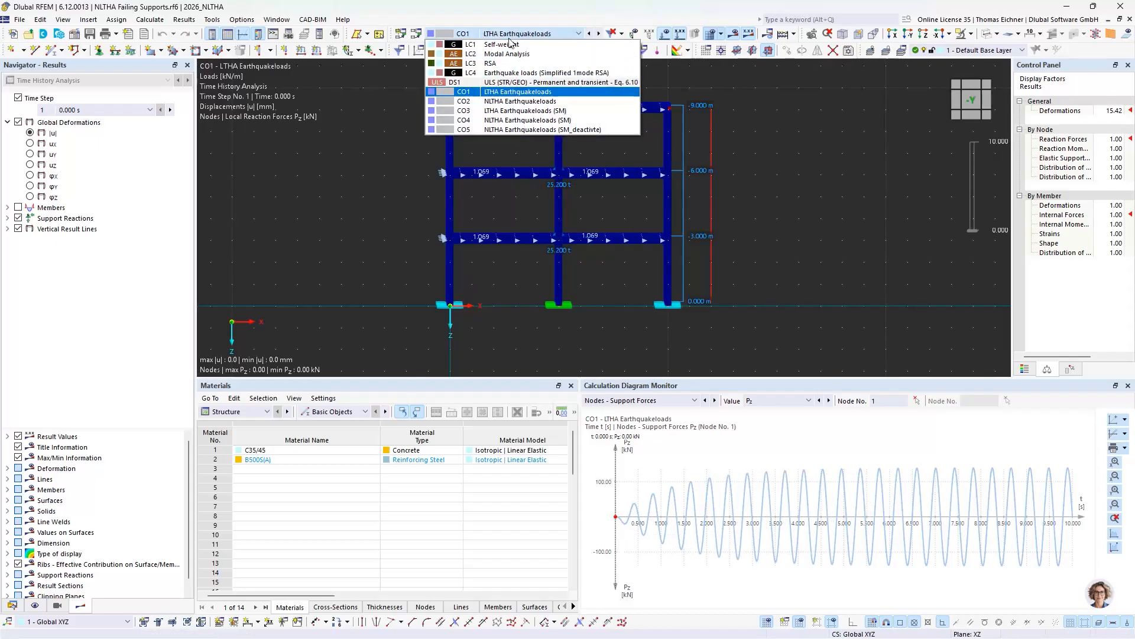
click(500, 96)
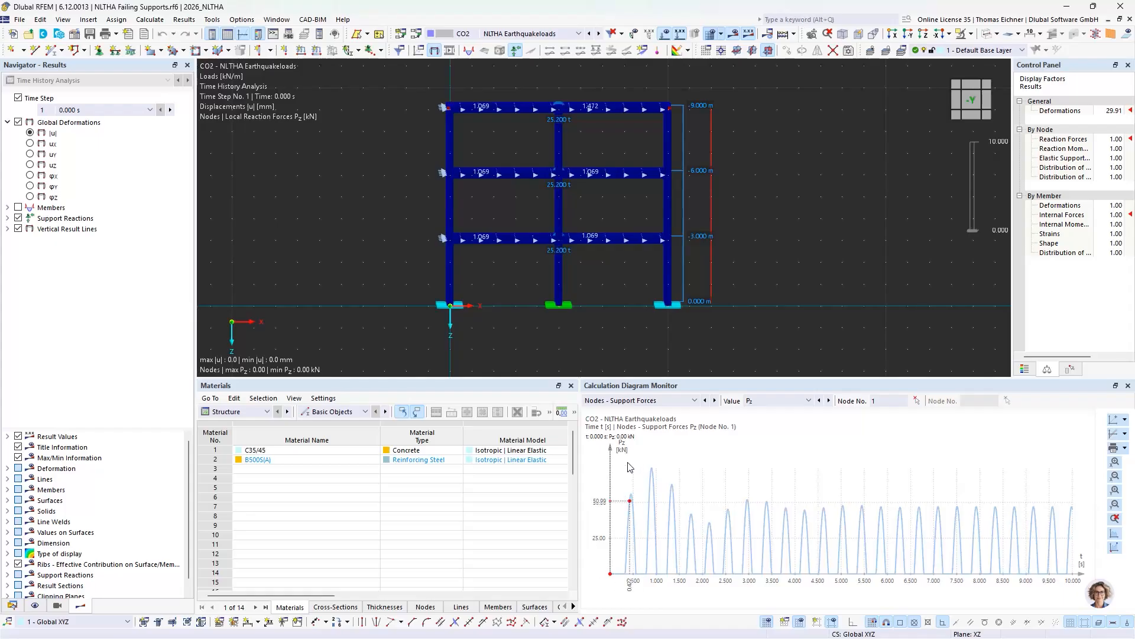
right_click(87, 110)
click(115, 120)
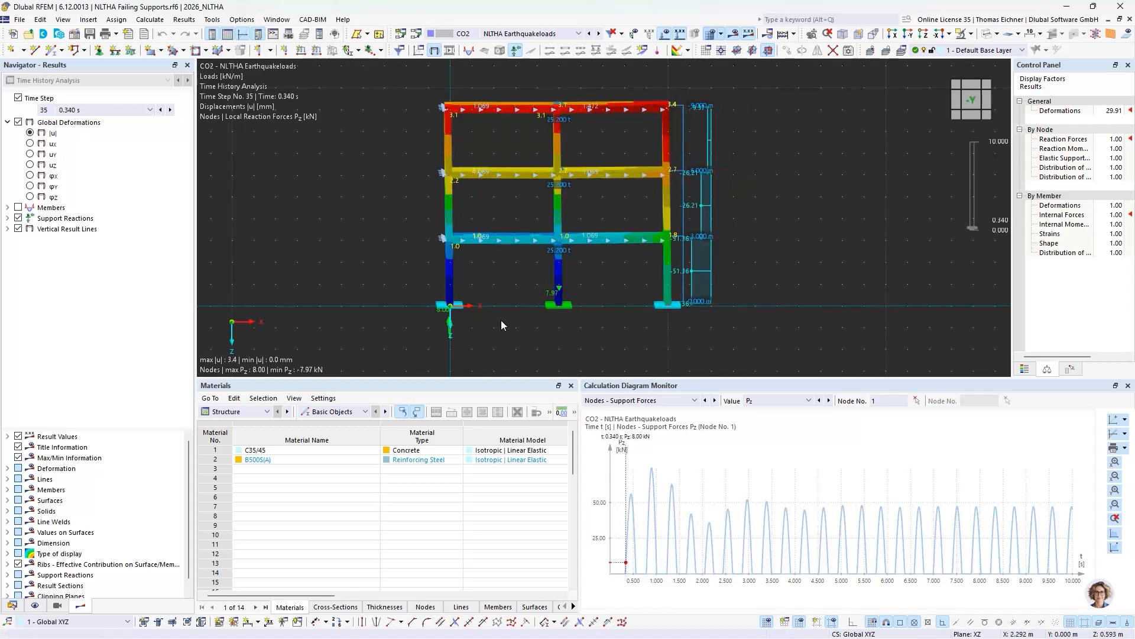
key(Escape)
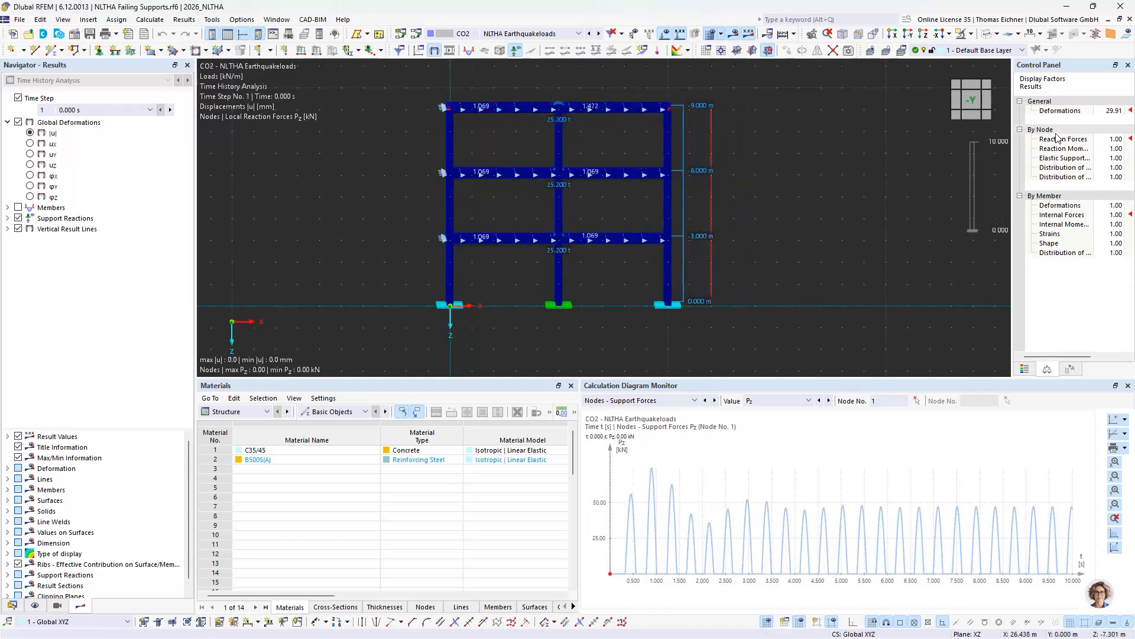
Set the deformation display factor to 100 and replay the CO2 time step animation
double_click(1109, 111)
text(100)
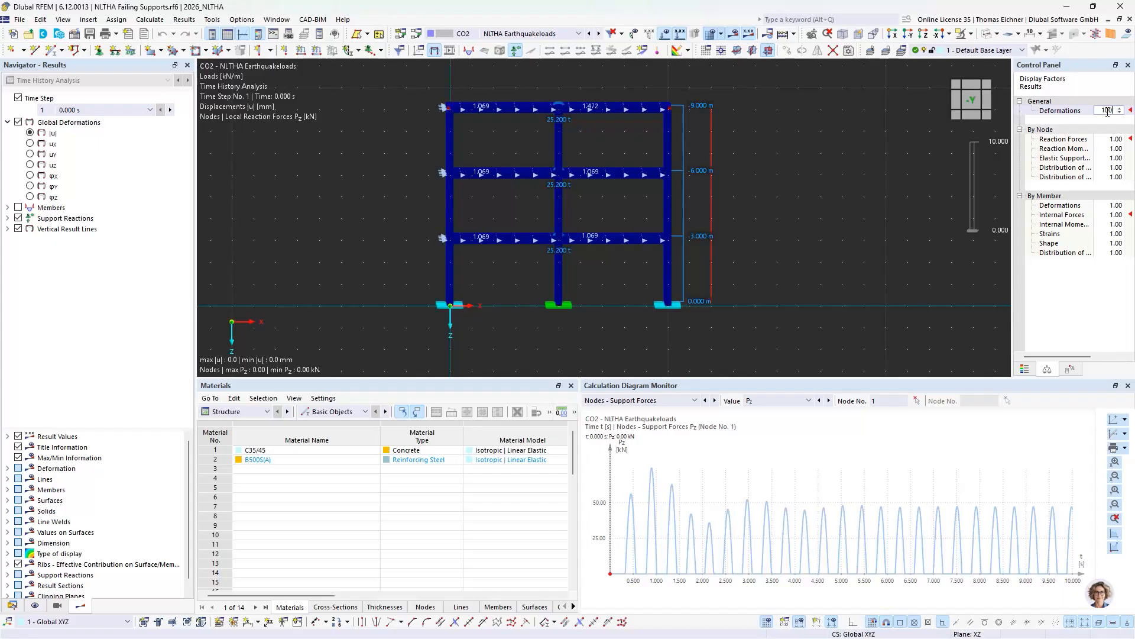
key(Return)
right_click(97, 108)
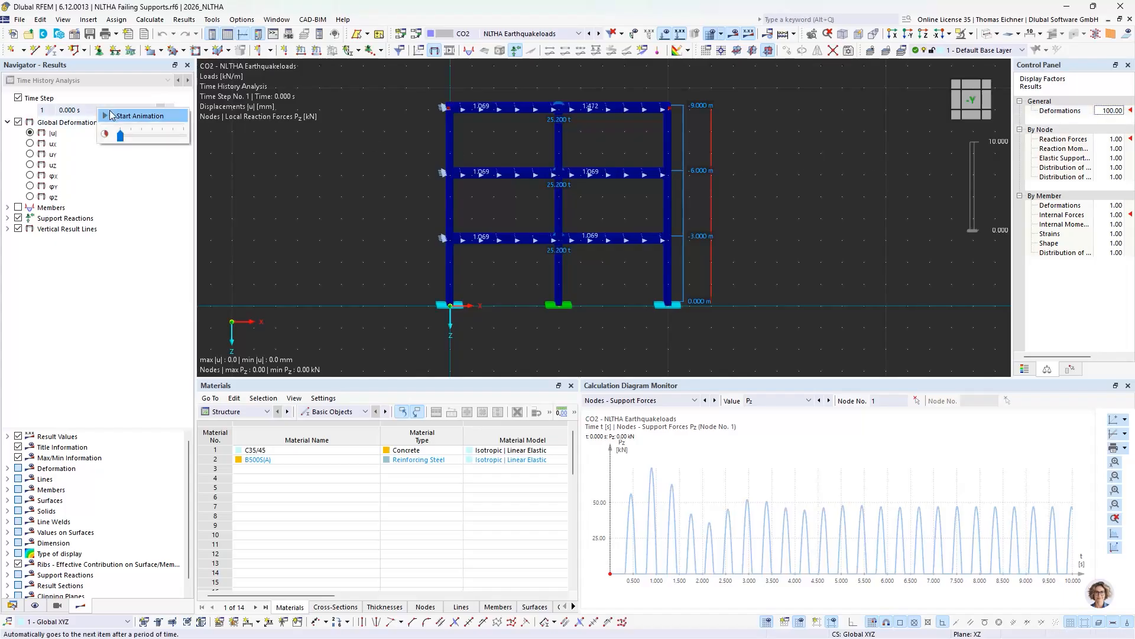
click(111, 115)
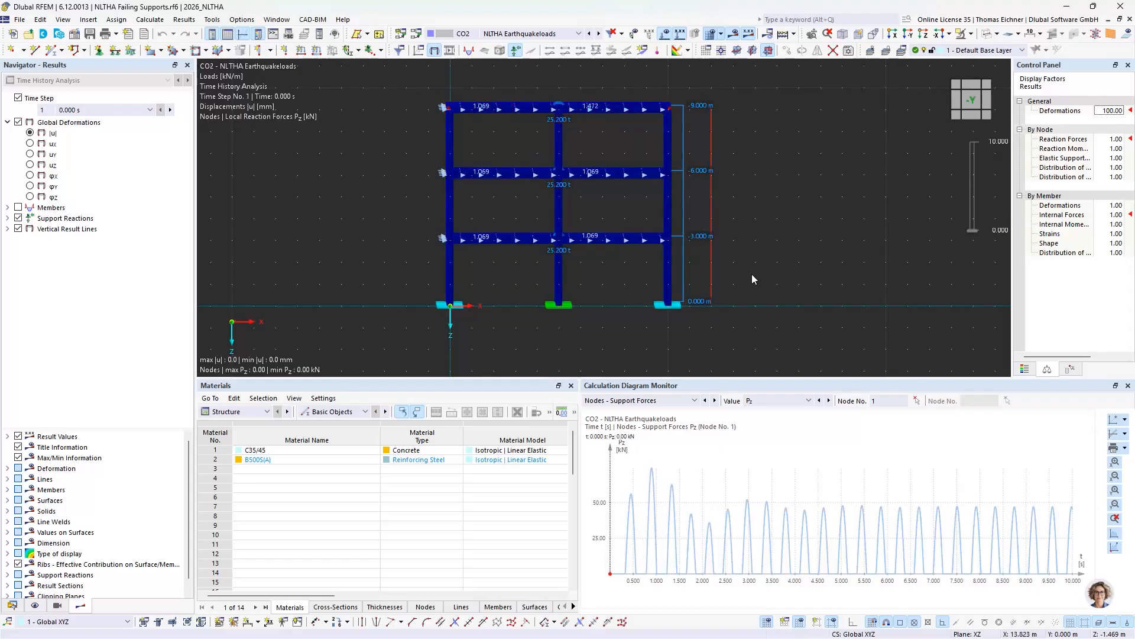
Switch to the model Pendelschlagversuch_elastic_surface.rf6 and view the results of CO3 NLTHA Pendelschlag Newmark, followed by CO1 LTHA Pendelschlag Newmark
click(11, 605)
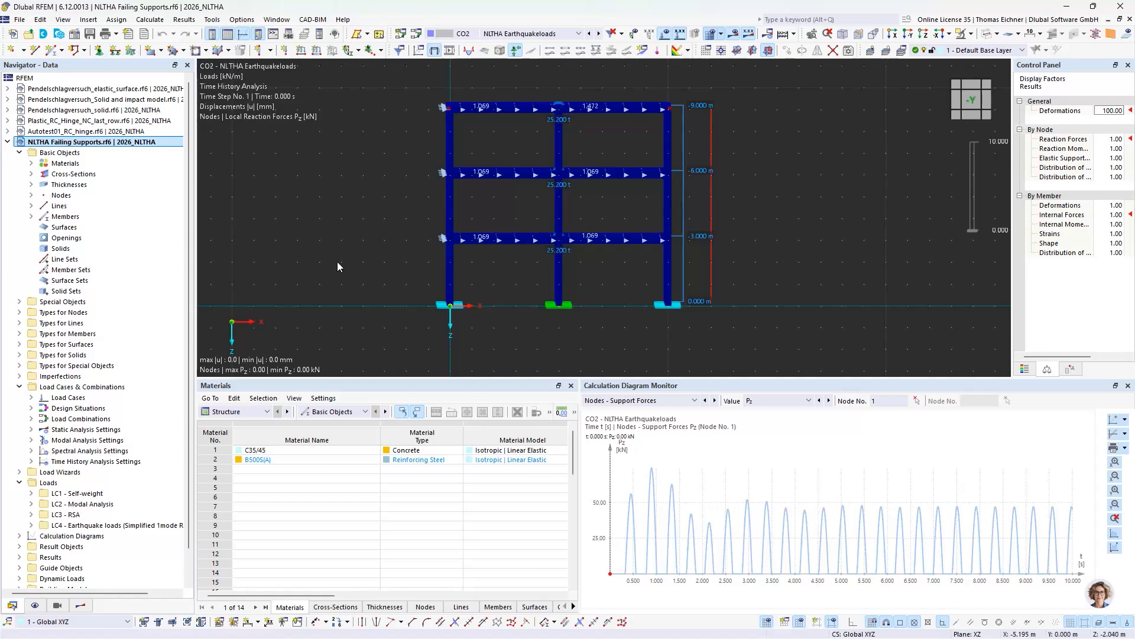
click(106, 88)
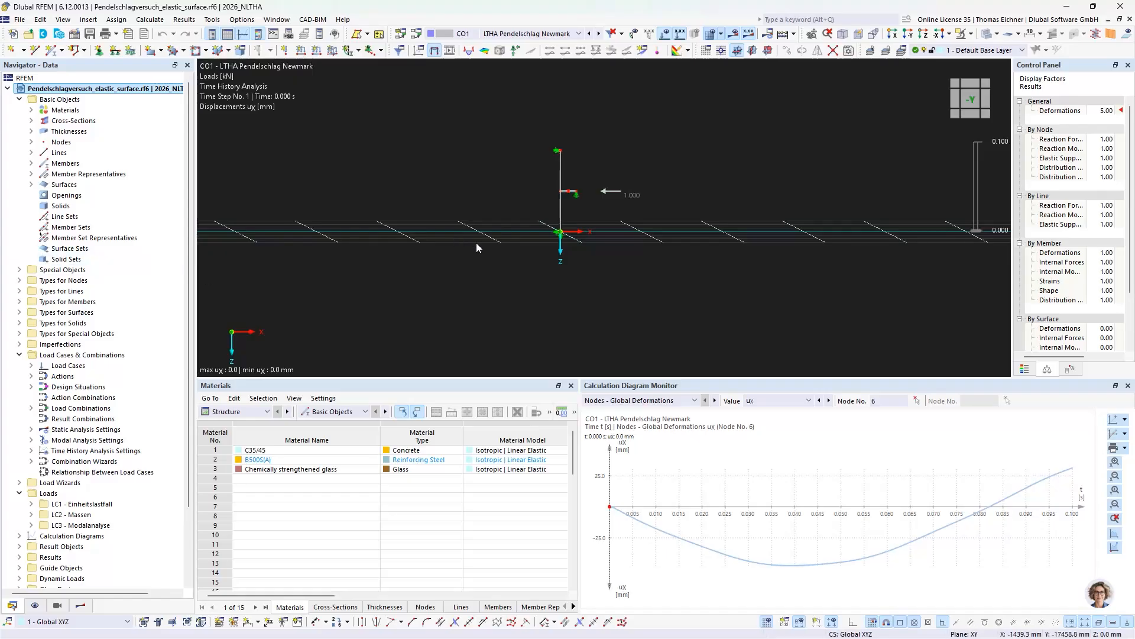
click(496, 33)
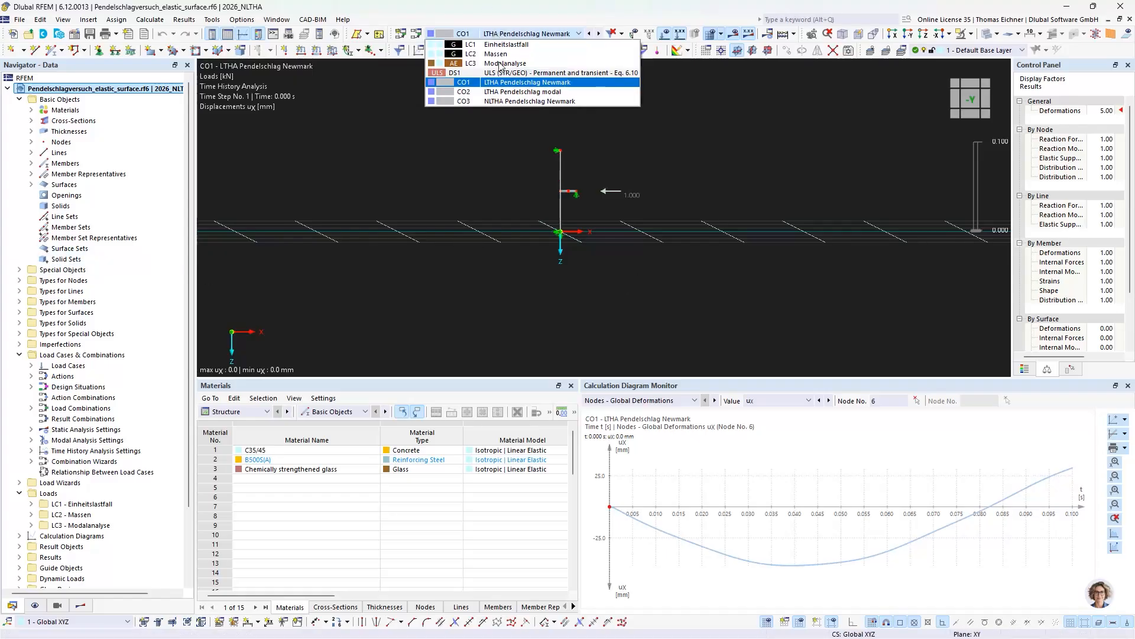
click(499, 100)
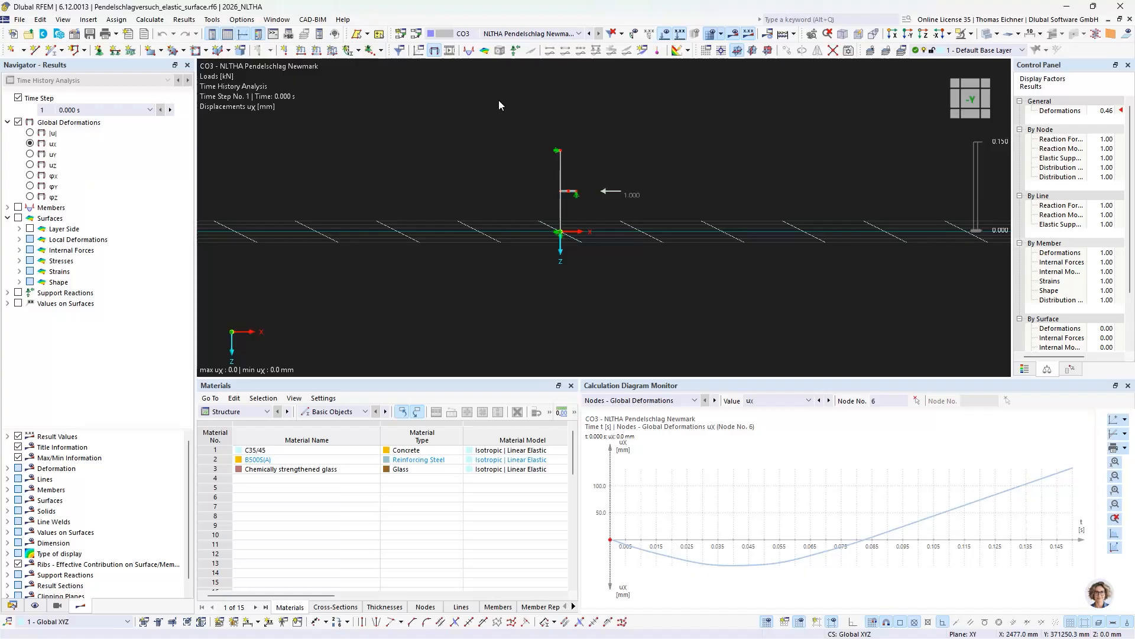
click(499, 34)
click(496, 82)
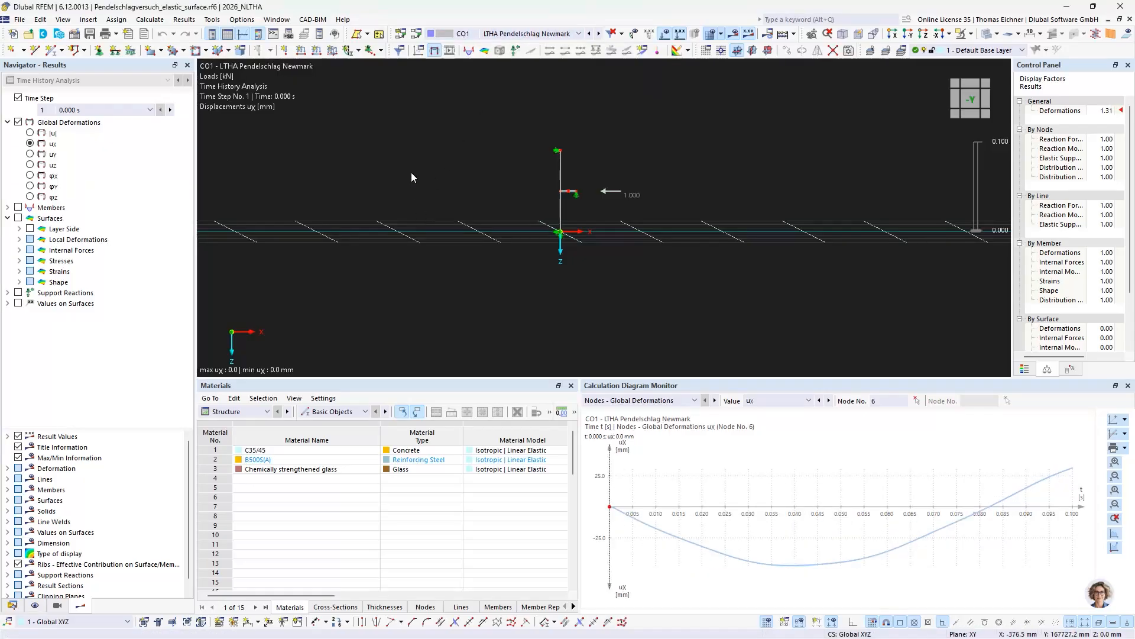
Examine the glass pane, its supports, the spring member and the nodal load from several viewing angles
ctrl+middle_drag(413, 174, 439, 215)
scroll(456, 186, up, 5)
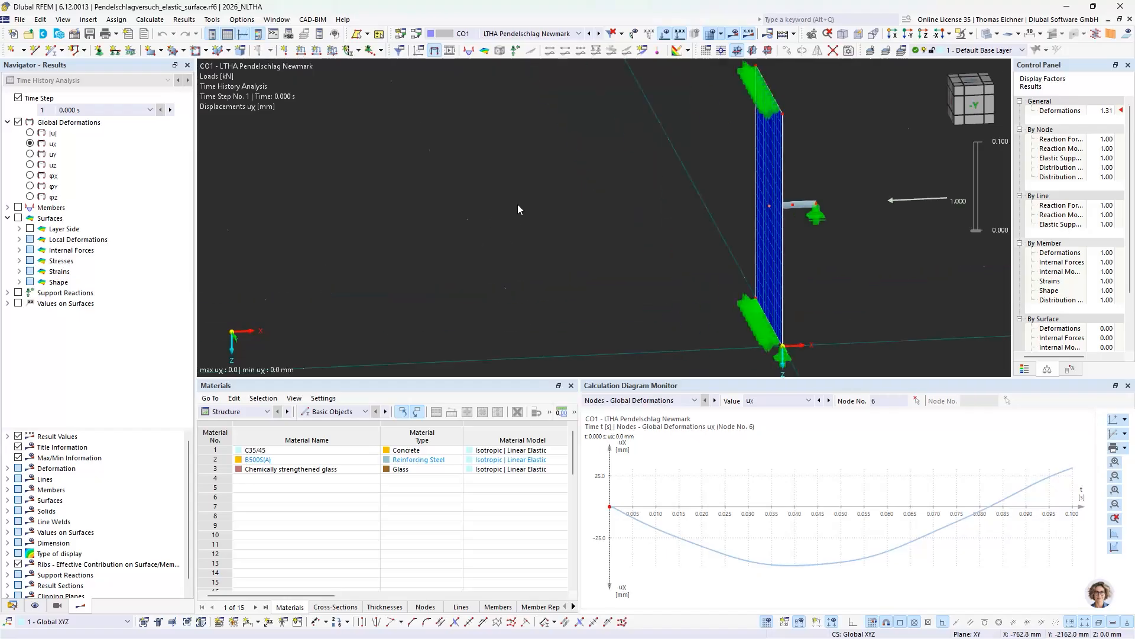
ctrl+middle_drag(518, 205, 379, 180)
scroll(385, 180, down, 4)
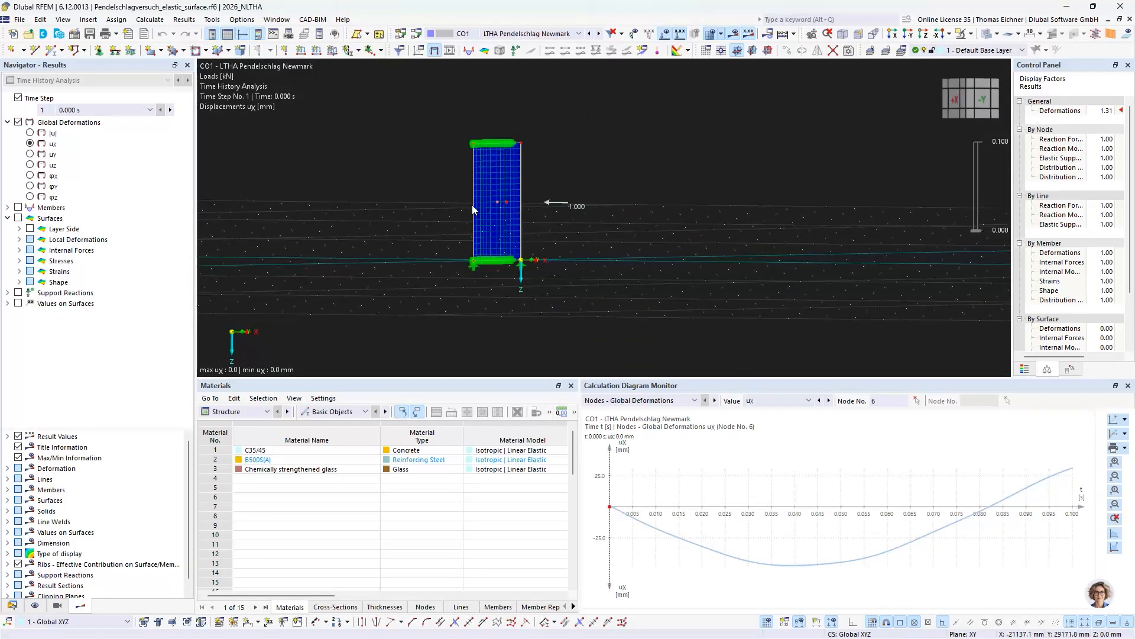
scroll(473, 208, up, 3)
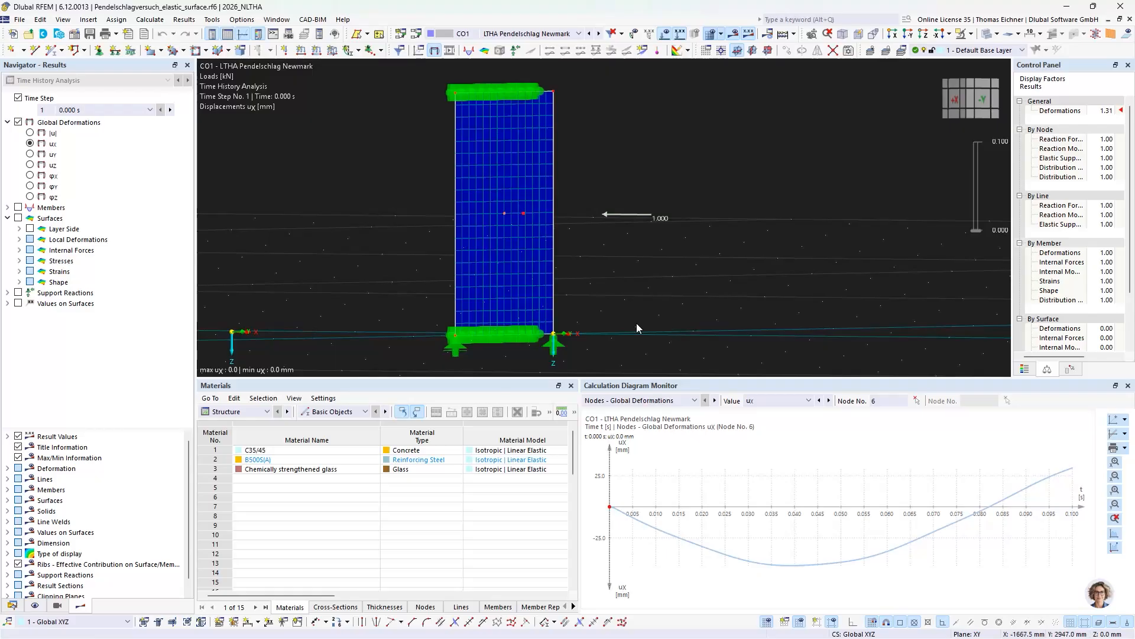
mouse_move(729, 300)
ctrl+middle_down()
mouse_move(679, 318)
mouse_move(636, 297)
mouse_move(671, 317)
mouse_move(658, 300)
ctrl+middle_up()
scroll(649, 296, down, 3)
scroll(650, 296, down, 1)
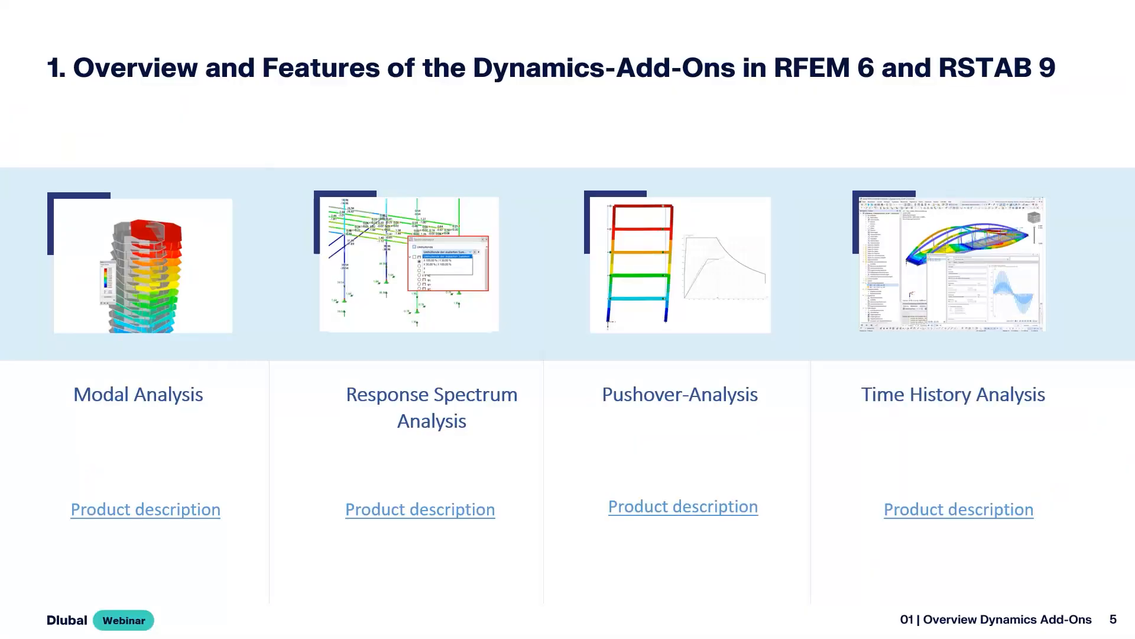
click(480, 379)
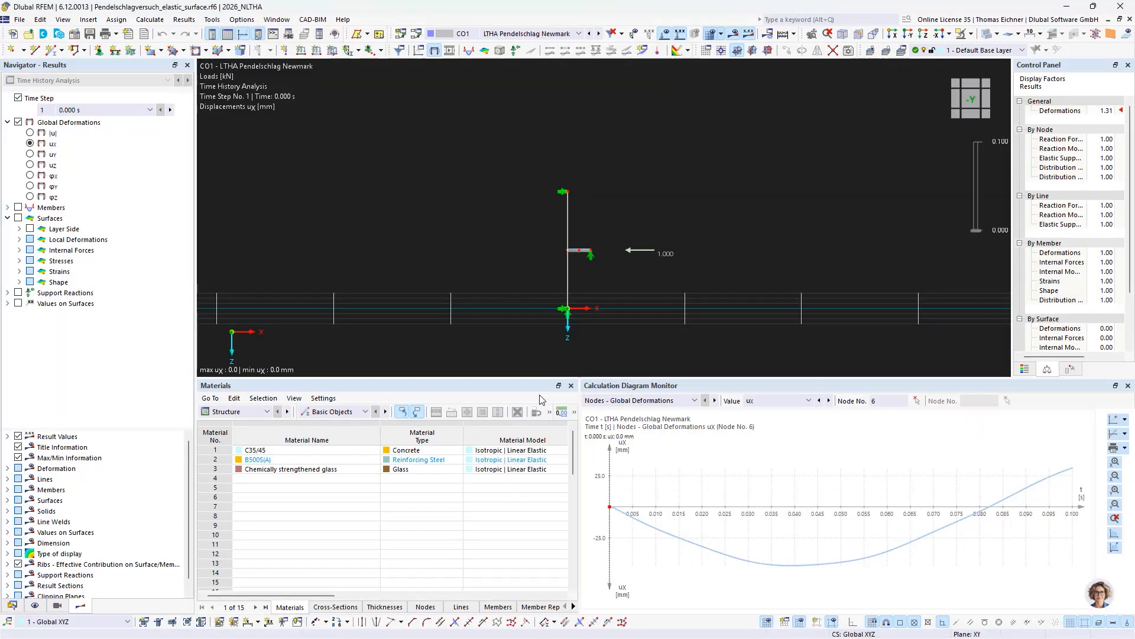
Inspect the nodal force acting beside the spring member in CO1 LTHA Pendelschlag Newmark
scroll(601, 261, up, 4)
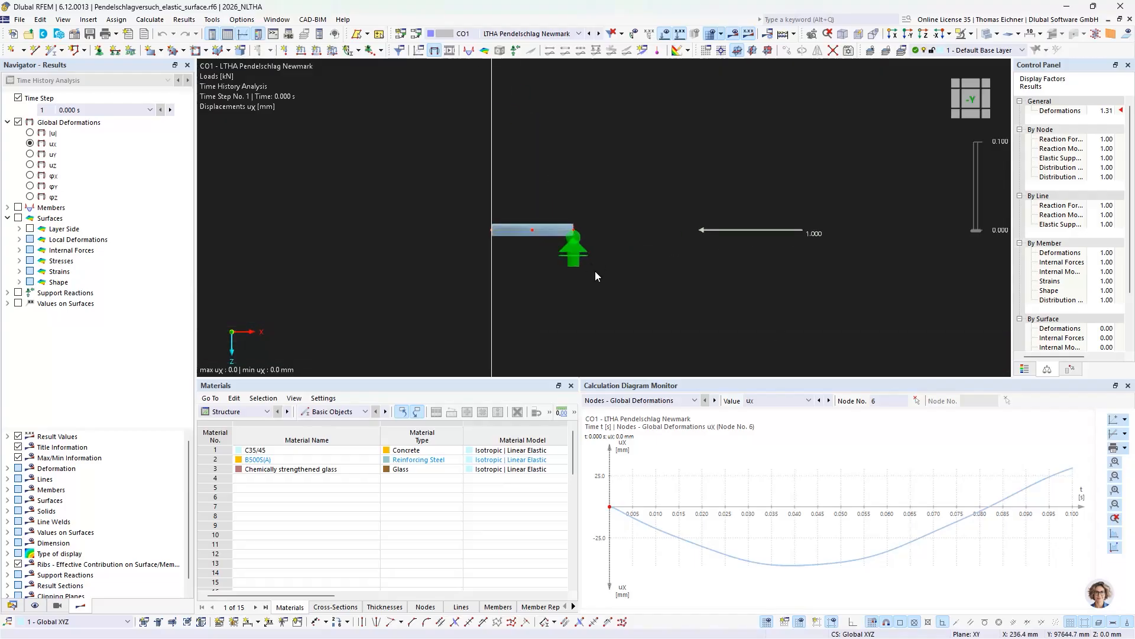
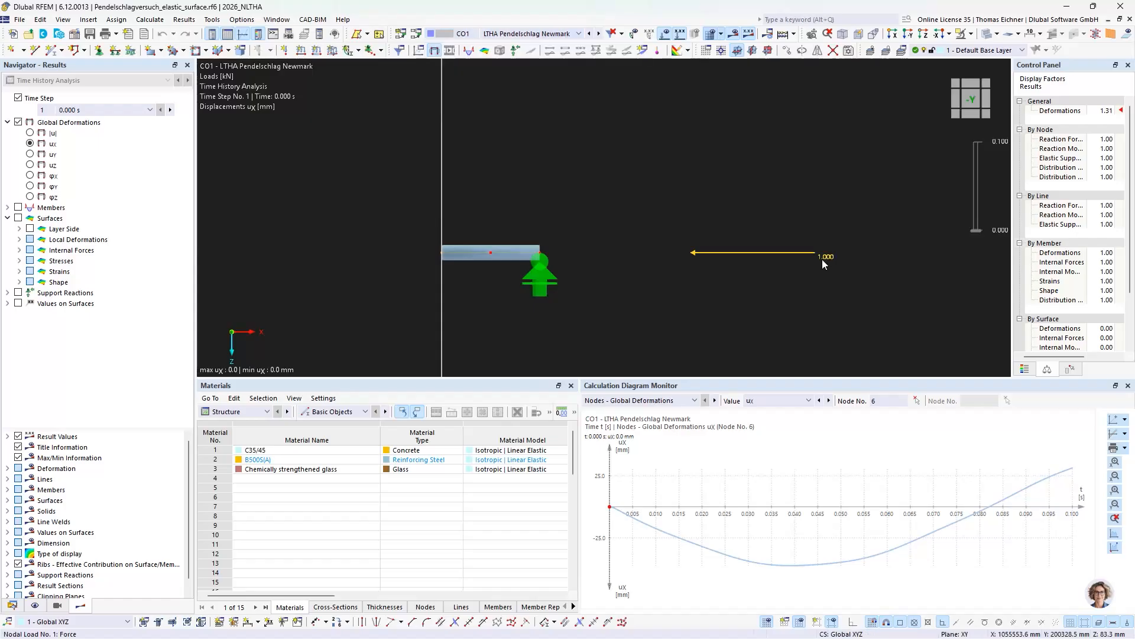
click(822, 259)
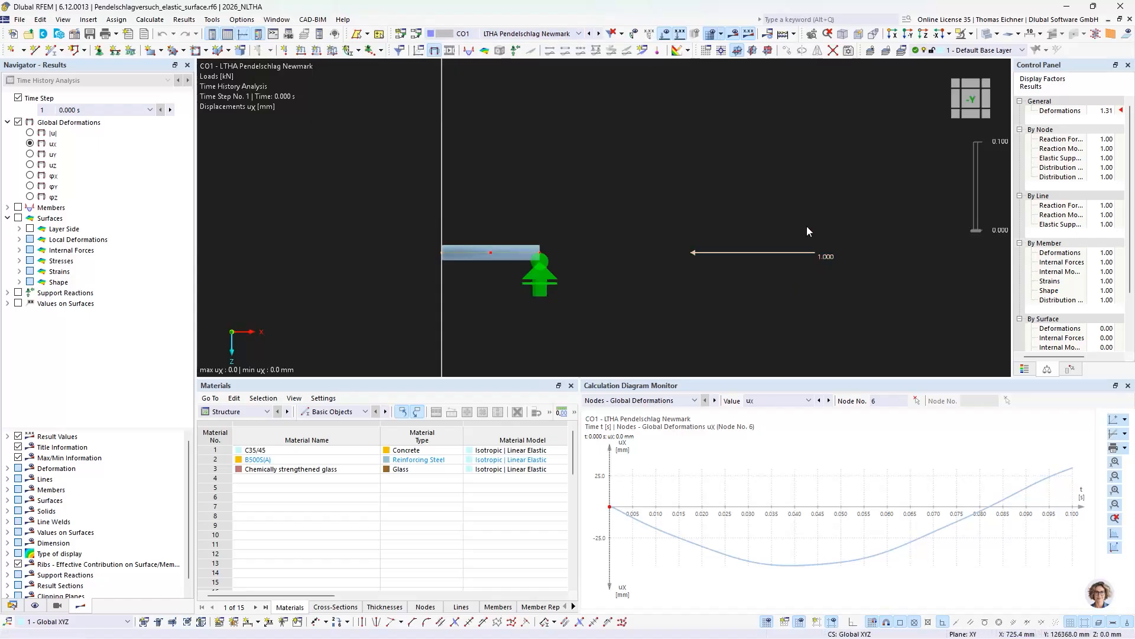
scroll(807, 226, down, 2)
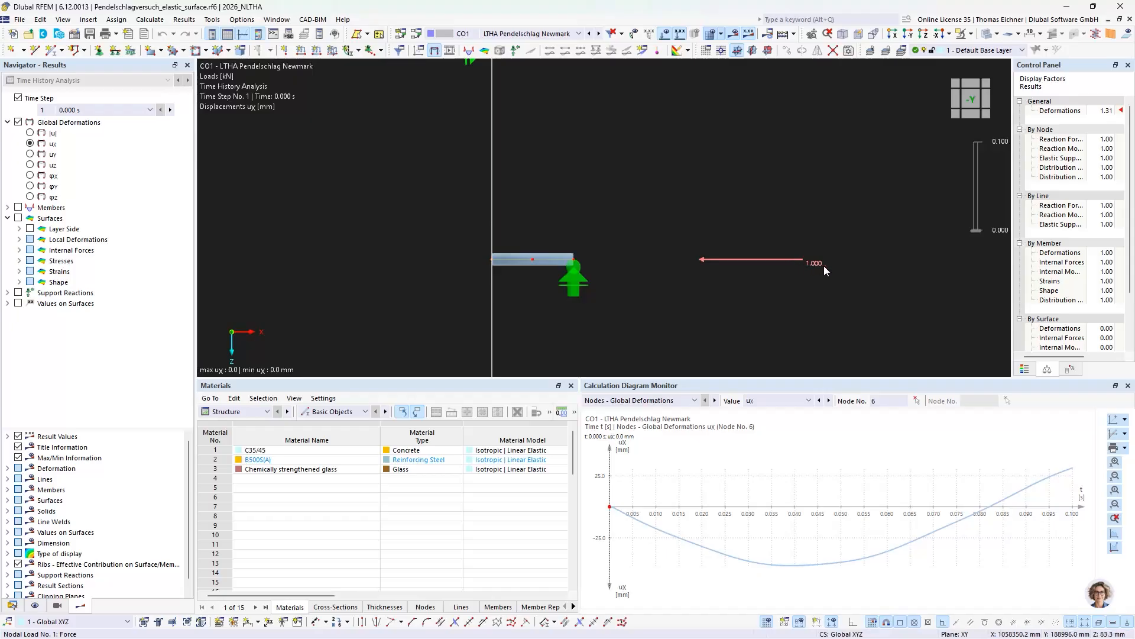
mouse_move(806, 266)
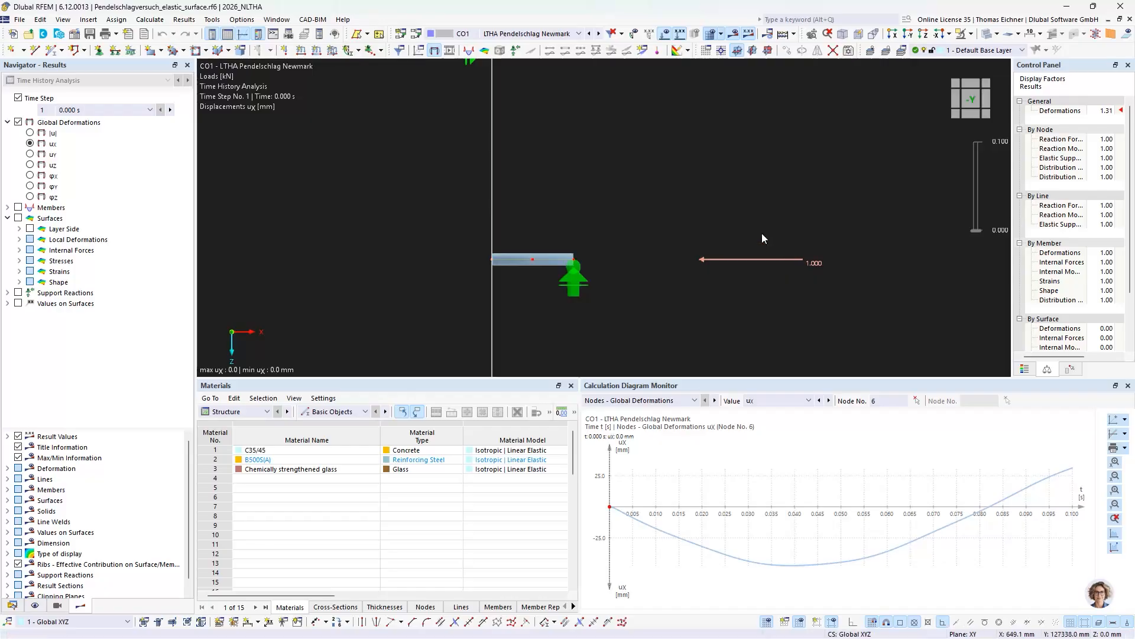
Open the spring member's assigned member spring and check its axial stiffness and mass
scroll(540, 254, up, 2)
scroll(542, 255, up, 2)
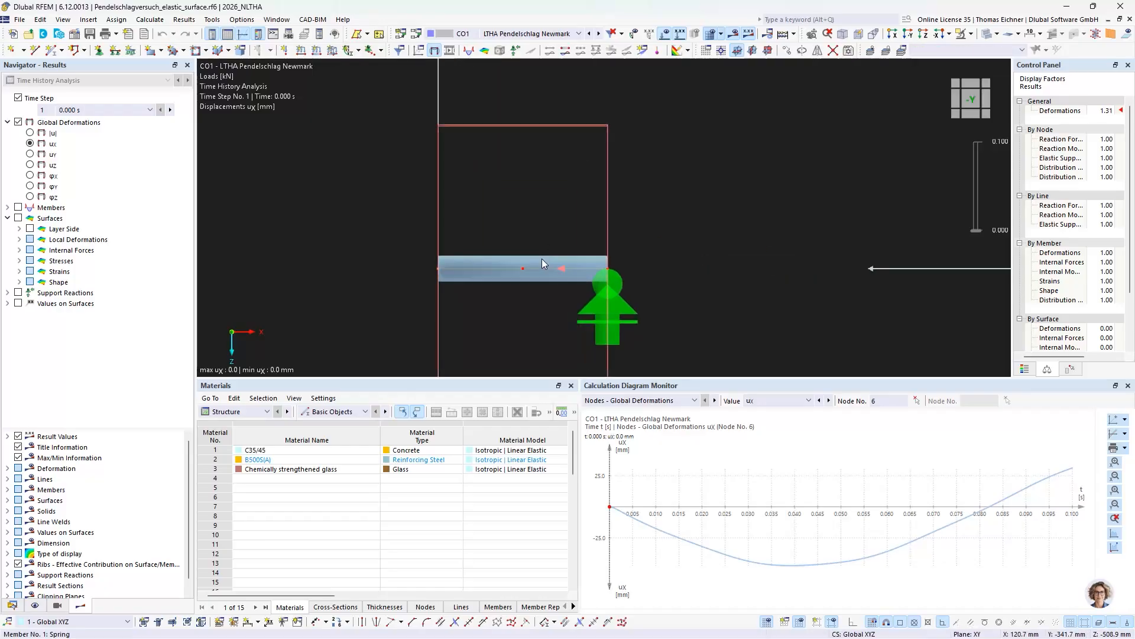
double_click(542, 260)
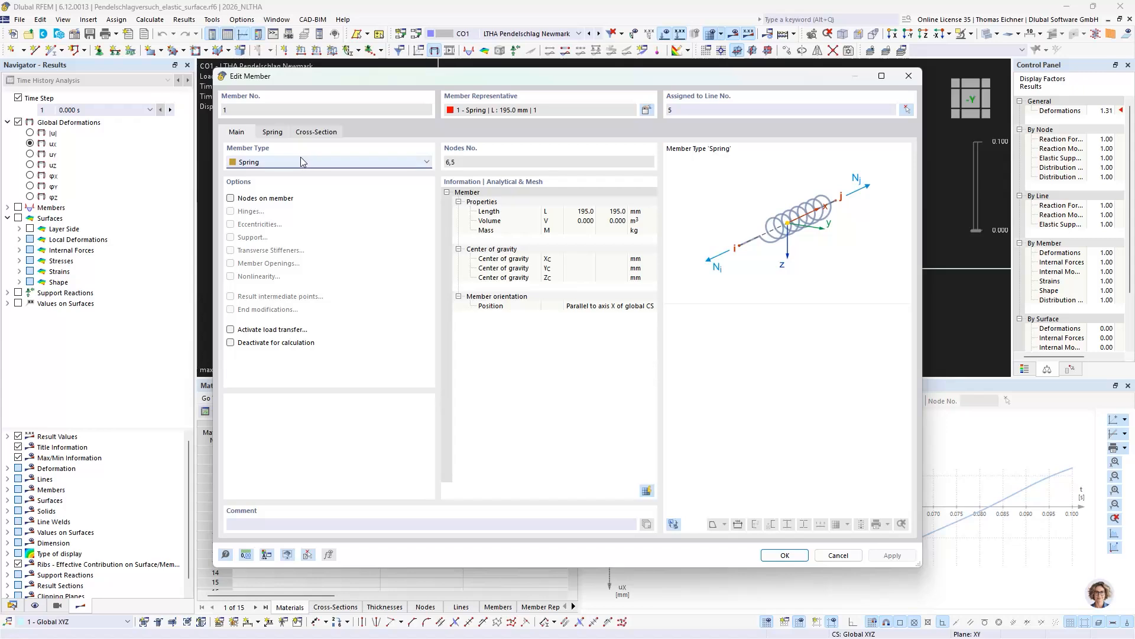
click(274, 132)
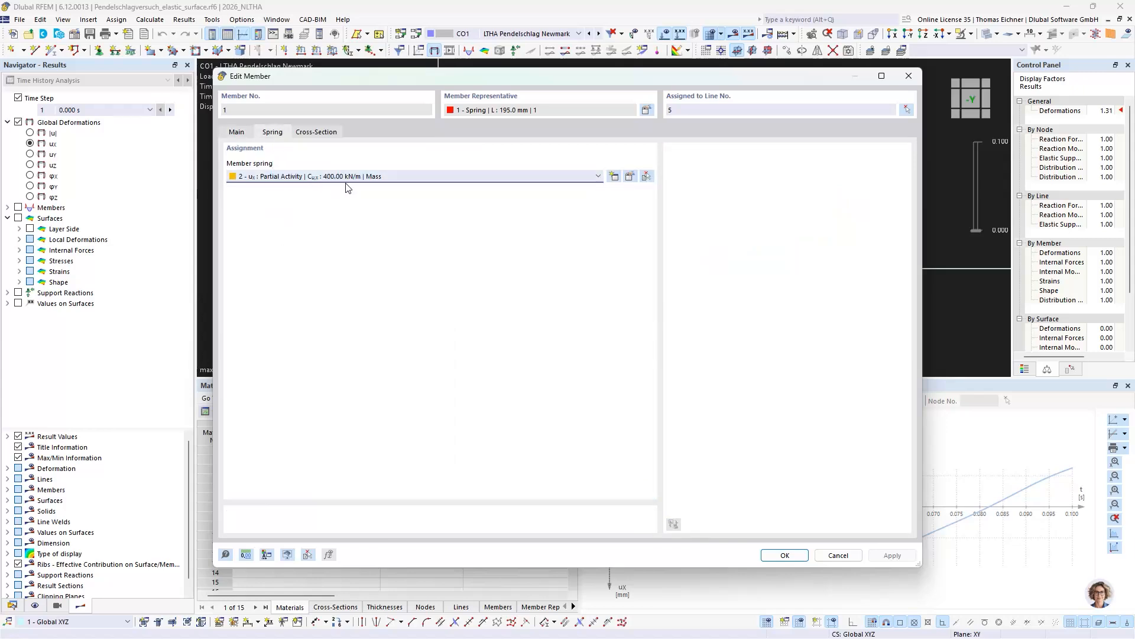
click(631, 177)
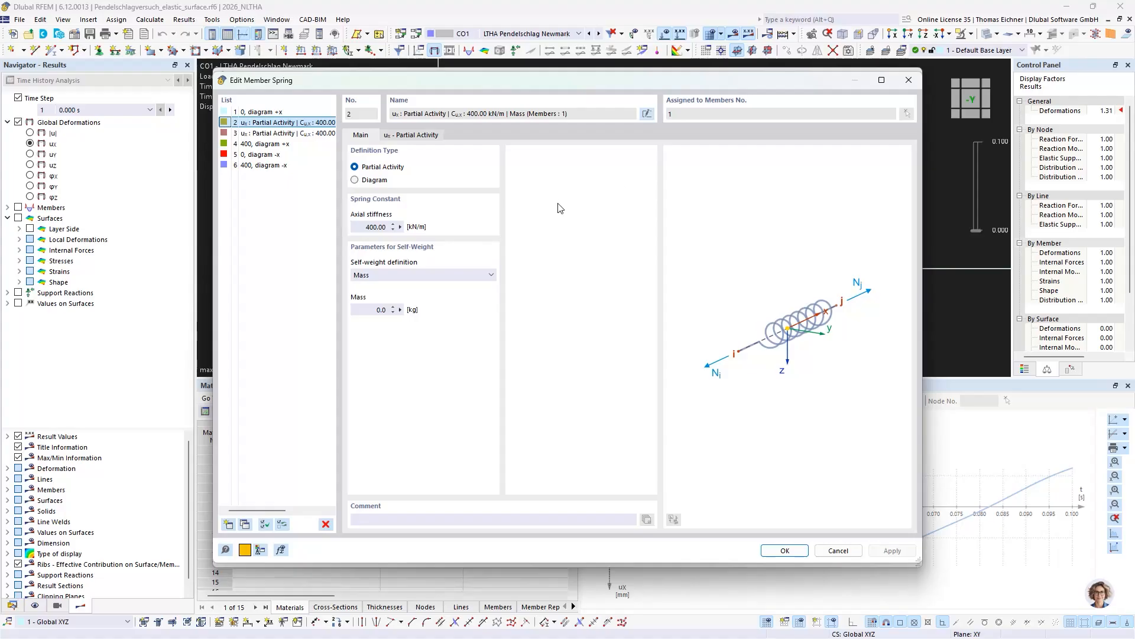
click(363, 226)
click(383, 308)
Check the member spring's partial activity, including the slippage in the negative zone, and close the spring and member settings
click(421, 134)
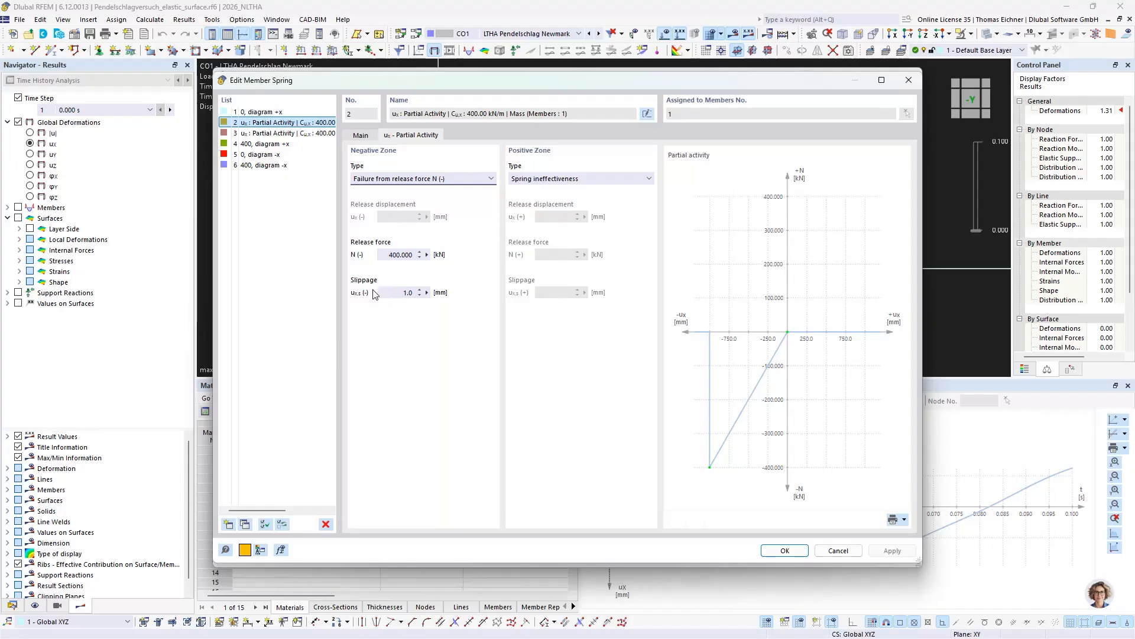
double_click(402, 292)
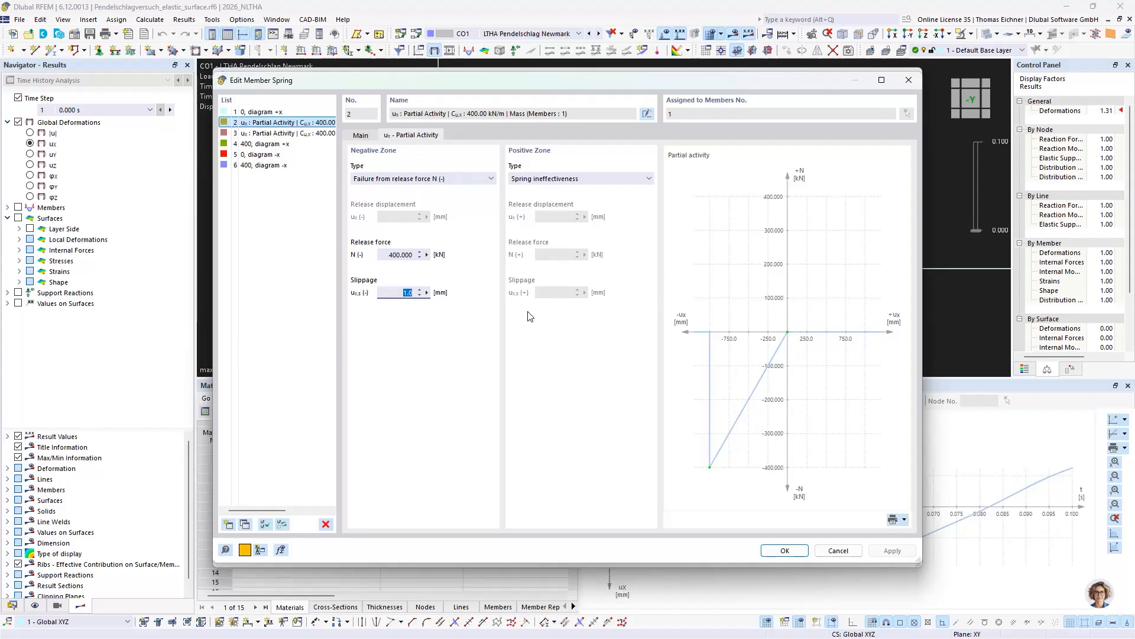
click(909, 80)
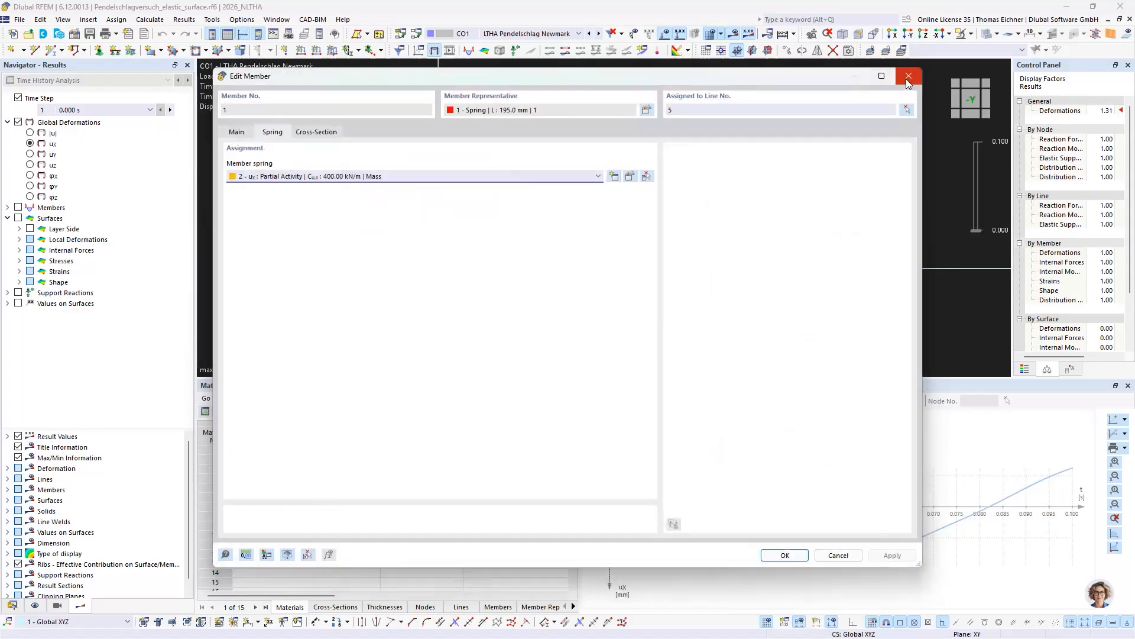
click(908, 76)
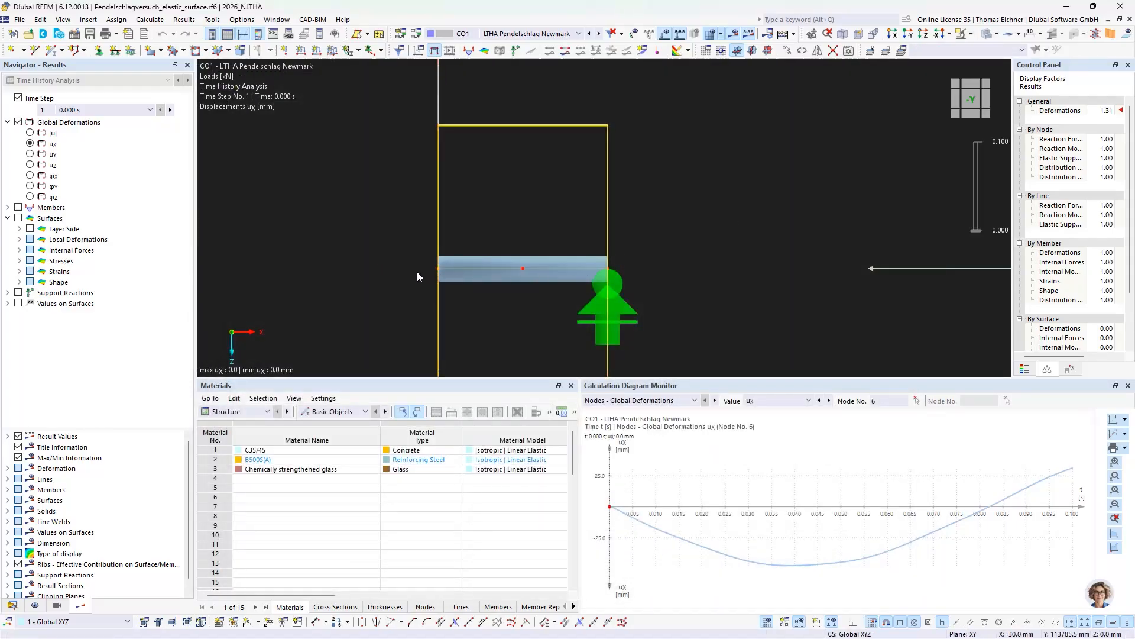
Examine the spring member, its nodal support and the impact force next to the glass pane in side view
click(463, 271)
scroll(810, 293, down, 3)
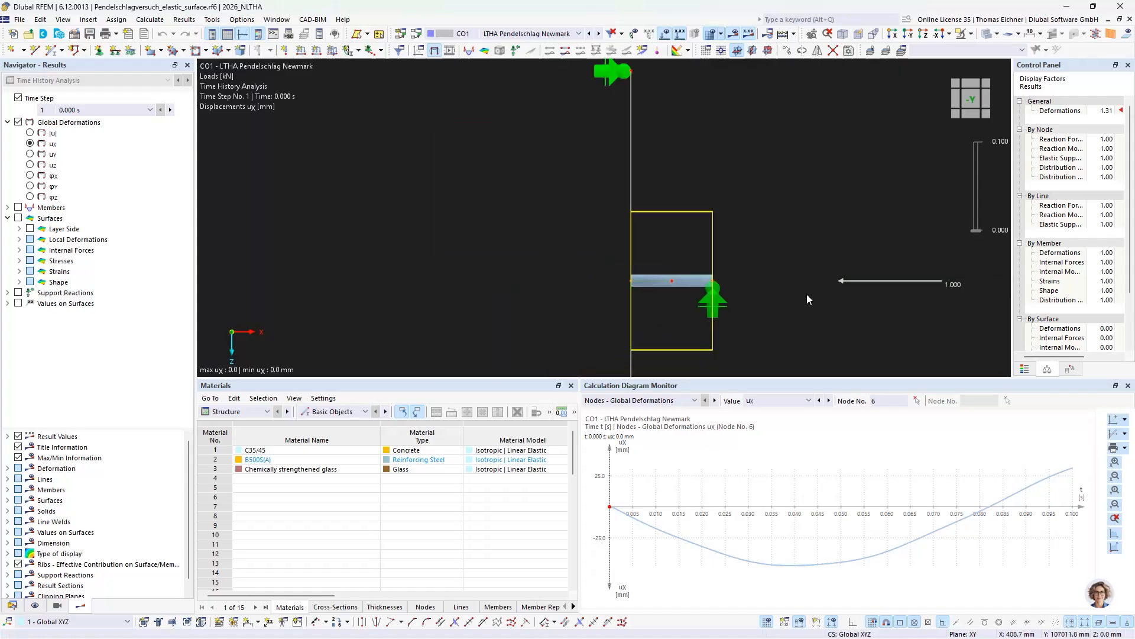
middle_drag(807, 294, 743, 269)
scroll(742, 276, down, 1)
click(742, 277)
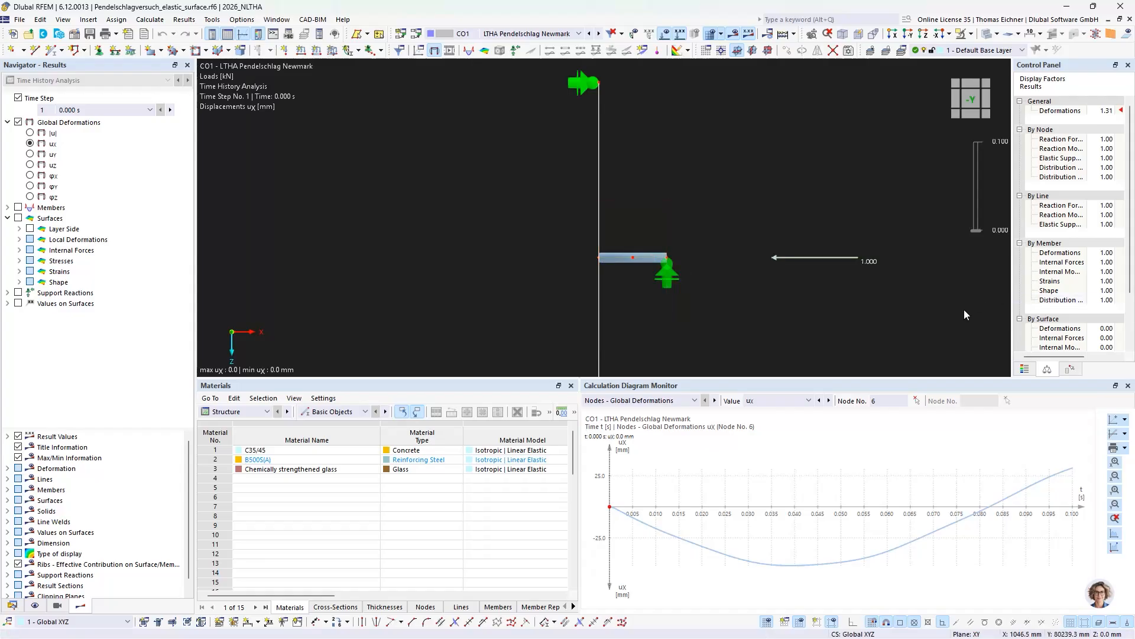
scroll(831, 314, down, 1)
middle_drag(831, 314, 760, 307)
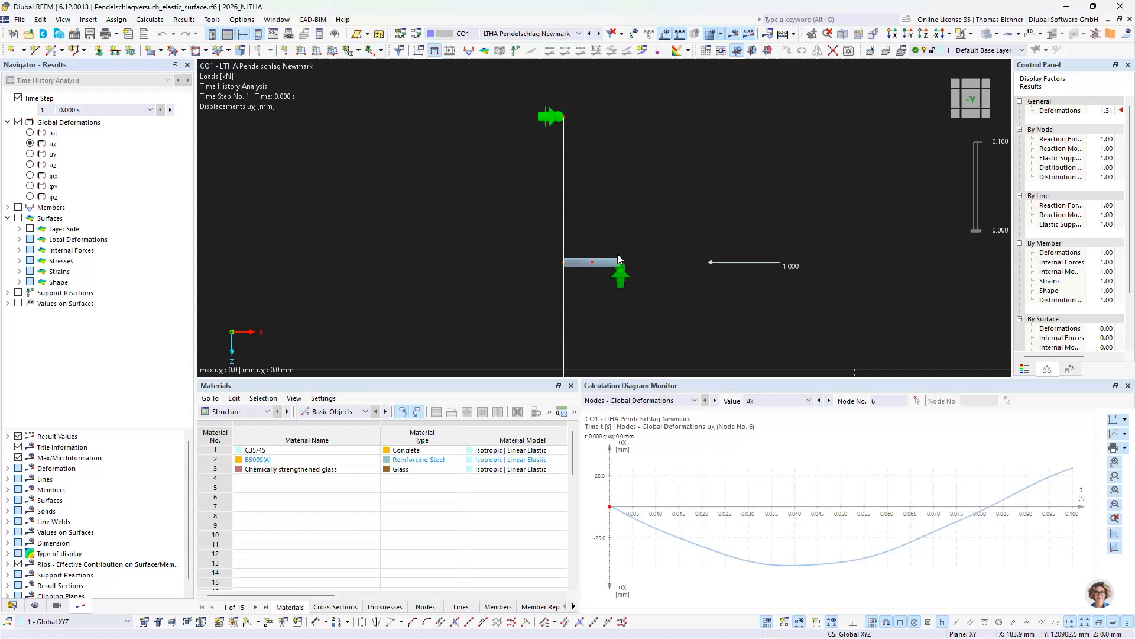
mouse_move(656, 188)
ctrl+middle_down()
mouse_move(711, 194)
mouse_move(652, 192)
mouse_move(644, 175)
ctrl+middle_up()
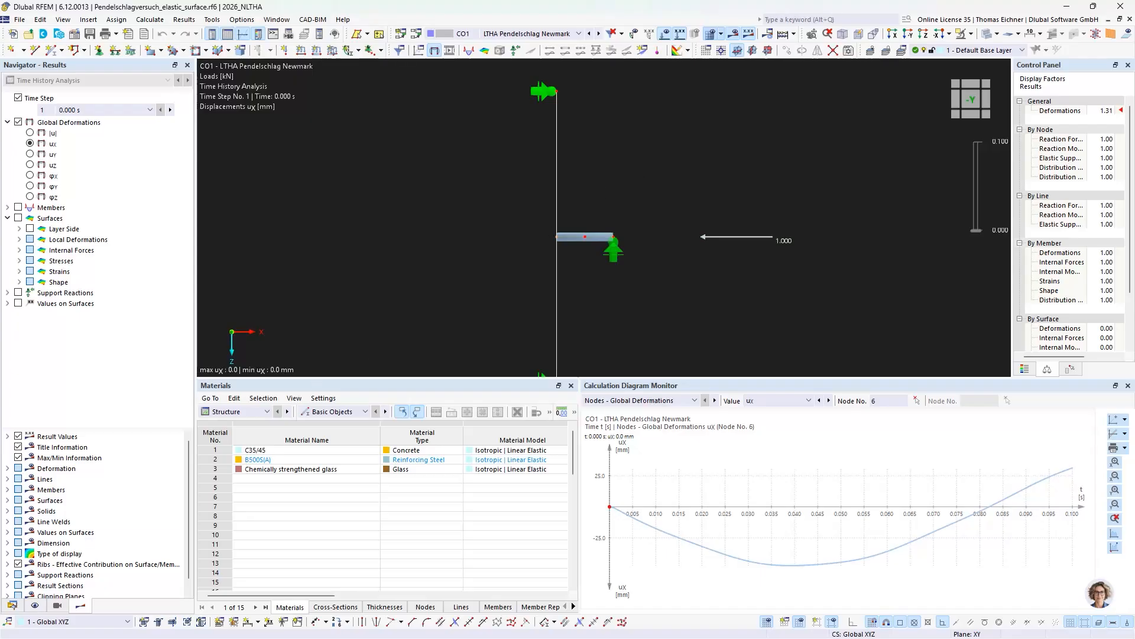
List the model's calculation diagrams and check the available load combinations, keeping CO1 LTHA Pendelschlag Newmark active
click(18, 607)
scroll(24, 467, down, 10)
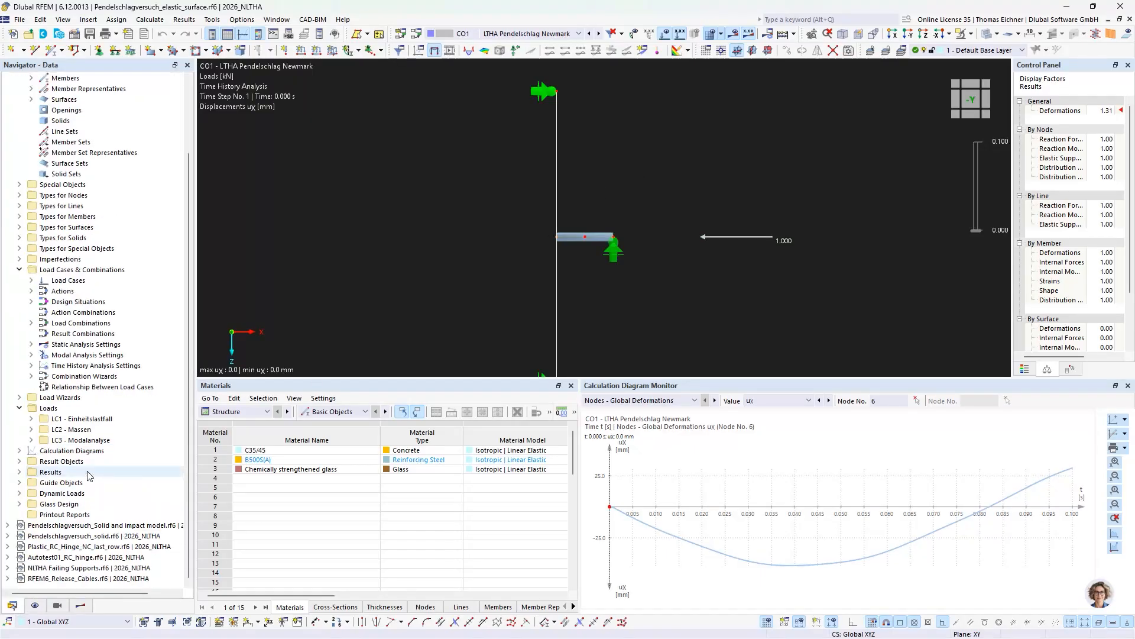
click(19, 450)
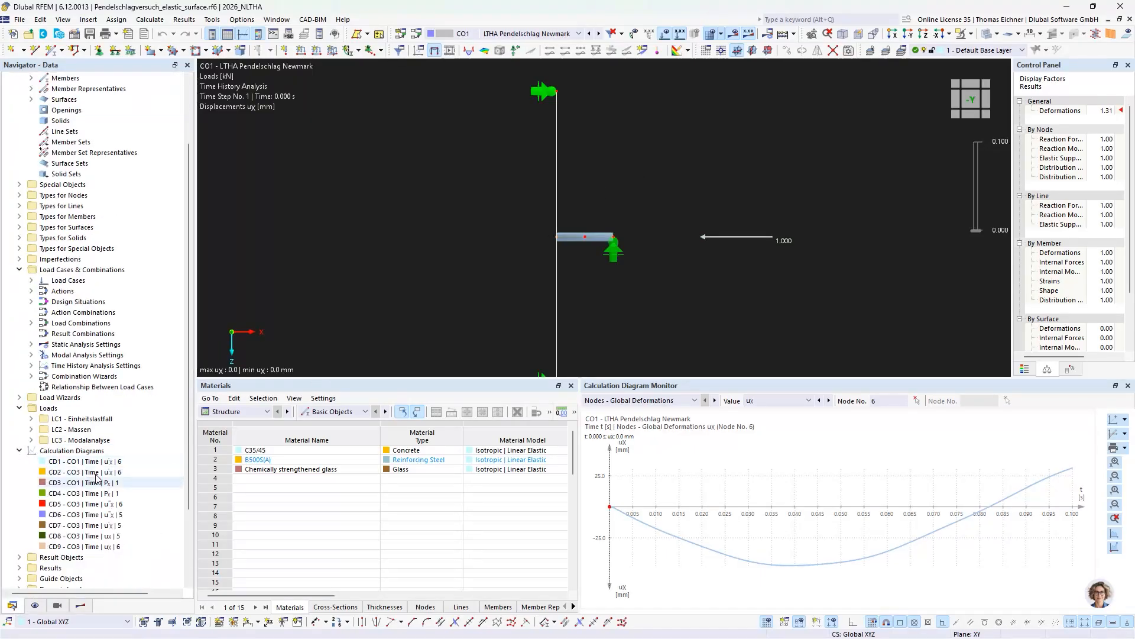
click(498, 34)
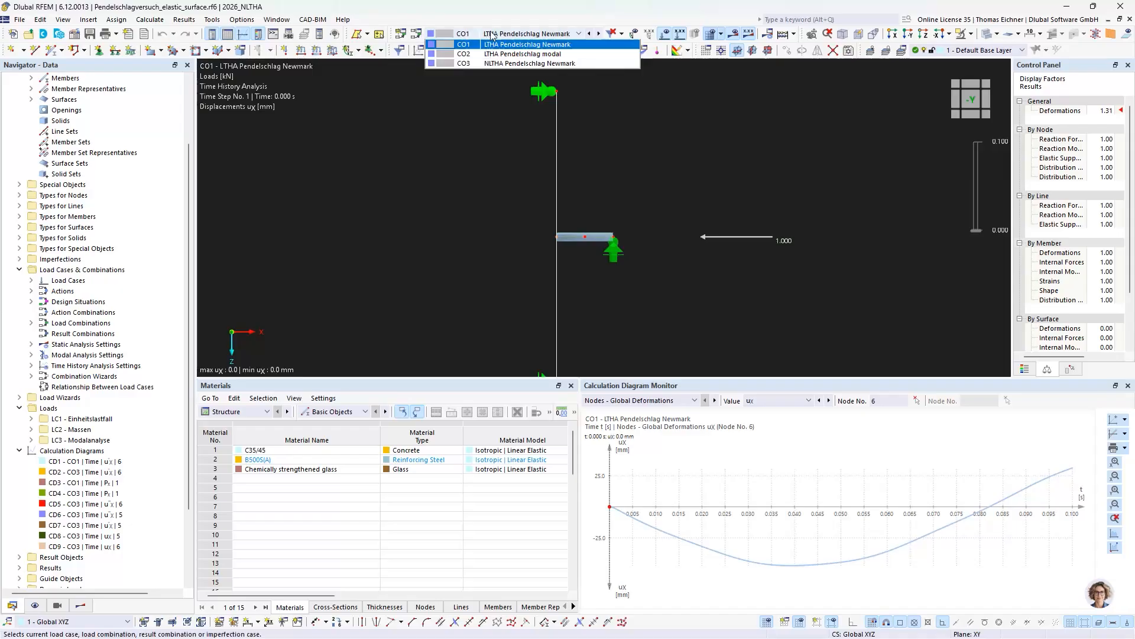
click(497, 35)
Open the load cases and combinations settings and review LC2 Massen and LC1 Einheitslastfall
click(416, 34)
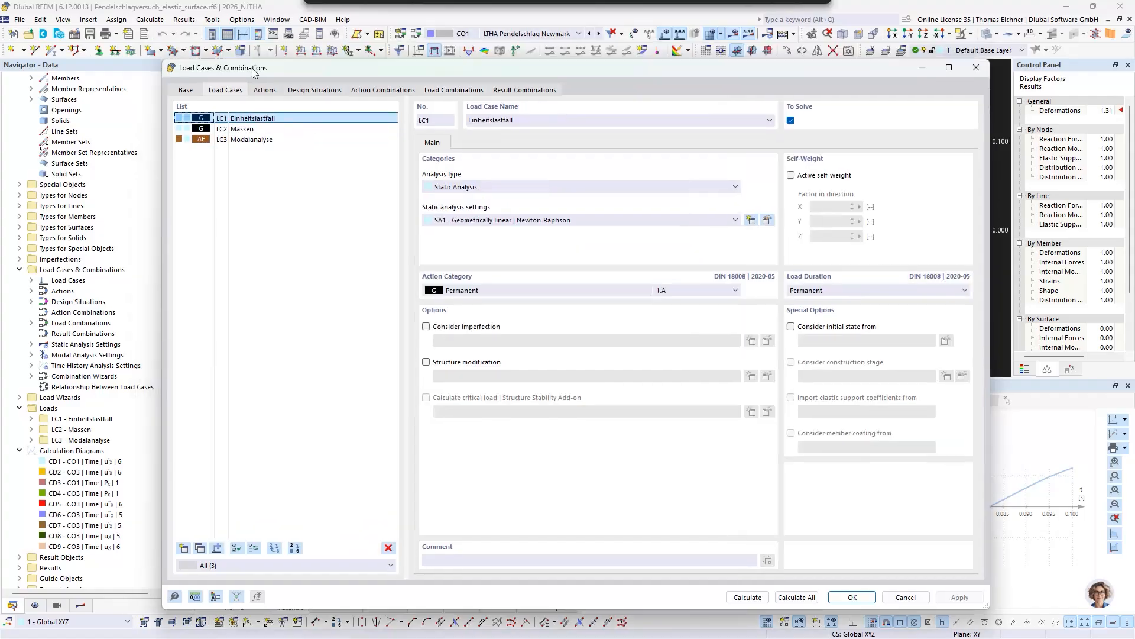
click(239, 129)
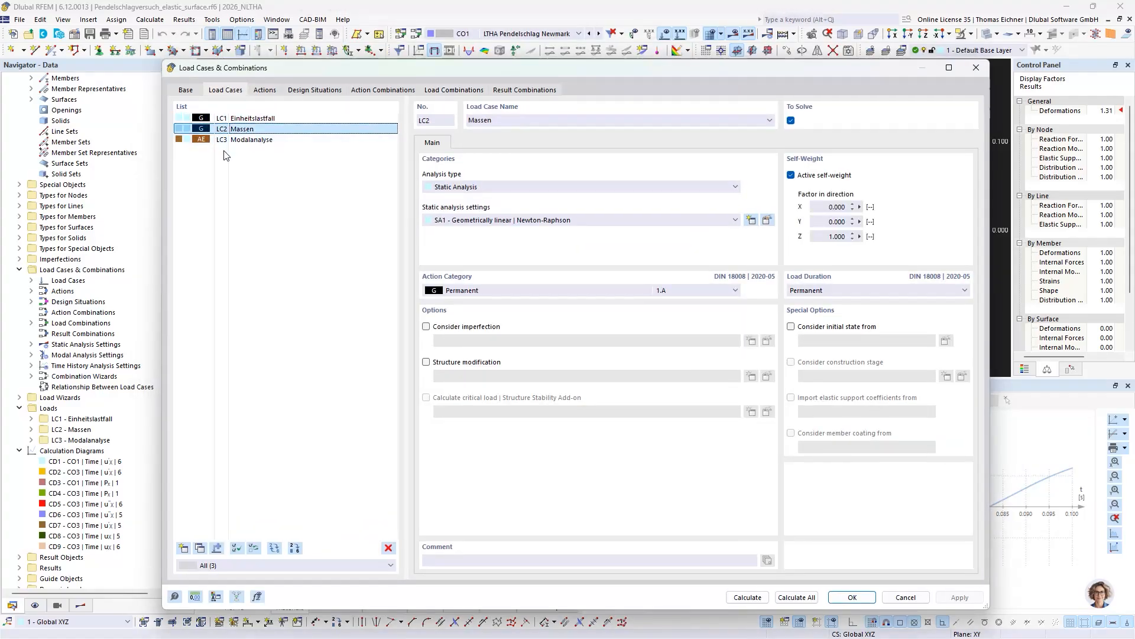
click(239, 118)
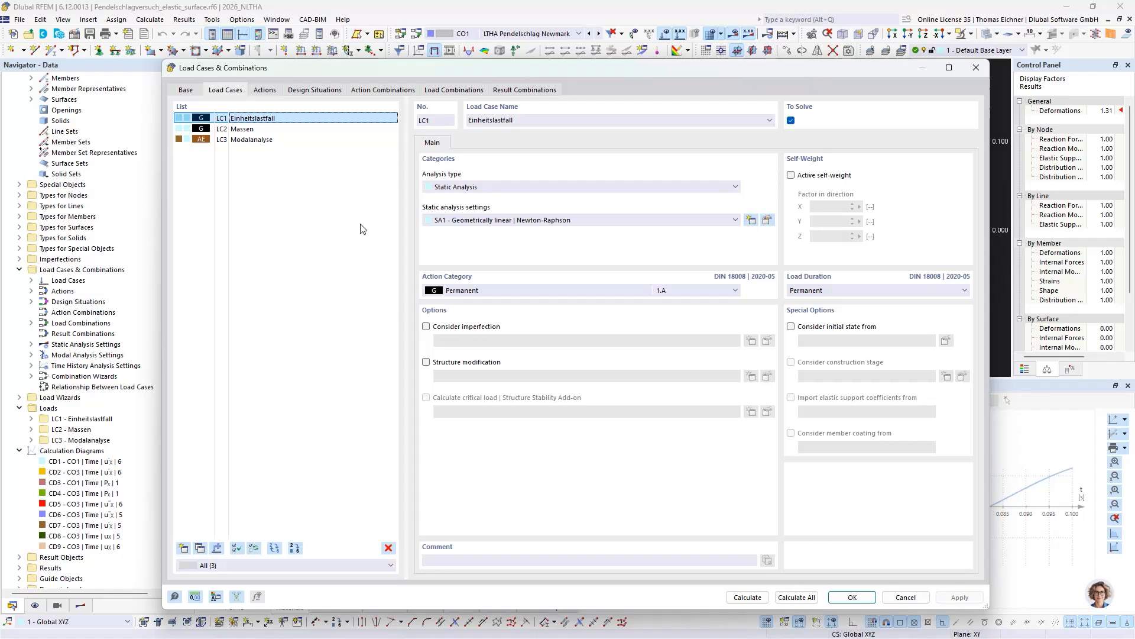
Review the settings of load combination CO1 and its assigned load case LC1 Einheitslastfall
click(450, 90)
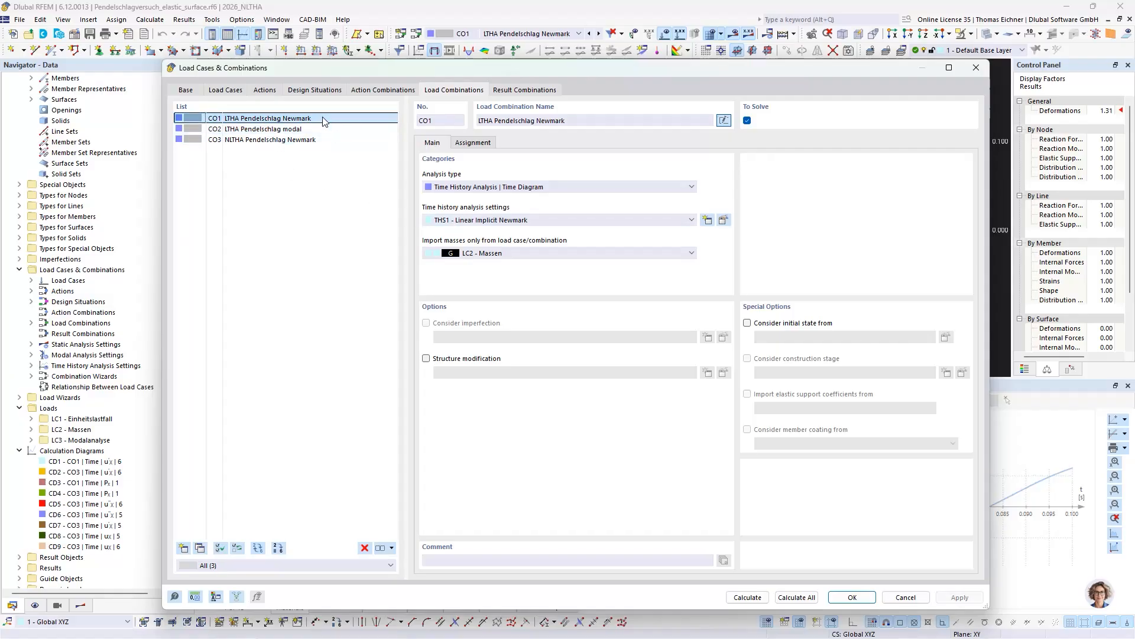
click(474, 143)
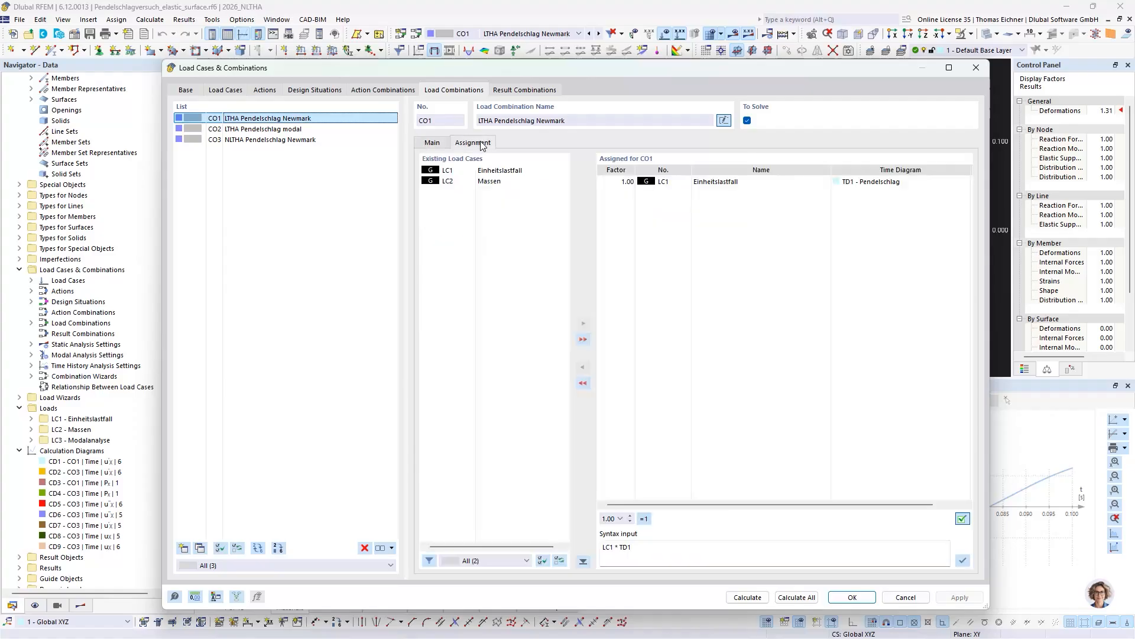
click(681, 204)
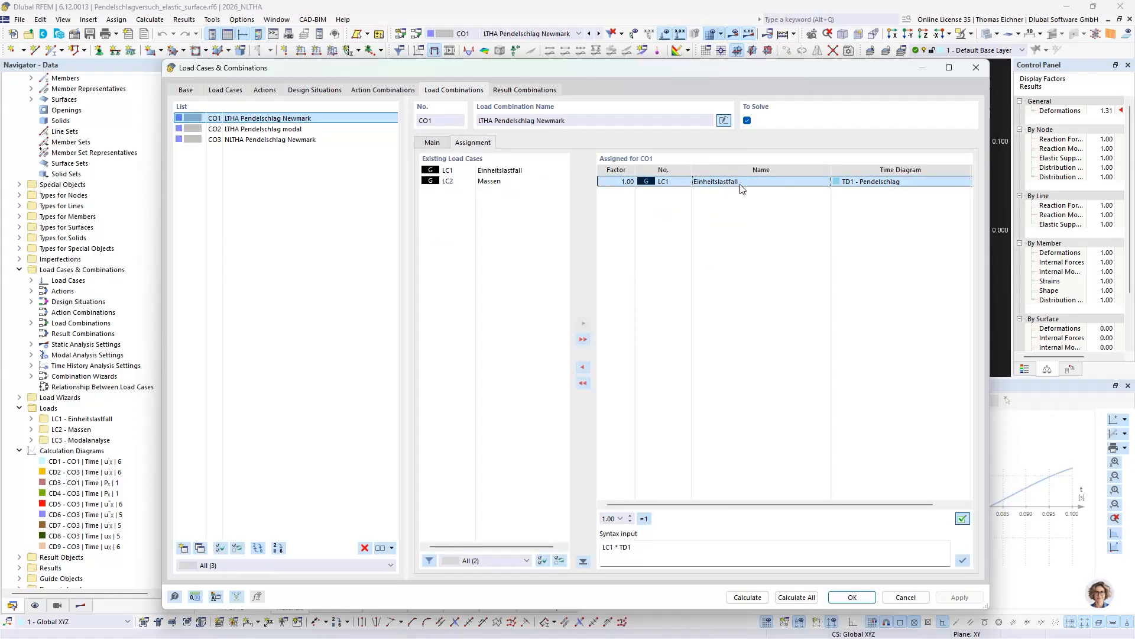
Open time diagram TD1 Pendelschlag assigned to LC1 and check the time and multiplier of its second row
click(913, 181)
click(965, 182)
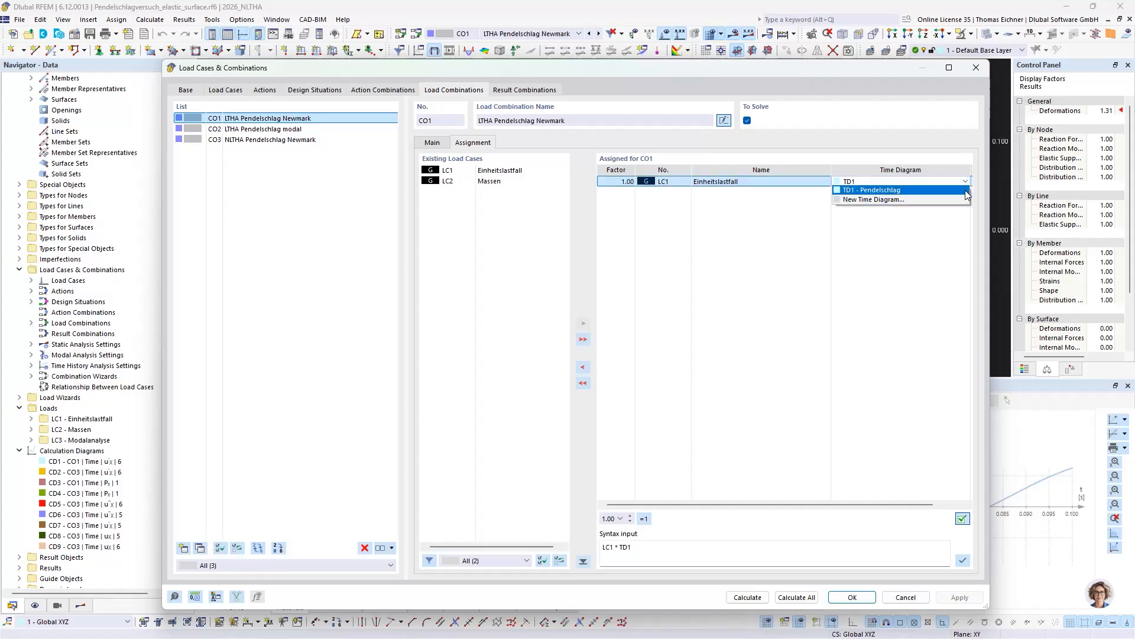
click(965, 191)
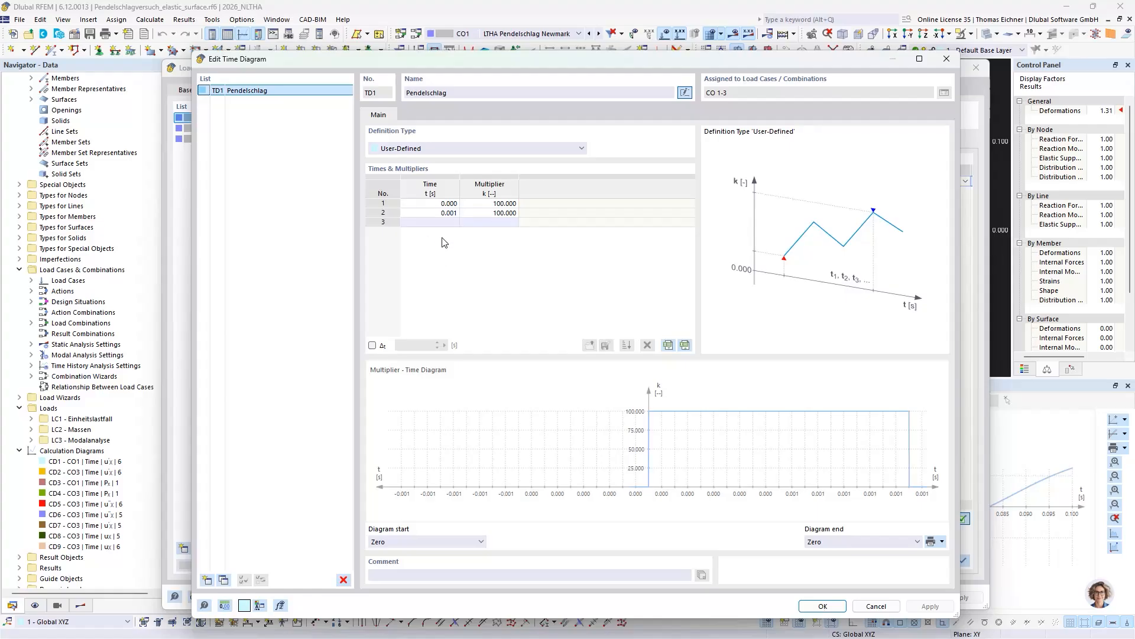
double_click(439, 213)
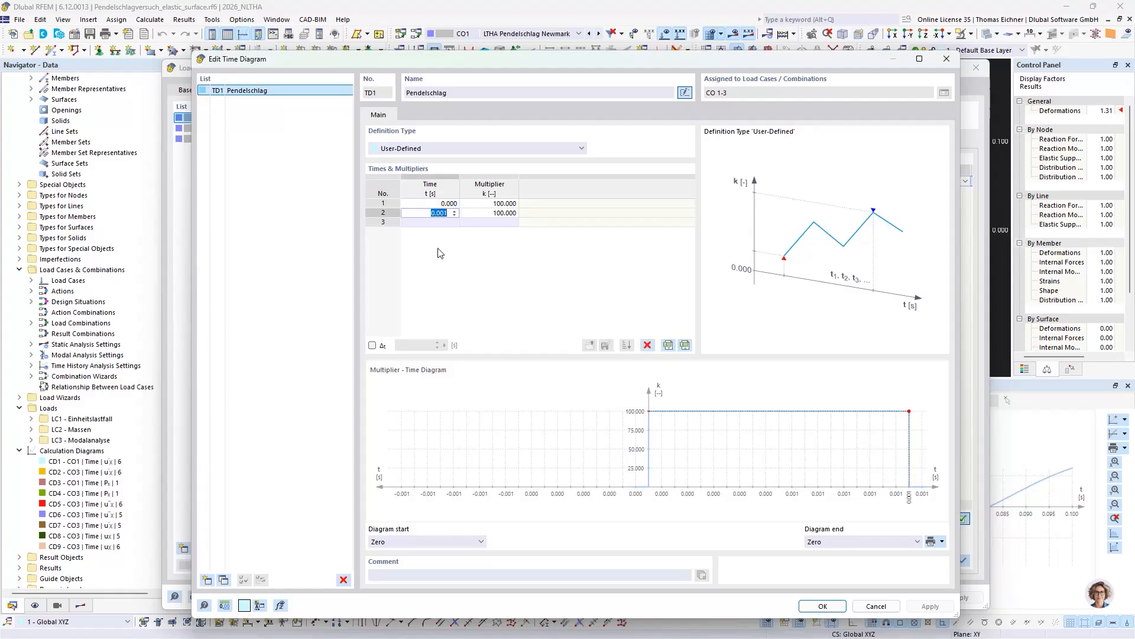
key(Tab)
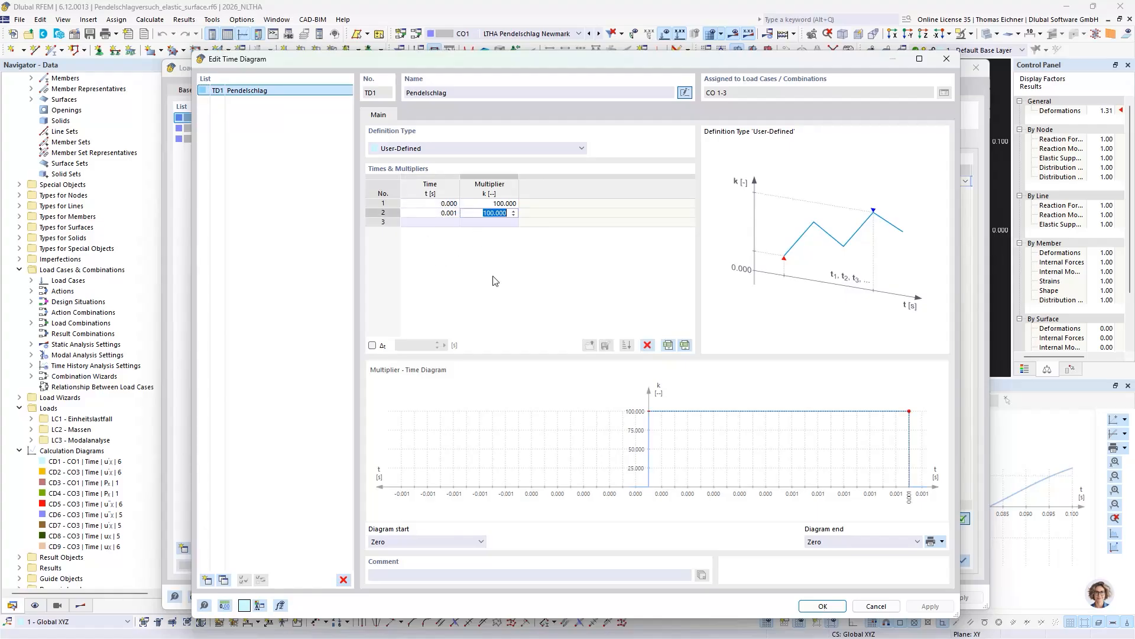
Confirm time diagram TD1 and compare the main settings of THS1 Linear Implicit Newmark and THS3 Nonlinear Implicit Newmark
key(Return)
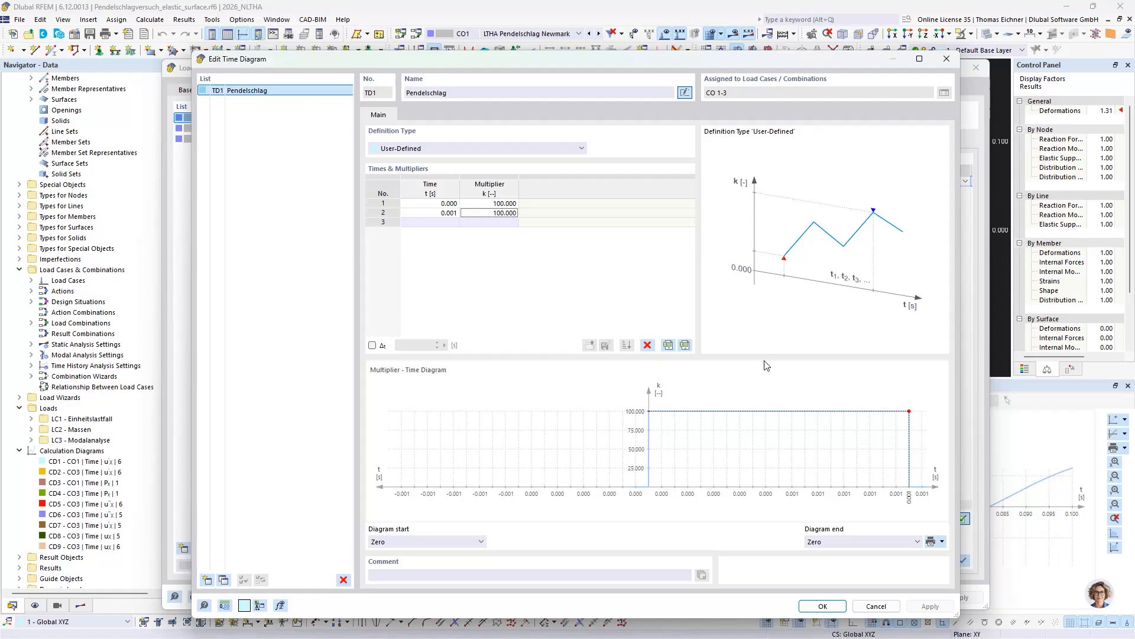
click(821, 606)
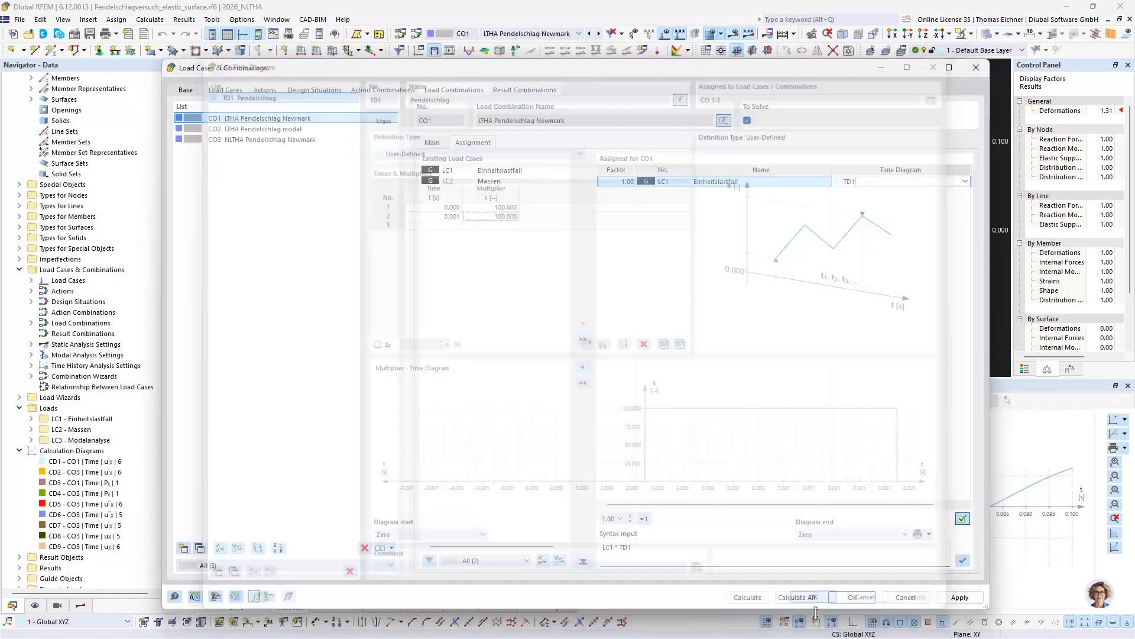
click(438, 144)
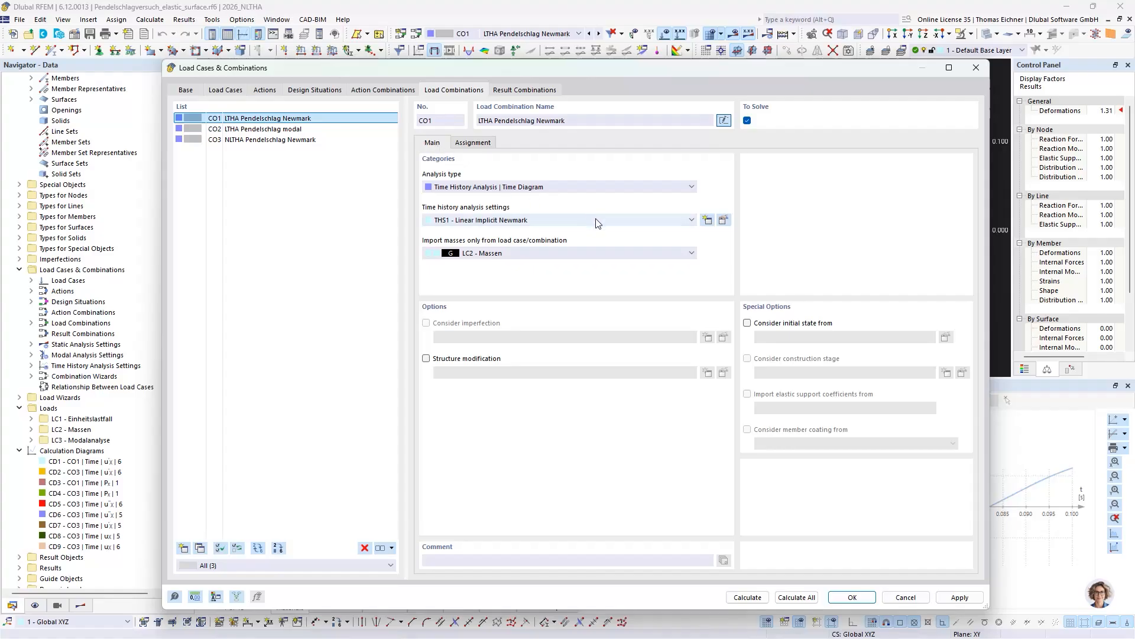
click(723, 220)
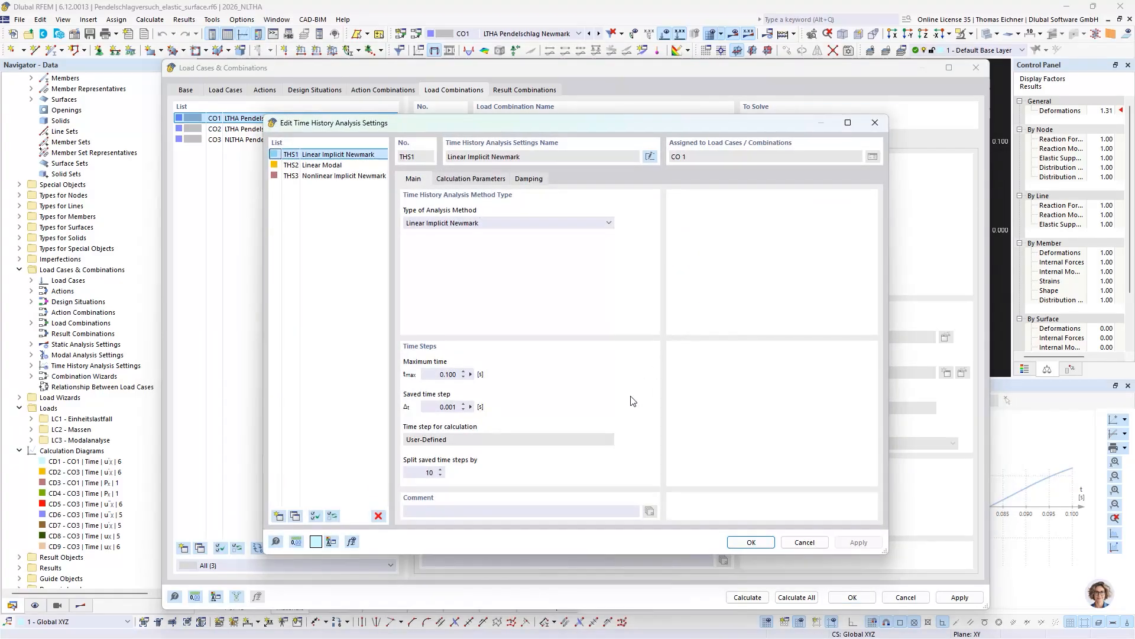
click(324, 179)
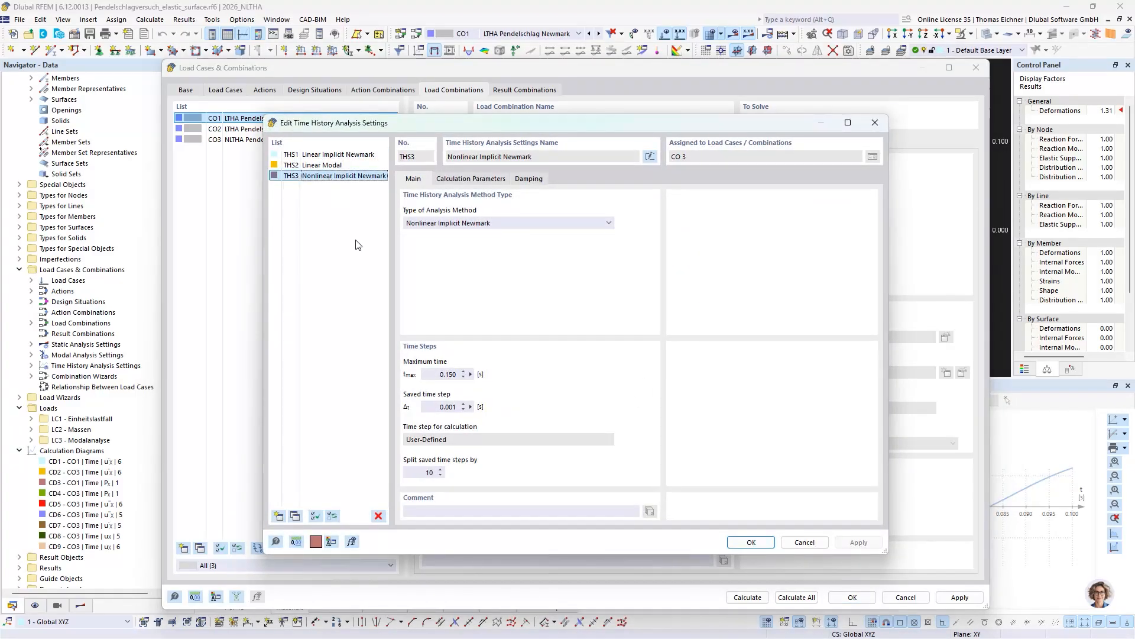
click(363, 155)
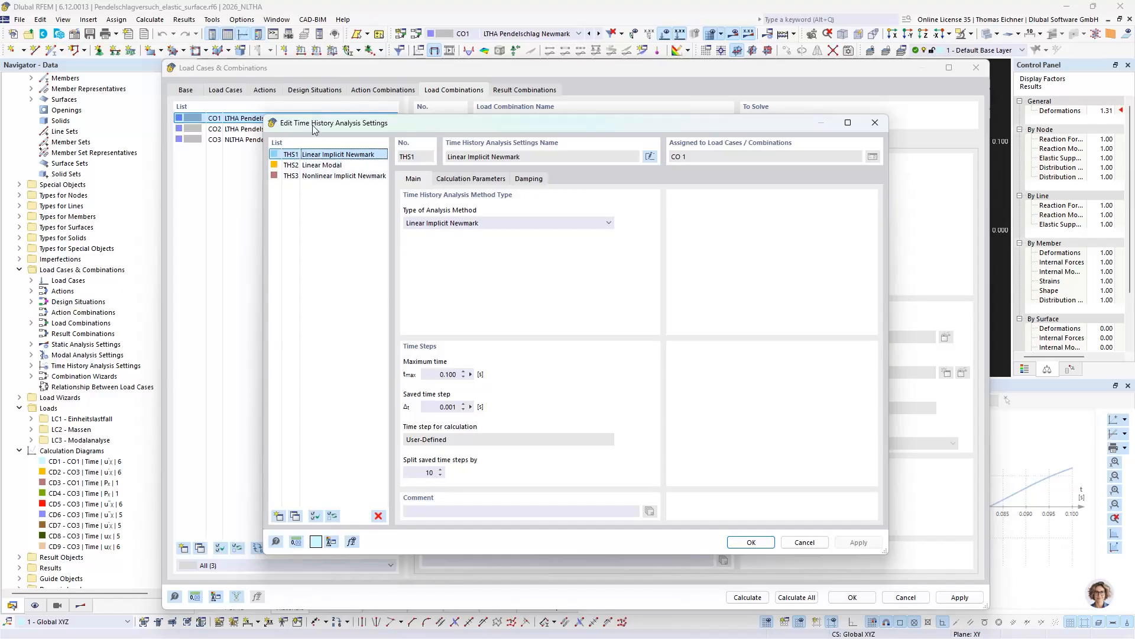
click(340, 176)
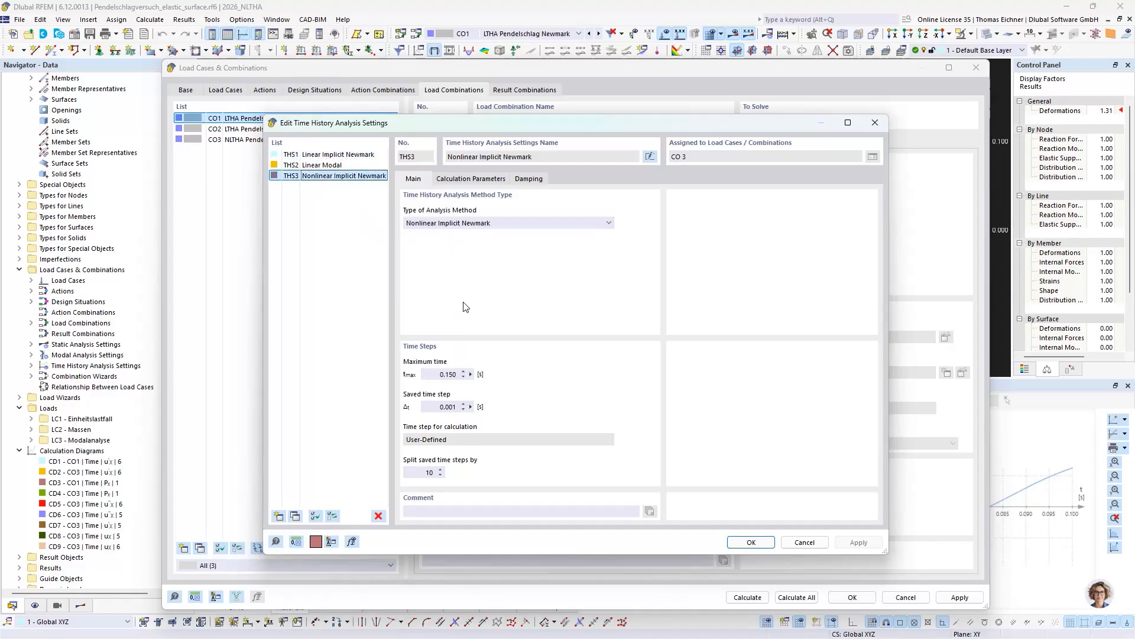
Check the maximum time, saved time step and step splitting of THS3 Nonlinear Implicit Newmark against THS1
click(448, 373)
click(337, 154)
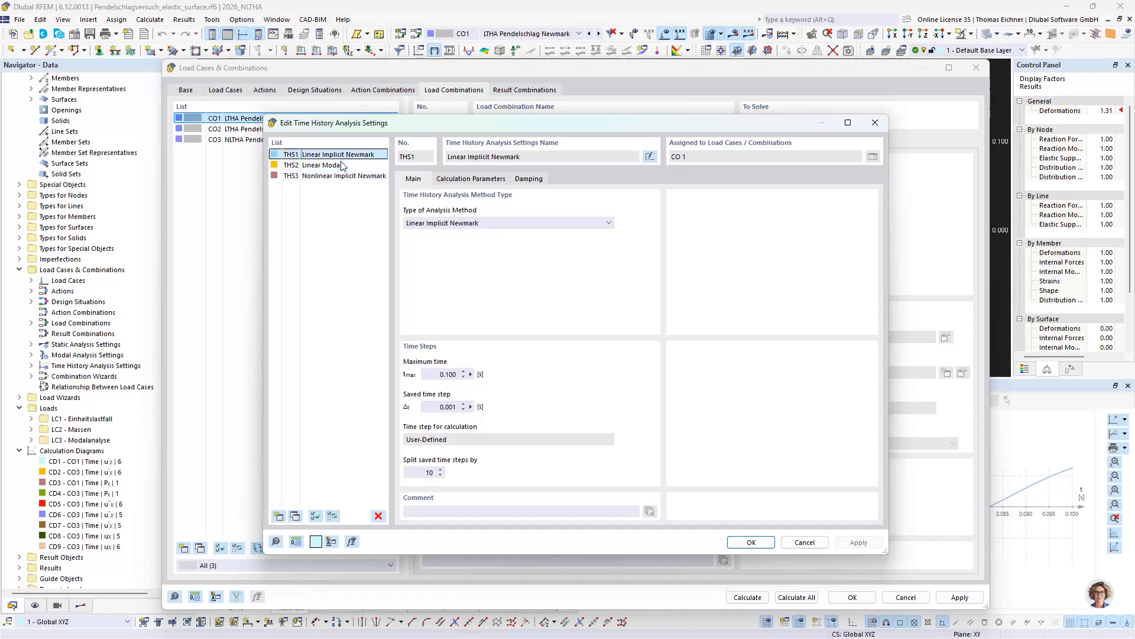
click(350, 177)
click(440, 376)
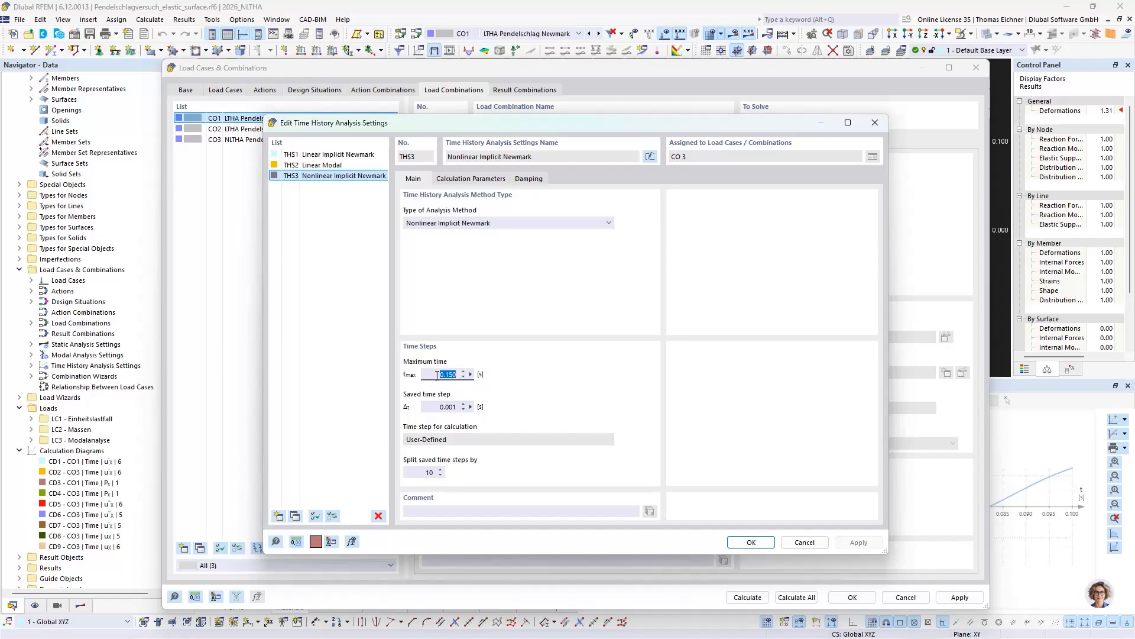
click(435, 406)
click(424, 472)
Review the mass matrix settings and Rayleigh damping parameters of THS3, and accept the time history analysis settings
click(482, 178)
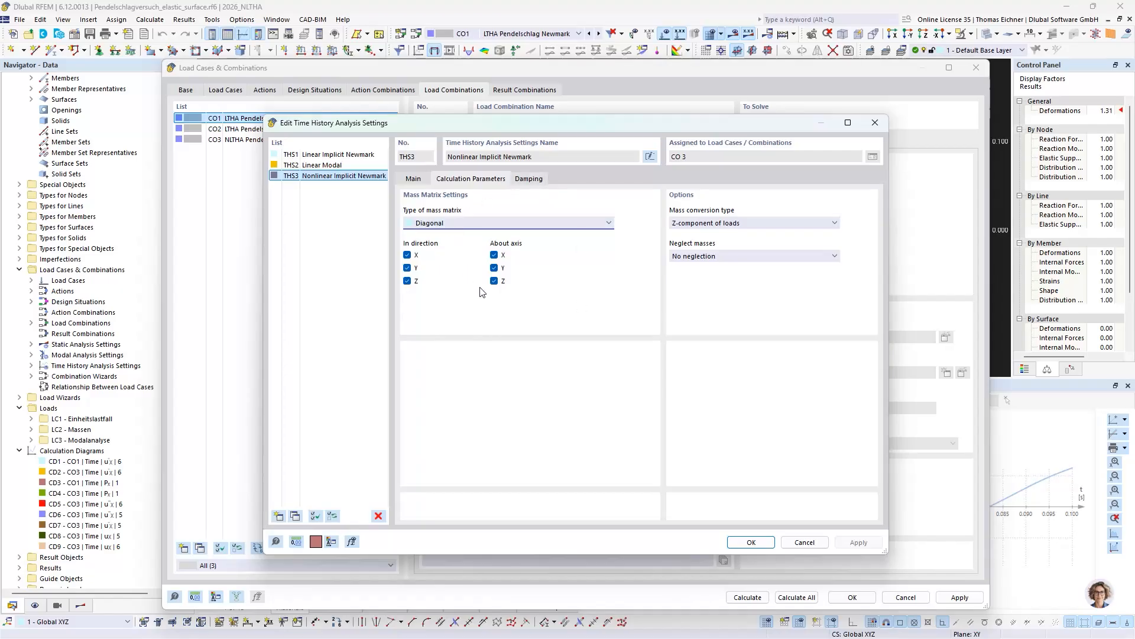
click(536, 183)
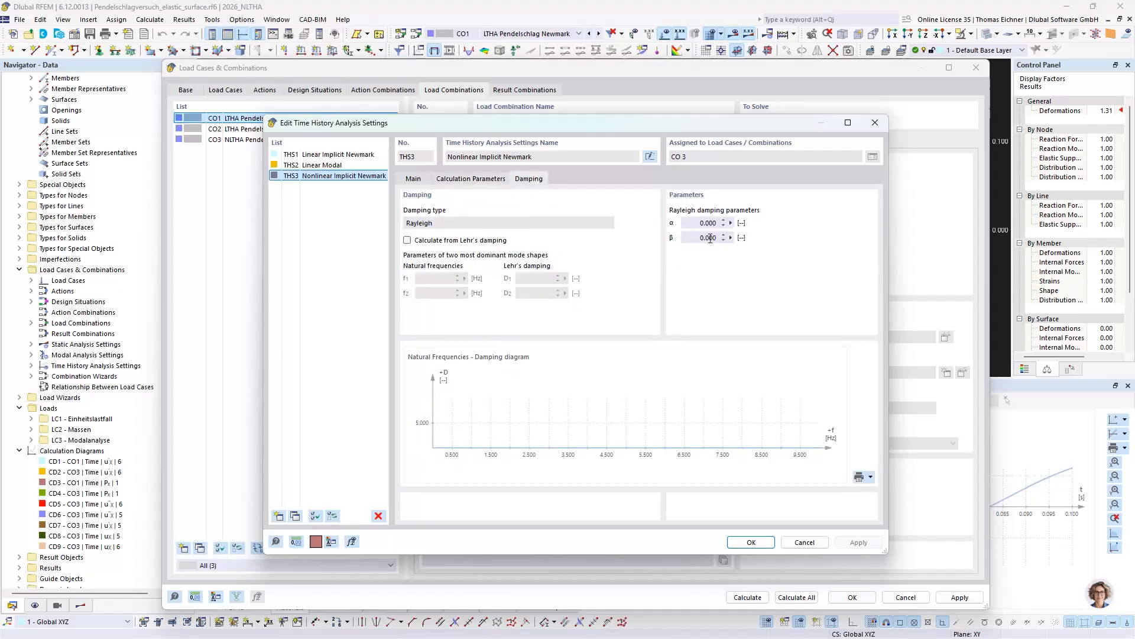
click(700, 223)
key(Tab)
key(shift+Tab)
click(752, 543)
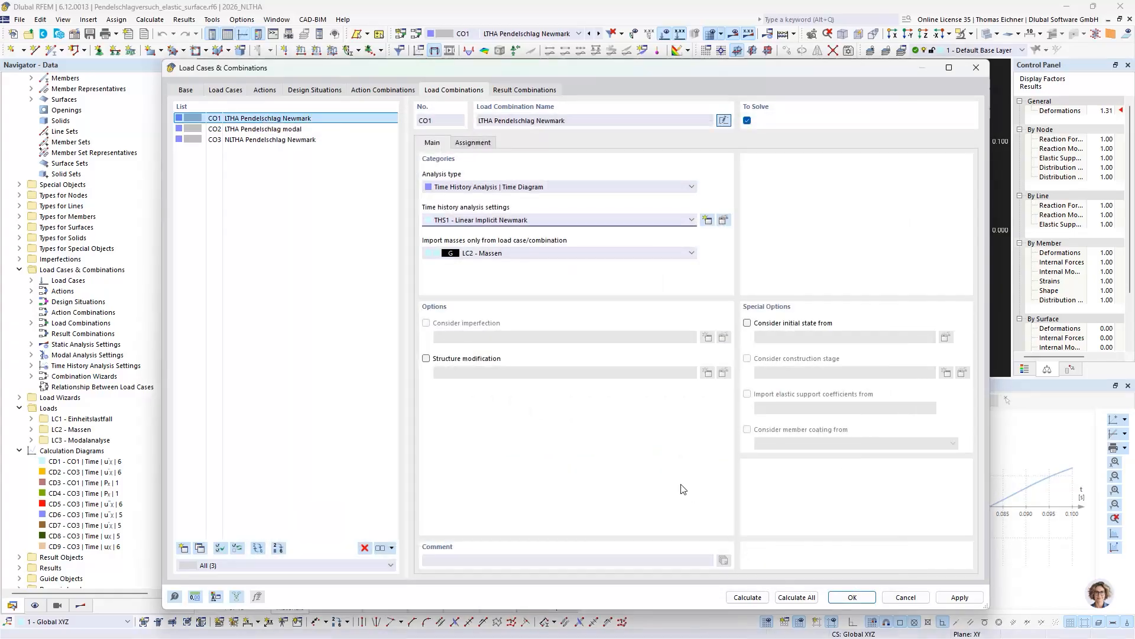
Review the analysis settings assigned to load combinations CO2, CO3 and CO1, and close the load combination settings
click(296, 129)
click(288, 141)
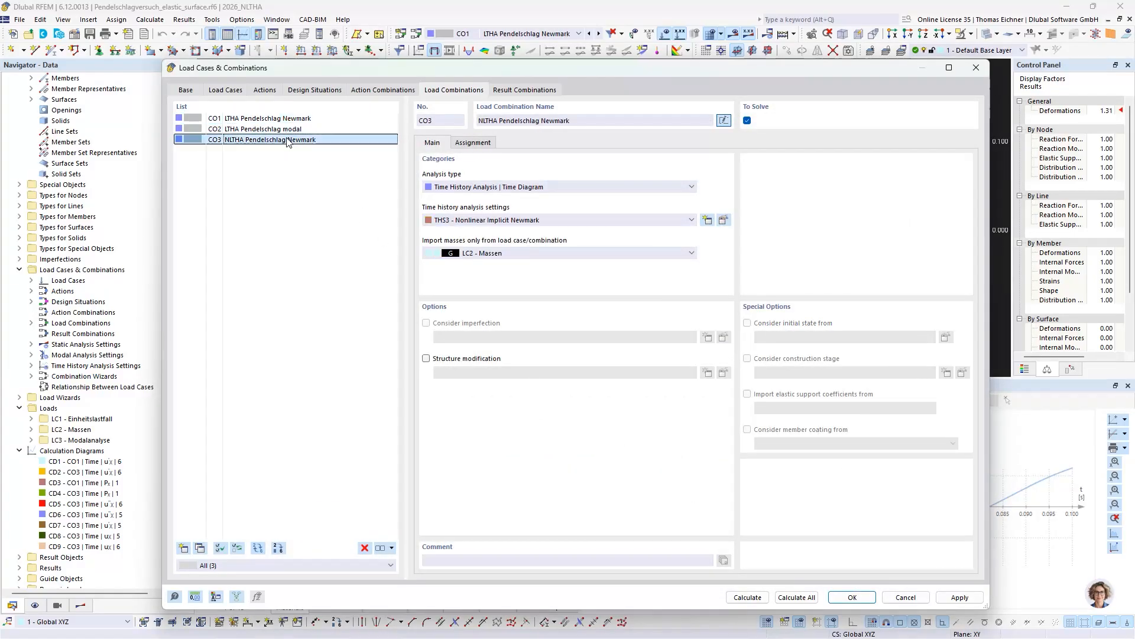
click(289, 132)
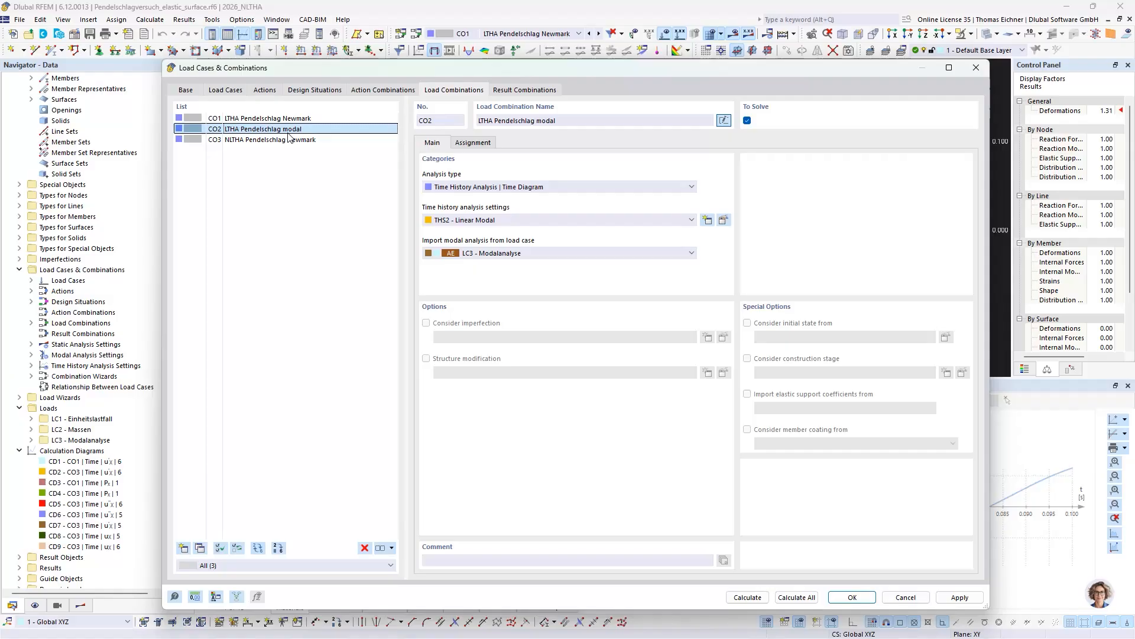
key(Up)
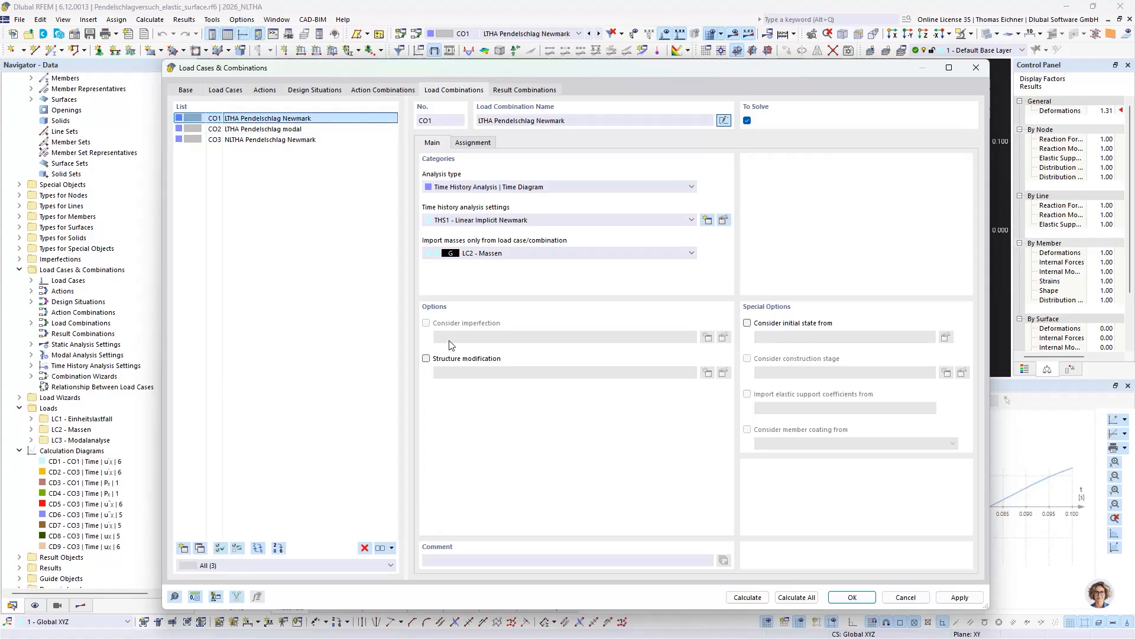
click(853, 597)
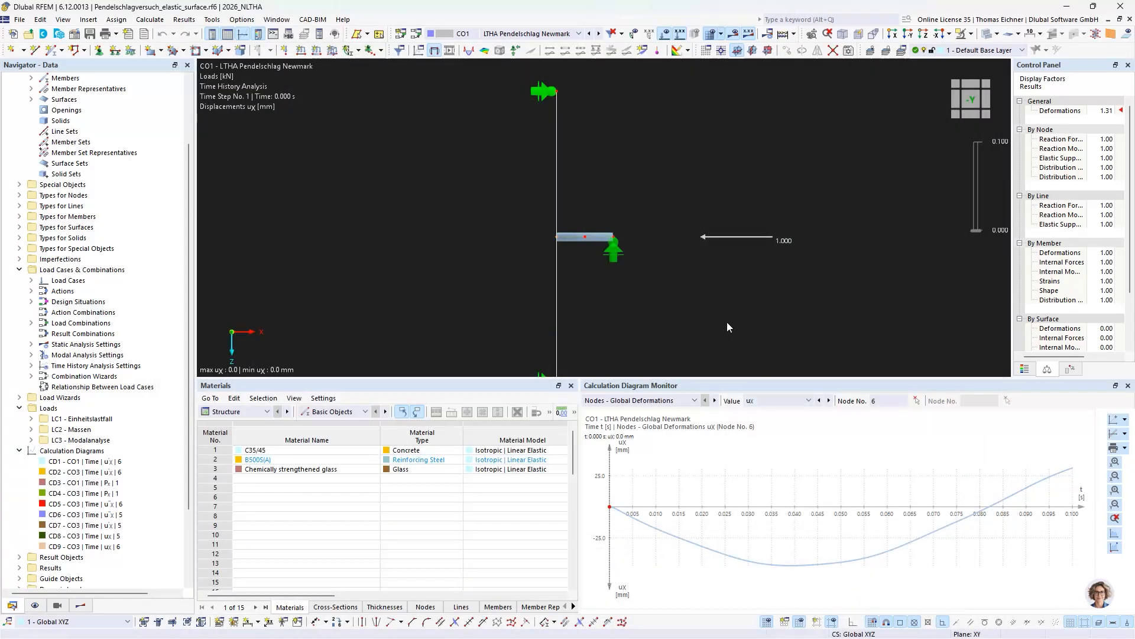
Show the time history result options for CO1 and check the node 6 displacement diagram against the impact model
scroll(727, 323, down, 3)
middle_drag(816, 264, 770, 218)
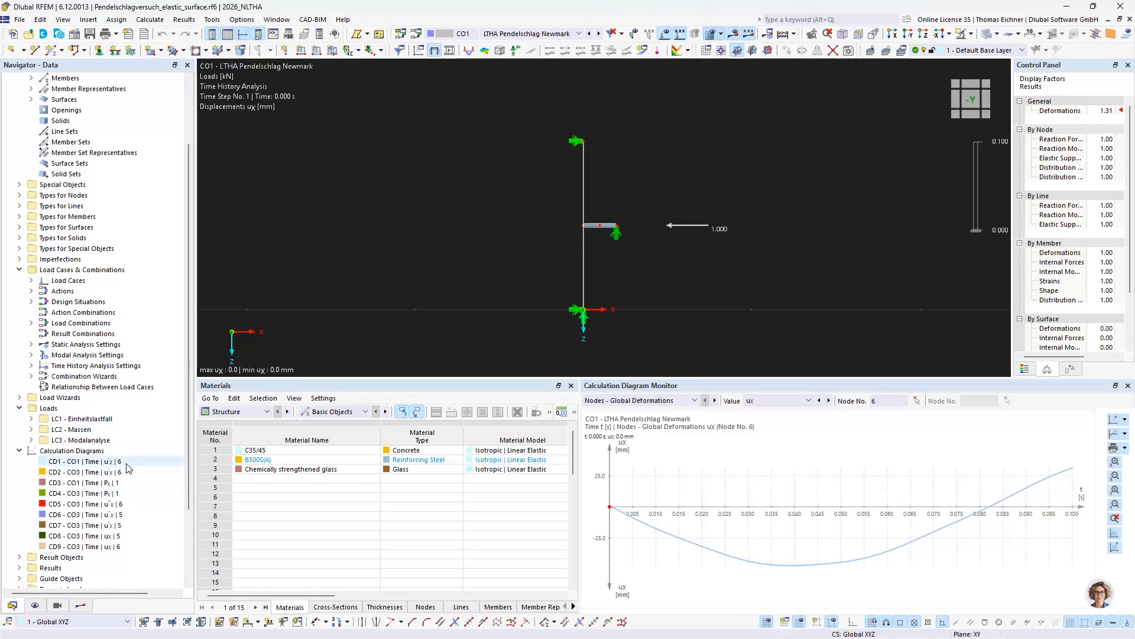
click(504, 34)
click(502, 34)
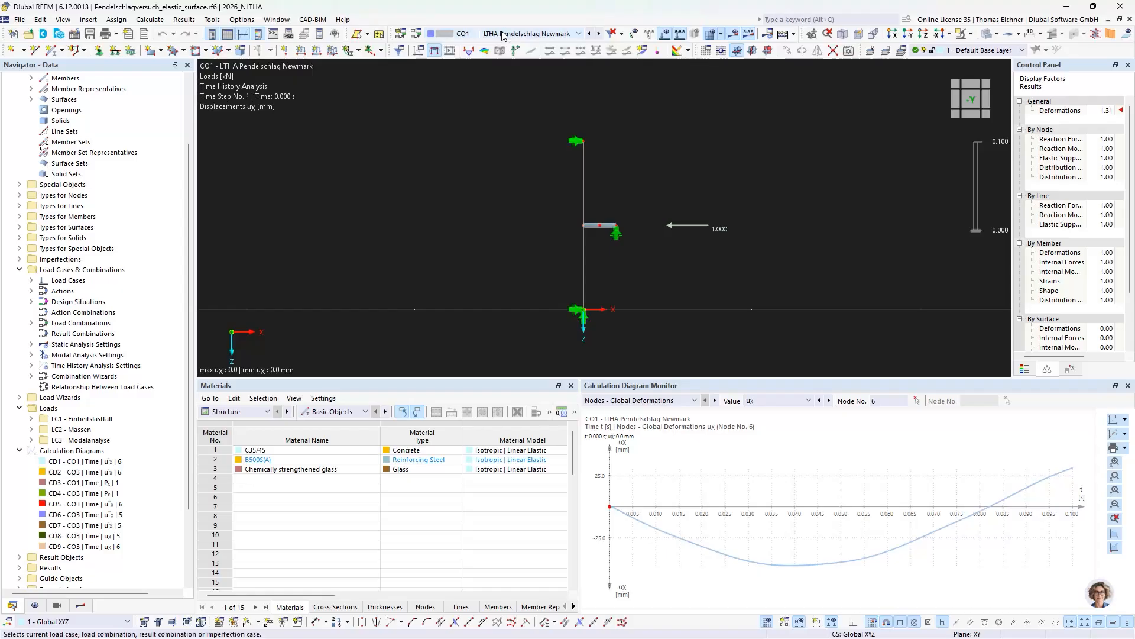
click(81, 605)
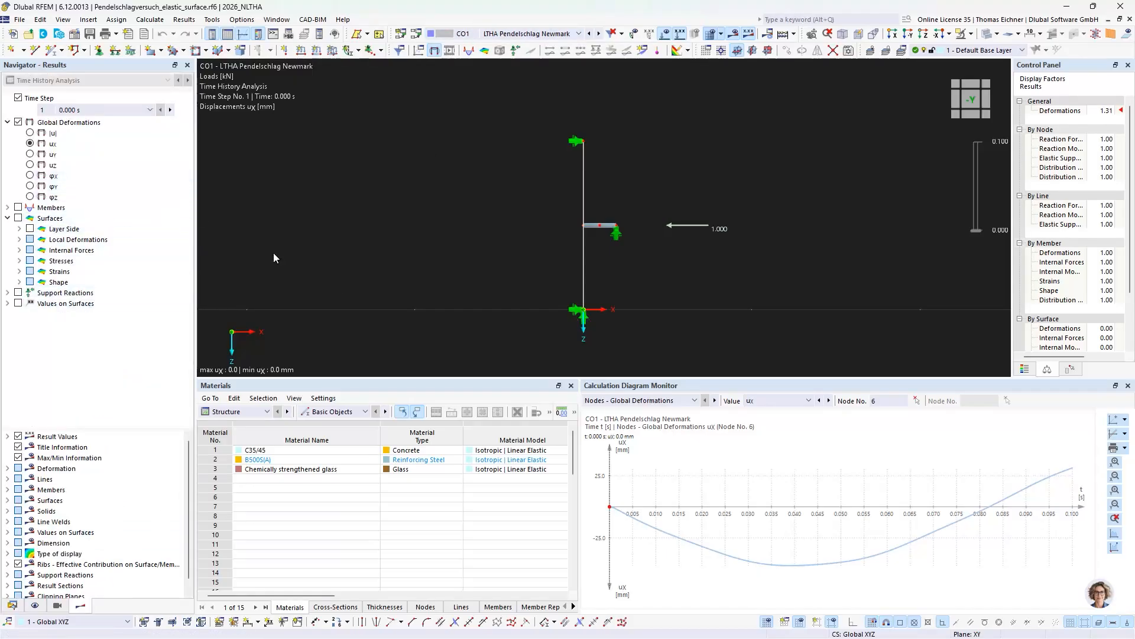
click(775, 402)
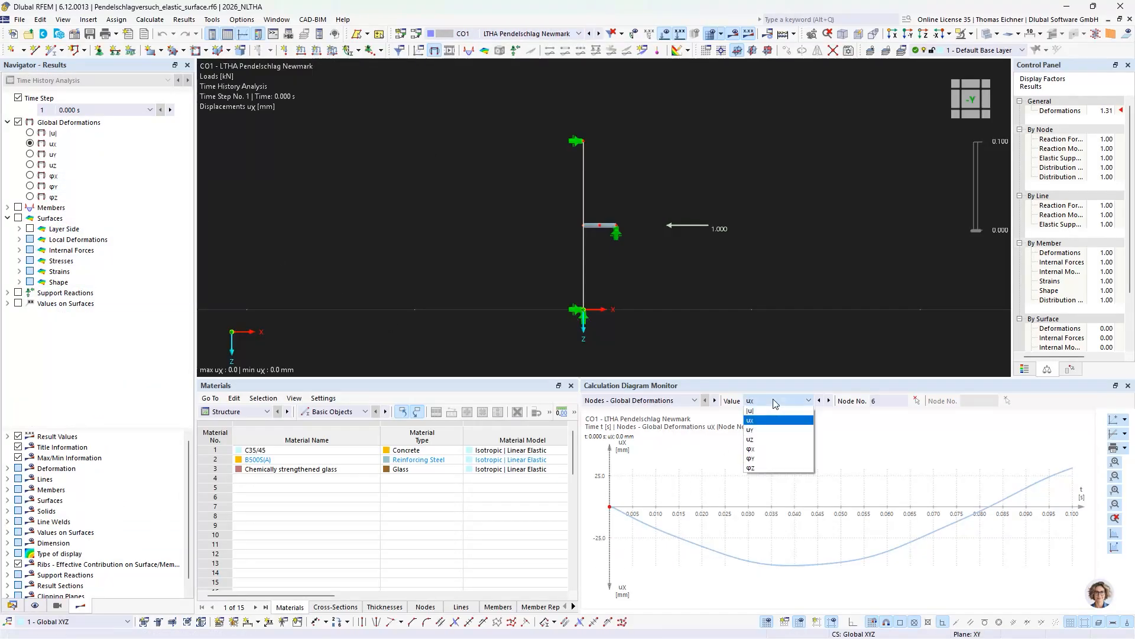
click(775, 402)
scroll(639, 305, up, 1)
middle_drag(716, 253, 643, 274)
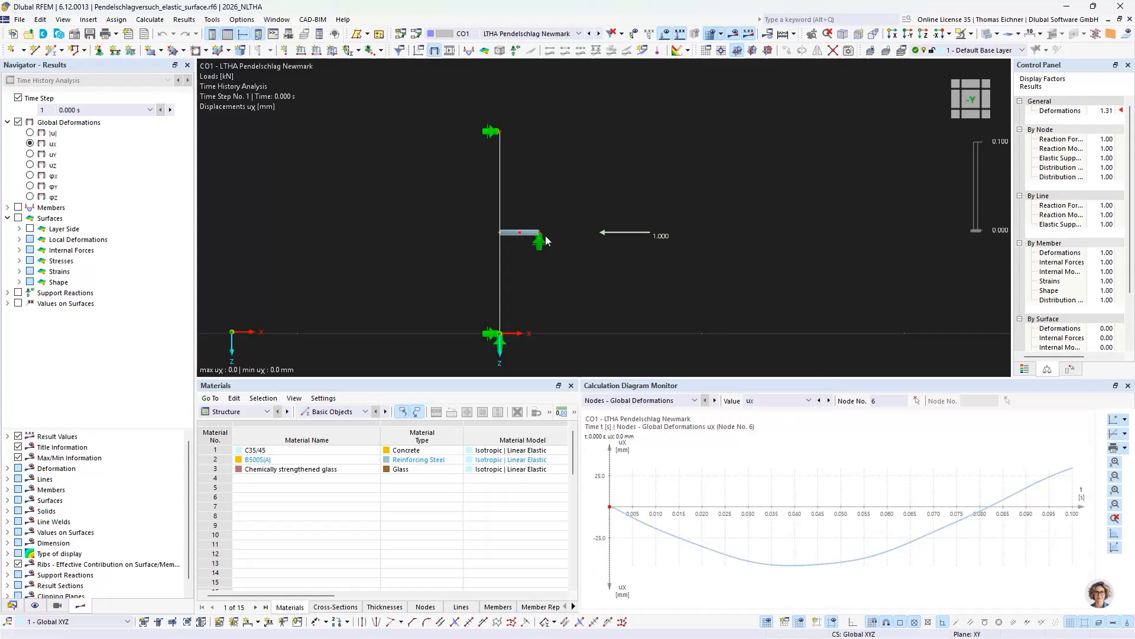
mouse_move(541, 236)
Set the deformation display factor to 5.00 and animate the CO1 displacements ux over the time steps
right_click(93, 117)
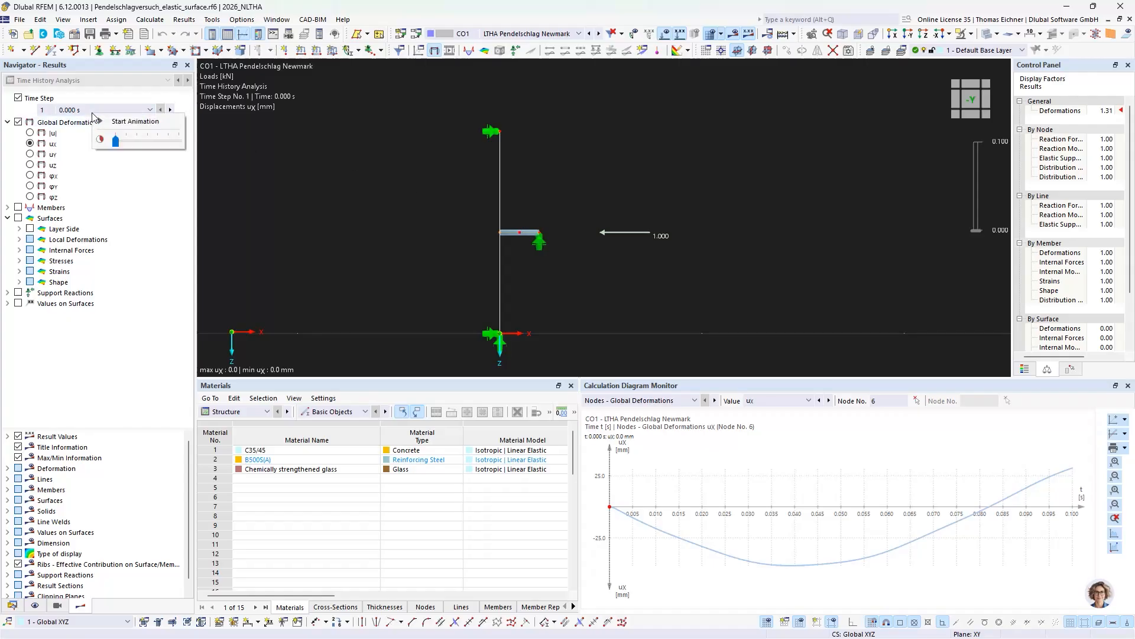
click(1105, 110)
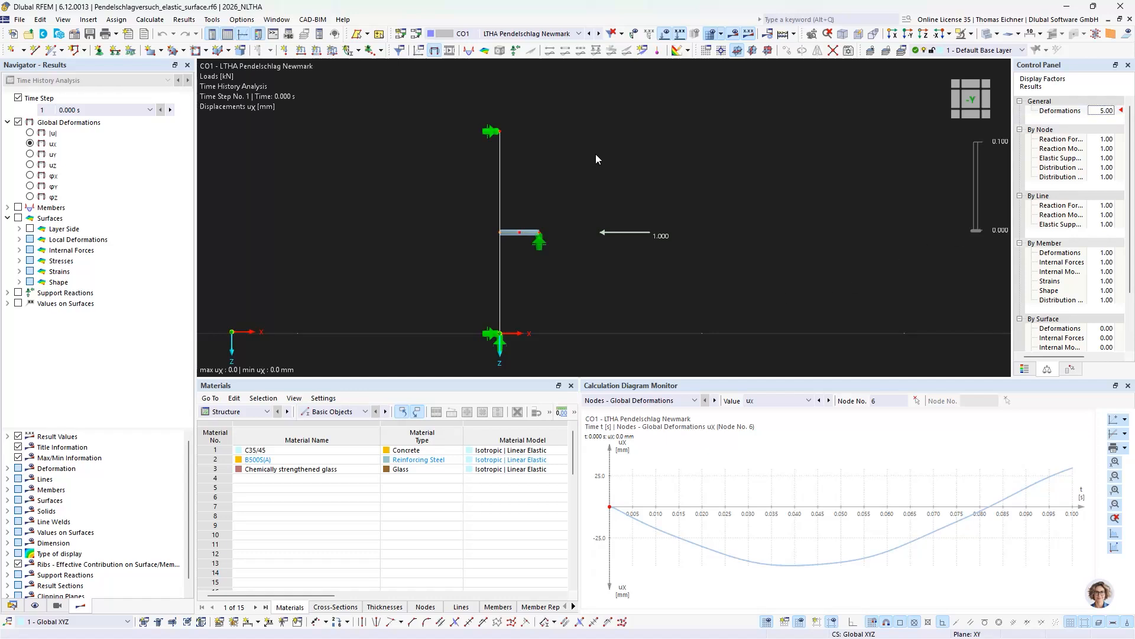
right_click(61, 111)
click(81, 118)
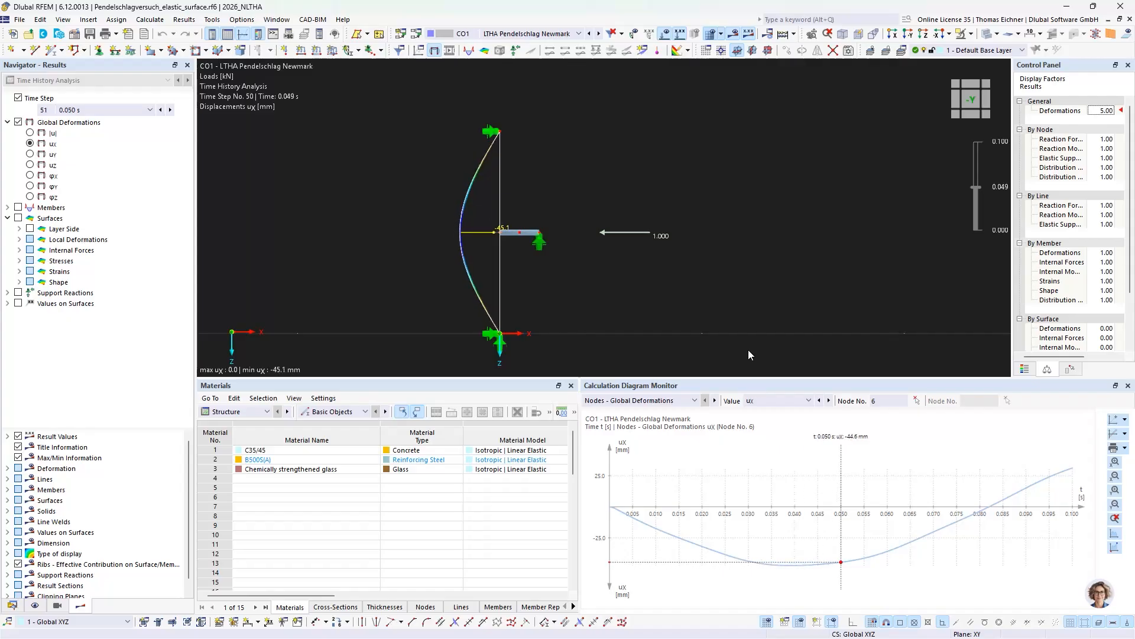
Open calculation diagram CD1 to examine the CO1 velocity of node 6 over time, and close it
click(12, 605)
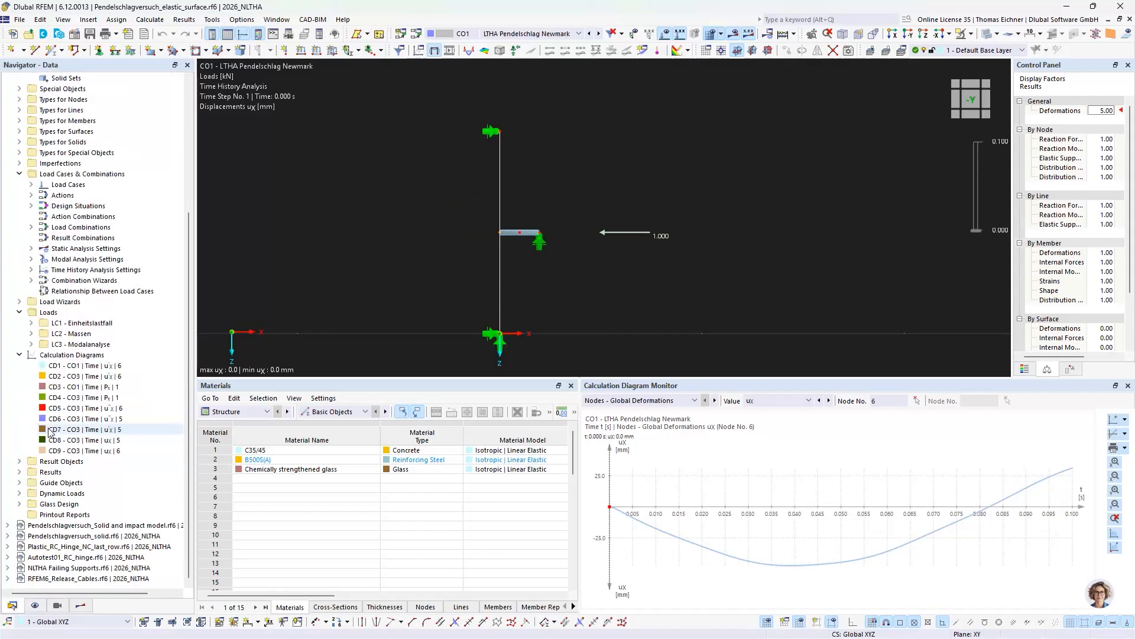
click(97, 366)
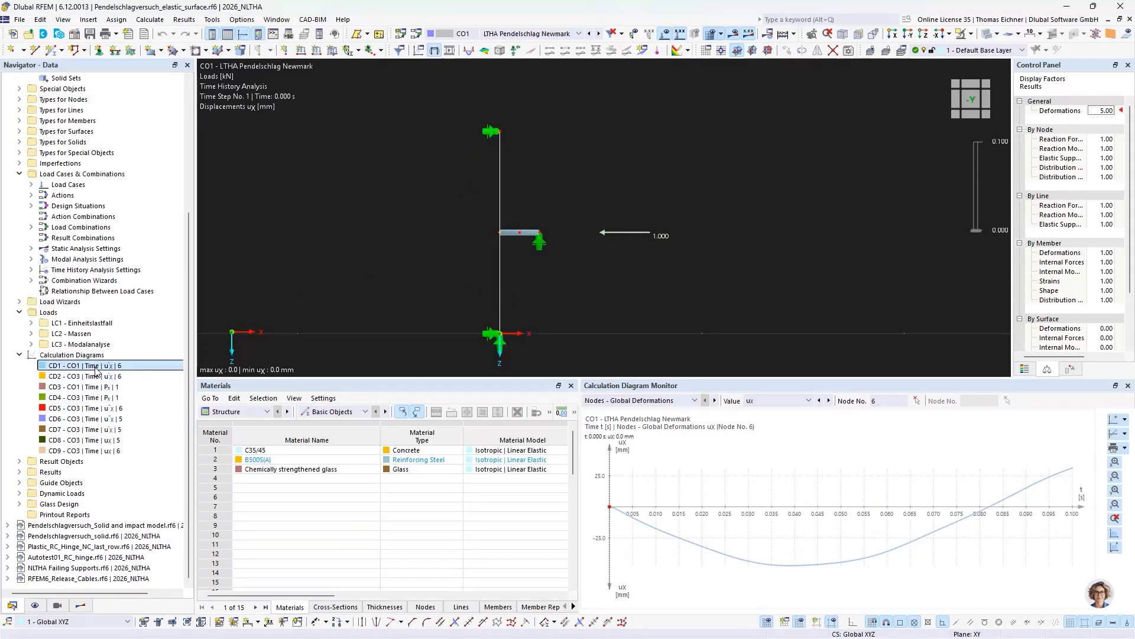
double_click(97, 371)
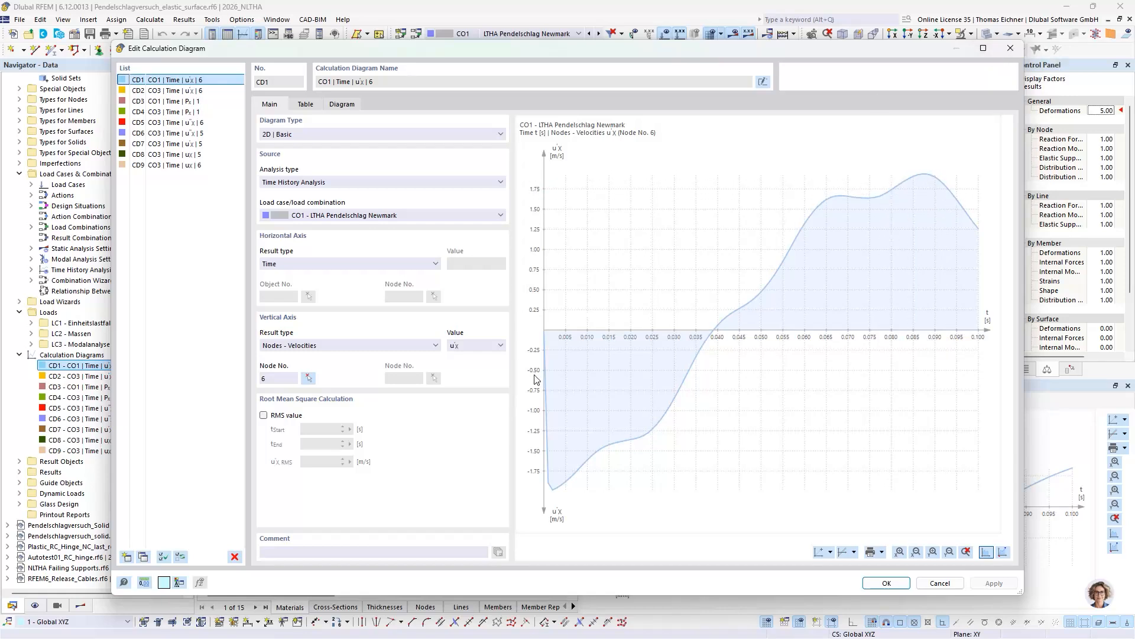
click(1010, 48)
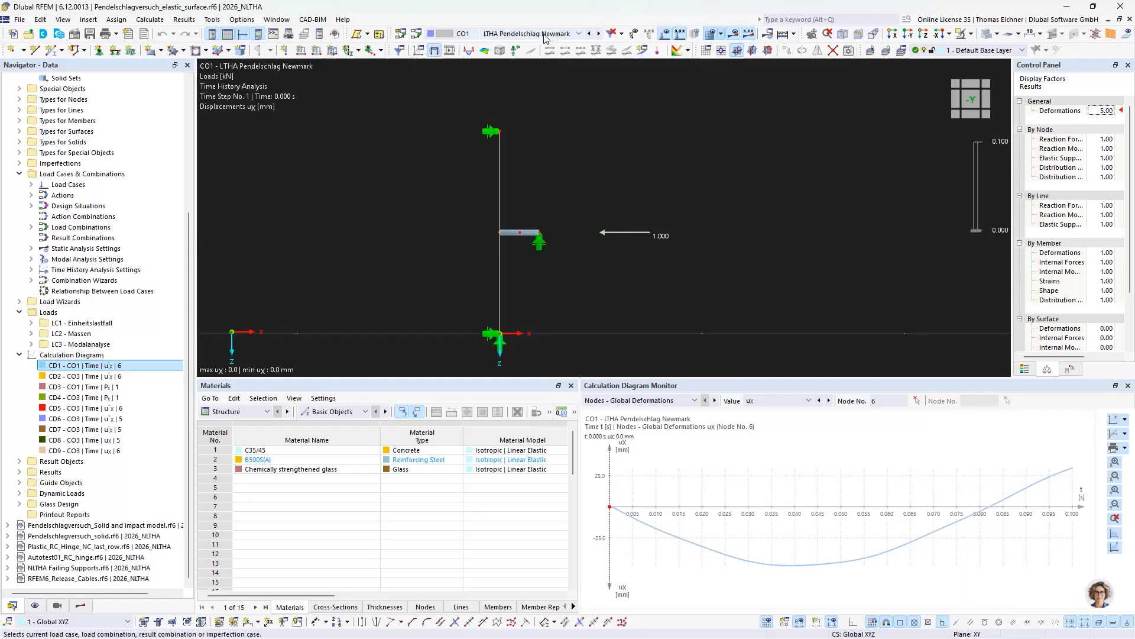
Switch the results to CO3 NLTHA Pendelschlag Newmark, compare node 6's ux diagram with CO2 LTHA Pendelschlag modal, and return to CO3
click(567, 34)
click(549, 101)
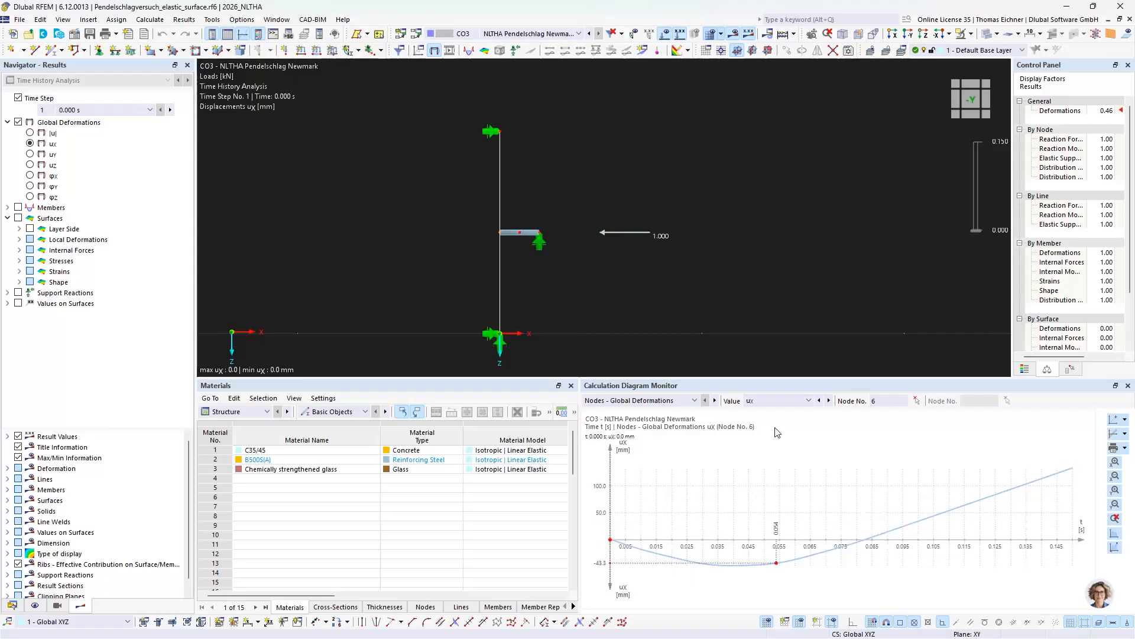
click(591, 35)
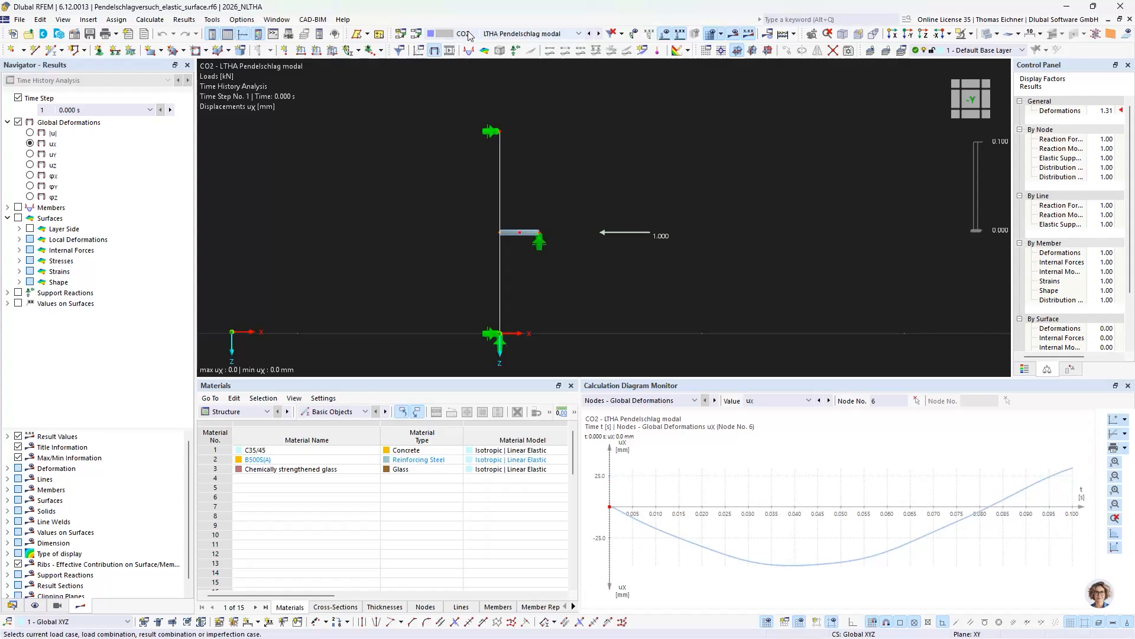
click(533, 34)
click(508, 83)
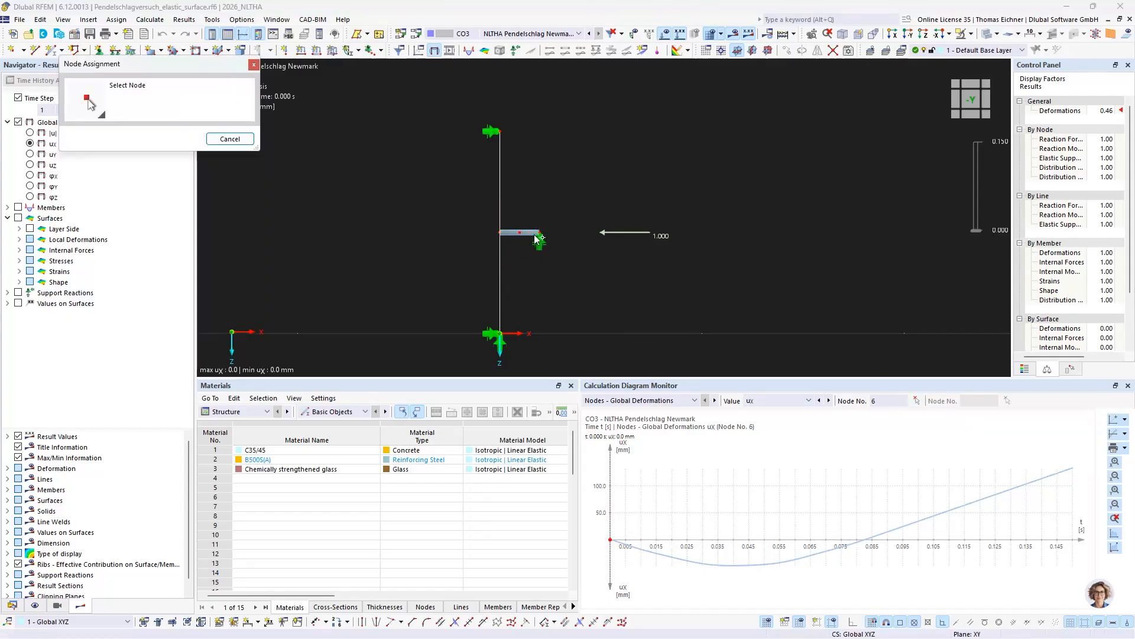
Plot the CO3 displacement ux of node 5 at the plate's mid-height and open the load combination selection
ctrl+middle_drag(587, 208, 607, 216)
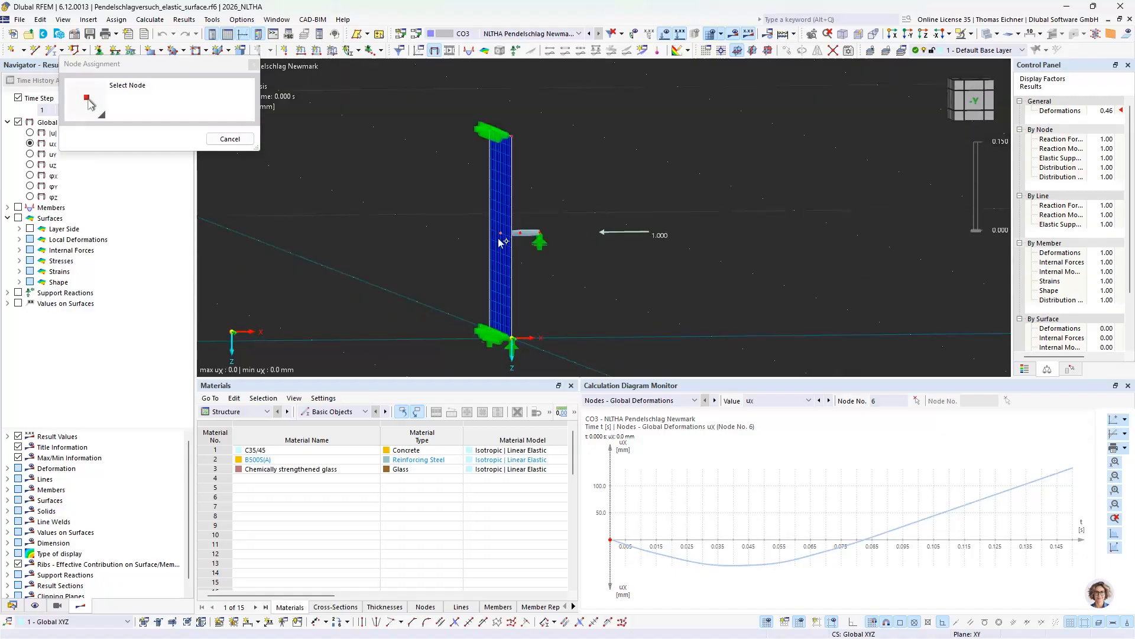
click(501, 232)
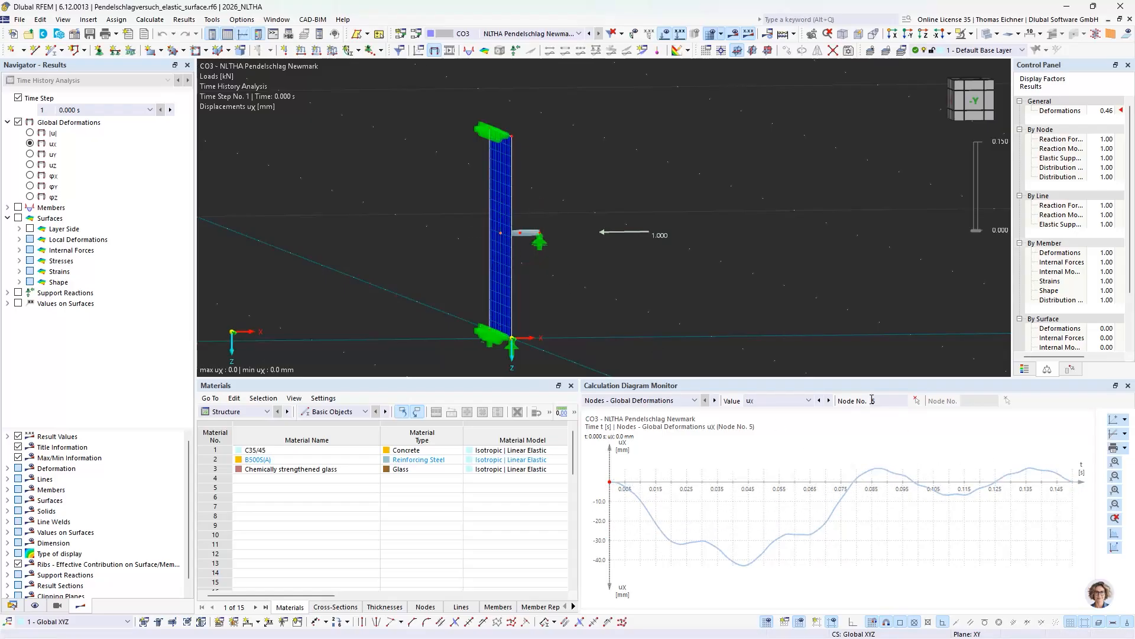
click(577, 34)
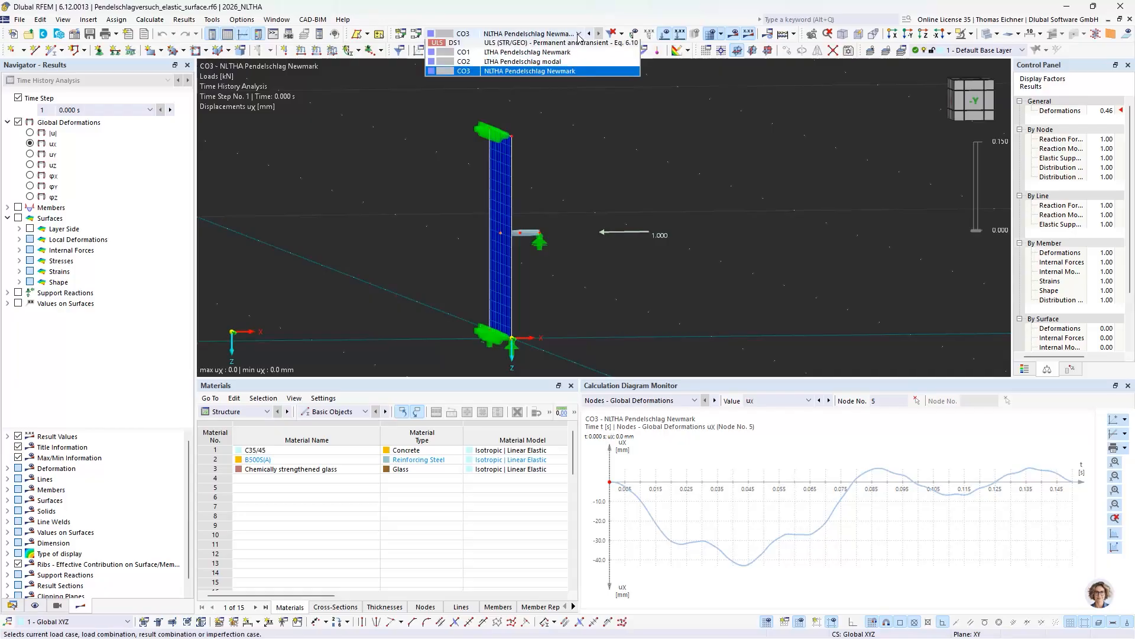
Compare the node 5 displacement diagrams of CO1 (LTHA Newmark) and CO3 (NLTHA Newmark), ending on CO3 in a side view of the model
click(505, 82)
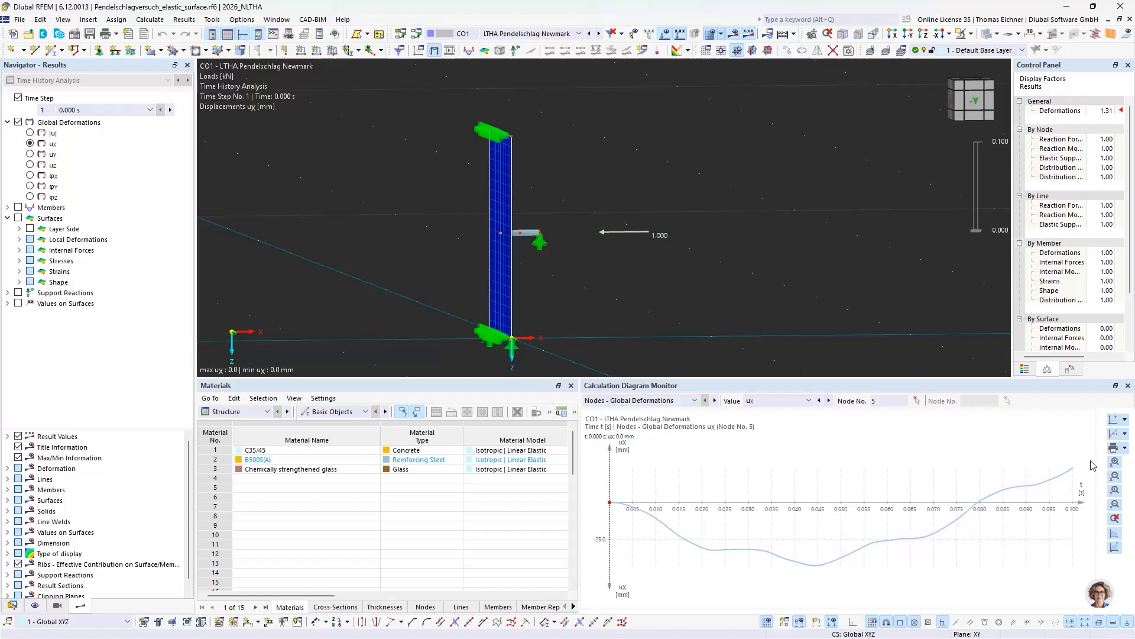
click(512, 33)
click(520, 104)
scroll(602, 236, down, 2)
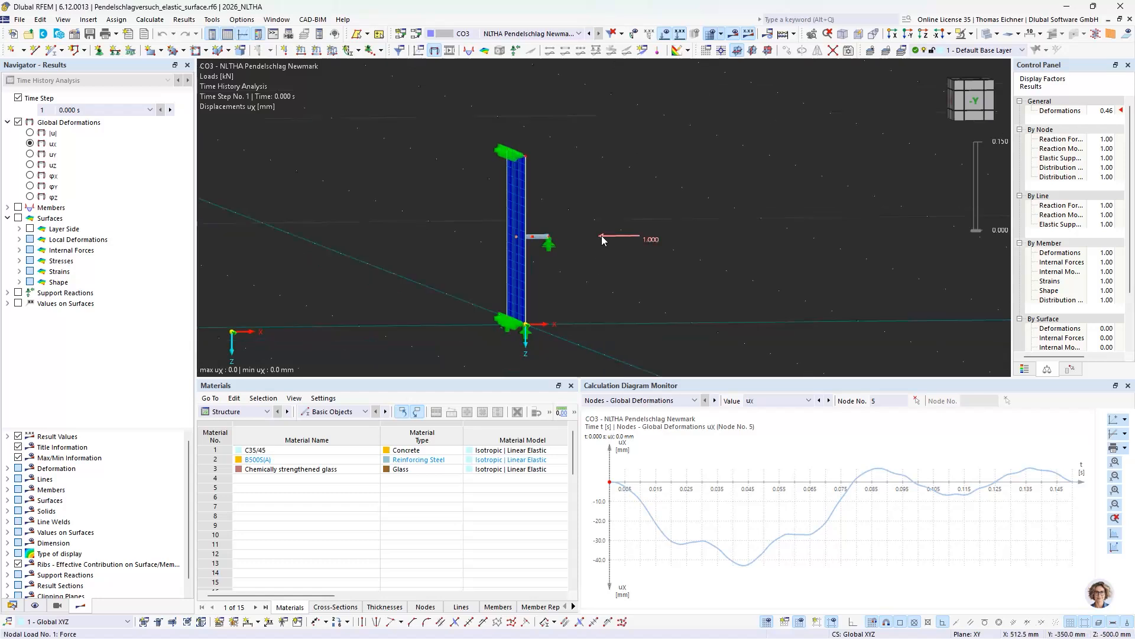
ctrl+middle_drag(717, 251, 711, 247)
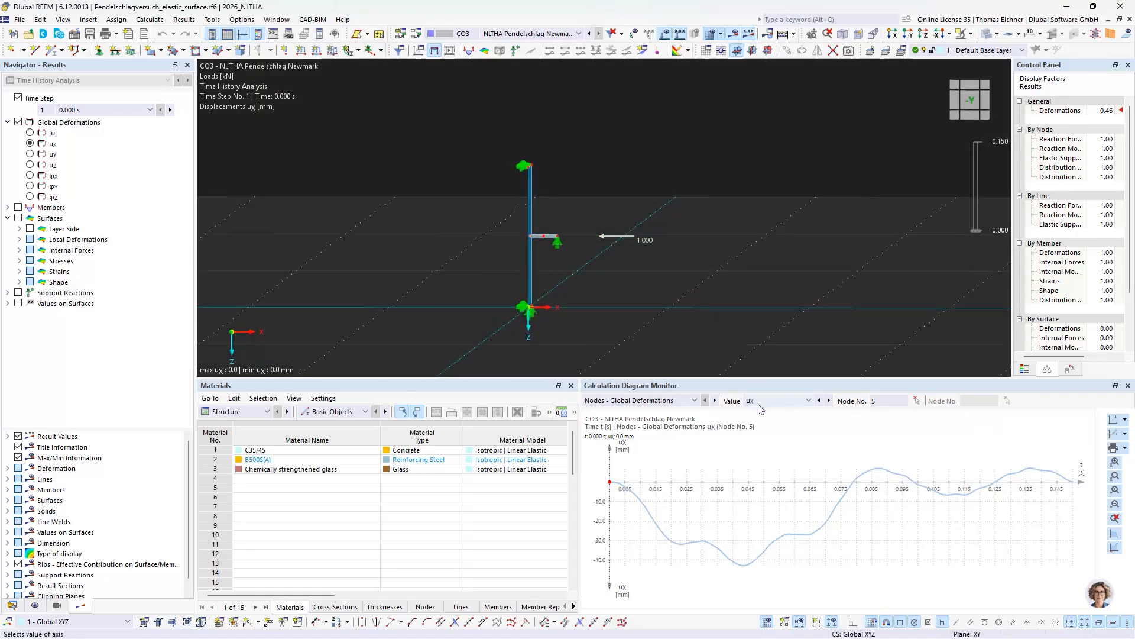
Plot the nodal velocity in the X-direction for node 6 at the impactor in the calculation diagram
click(917, 400)
click(556, 236)
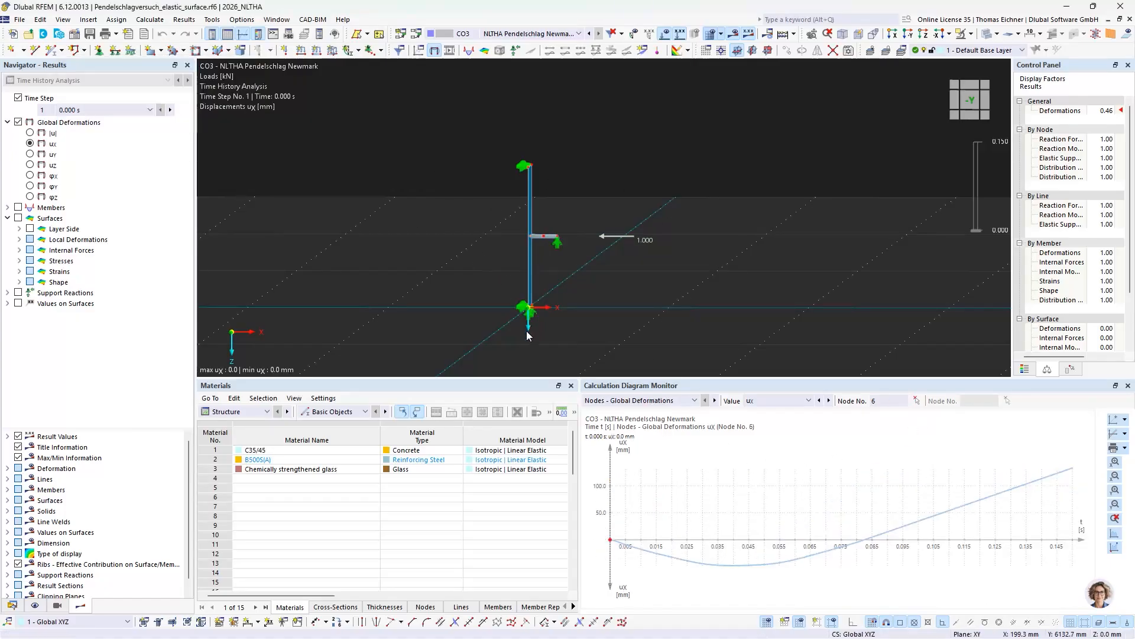
click(807, 402)
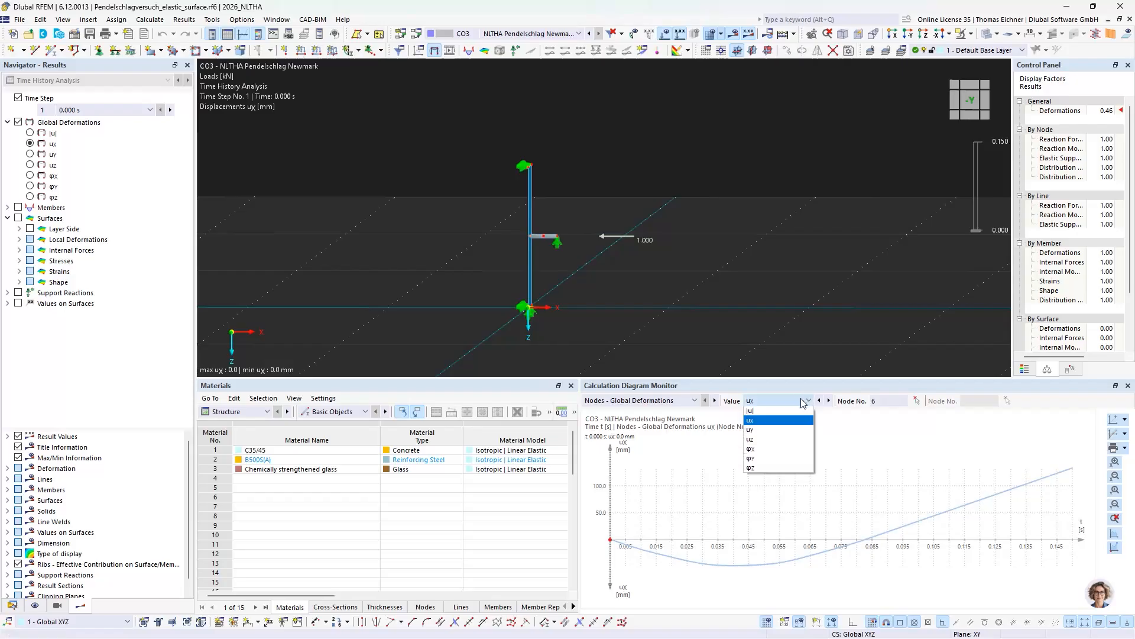
click(763, 412)
click(667, 401)
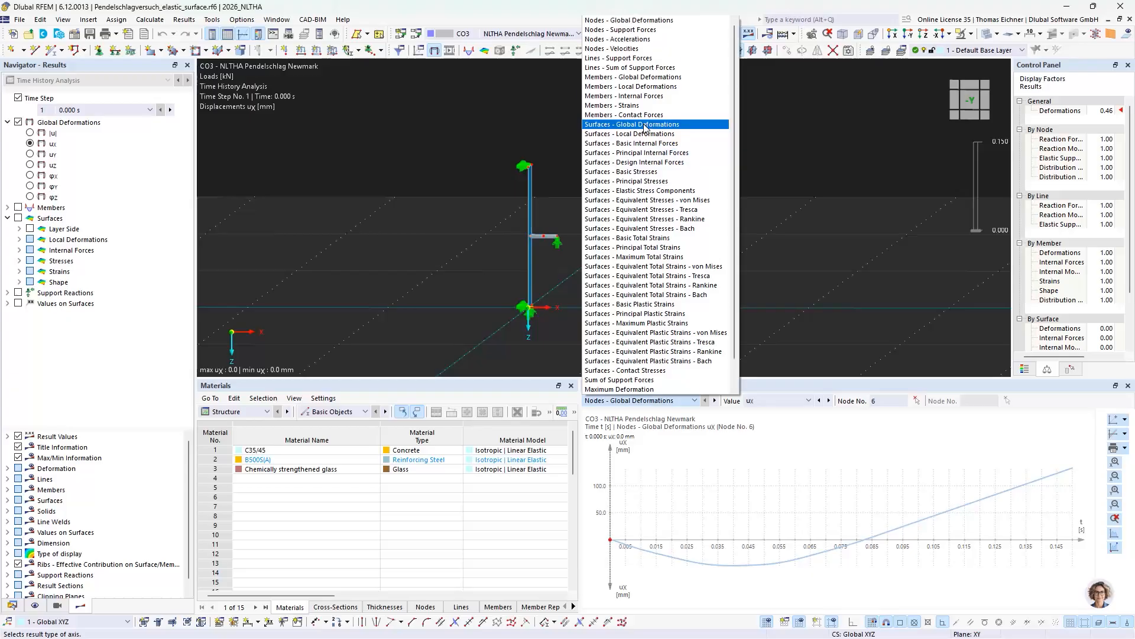
click(628, 49)
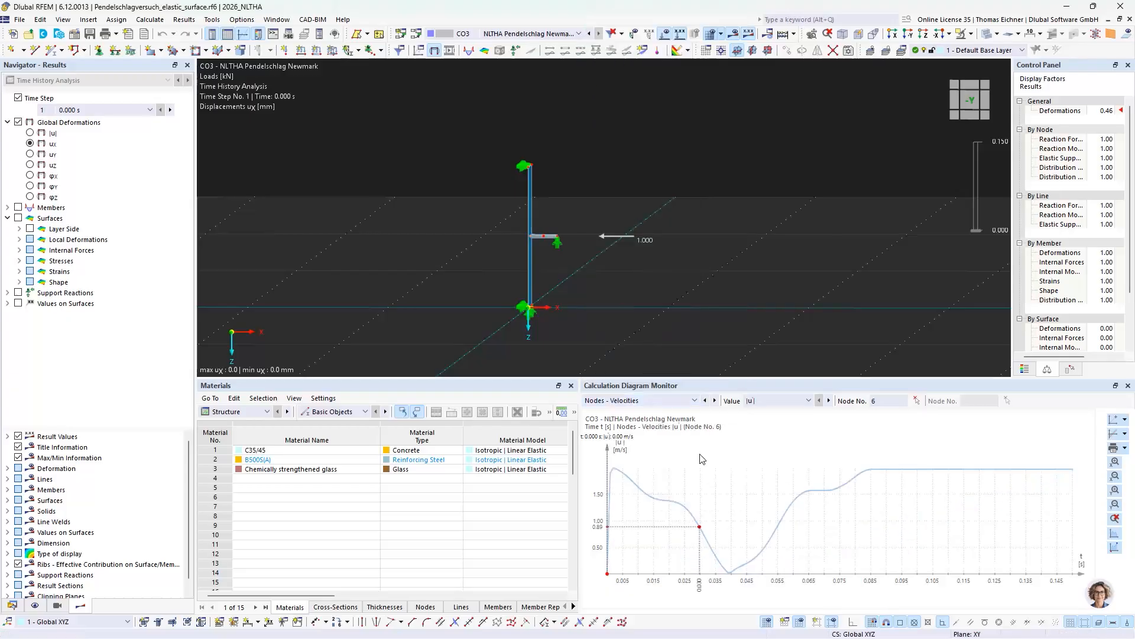
click(792, 400)
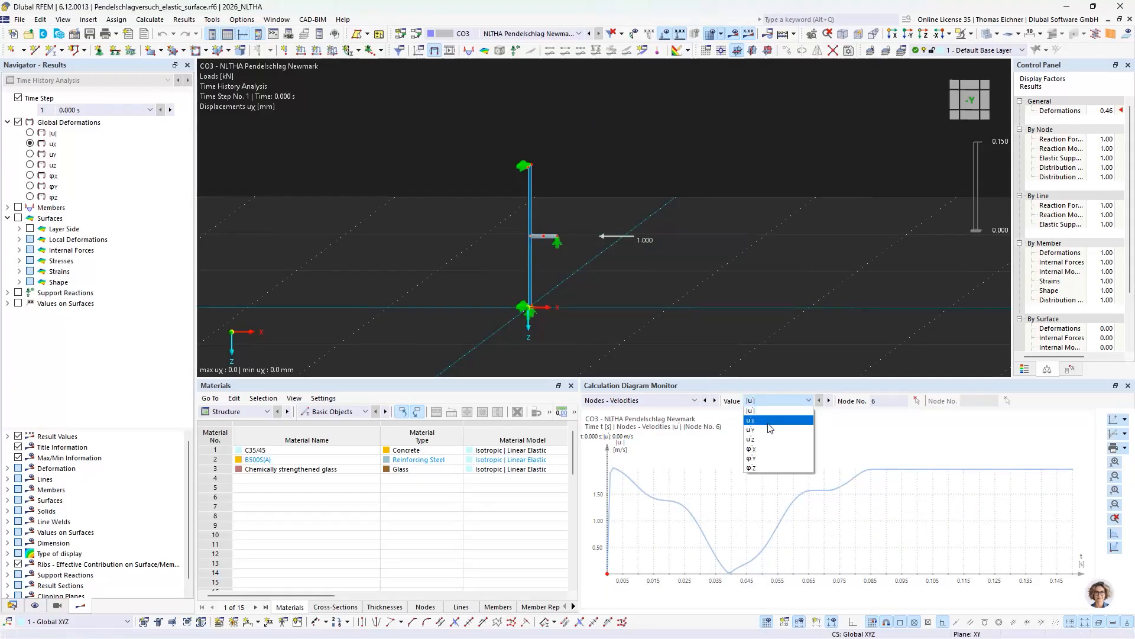
click(813, 423)
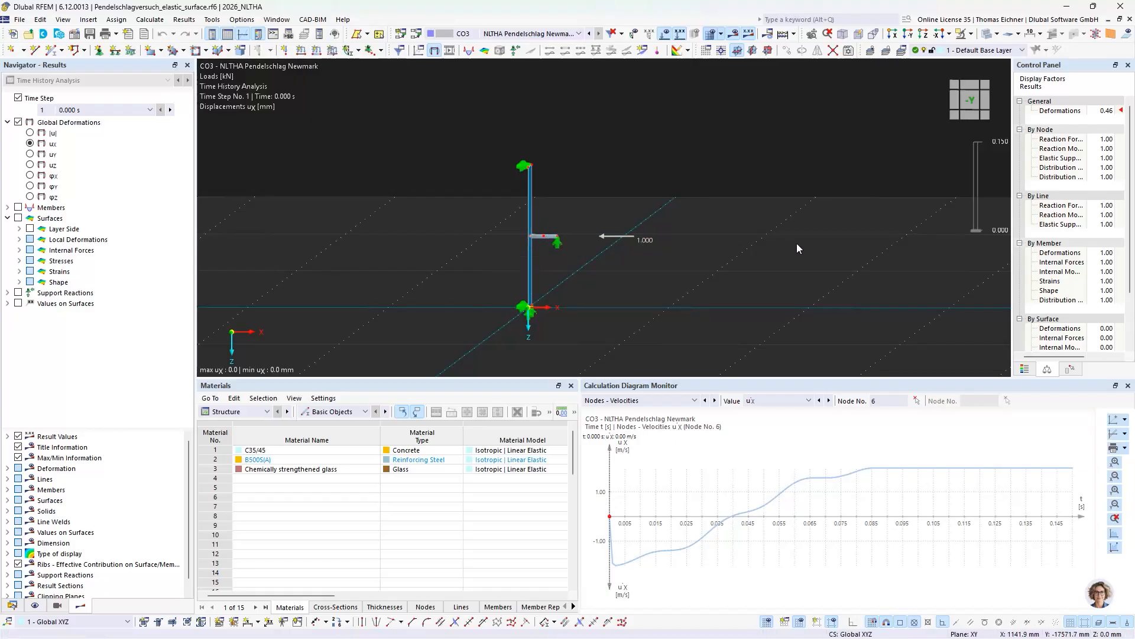
Set the general display factor for deformations to 5
right_click(78, 108)
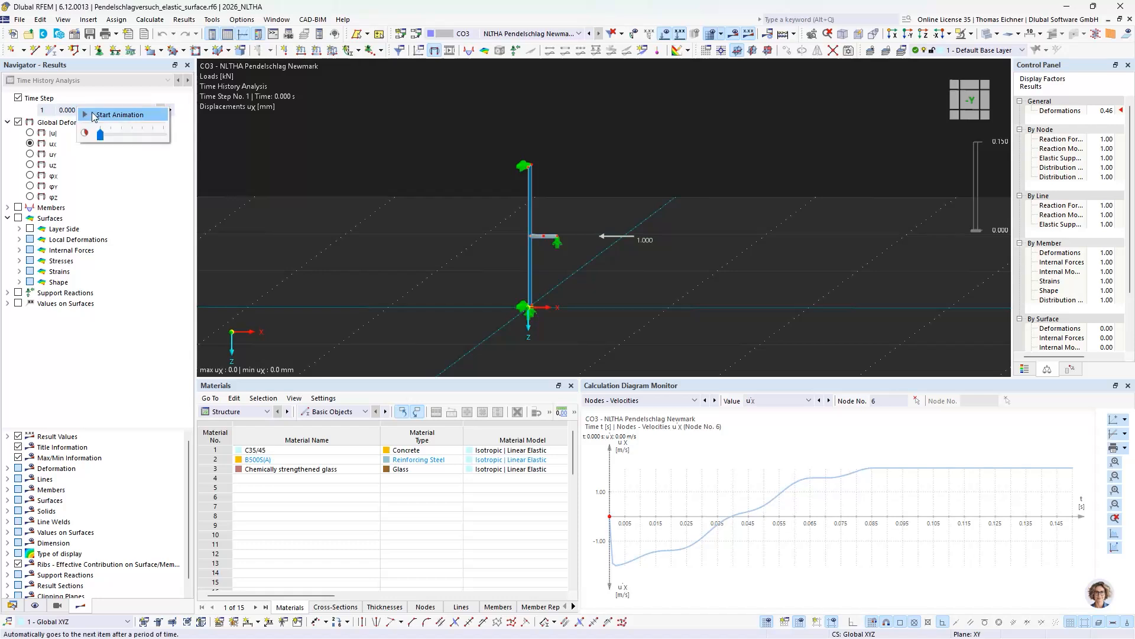
click(1105, 110)
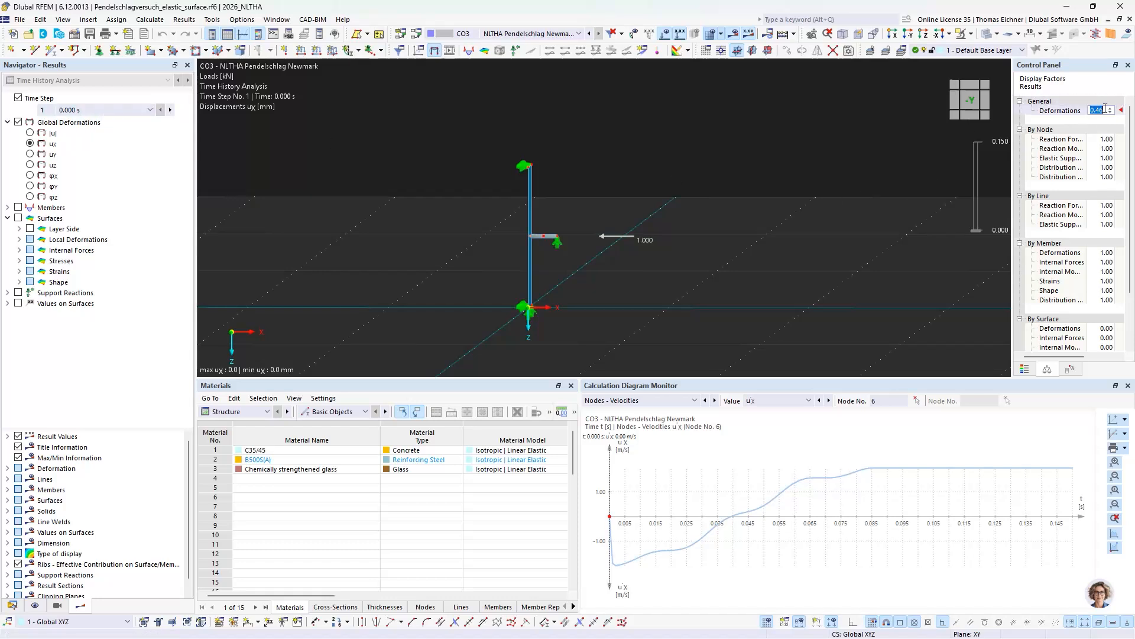
text(5)
key(Return)
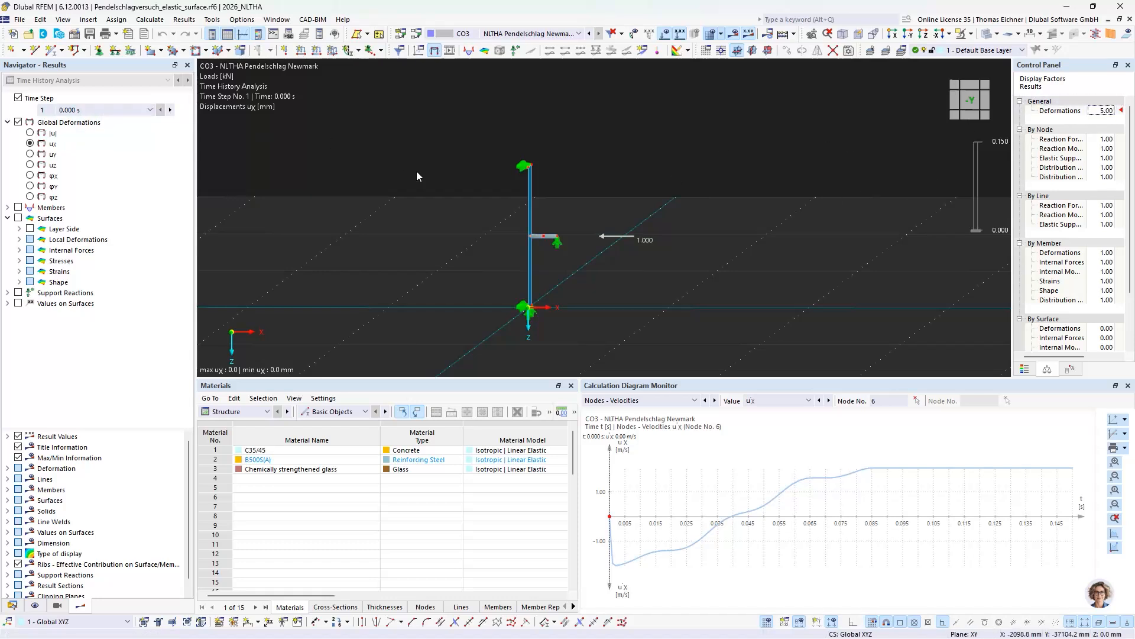
Play the time-step animation of CO3's X displacements, restart it with an adjusted step time, and stop it
right_click(106, 115)
click(112, 120)
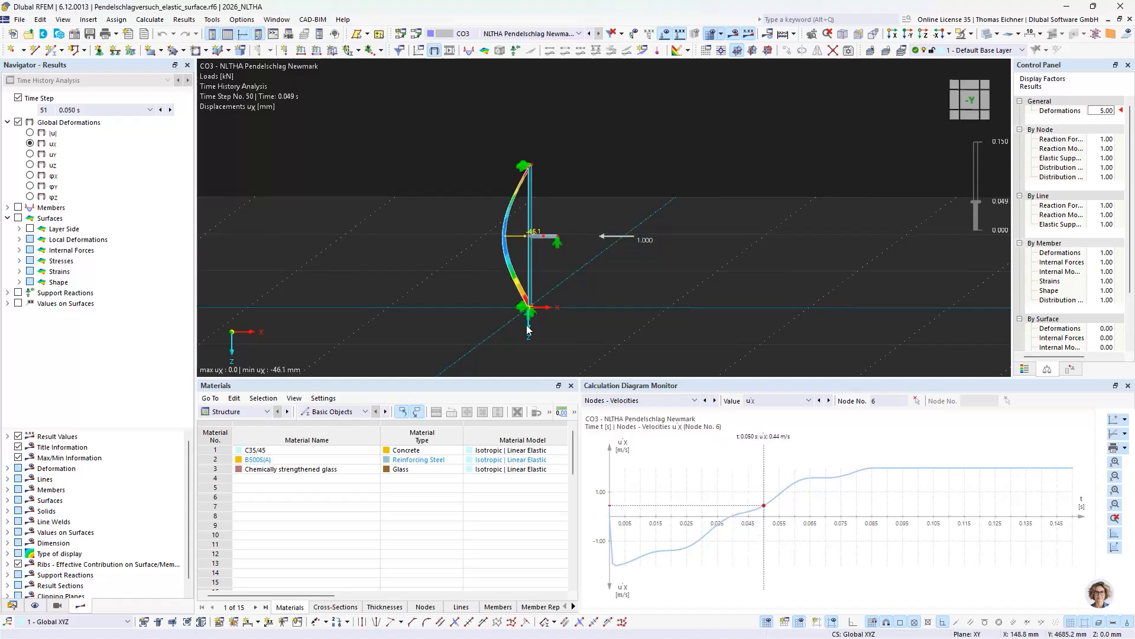
click(150, 109)
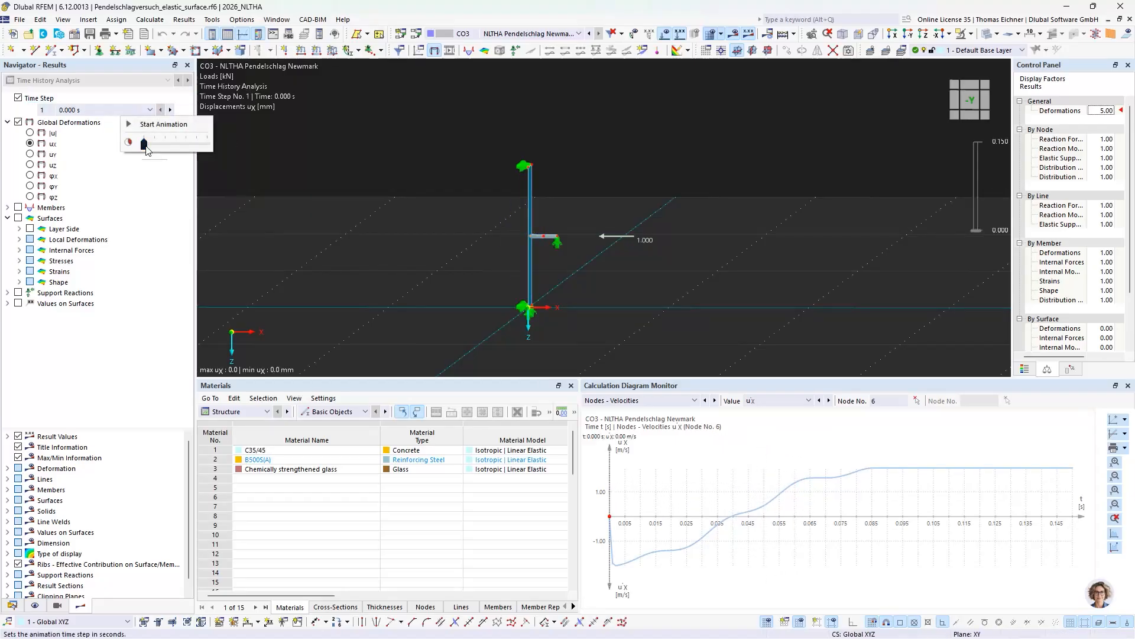
click(137, 126)
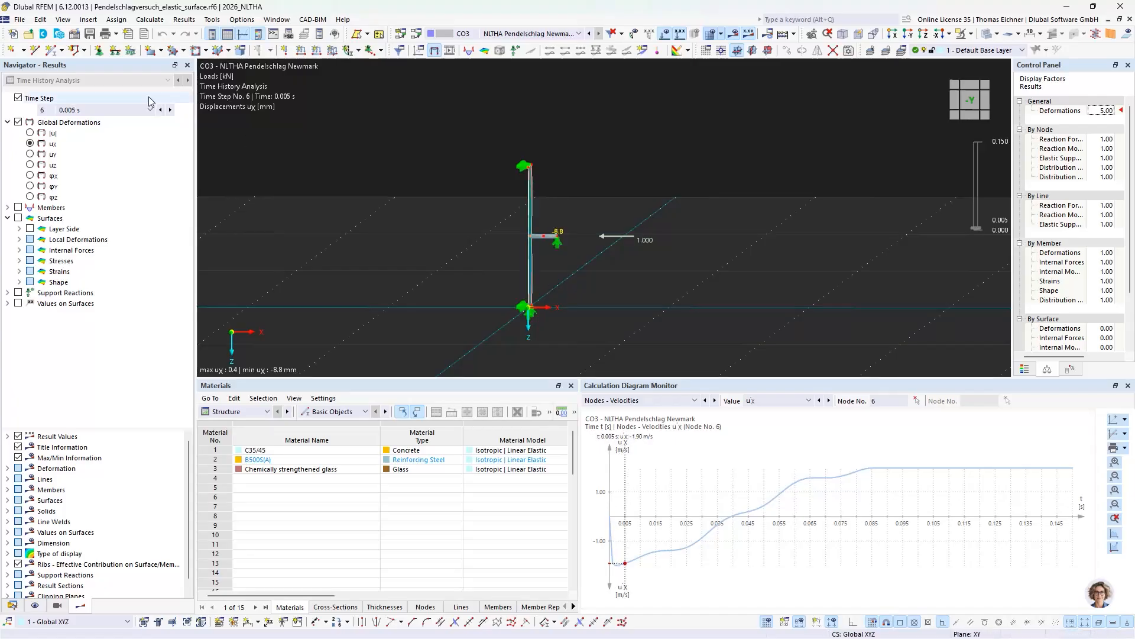
click(92, 113)
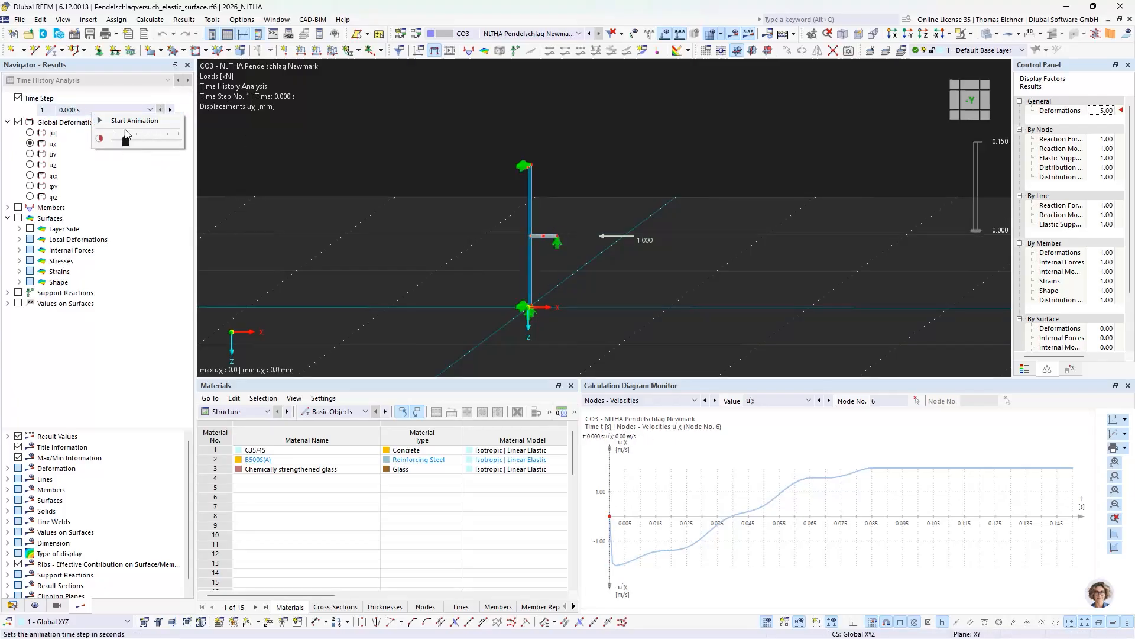
click(125, 120)
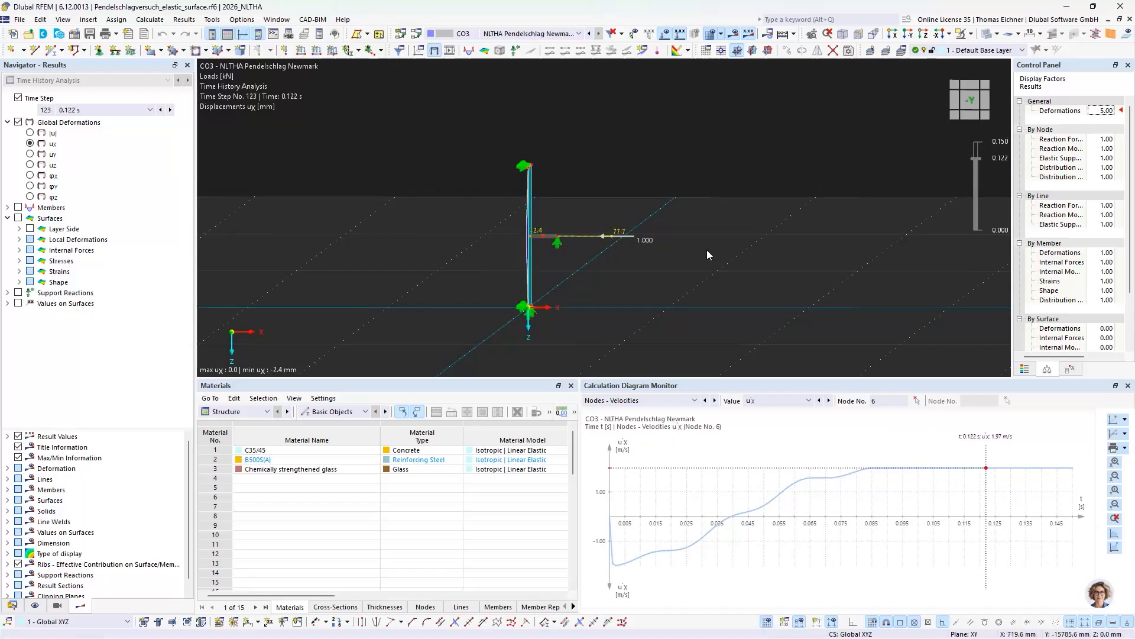
key(Escape)
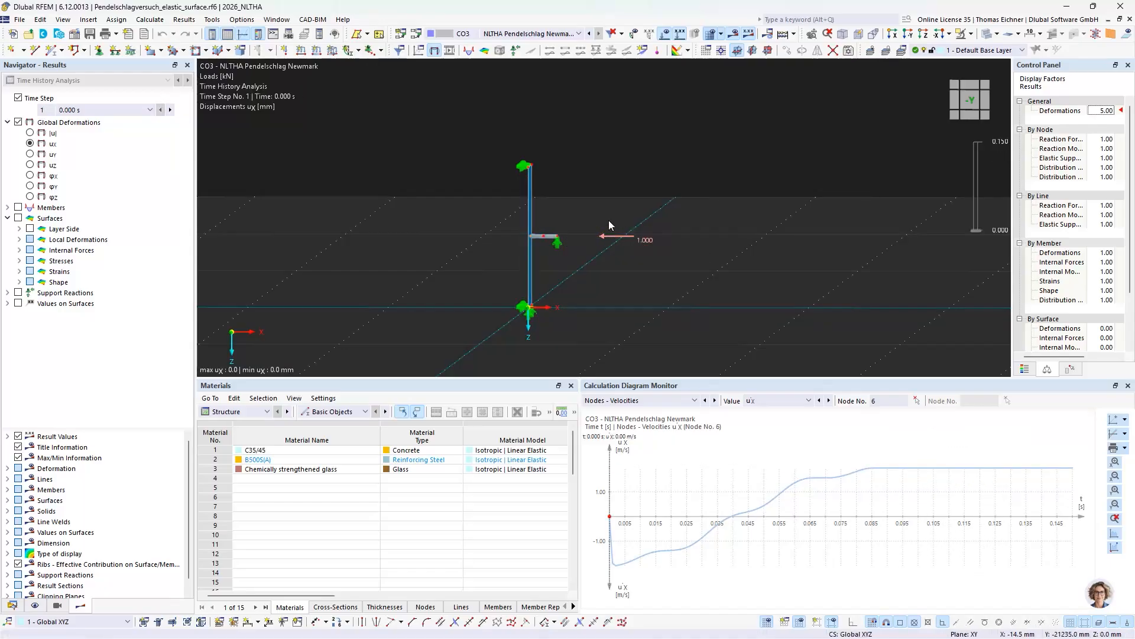
Switch to the open model Pendelschlagversuch_solid.rf6 in the project data
click(11, 605)
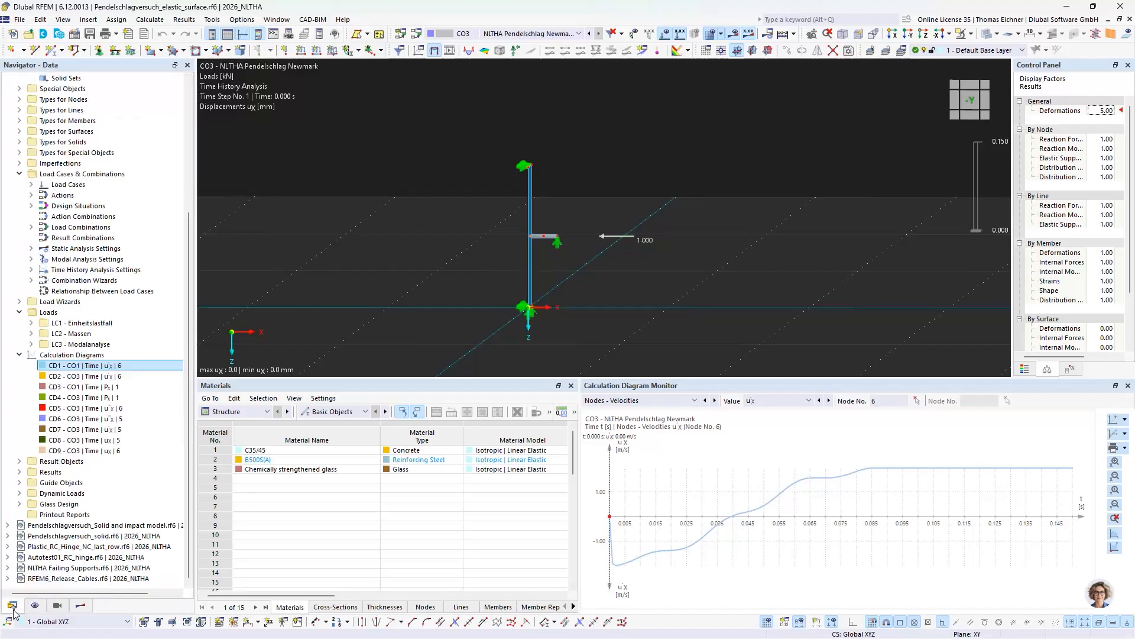
scroll(94, 389, up, 6)
click(8, 88)
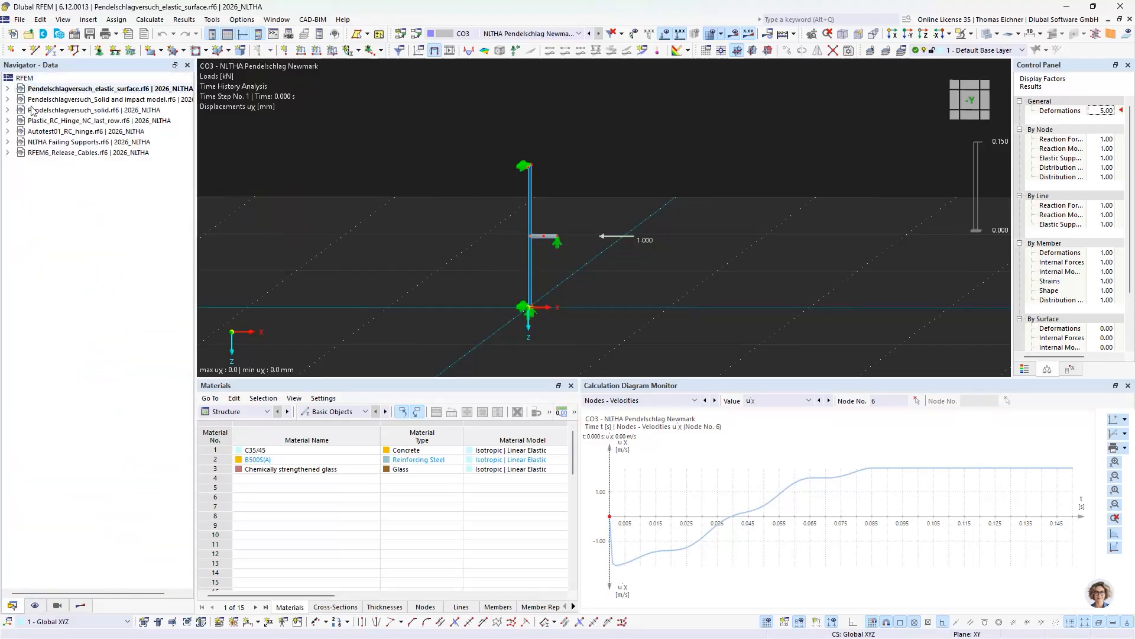
click(146, 111)
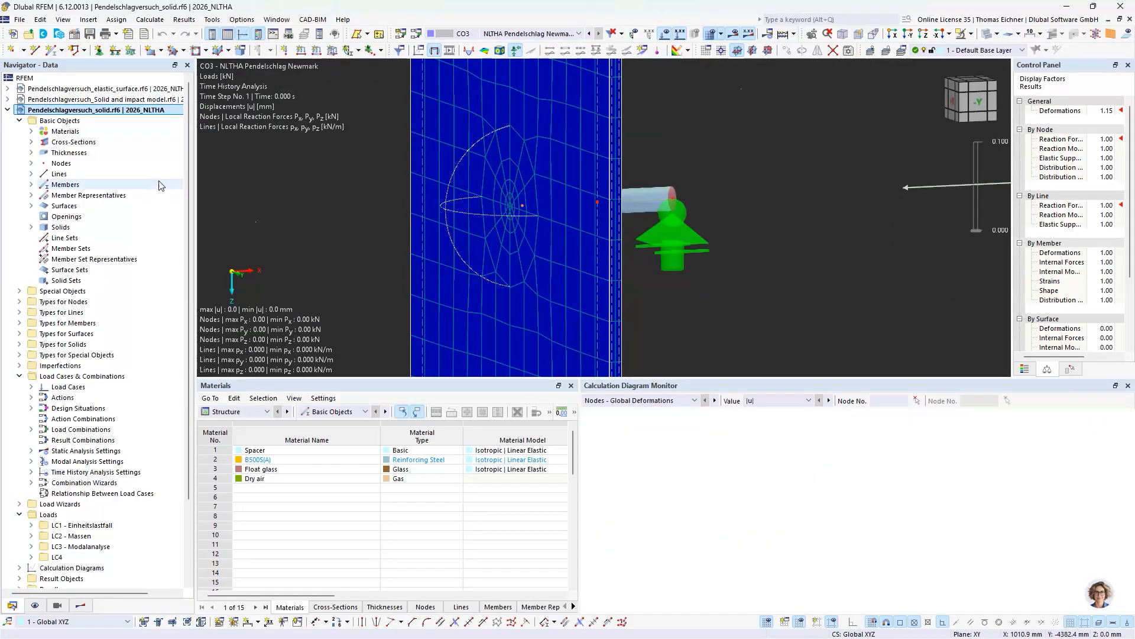
Examine the solid glass pane with its failing nodal supports at the lower corners and the supports along its upper edge
scroll(759, 186, down, 4)
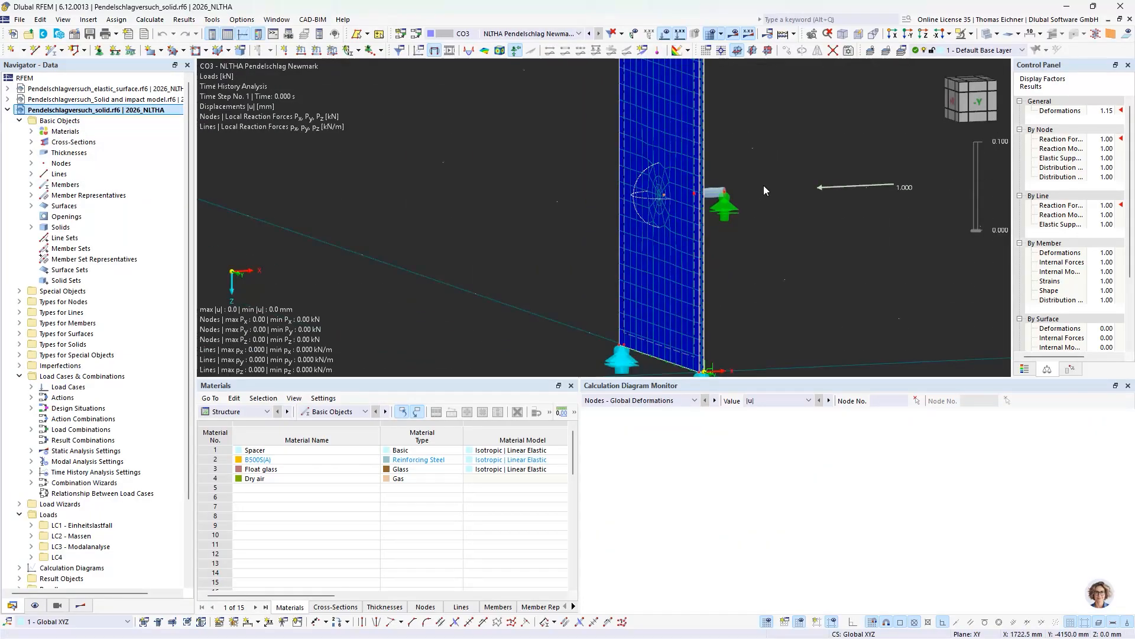
scroll(764, 187, down, 3)
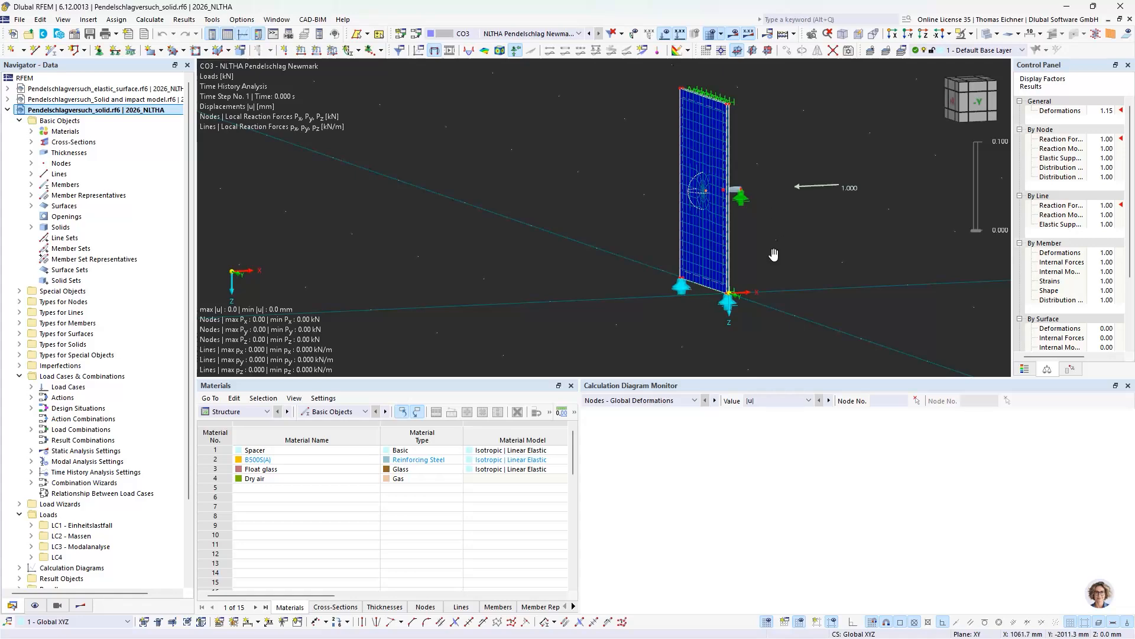
middle_drag(772, 257, 729, 303)
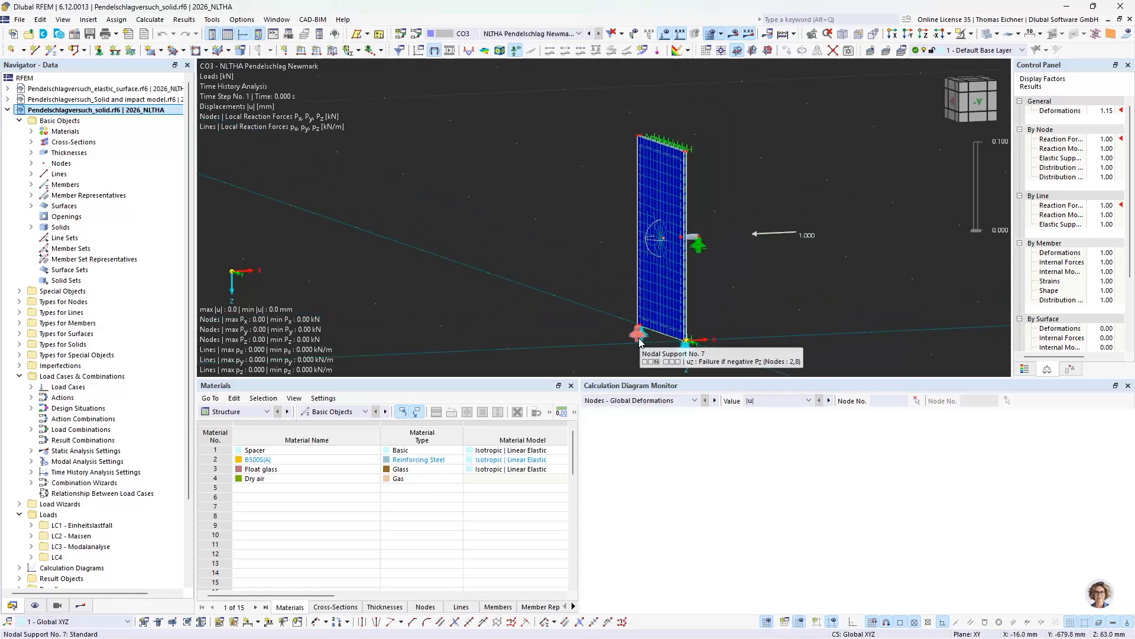
scroll(639, 340, up, 3)
middle_drag(671, 373, 603, 345)
scroll(604, 357, up, 3)
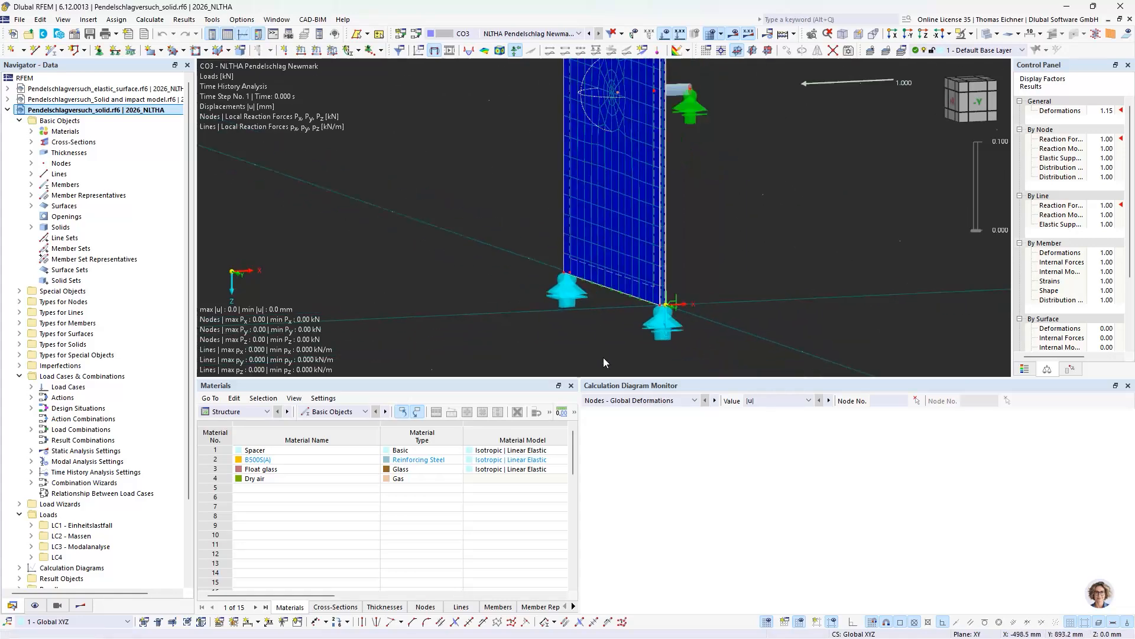
scroll(606, 285, down, 3)
middle_drag(682, 183, 682, 280)
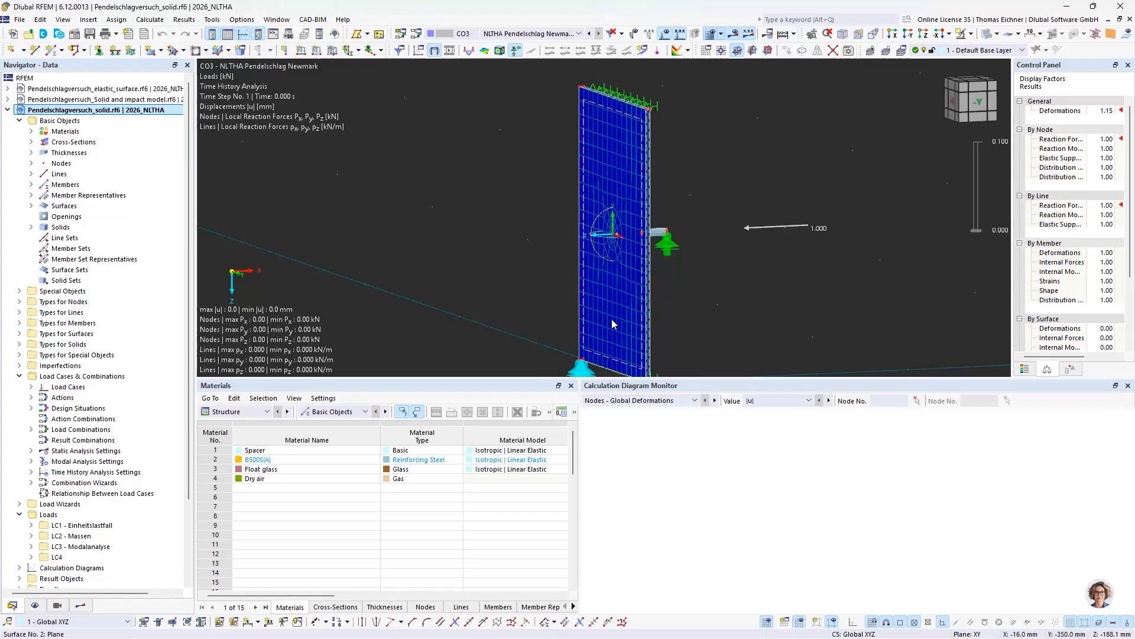
scroll(713, 326, down, 1)
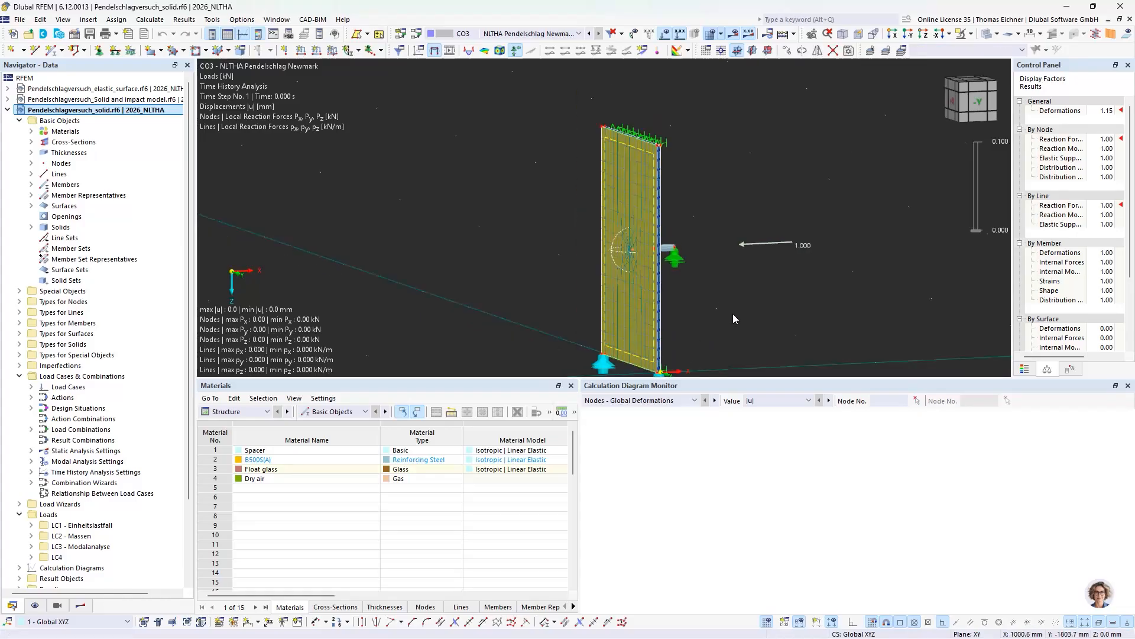
Inspect the pane's layered side profile and the circular mesh refinement around the impact point
ctrl+middle_drag(733, 313, 633, 333)
ctrl+middle_drag(728, 336, 766, 304)
mouse_move(630, 243)
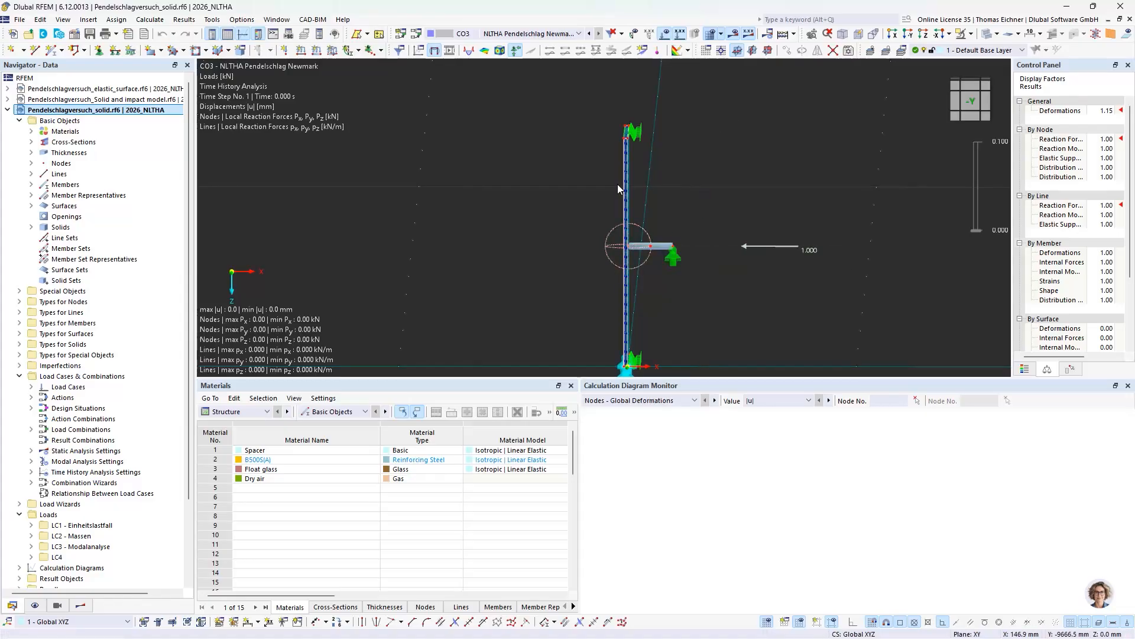
ctrl+middle_drag(737, 189, 832, 188)
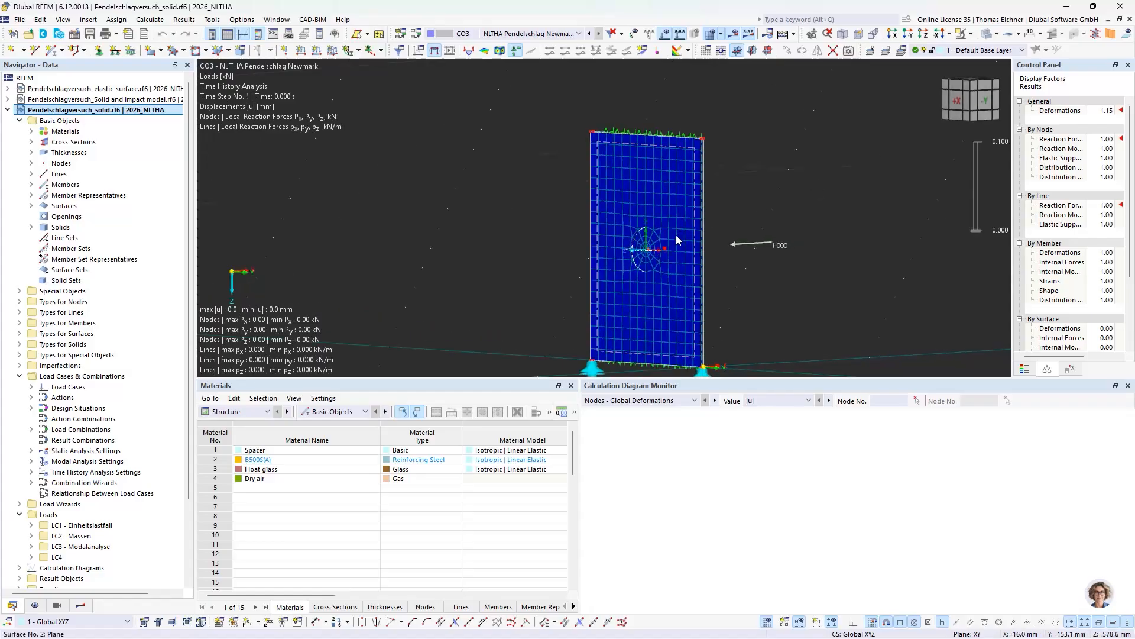
scroll(676, 235, up, 4)
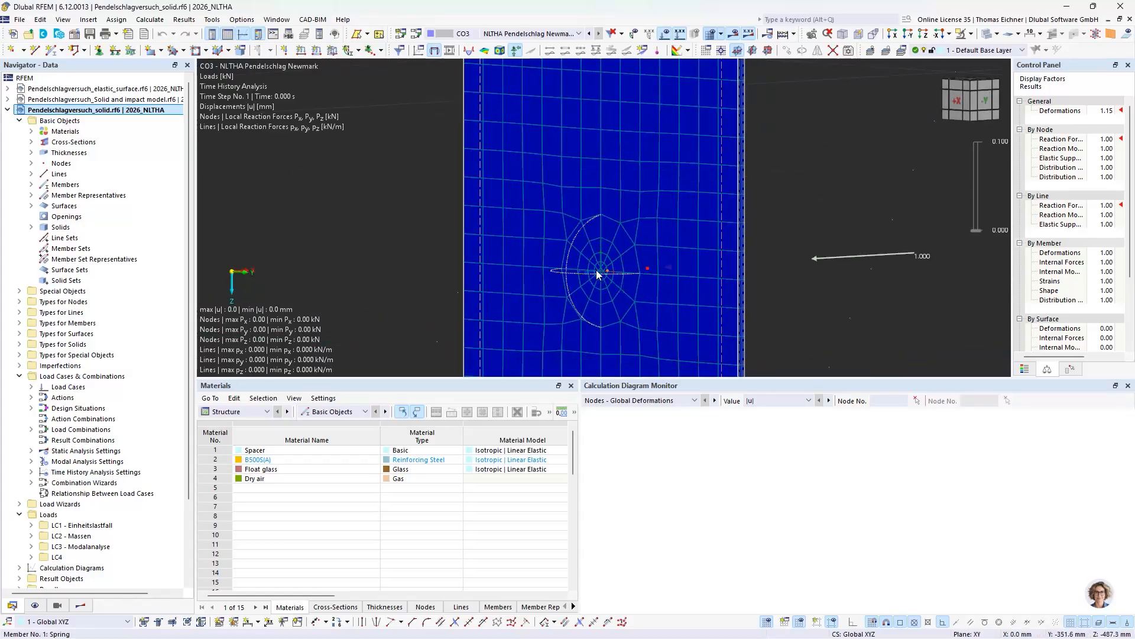
scroll(596, 275, down, 5)
scroll(595, 275, up, 6)
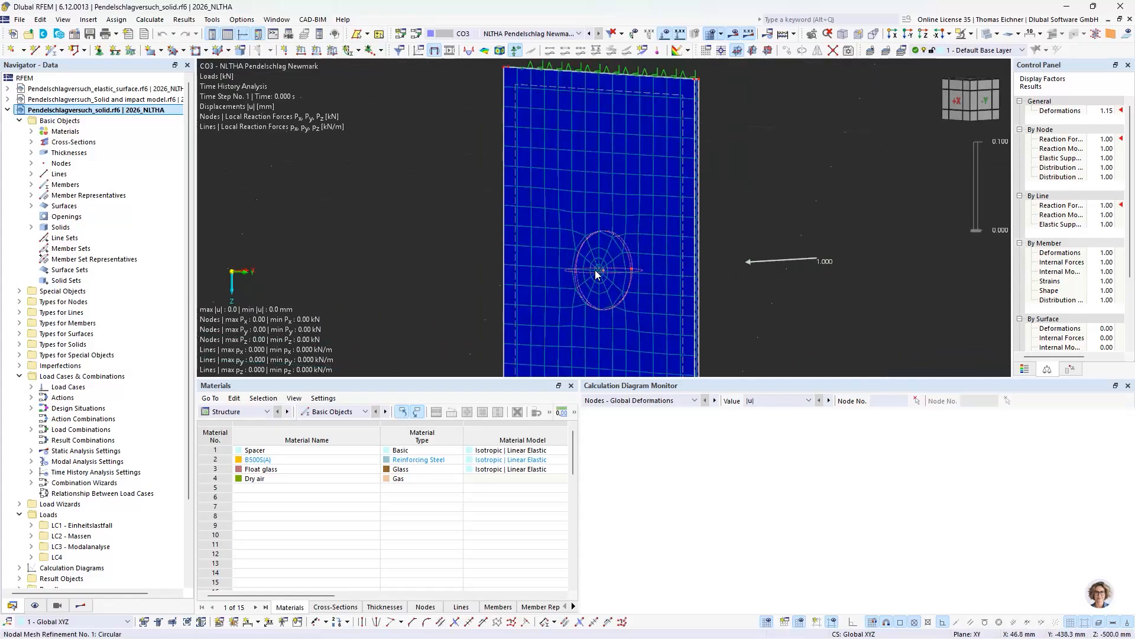
scroll(595, 273, down, 3)
scroll(595, 272, down, 4)
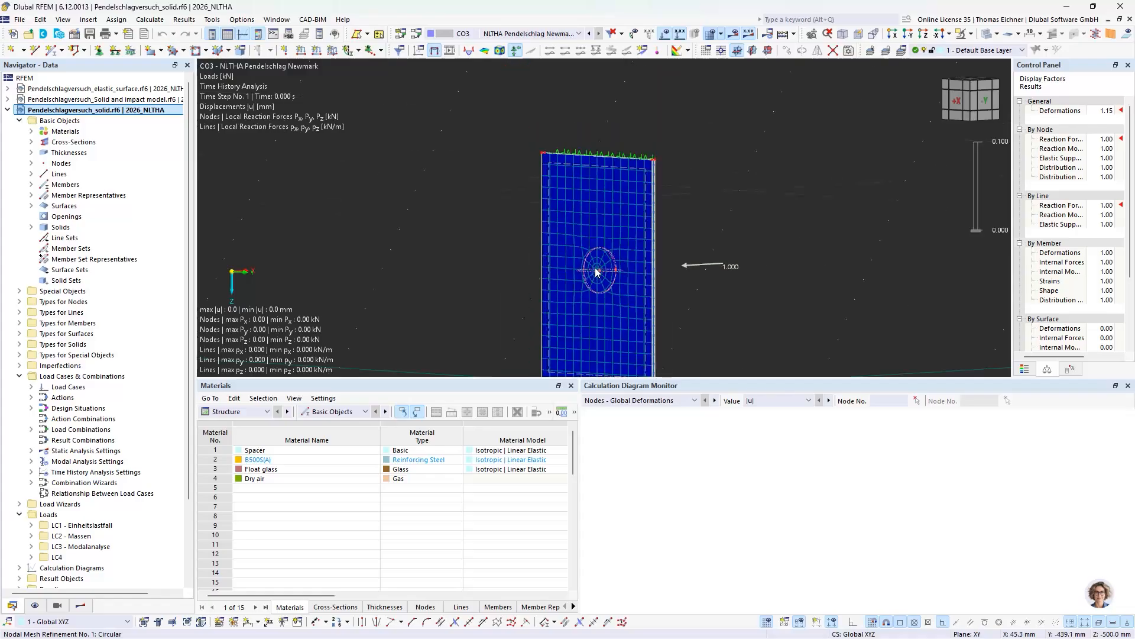
Show the solid pane and impactor of CO3 in side view along the Y-axis
ctrl+middle_drag(682, 220, 550, 236)
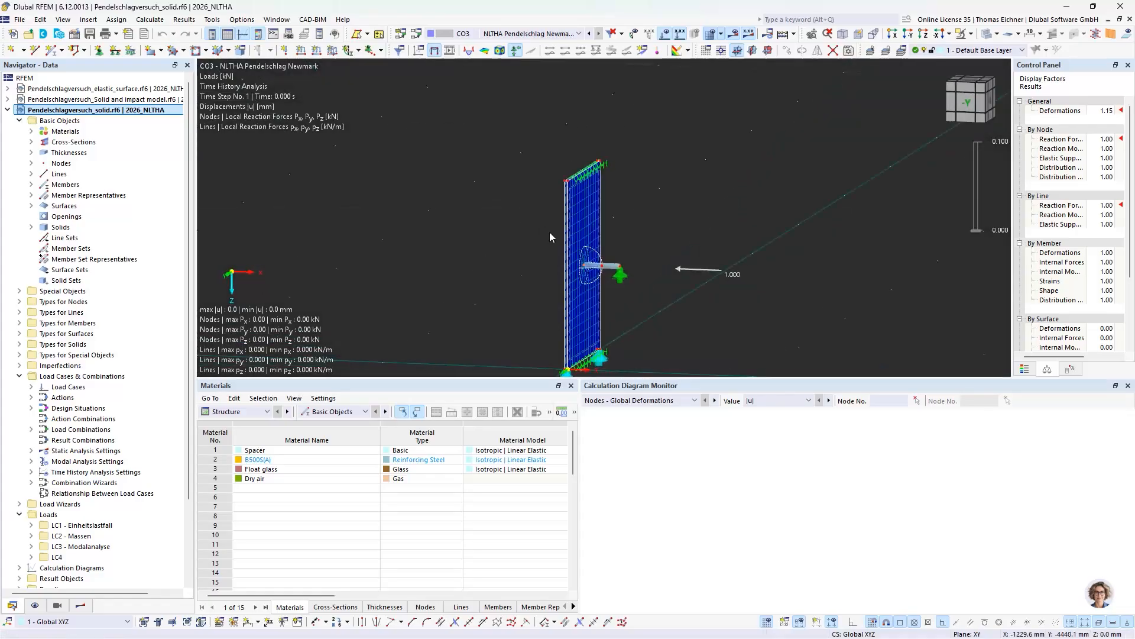
ctrl+middle_drag(681, 224, 704, 195)
click(539, 36)
click(539, 37)
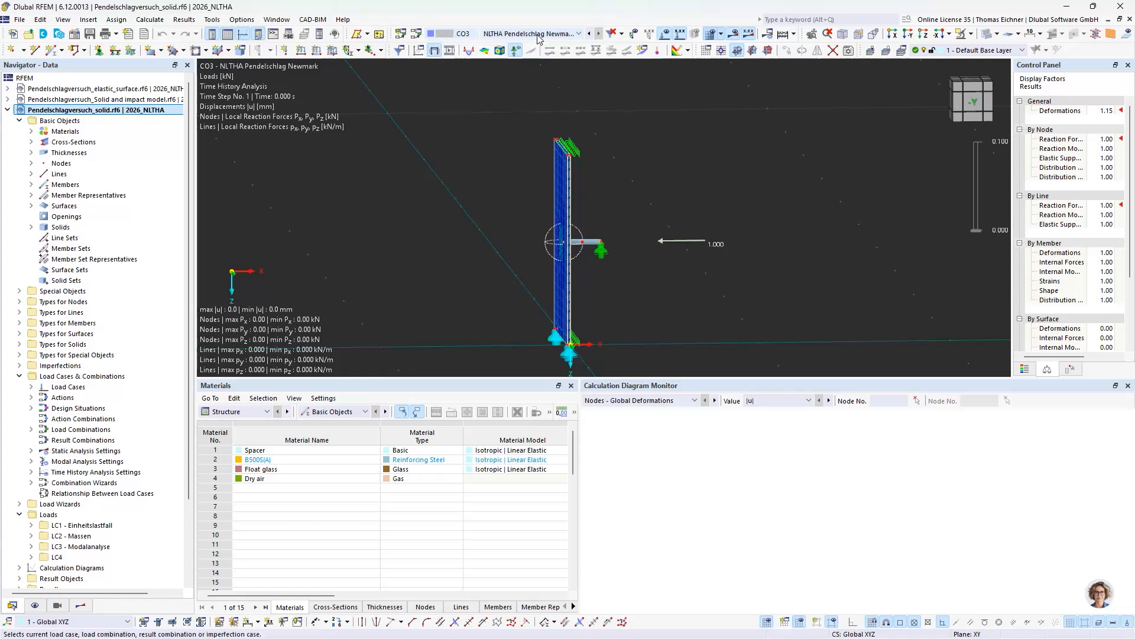
ctrl+middle_drag(742, 157, 736, 152)
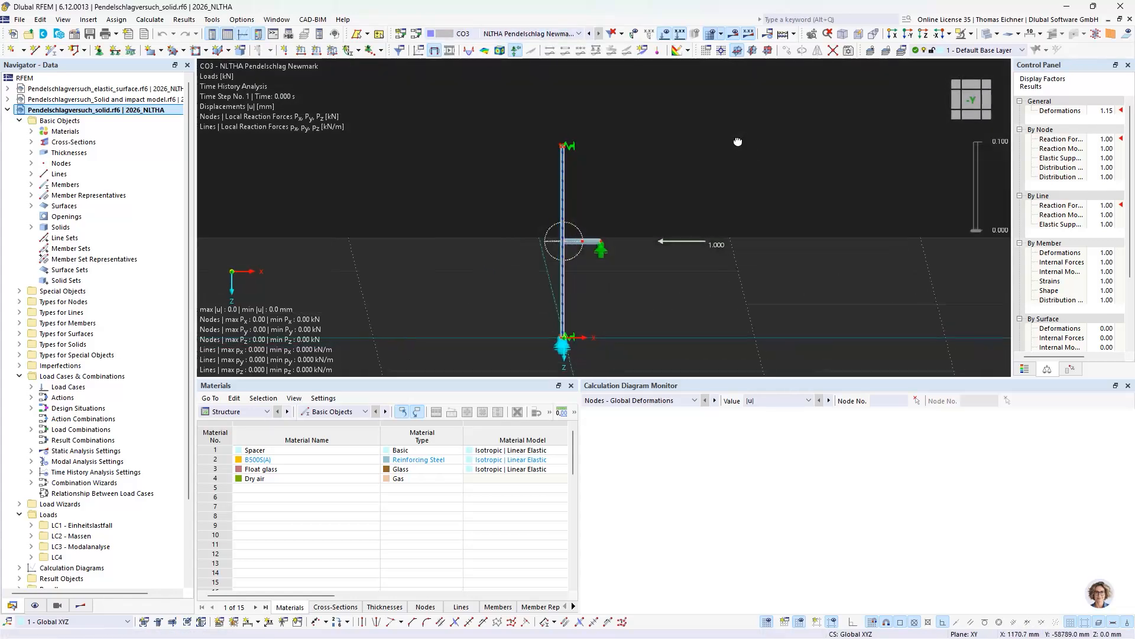
Plot the nodal velocity in X over time for the impactor's end node in the calculation diagram monitor
click(689, 400)
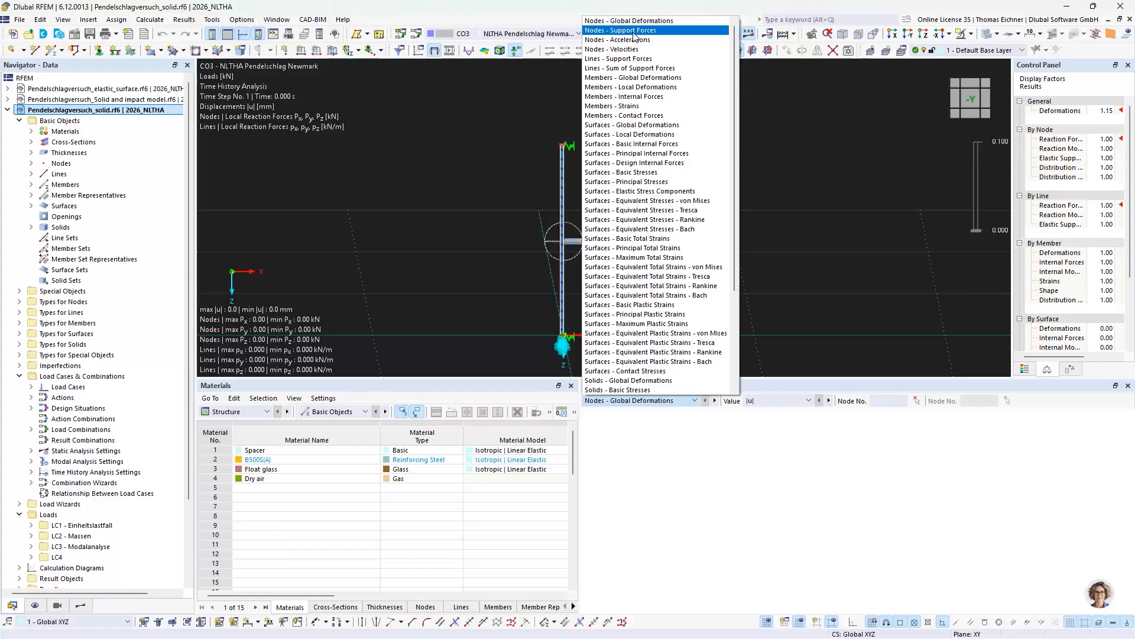
click(625, 49)
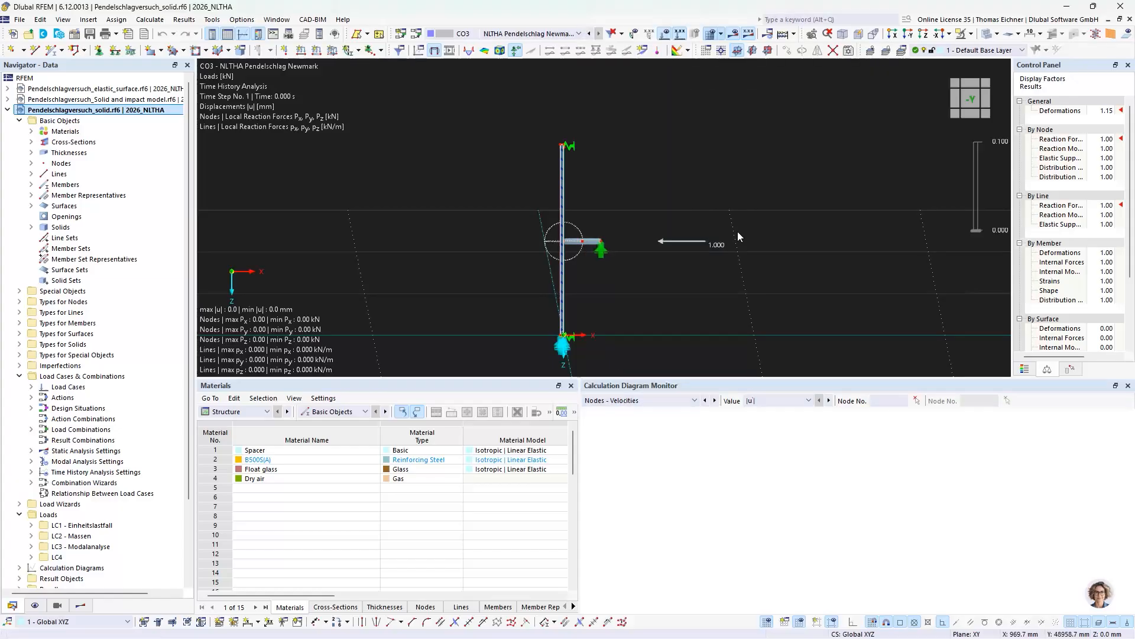
click(783, 401)
click(772, 421)
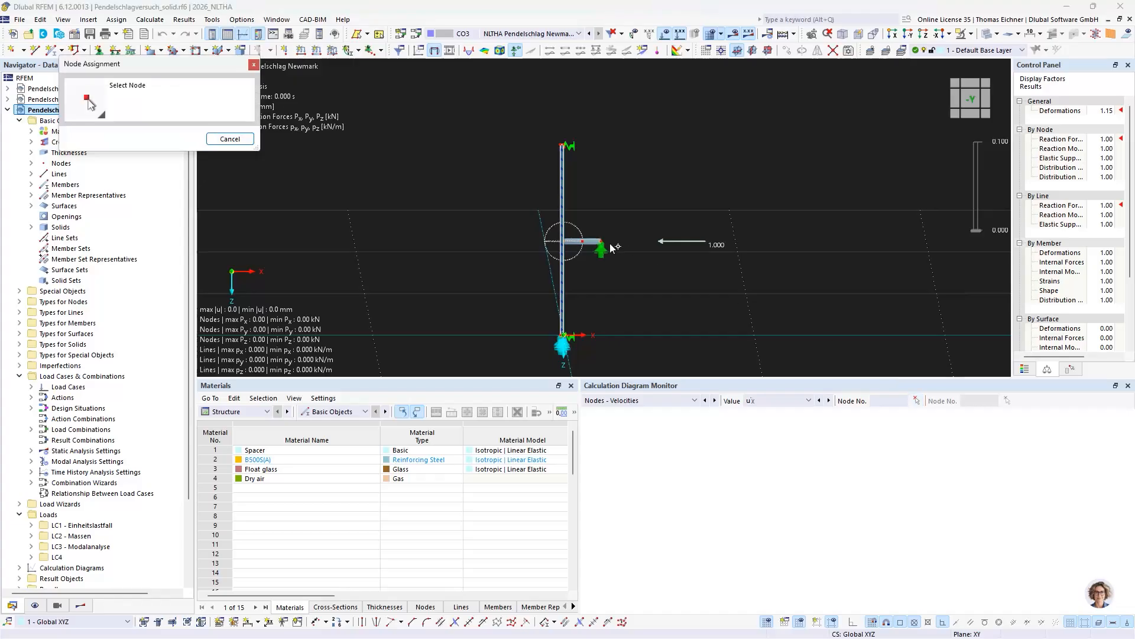
click(599, 277)
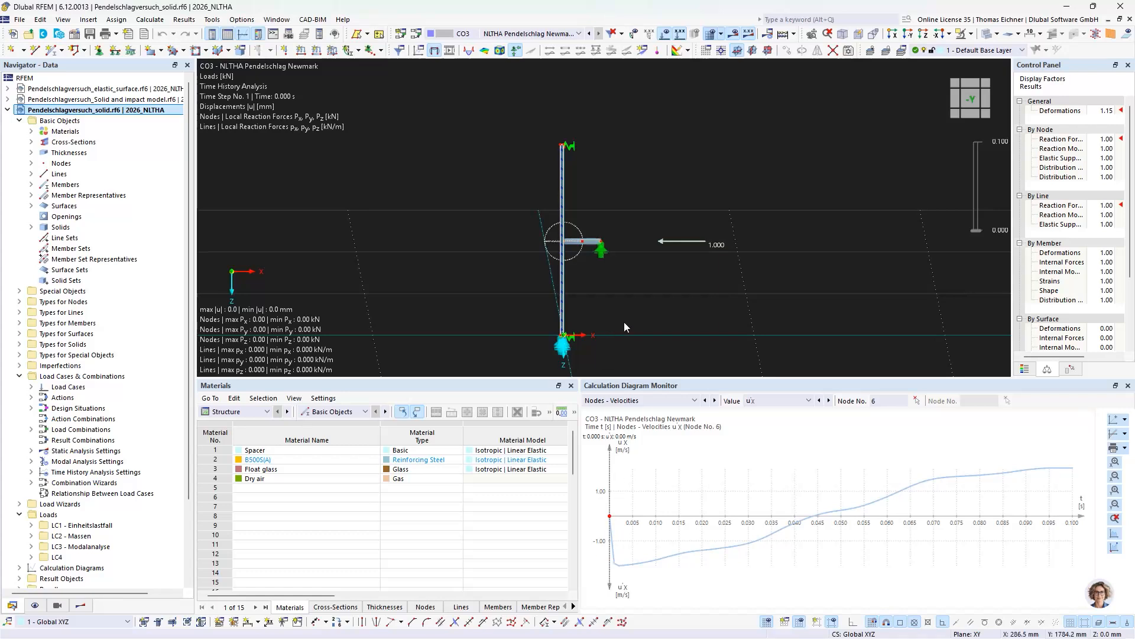
Display the time history result options for CO3
click(82, 605)
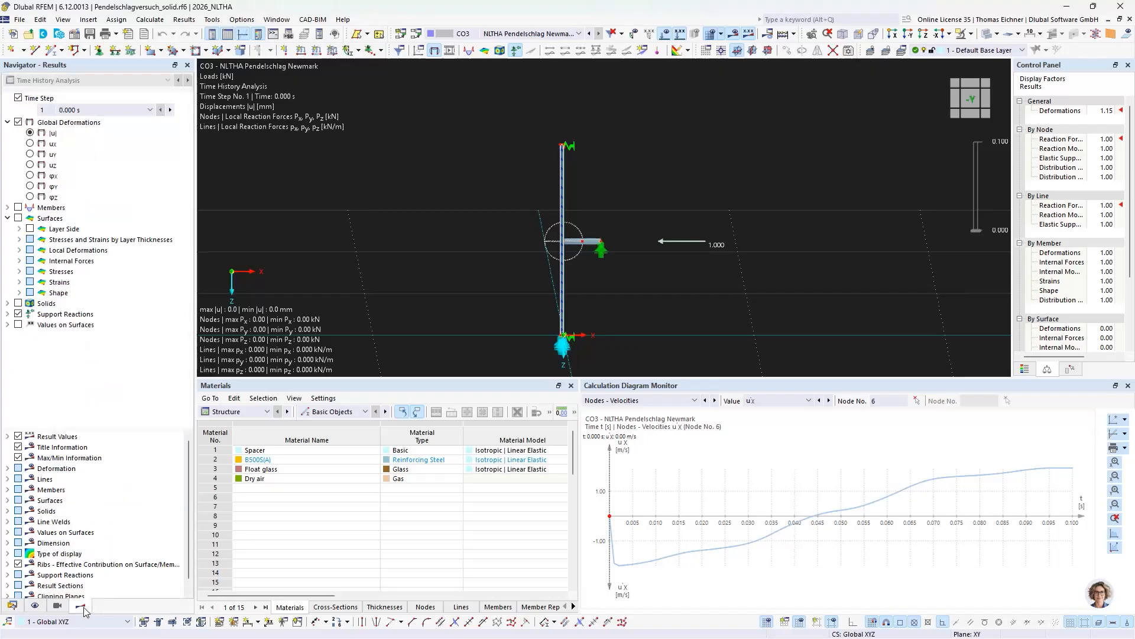
right_click(72, 111)
click(110, 142)
Close the calculation diagram monitor and list the Errors & Warnings in the result table
click(1128, 385)
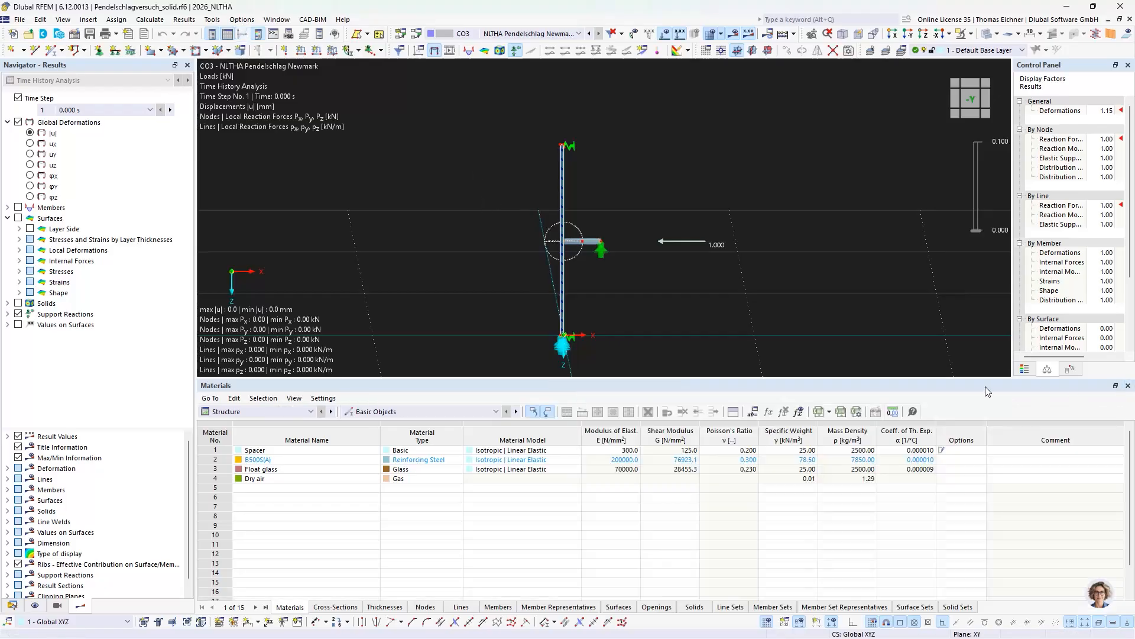
click(231, 412)
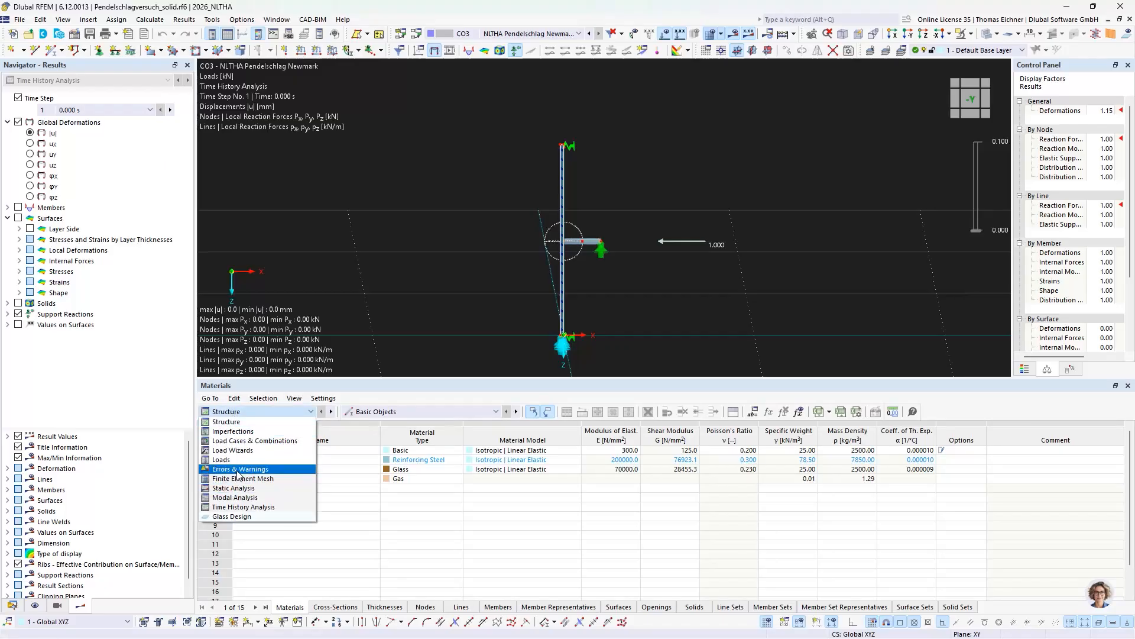
click(238, 469)
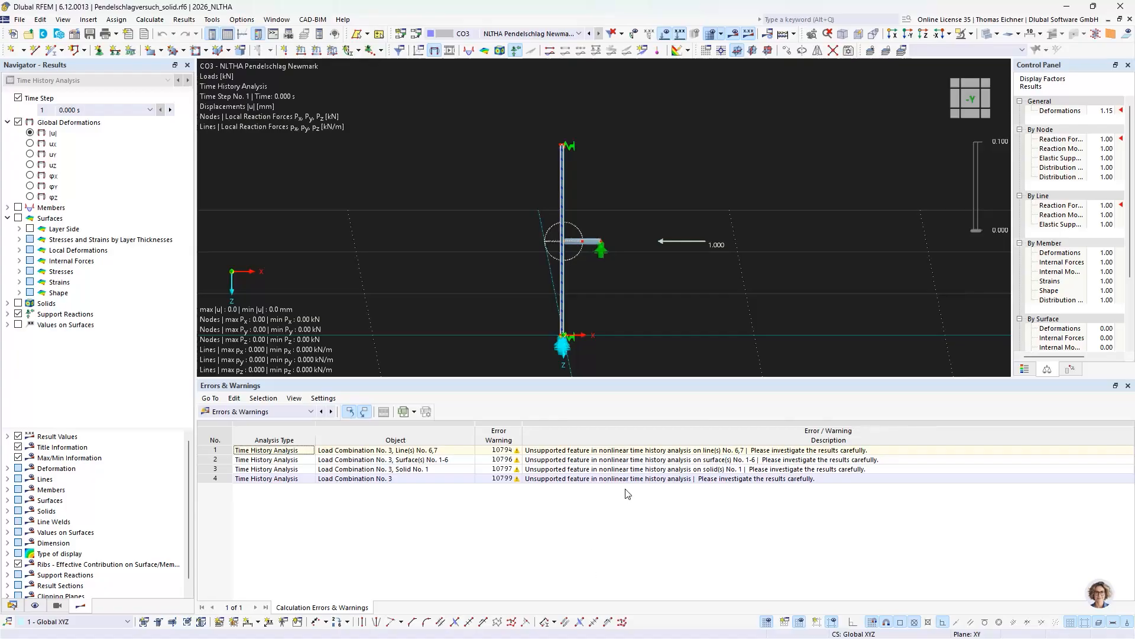
Examine the time history warnings of Load Combination No. 3 for the lines, surfaces and solid
click(552, 452)
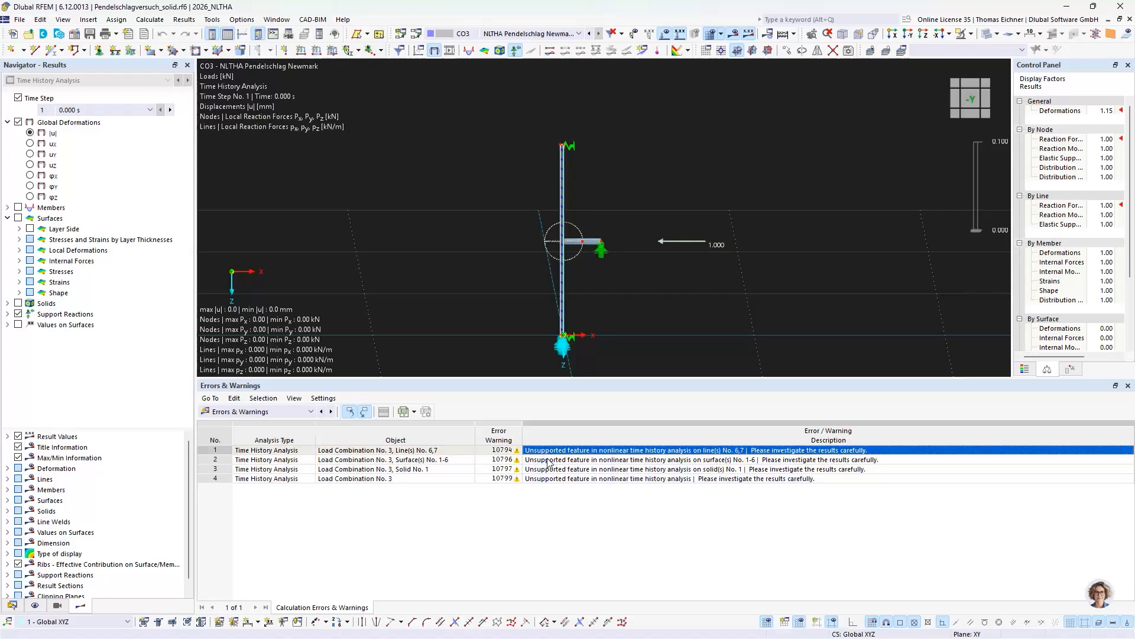
click(547, 460)
click(540, 470)
click(552, 460)
click(553, 452)
click(555, 460)
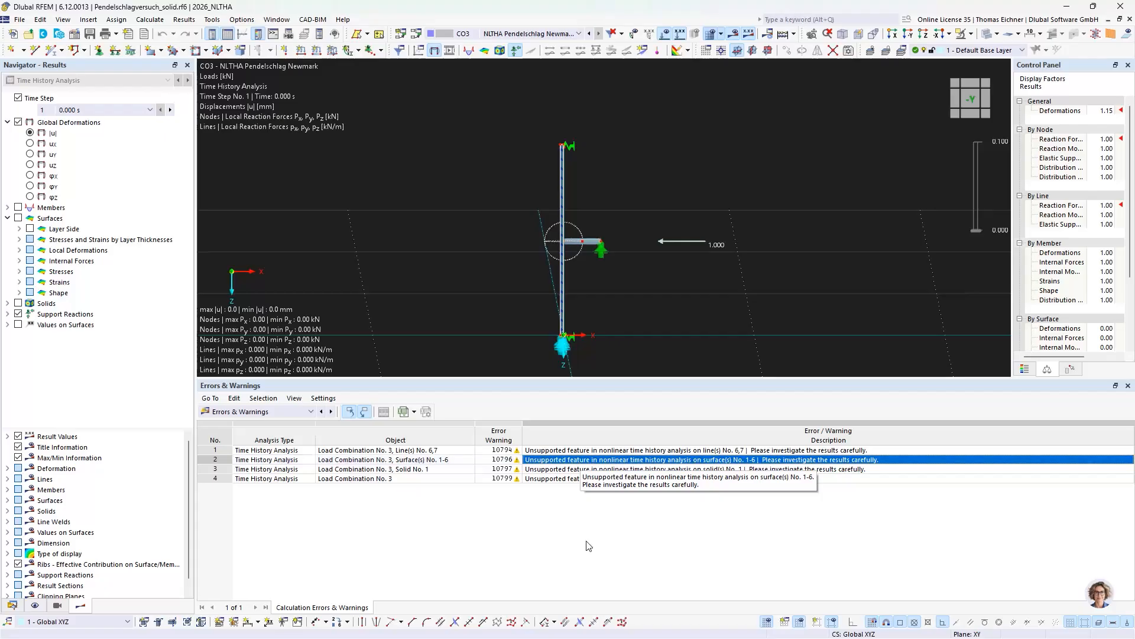
click(568, 573)
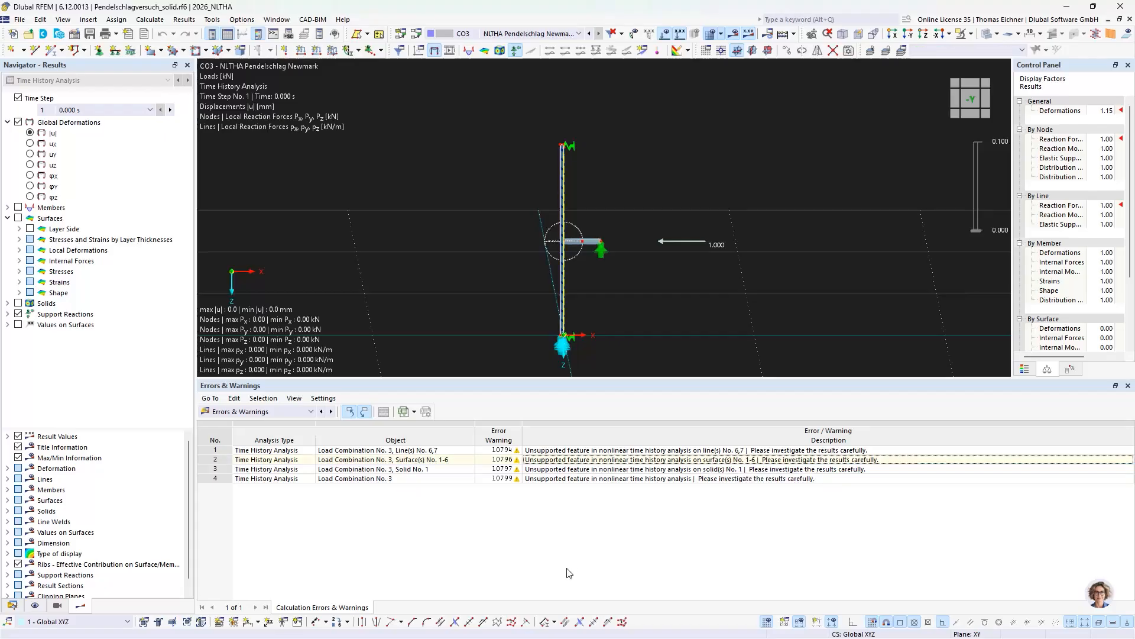
click(592, 451)
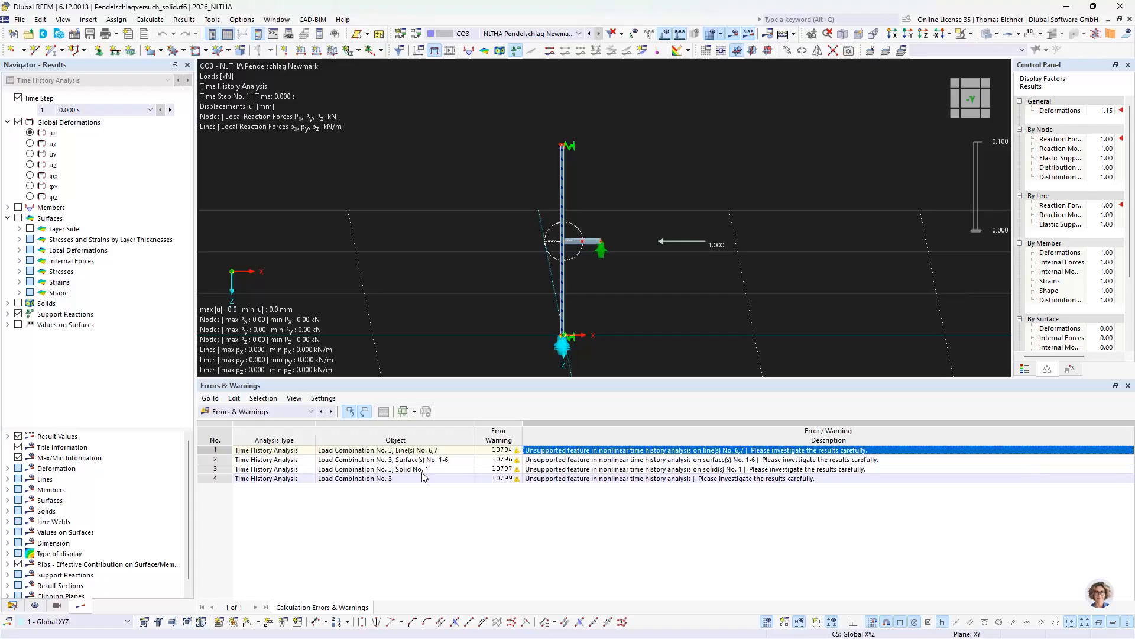
click(448, 454)
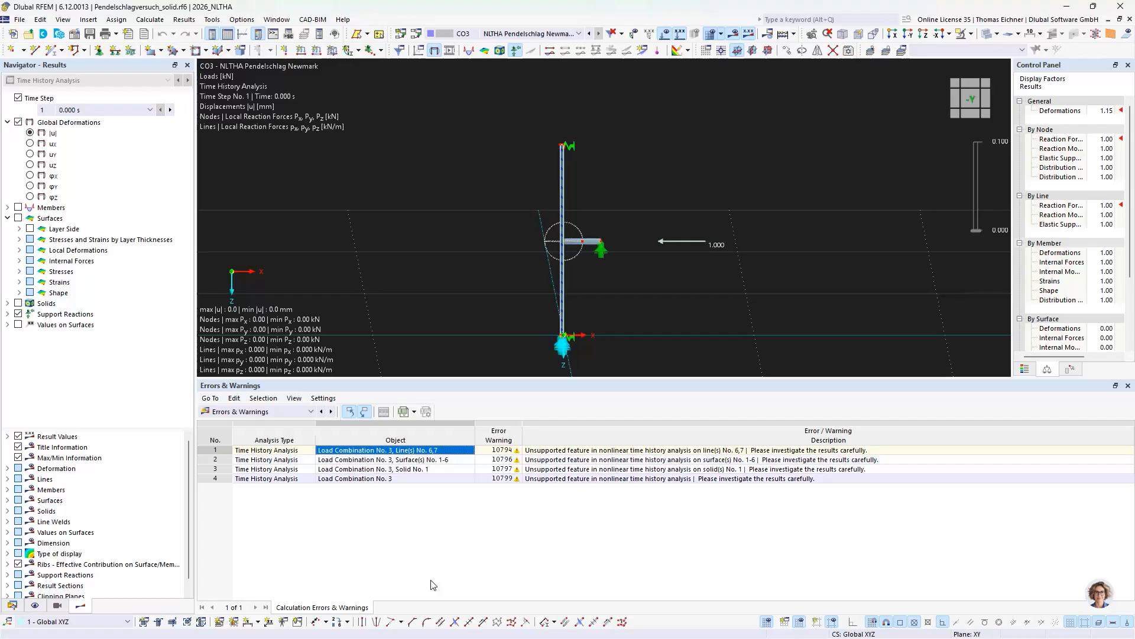
click(437, 530)
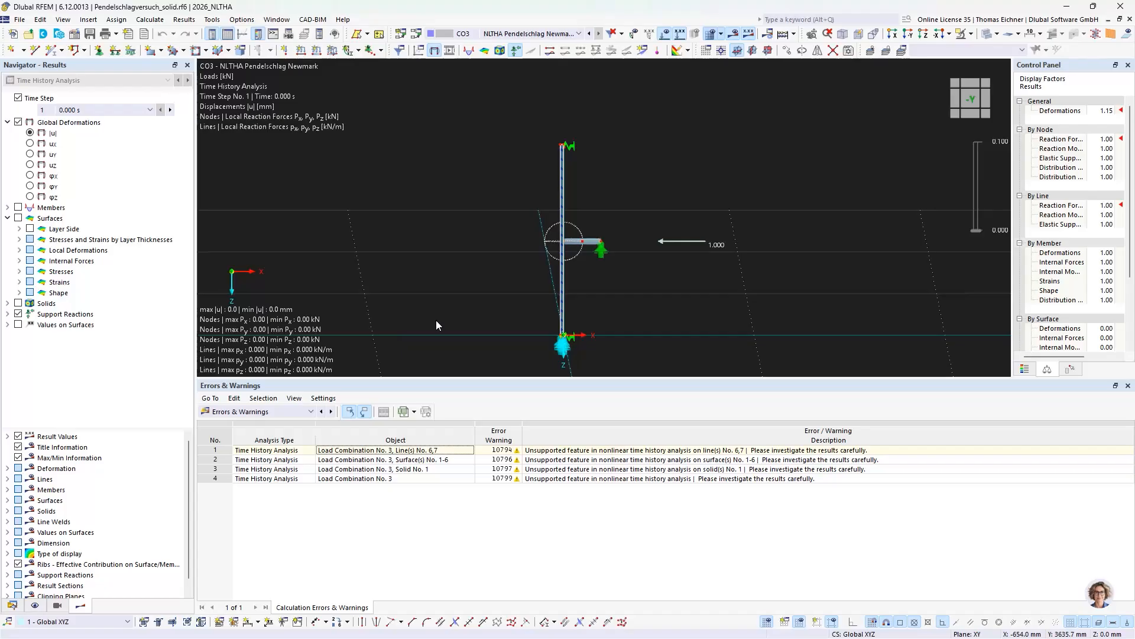
Check the solid's warning and the general one, and shrink the warnings table to enlarge the model view
click(546, 469)
click(544, 479)
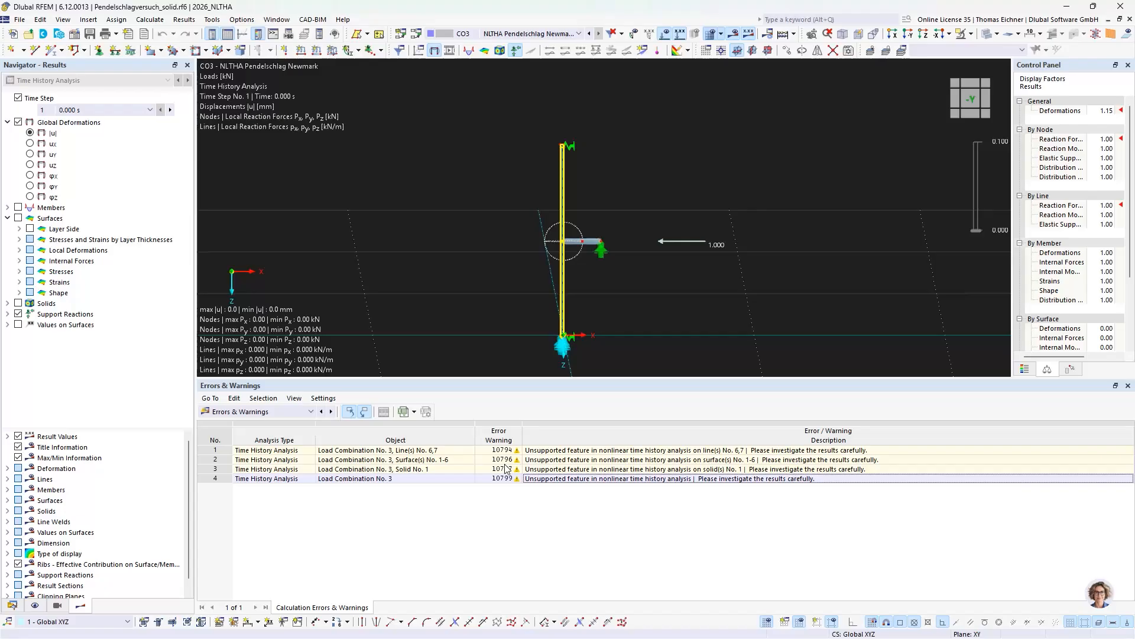
drag(502, 378, 443, 421)
click(462, 377)
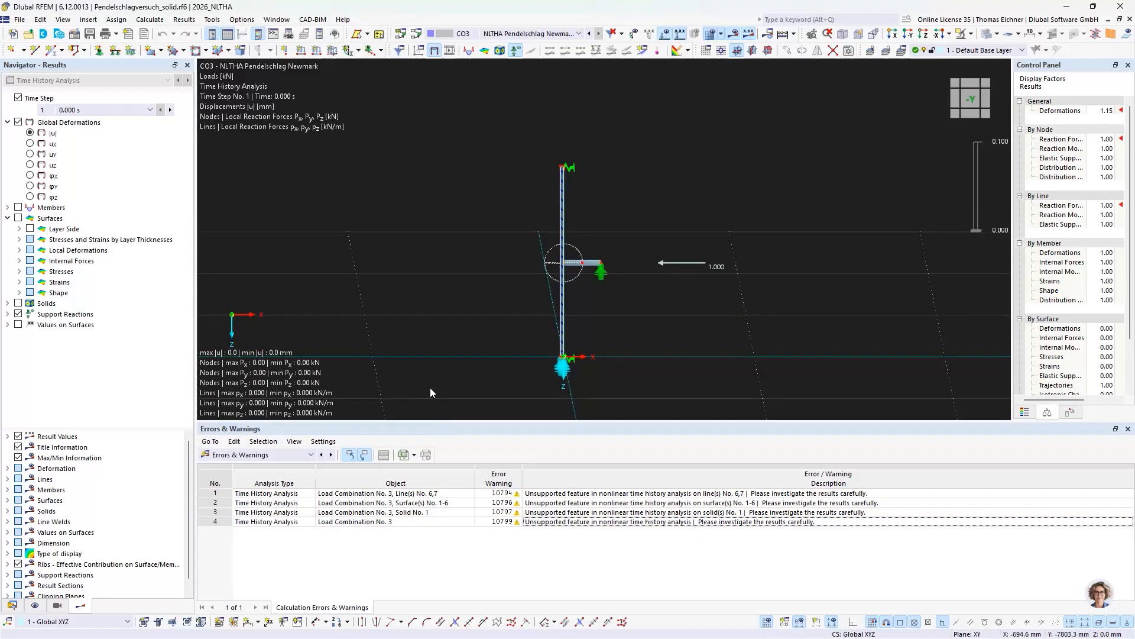
Highlight lines 6,7, surfaces 1-6 and solid 1 from their warning entries to locate them in the model
click(537, 493)
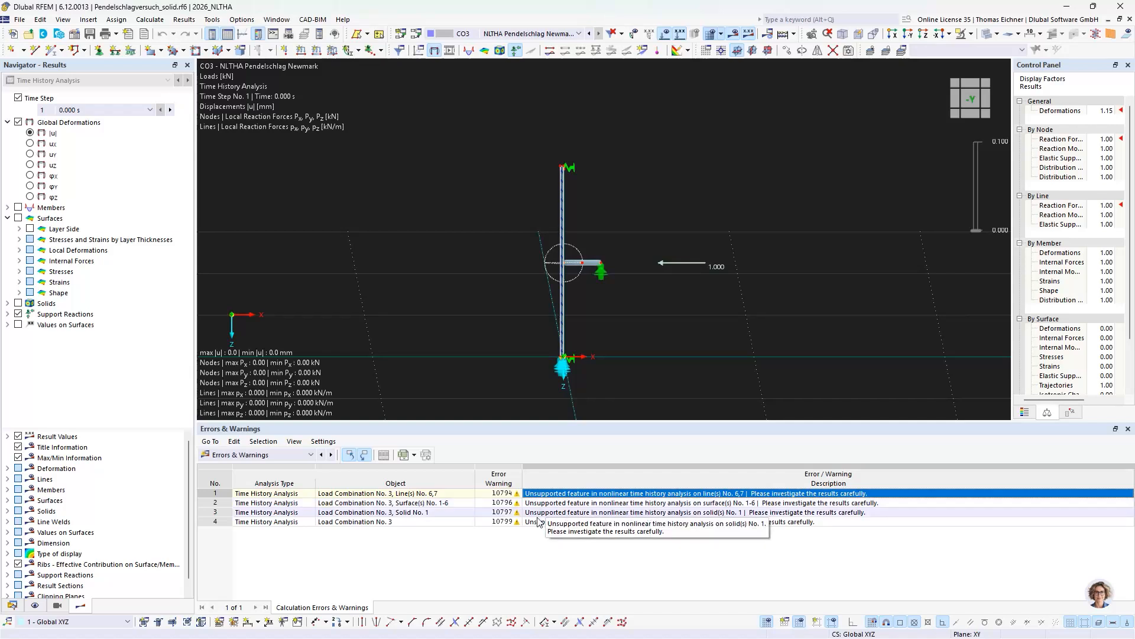
click(537, 531)
click(537, 524)
click(539, 514)
click(544, 528)
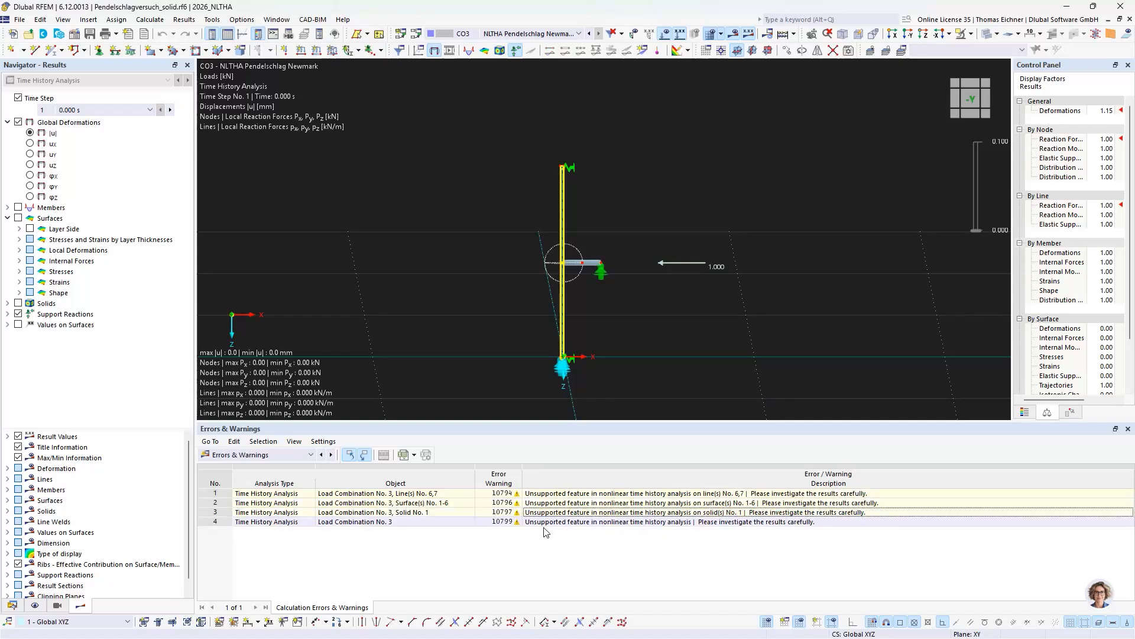
click(542, 523)
click(523, 543)
click(425, 513)
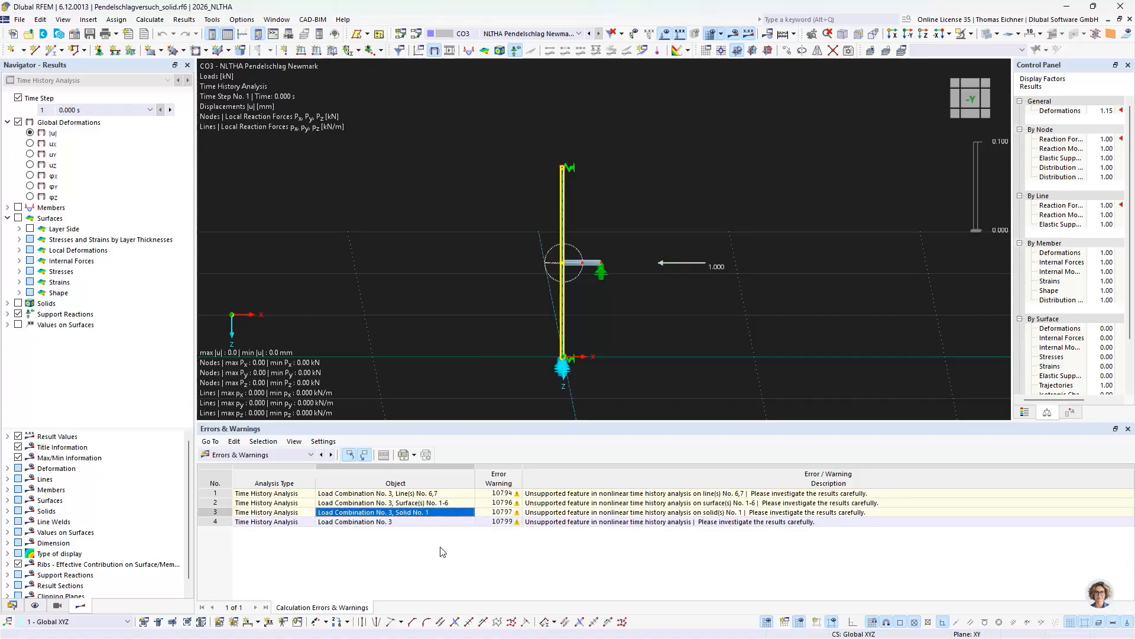
click(436, 534)
click(442, 503)
click(436, 495)
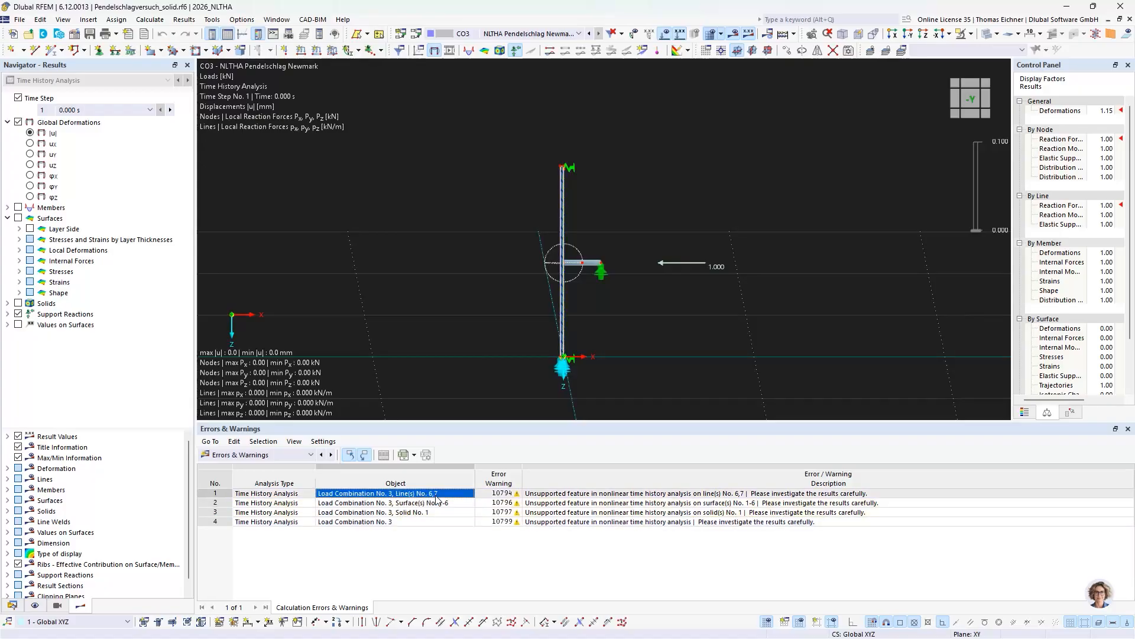
click(399, 507)
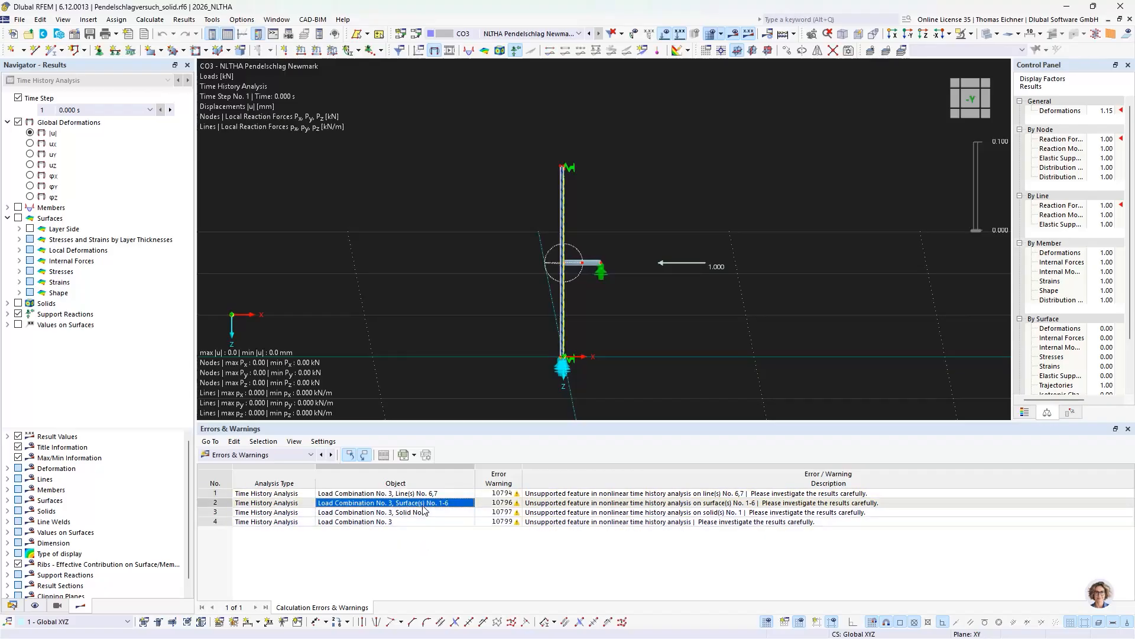
click(420, 513)
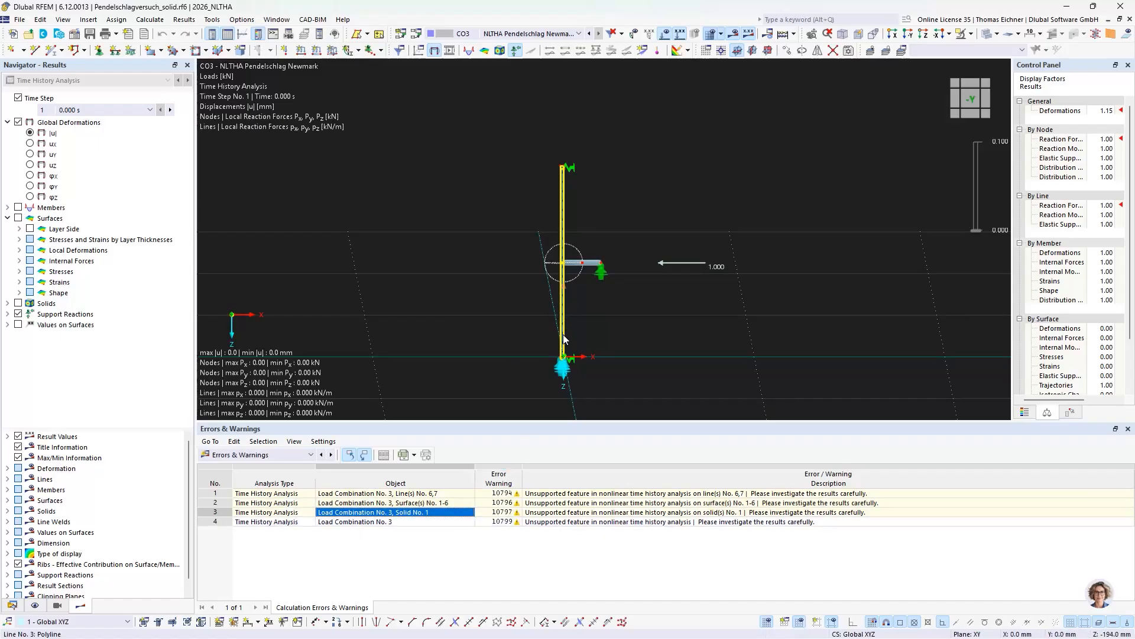
click(505, 363)
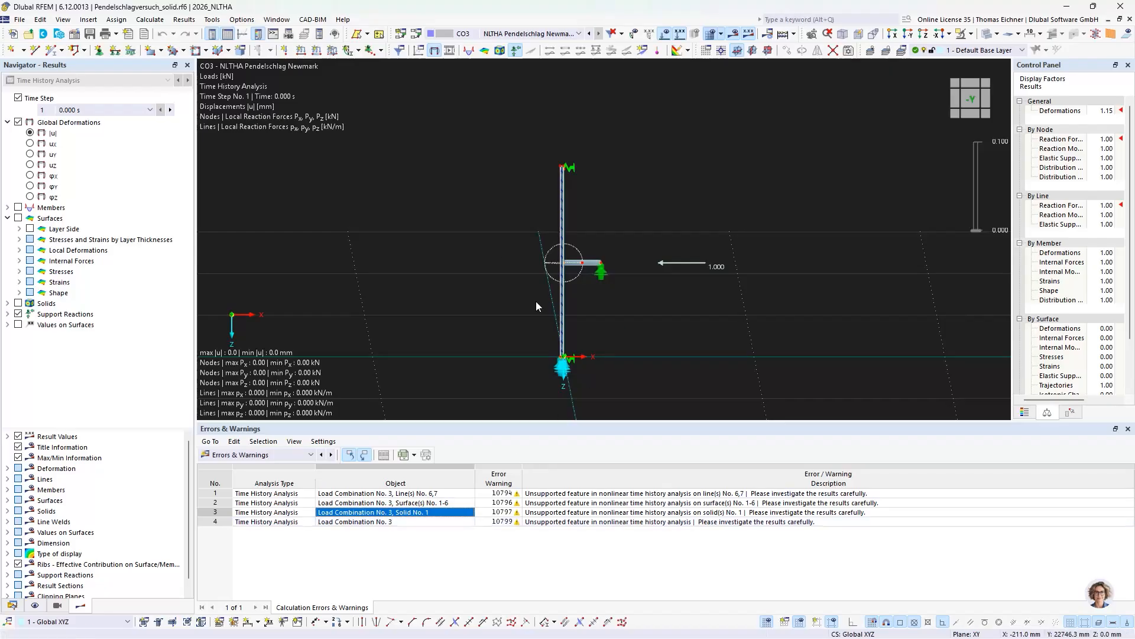
ctrl+middle_drag(498, 307, 518, 311)
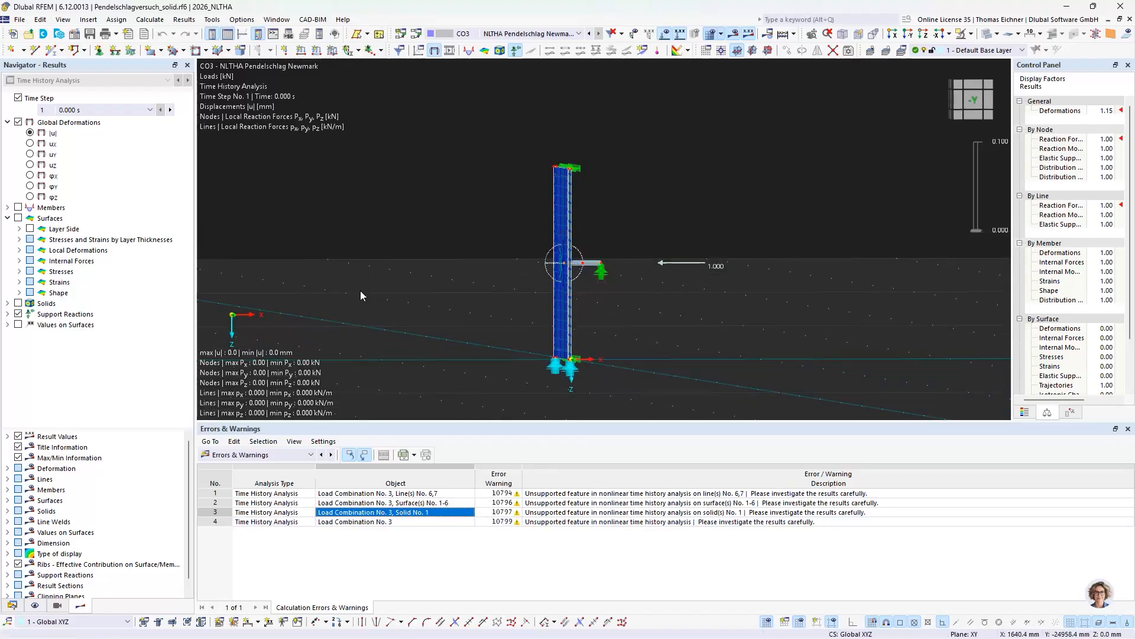
Review the activated analysis and design add-ons in the model's base data
click(354, 524)
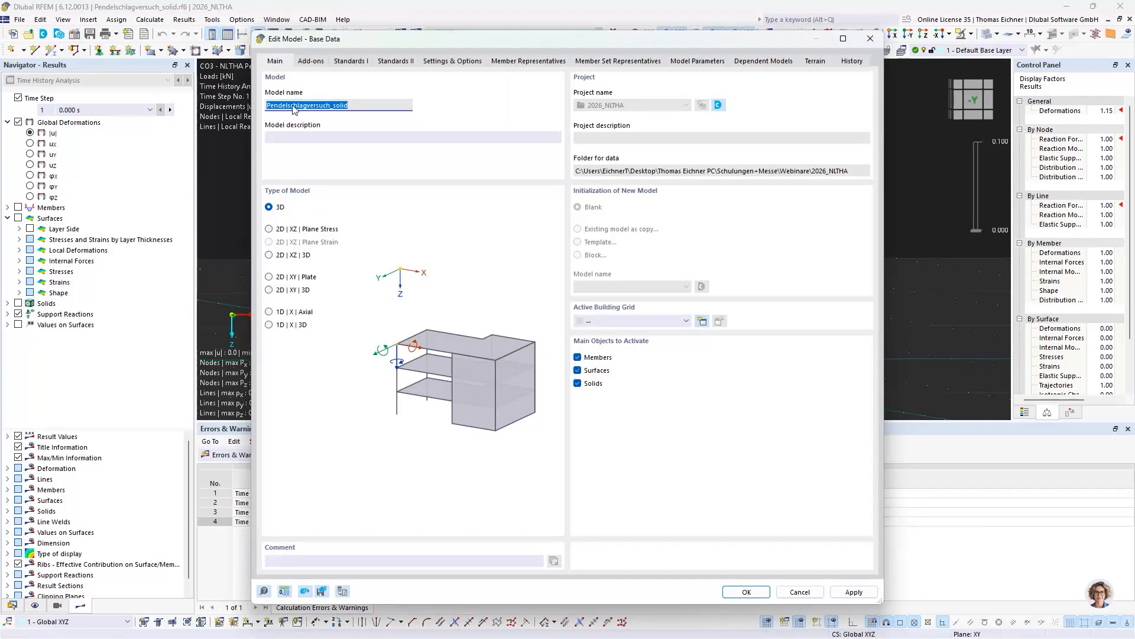
click(312, 61)
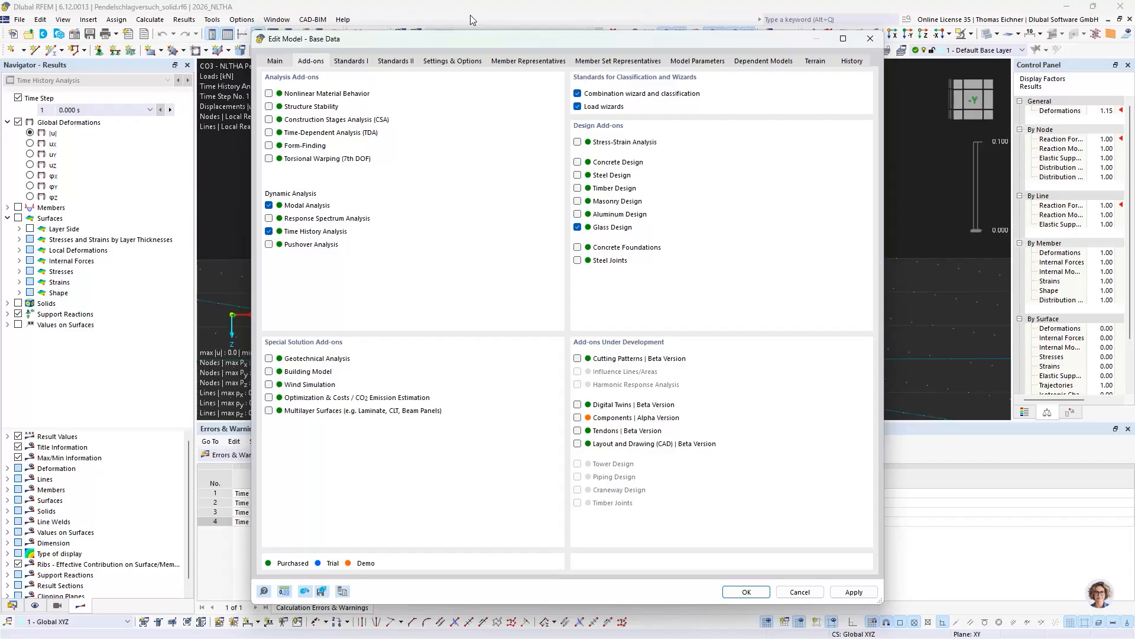
click(870, 42)
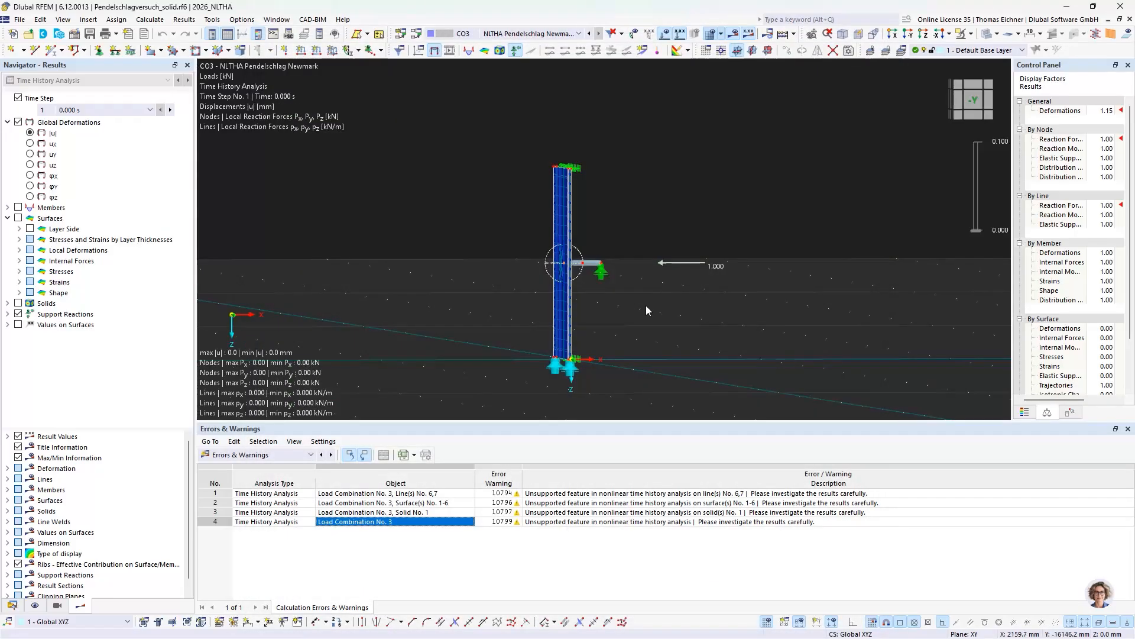
Switch to the open model Pendelschlagversuch_Solid and impact model.rf6 and ignore all assertion messages
scroll(647, 306, down, 2)
middle_drag(679, 333, 629, 325)
scroll(480, 310, up, 1)
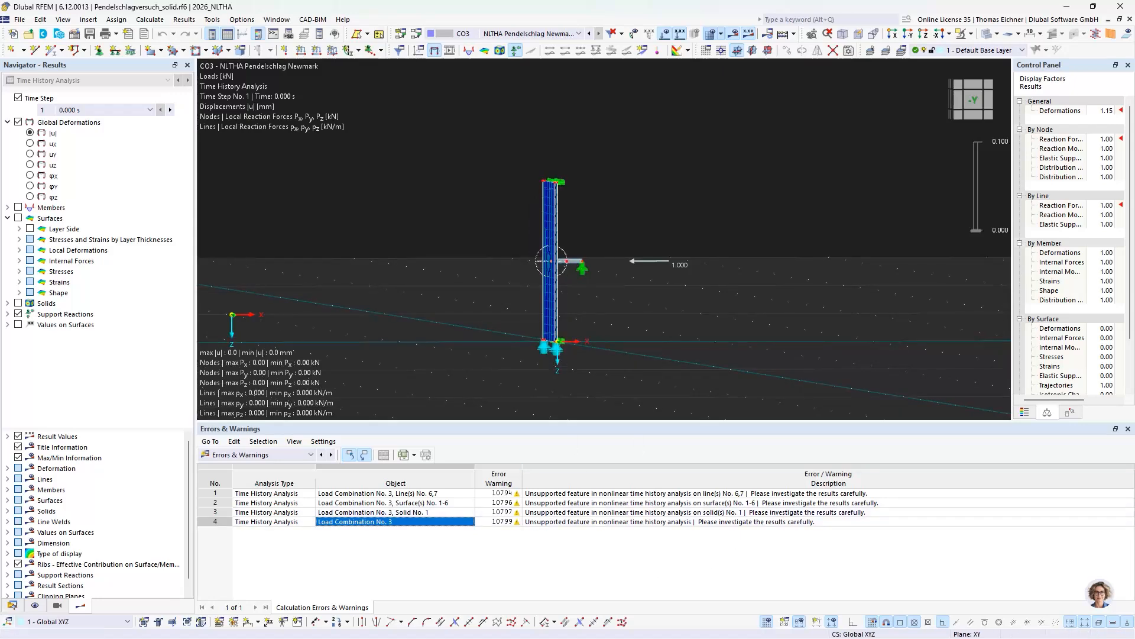
click(12, 605)
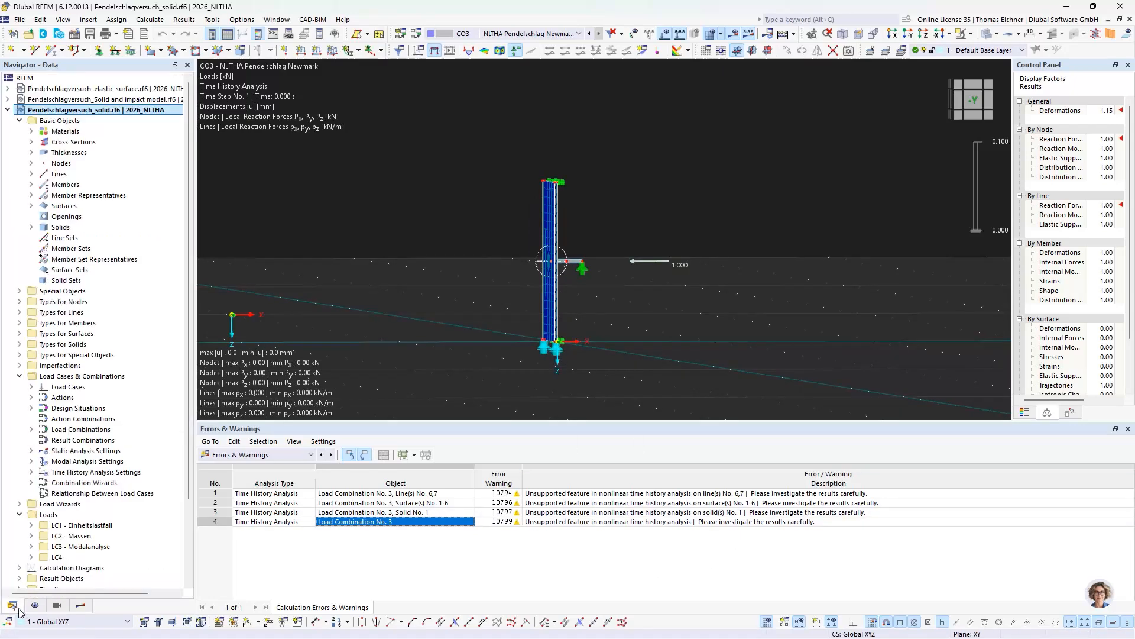
click(7, 111)
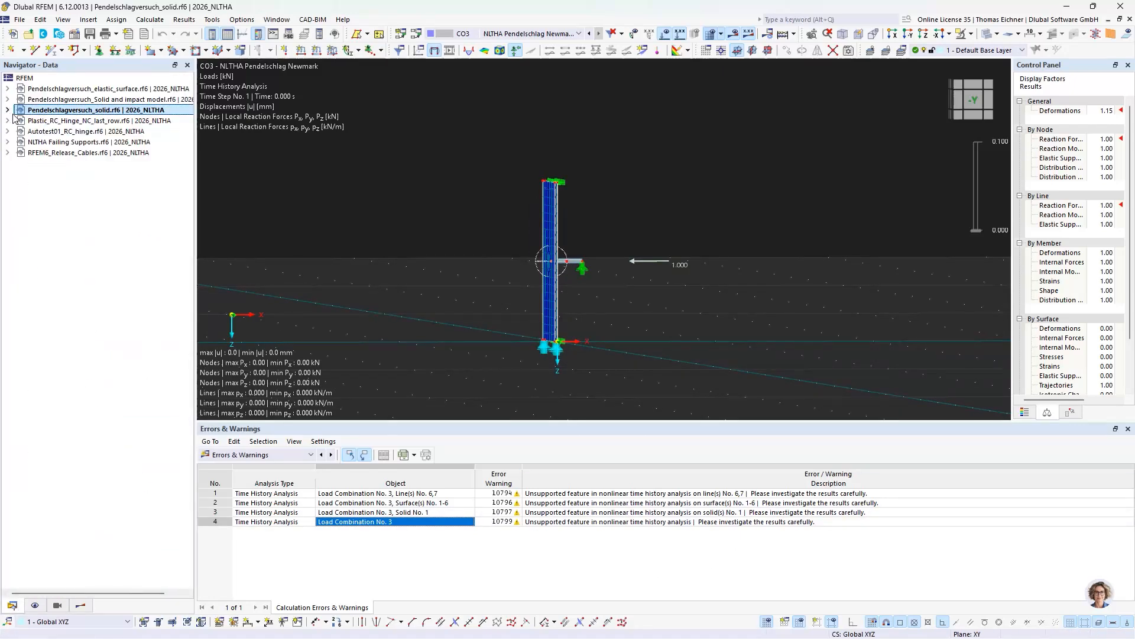
click(127, 99)
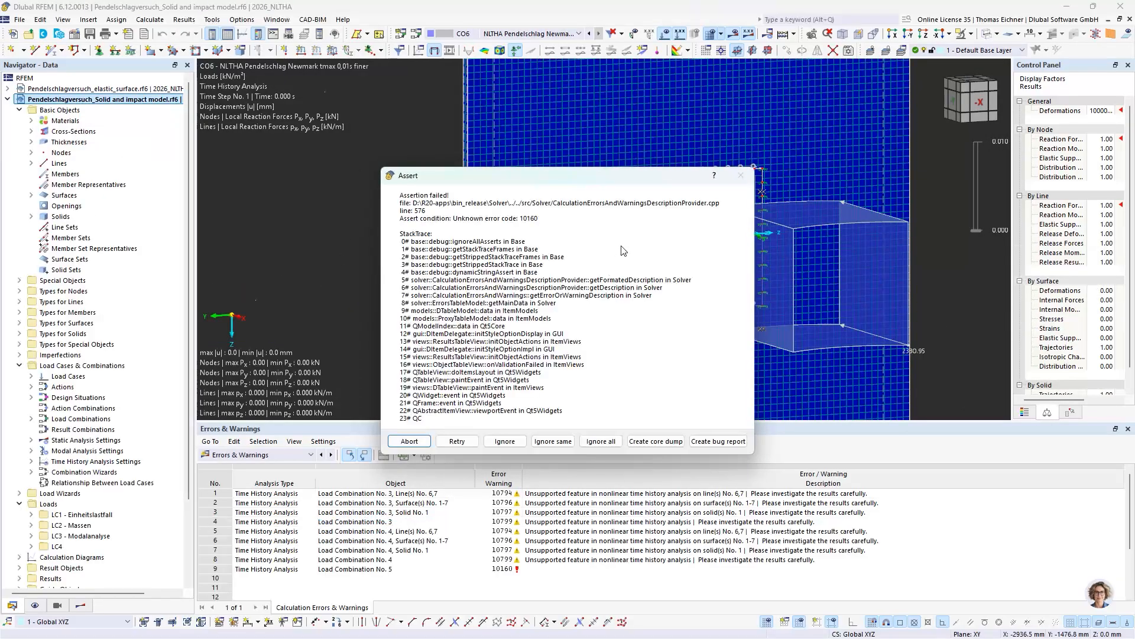
click(598, 445)
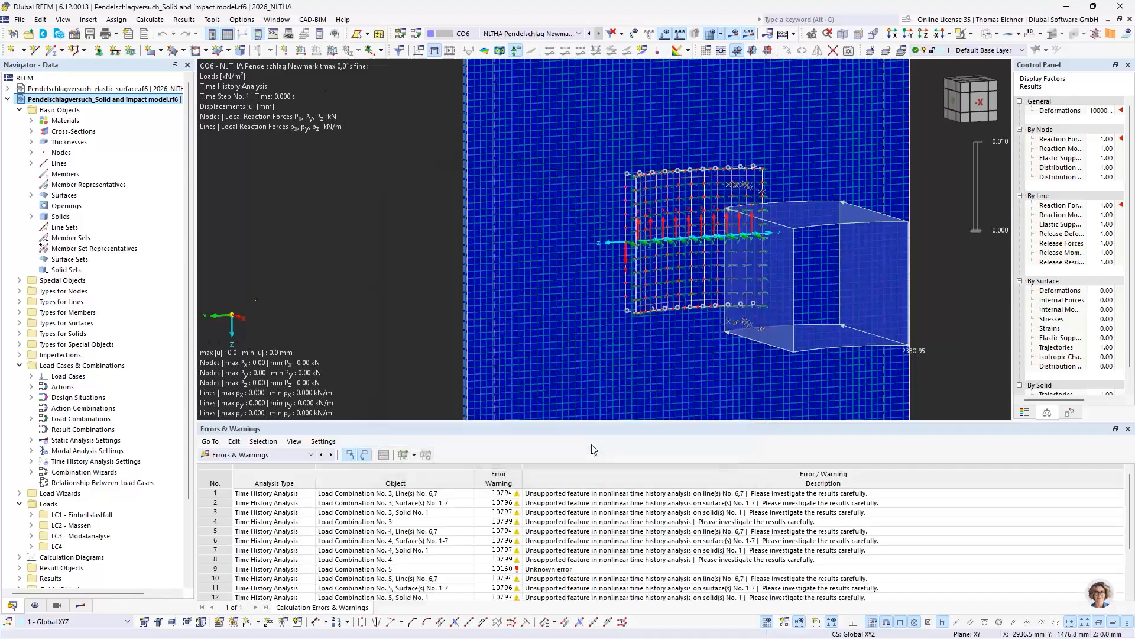
Locate the line-to-line rigid link at the impactor in the solid model and review its linked lines and line hinge
scroll(363, 204, down, 5)
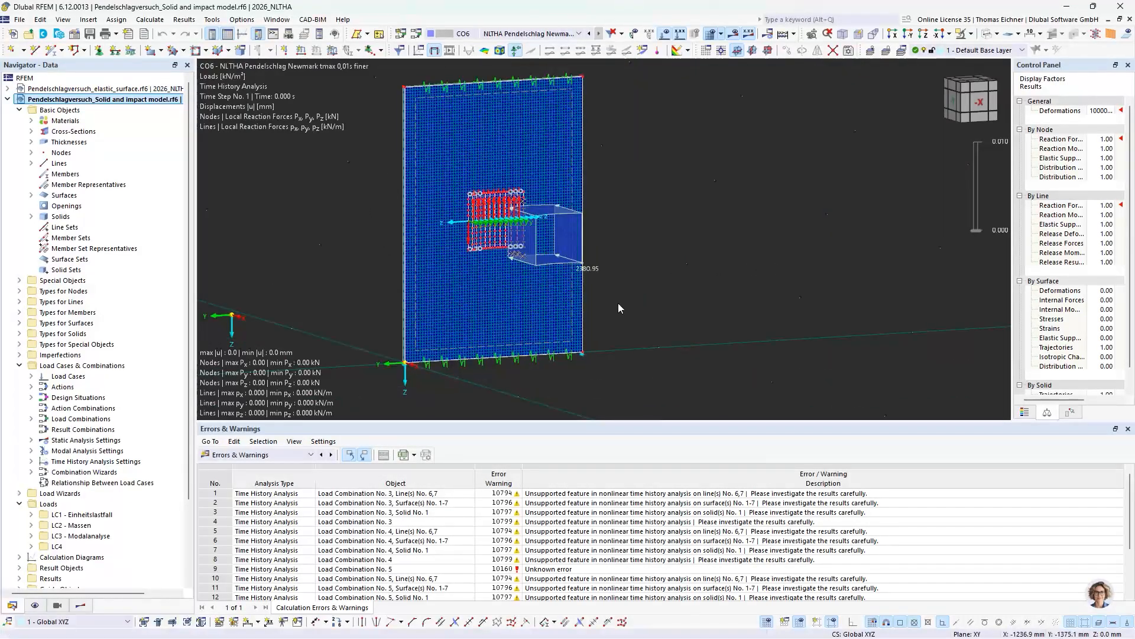
ctrl+middle_drag(619, 302, 479, 172)
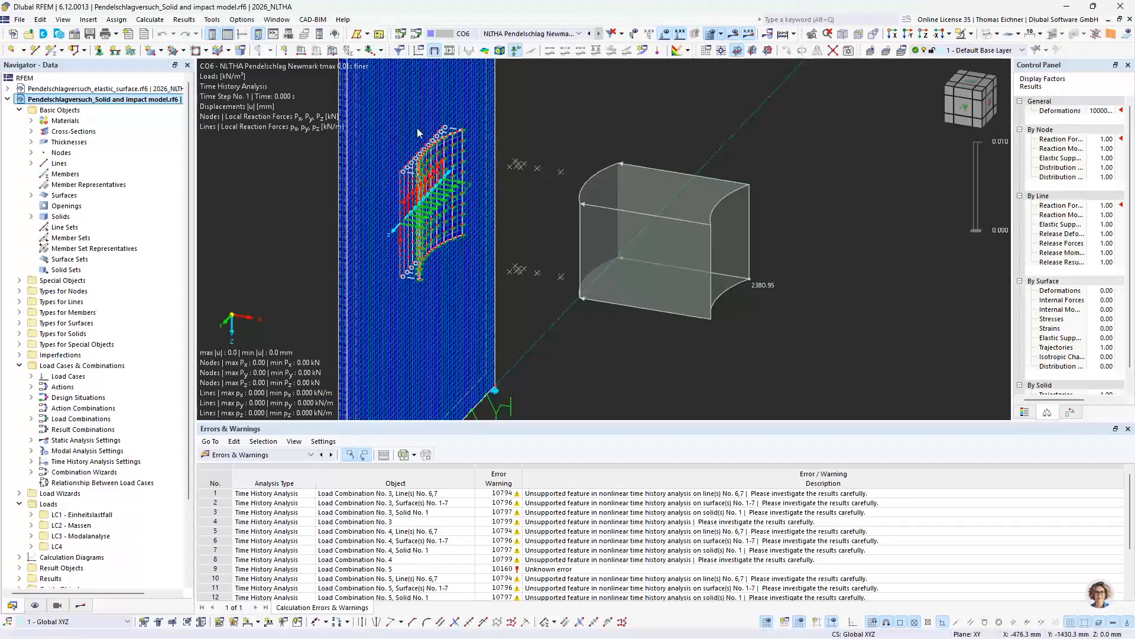
scroll(390, 172, up, 5)
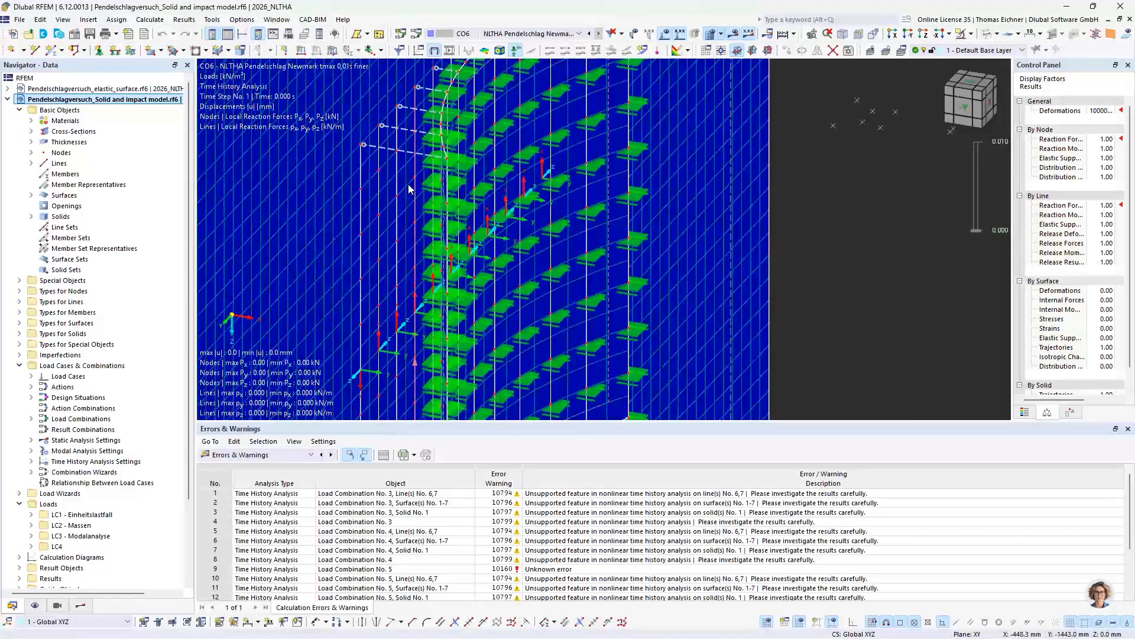
scroll(405, 158, down, 2)
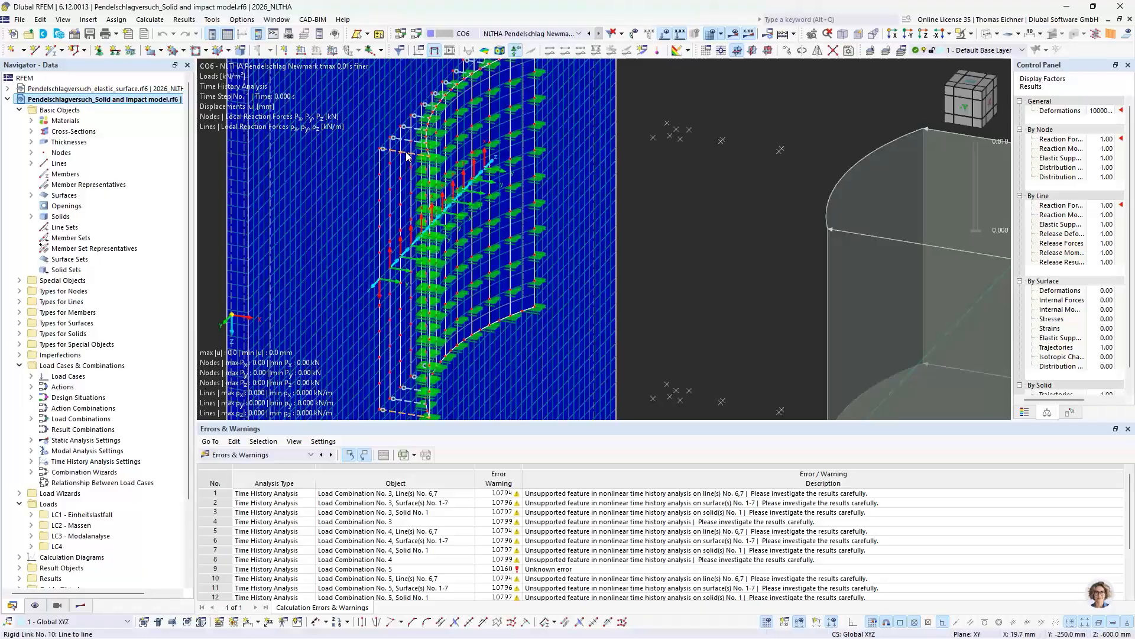
double_click(407, 156)
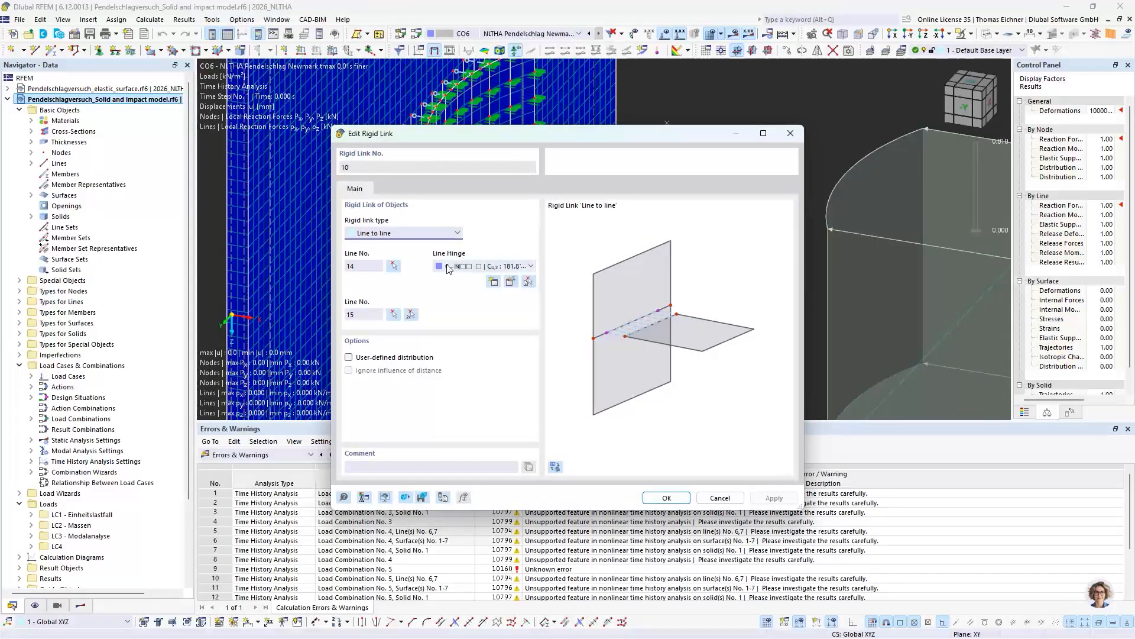
drag(353, 135, 556, 125)
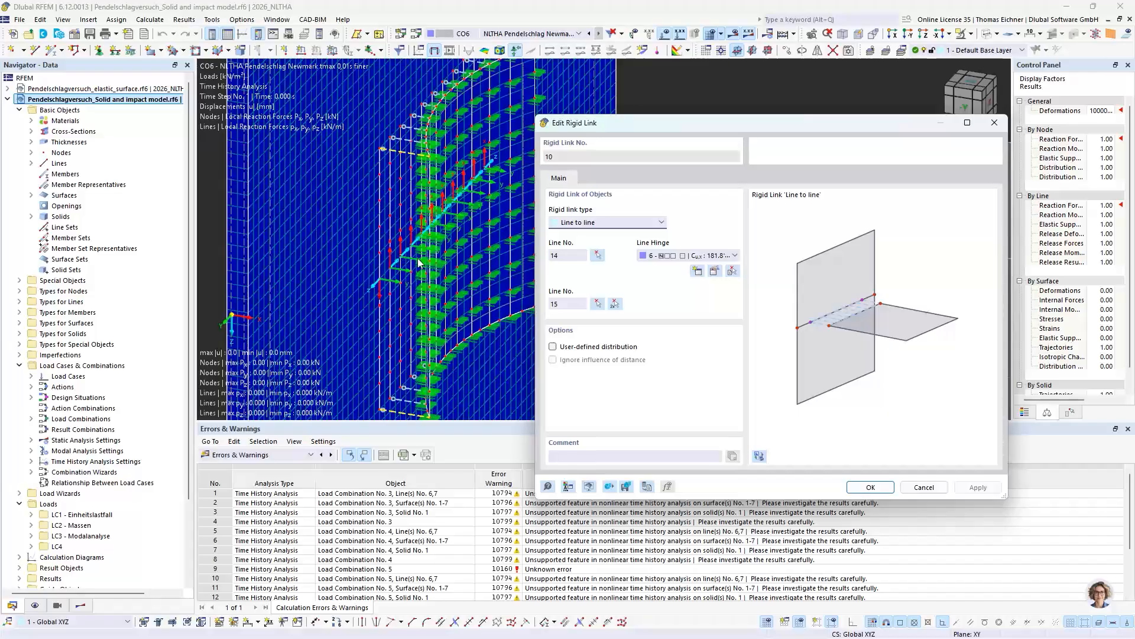
click(993, 123)
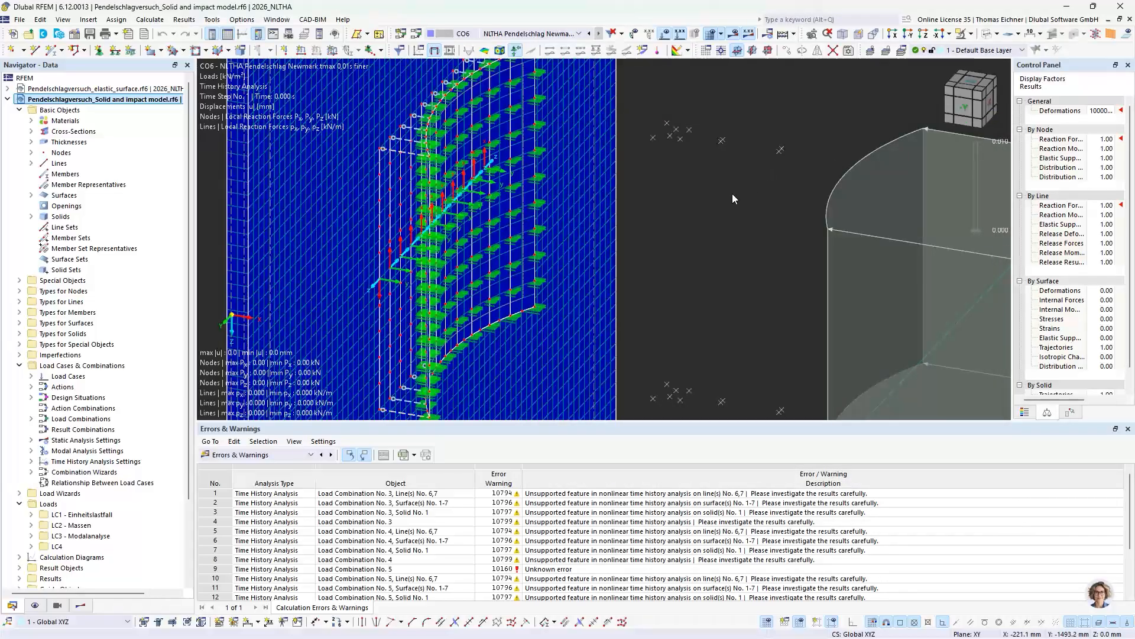
Examine the impactor mesh, its rigid links and supports near the glass pane, and collapse the model's navigator entry
middle_drag(733, 196, 627, 199)
scroll(625, 178, down, 2)
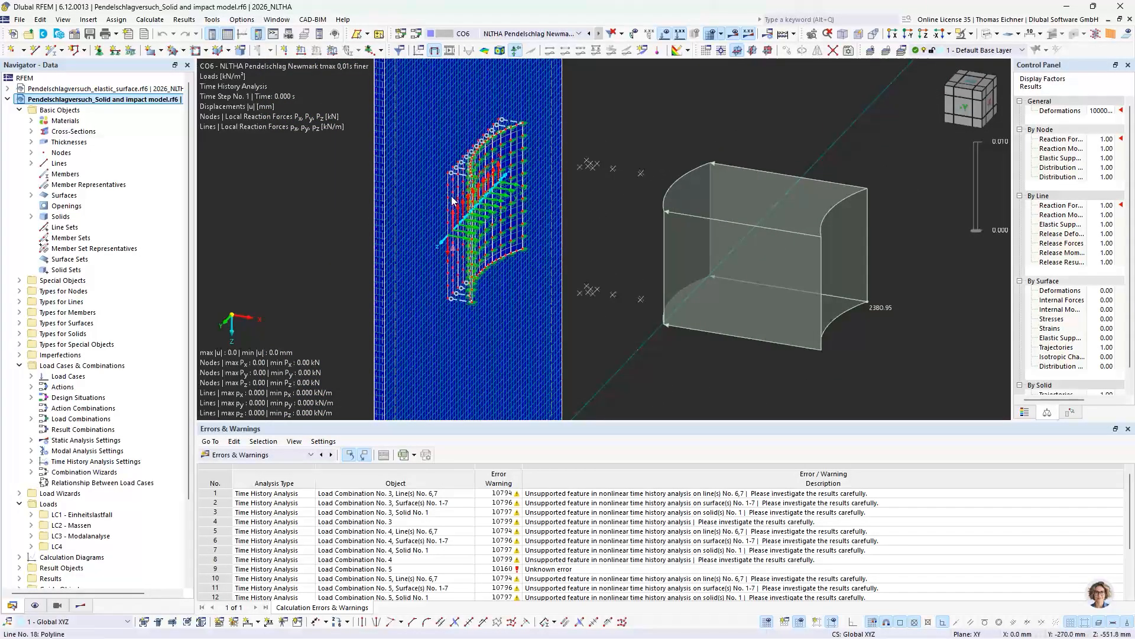
scroll(449, 201, up, 5)
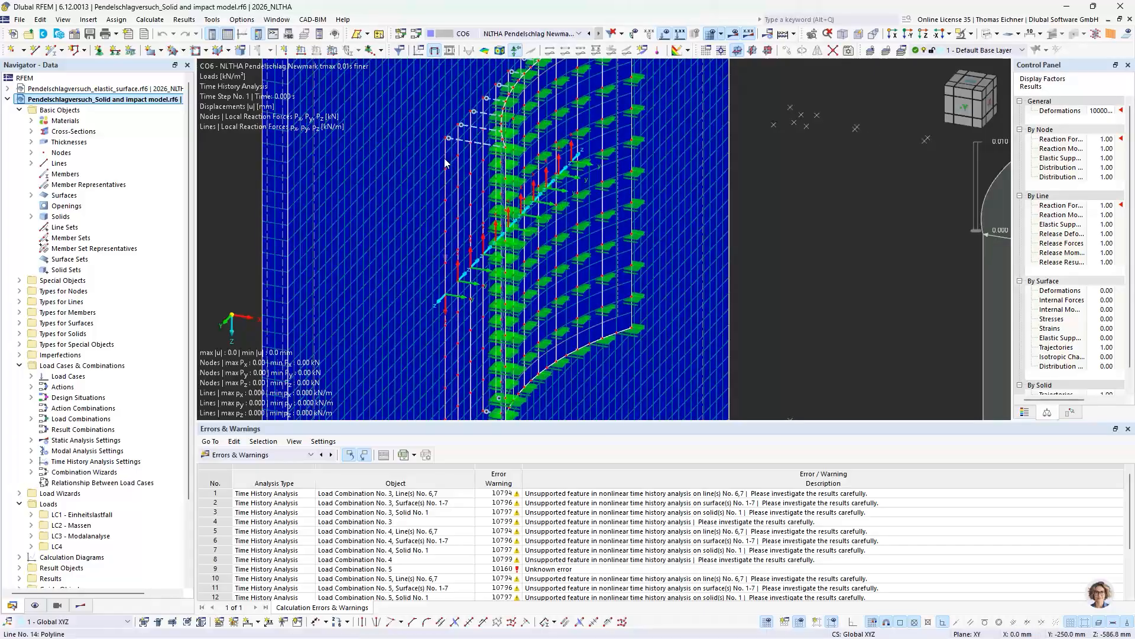
scroll(445, 164, up, 3)
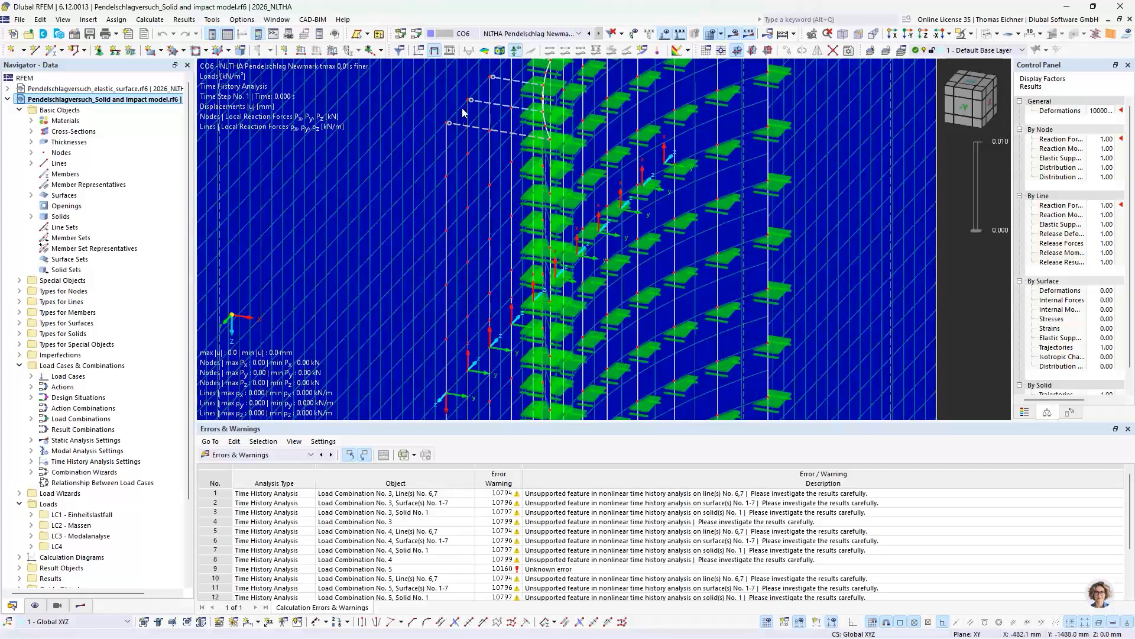
scroll(456, 123, down, 2)
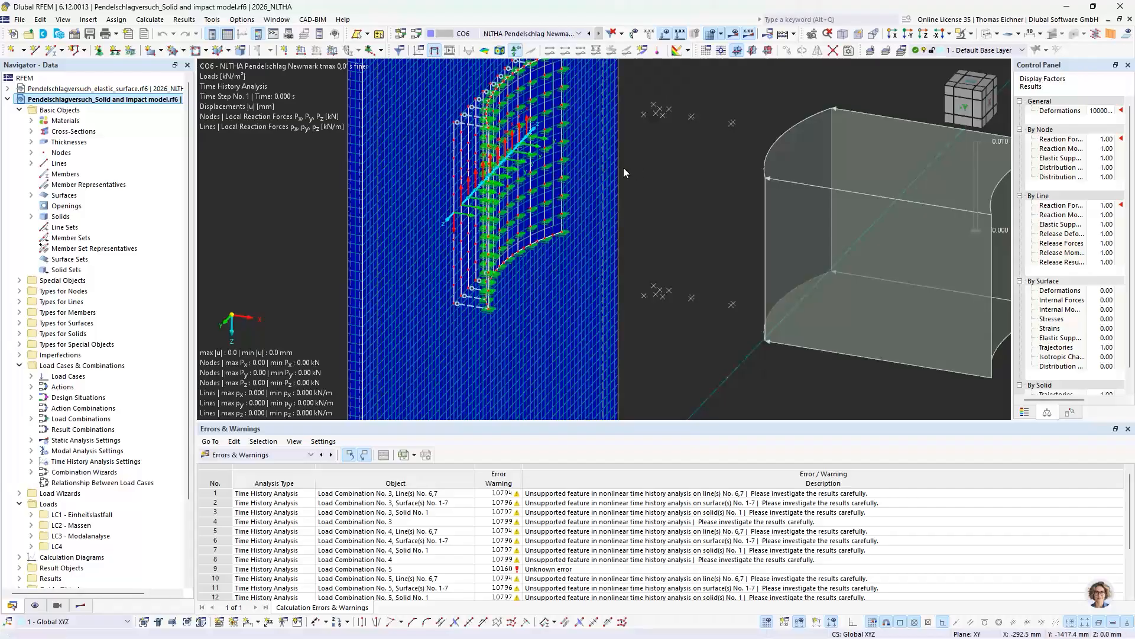
middle_drag(674, 155, 634, 166)
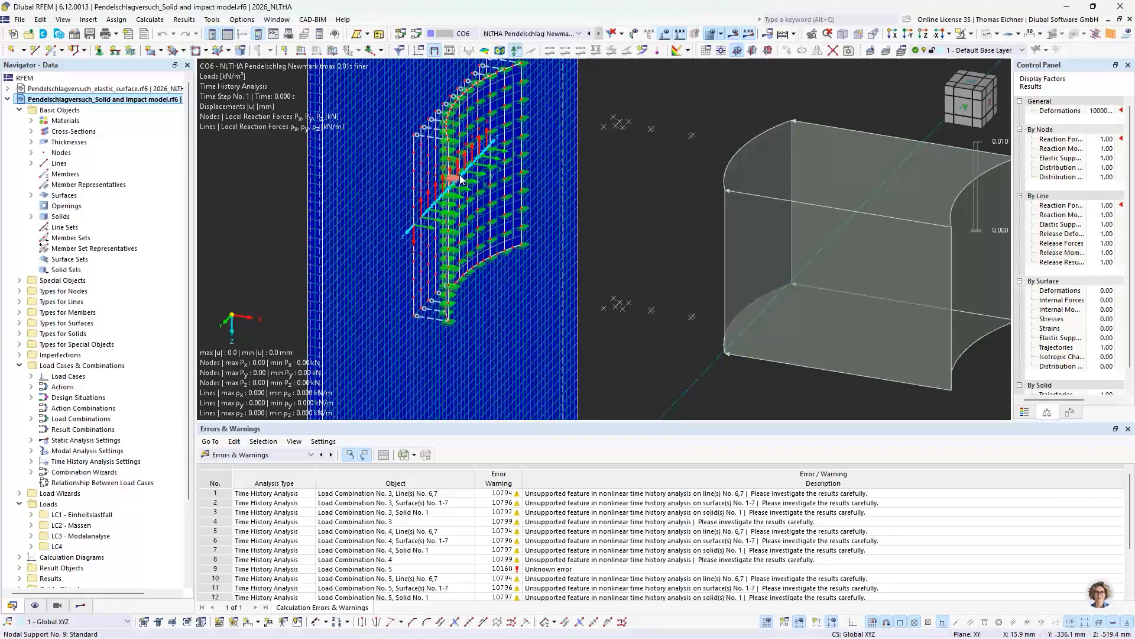
scroll(462, 179, down, 4)
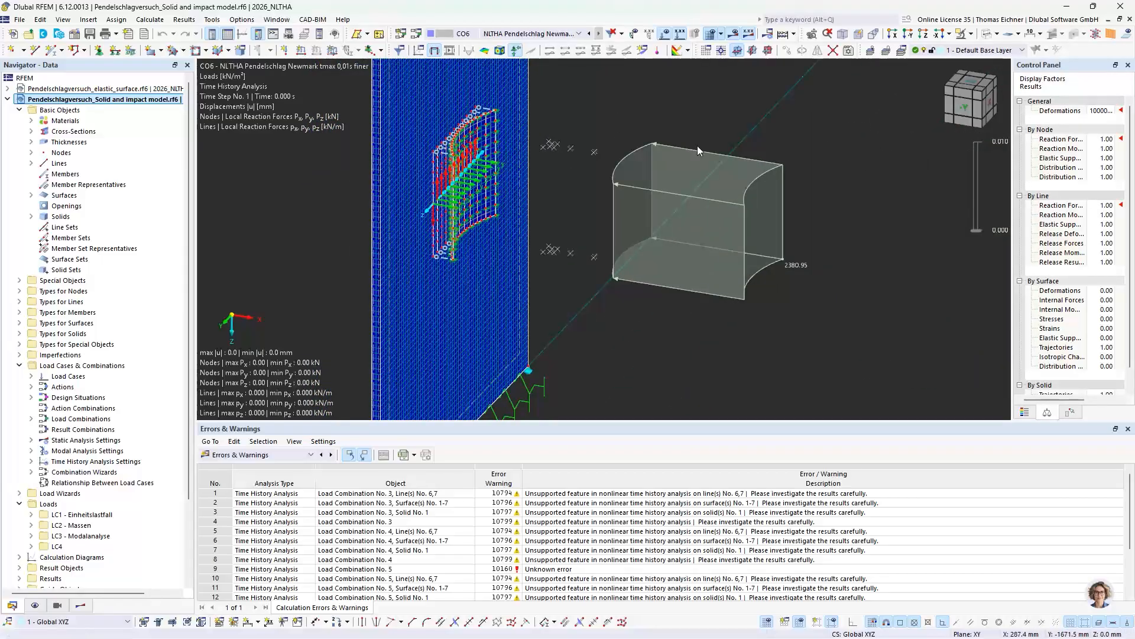
click(7, 98)
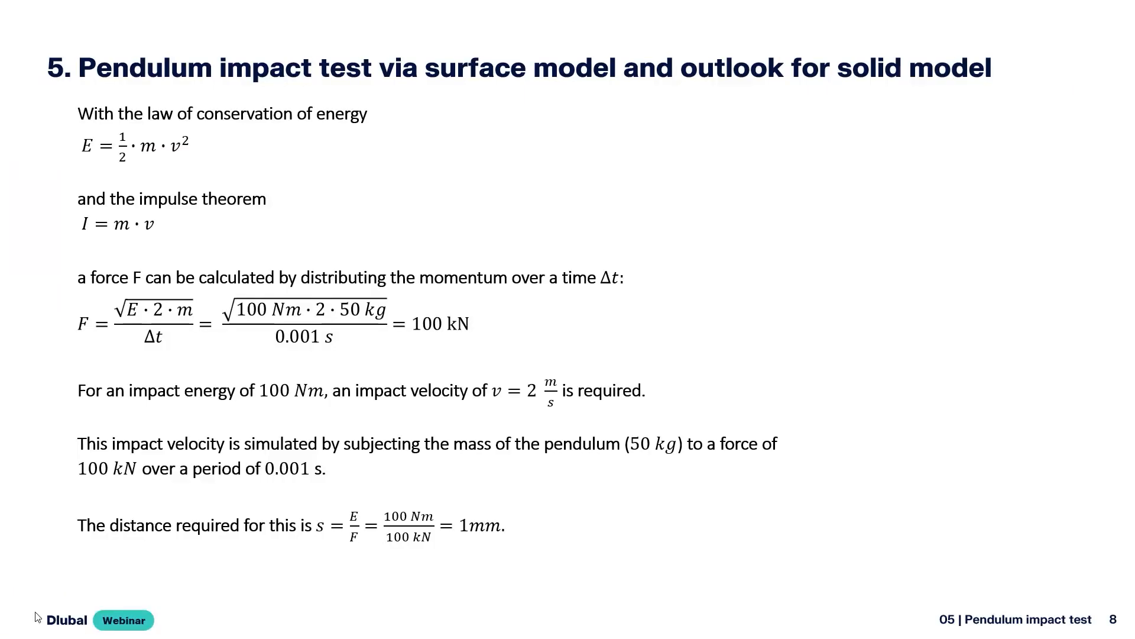
Switch to the RSTAB model NLTHA Mit FEMA356 Gelenken.rs9 and review the analysis methods offered in CO14's time history settings THS2
click(310, 478)
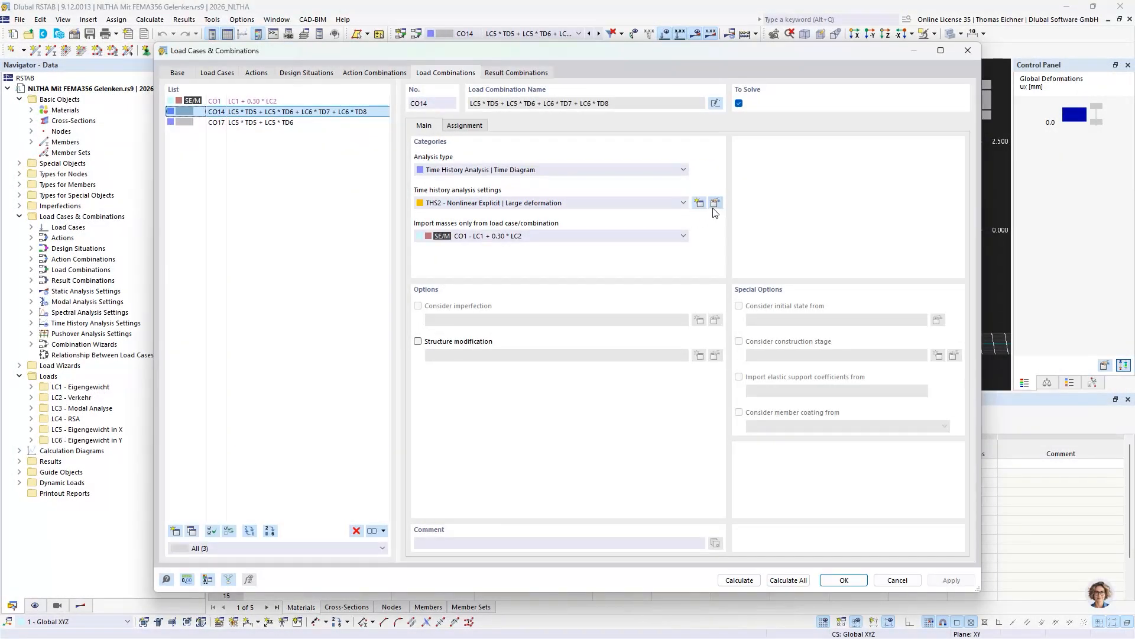
click(715, 203)
click(520, 207)
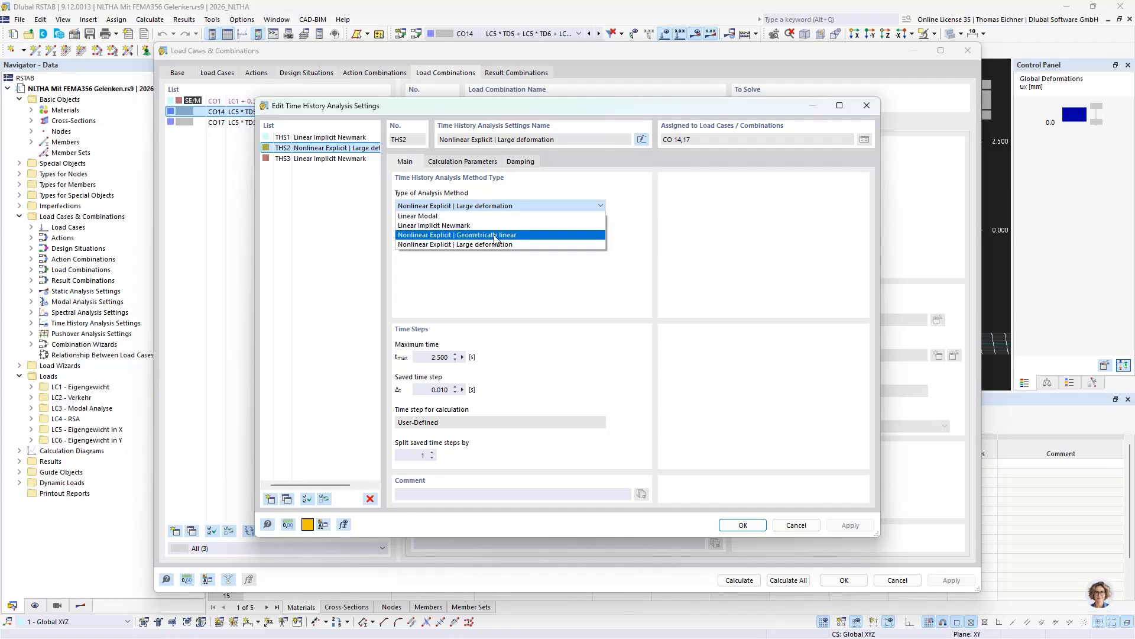
click(473, 274)
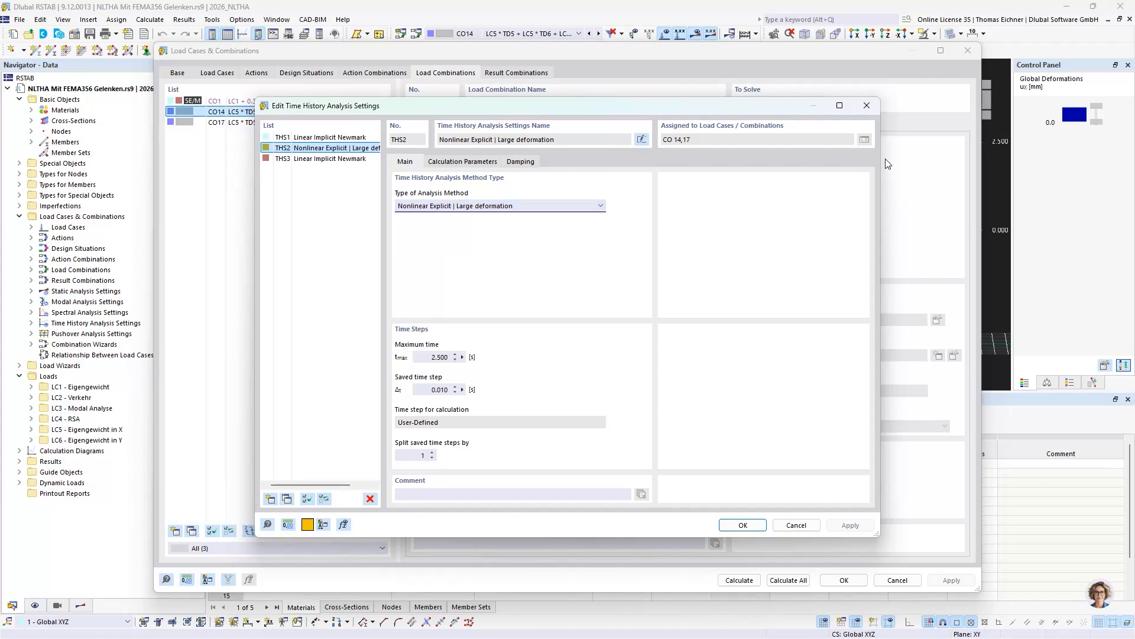
click(867, 107)
click(968, 51)
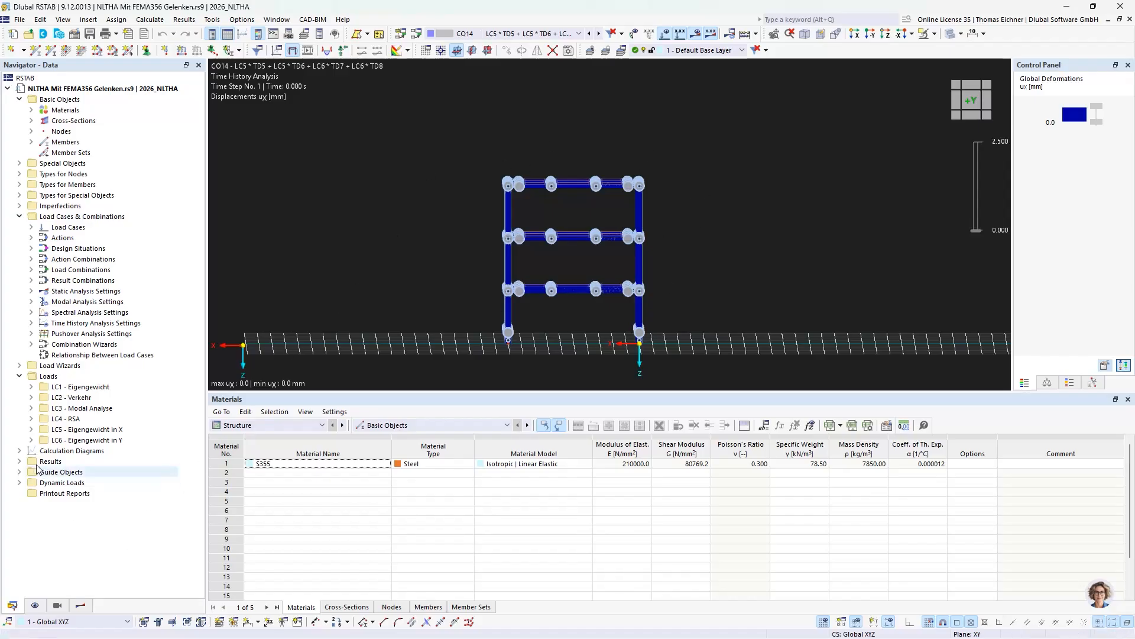
List the model's calculation diagrams and briefly inspect beam member 19 at the lowest floor of the frame
click(20, 451)
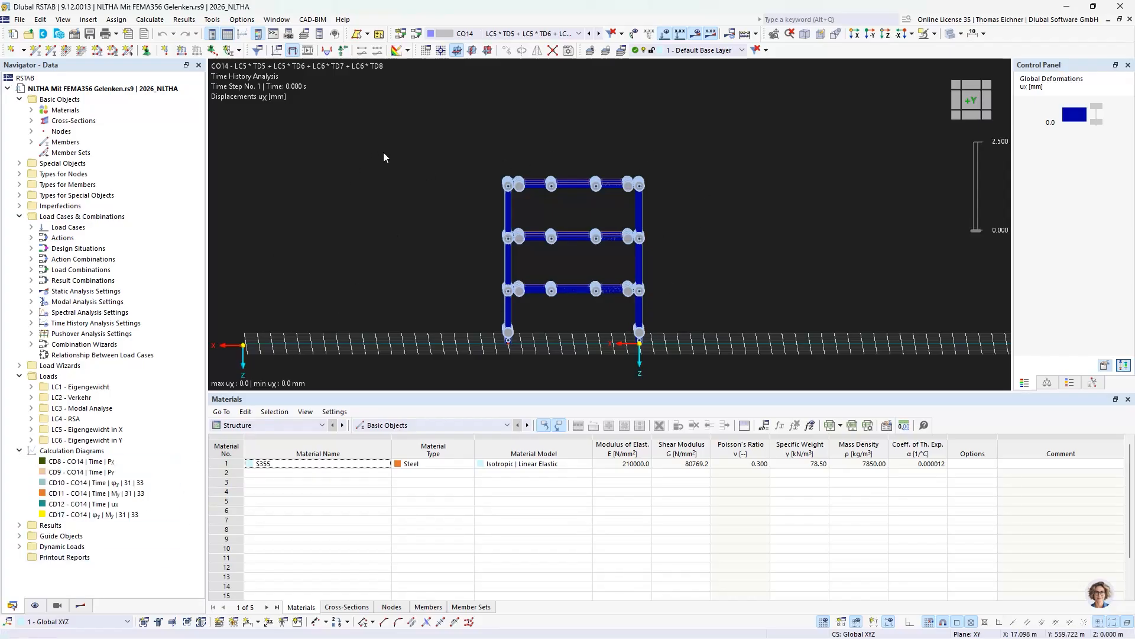
scroll(569, 340, up, 4)
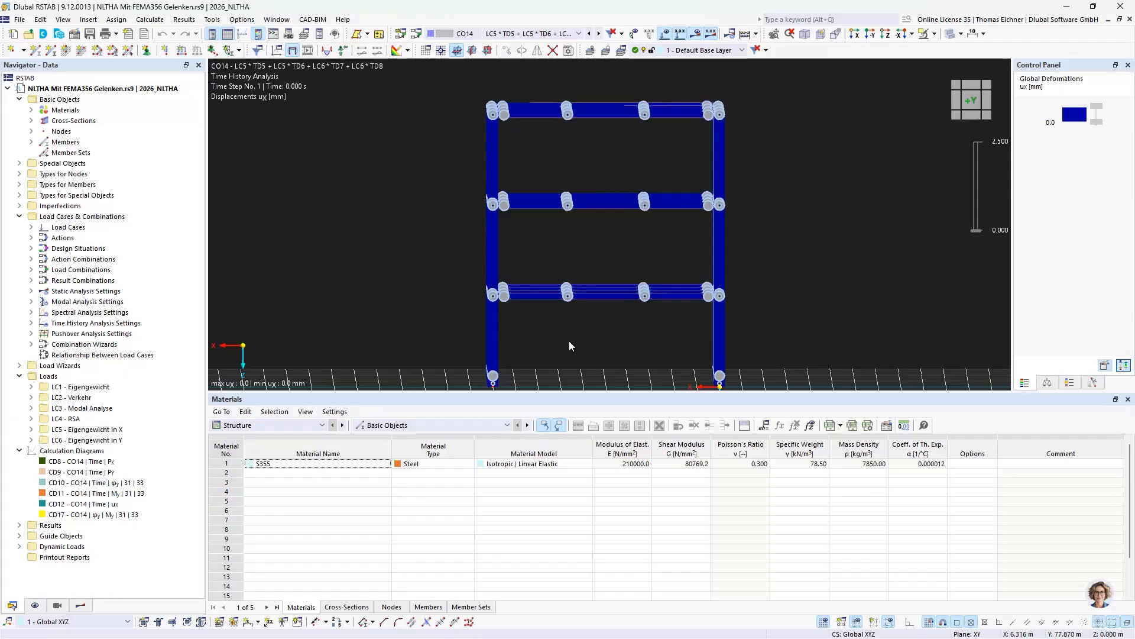
scroll(568, 341, down, 1)
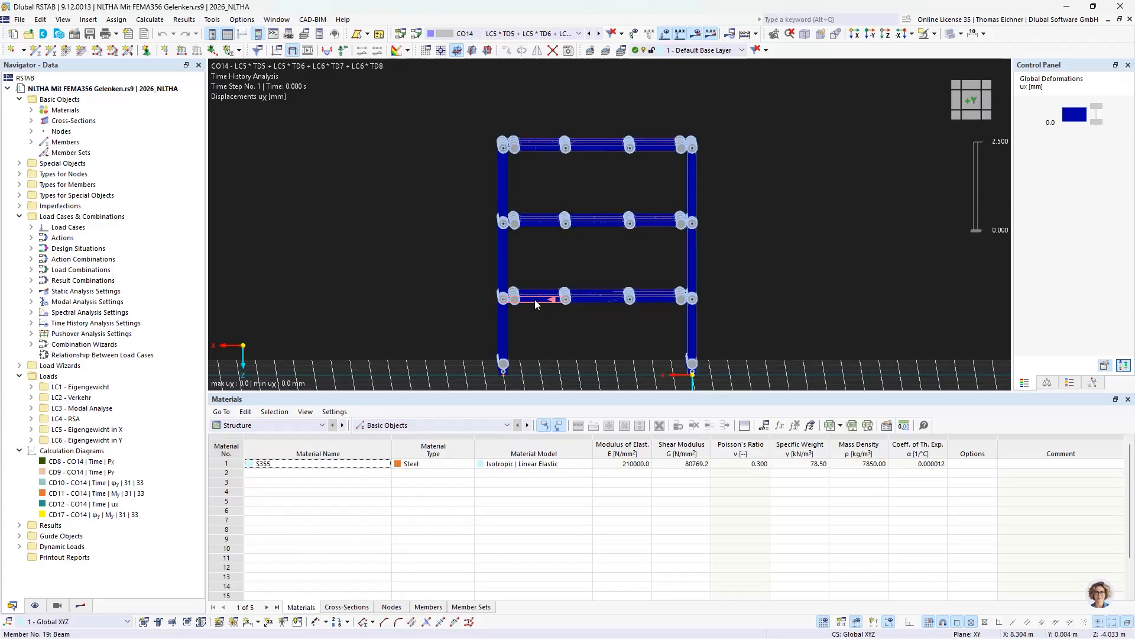
mouse_move(532, 306)
double_click(423, 294)
key(Escape)
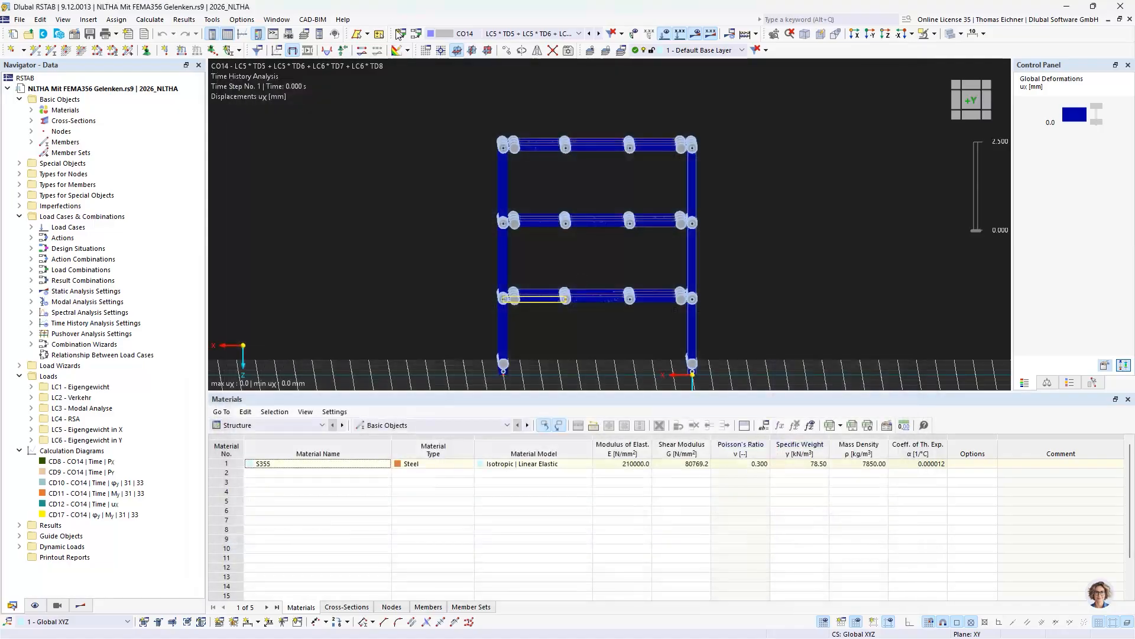
Check the analysis type and mass import of load combination CO14
click(400, 34)
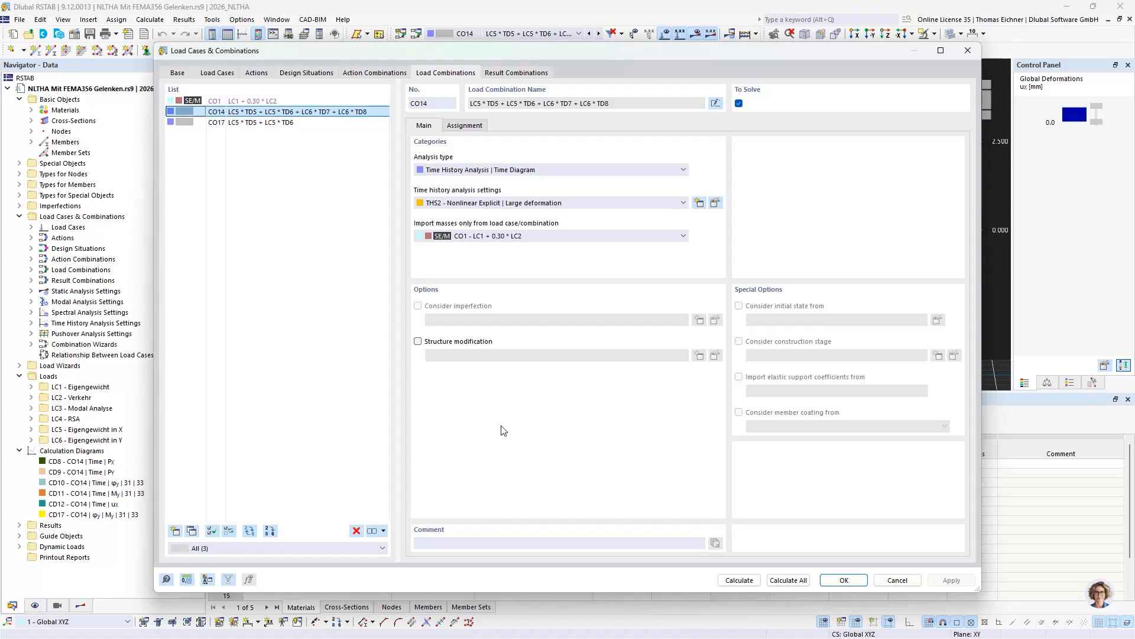
click(970, 50)
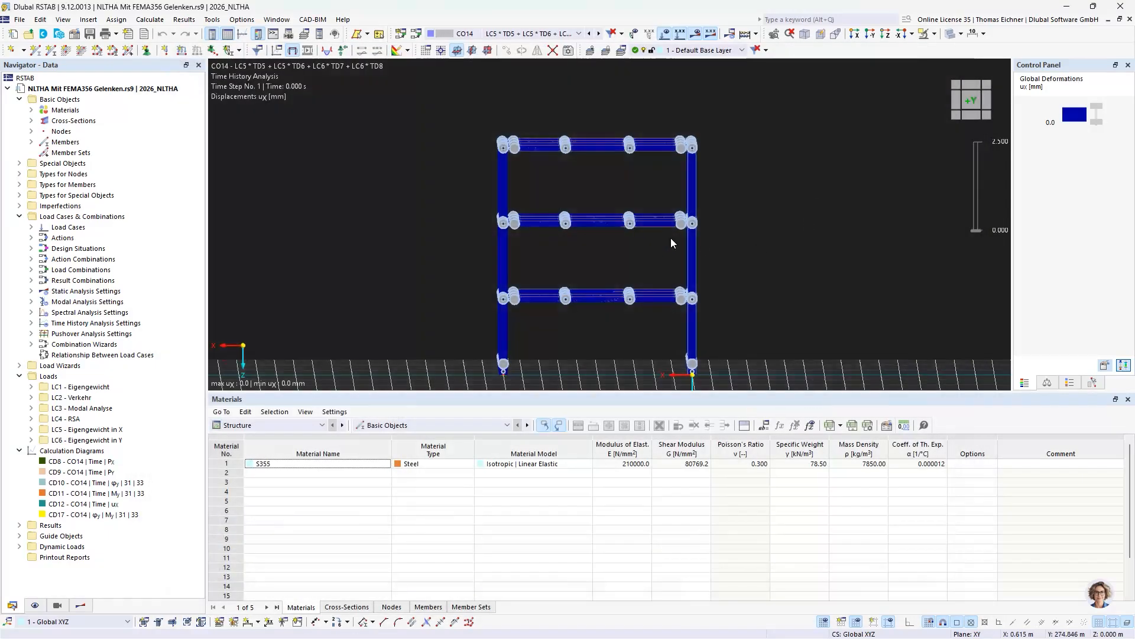
Open the end hinge of beam member 19 and review the nonlinearity types offered for rotation φy
scroll(521, 287, up, 3)
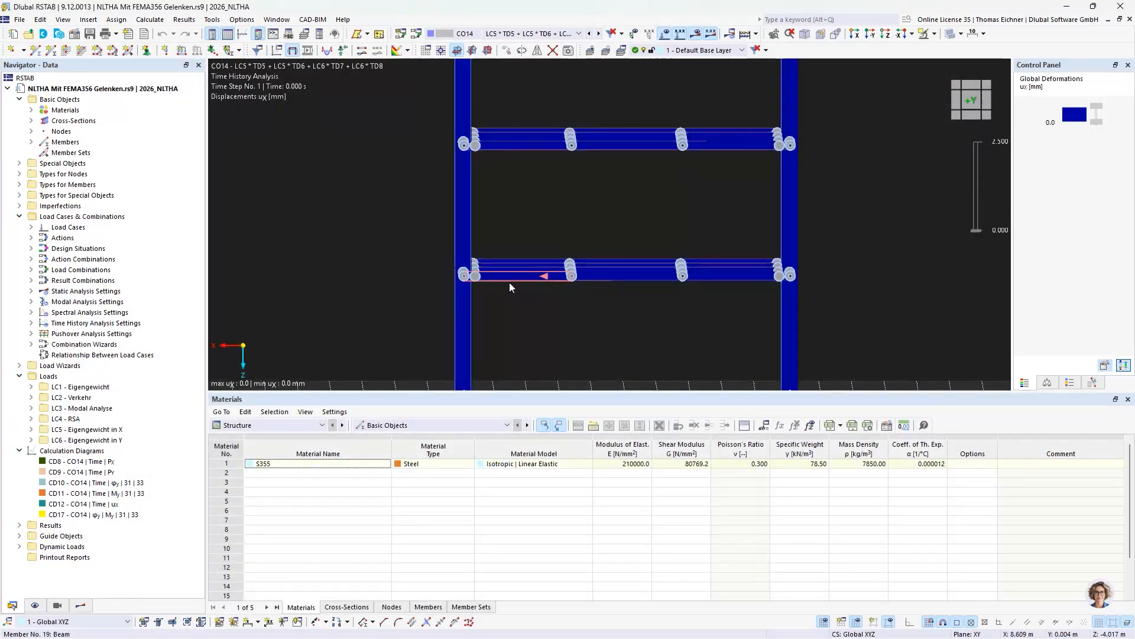
double_click(520, 307)
click(324, 132)
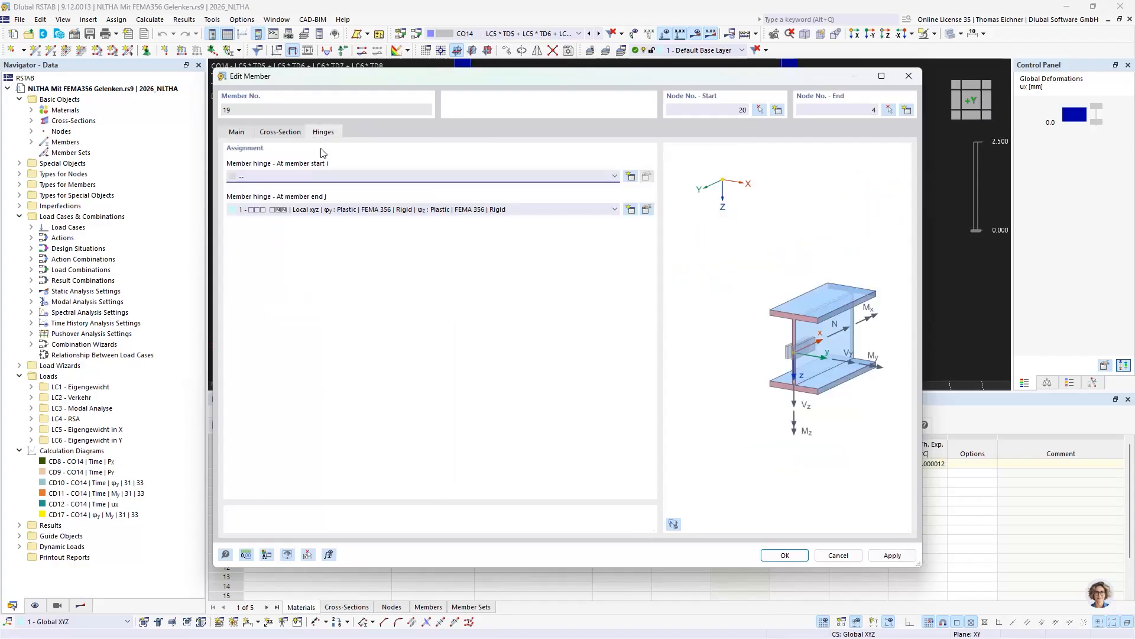
click(648, 210)
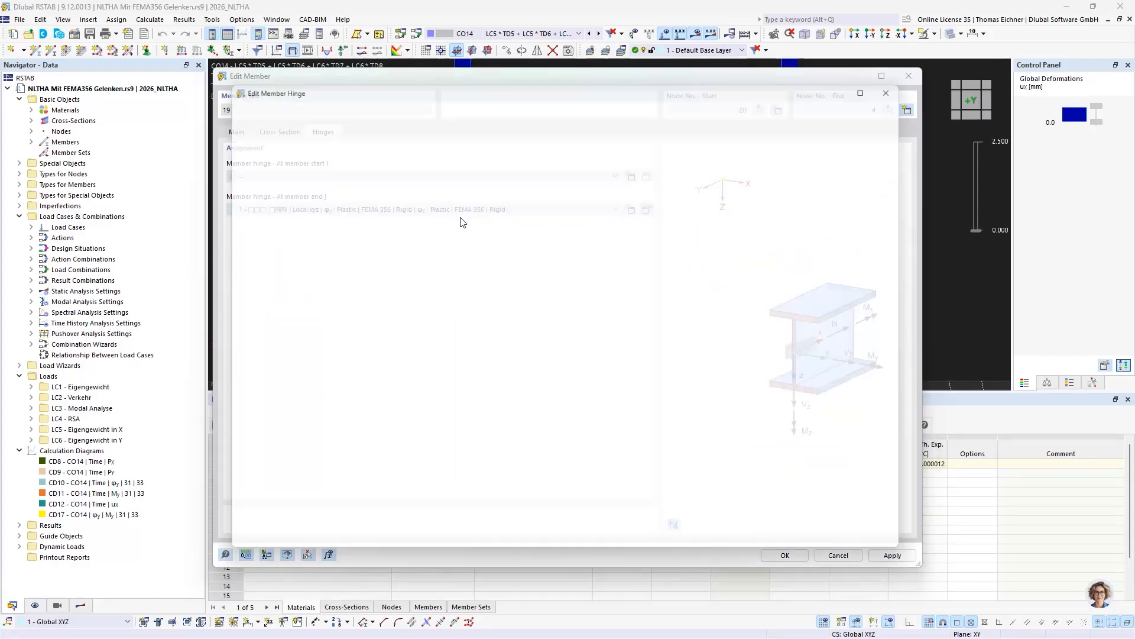
click(633, 416)
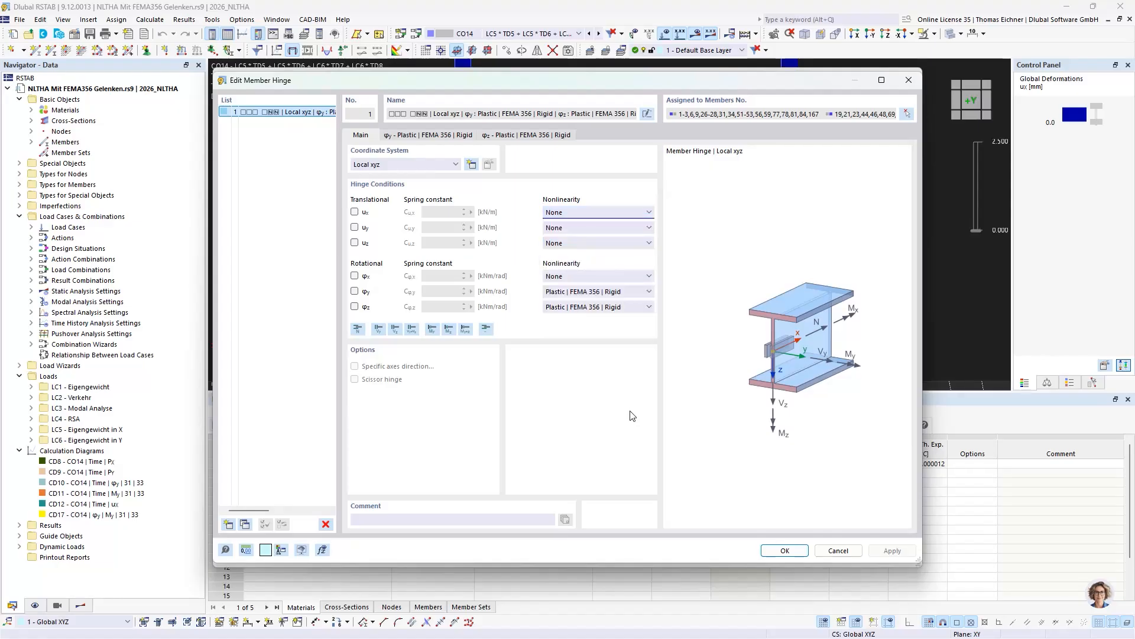
click(612, 291)
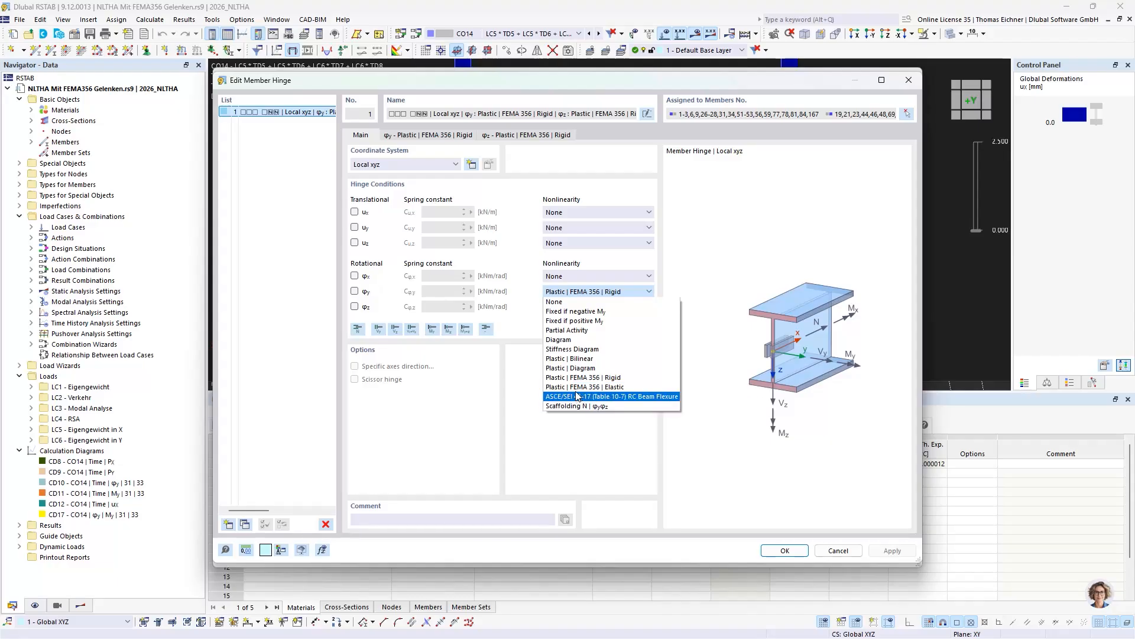
click(599, 293)
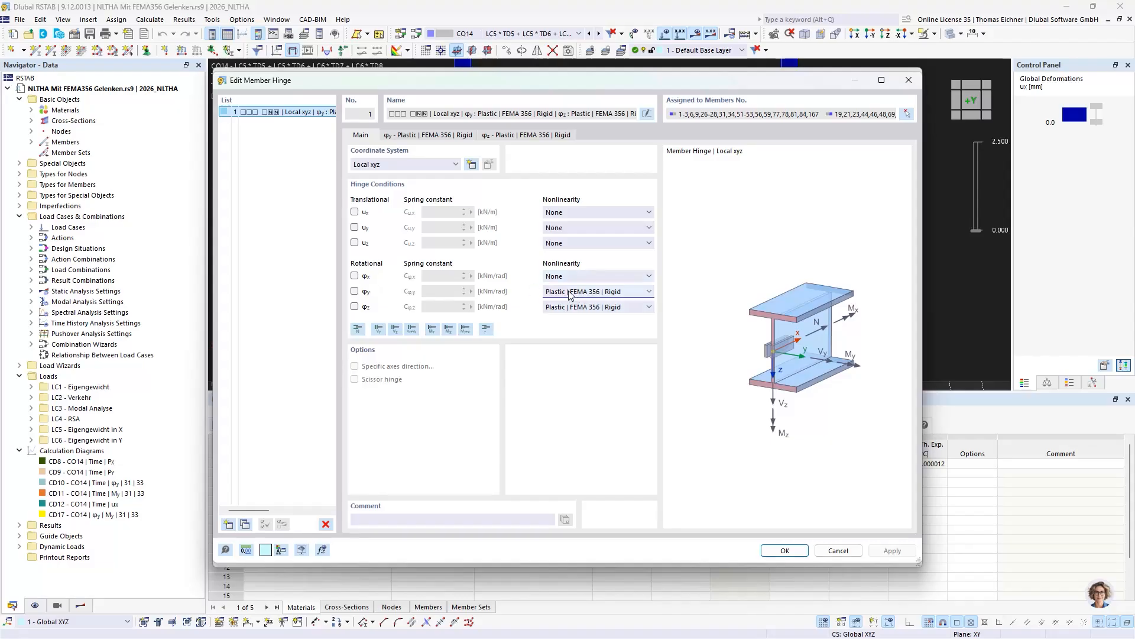
Review the hinge's φz plastic diagram and acceptance criteria, try user-defined values, and discard the changes
click(503, 136)
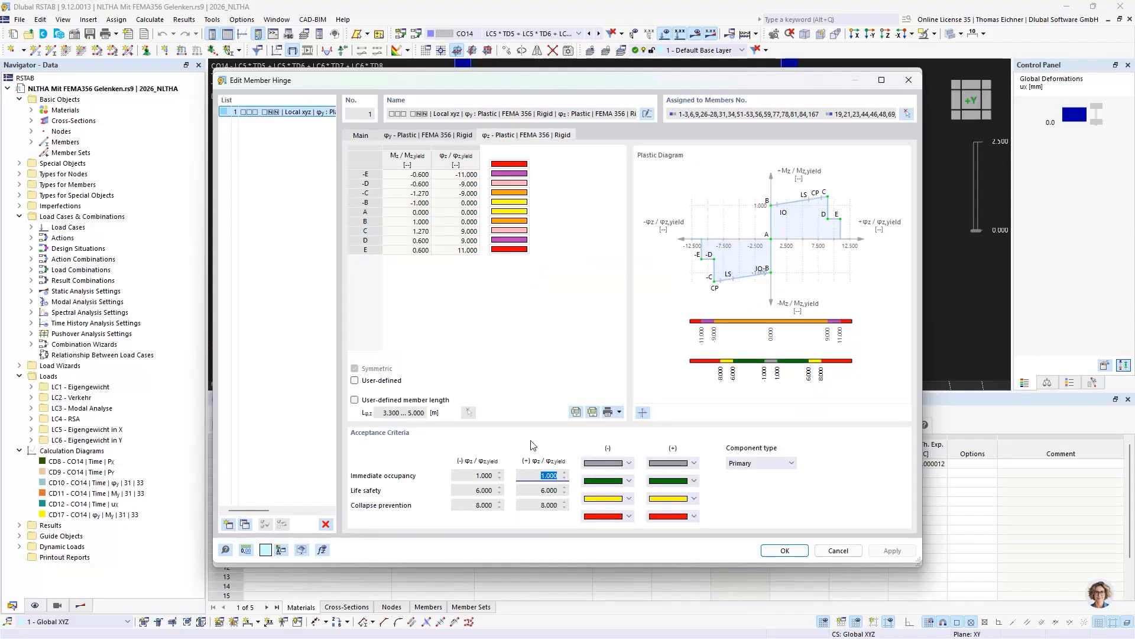
click(490, 506)
click(535, 506)
click(539, 492)
click(544, 477)
click(354, 382)
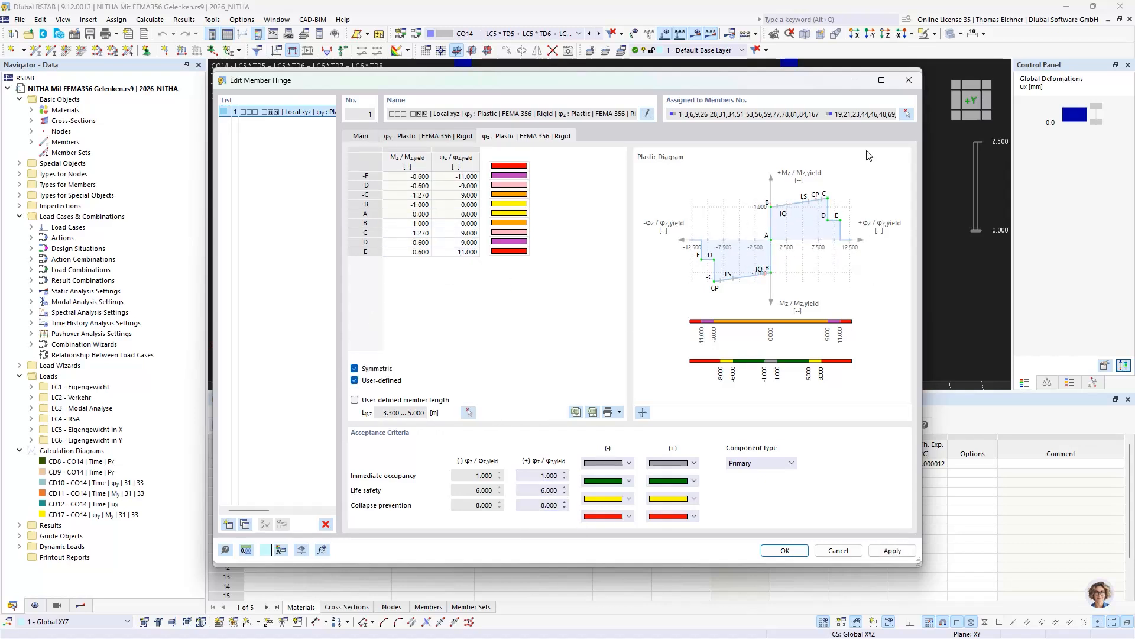
click(908, 80)
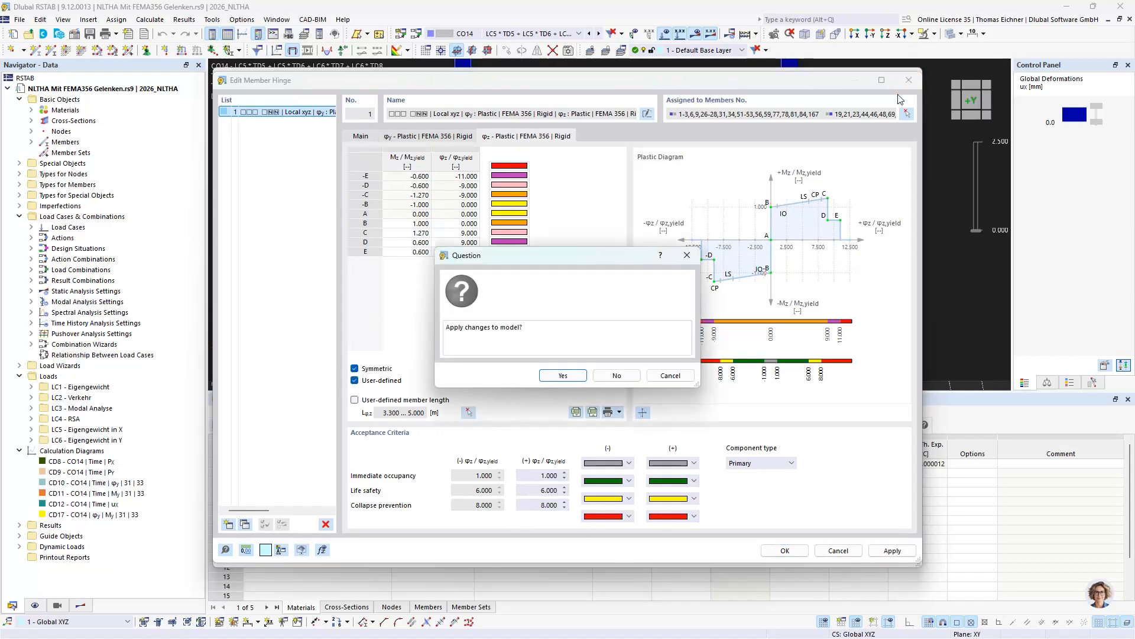
click(616, 375)
click(785, 555)
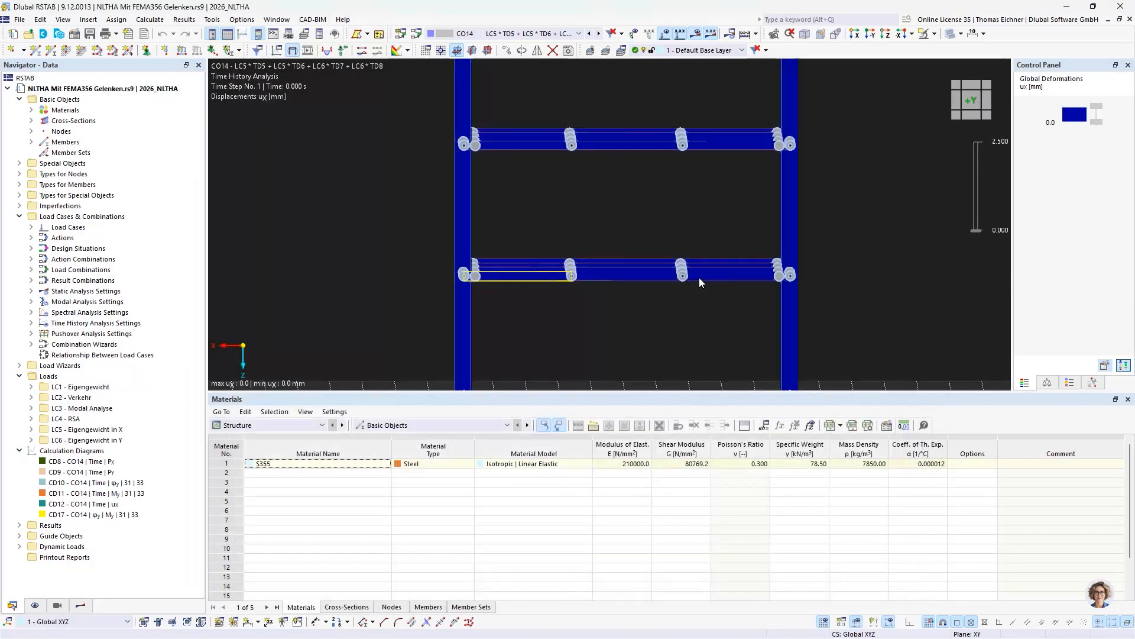
Frame the whole building in the view and show the list of time history results
middle_drag(798, 314, 563, 332)
scroll(694, 347, up, 3)
click(80, 605)
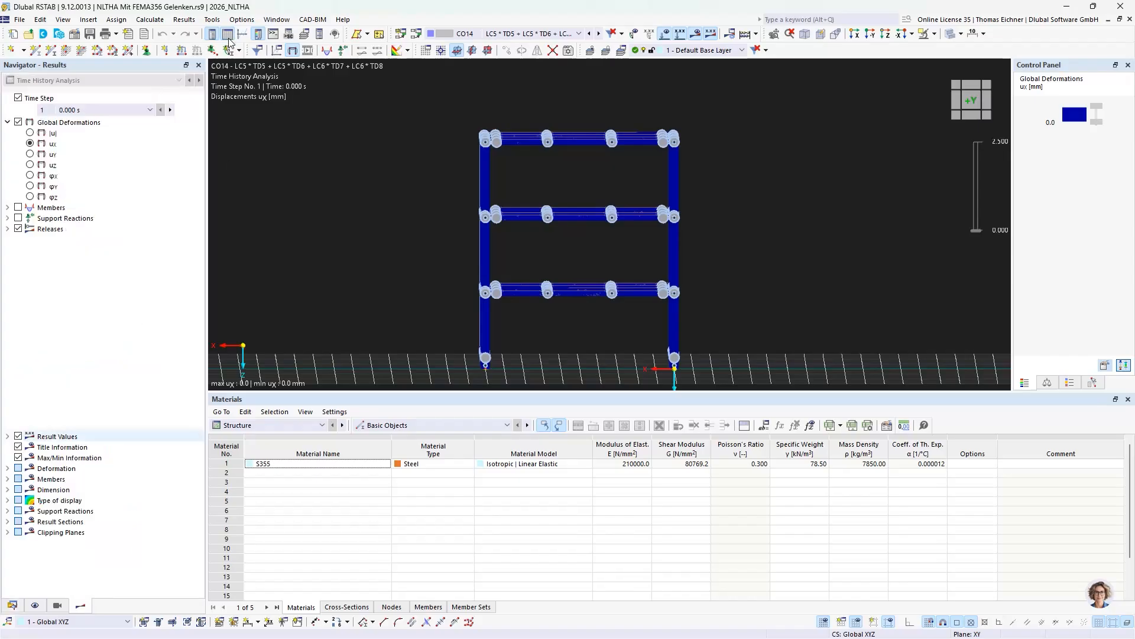
Open the load cases and combinations overview and check the analysis settings of modal load case LC3
click(501, 34)
click(501, 37)
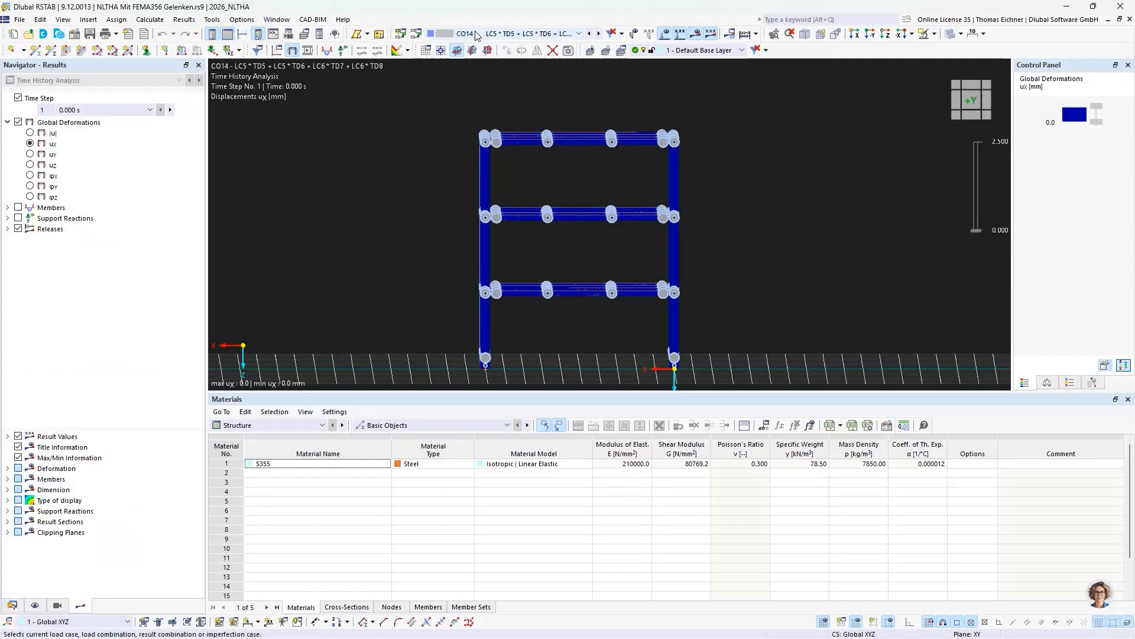
click(416, 34)
drag(417, 52, 457, 78)
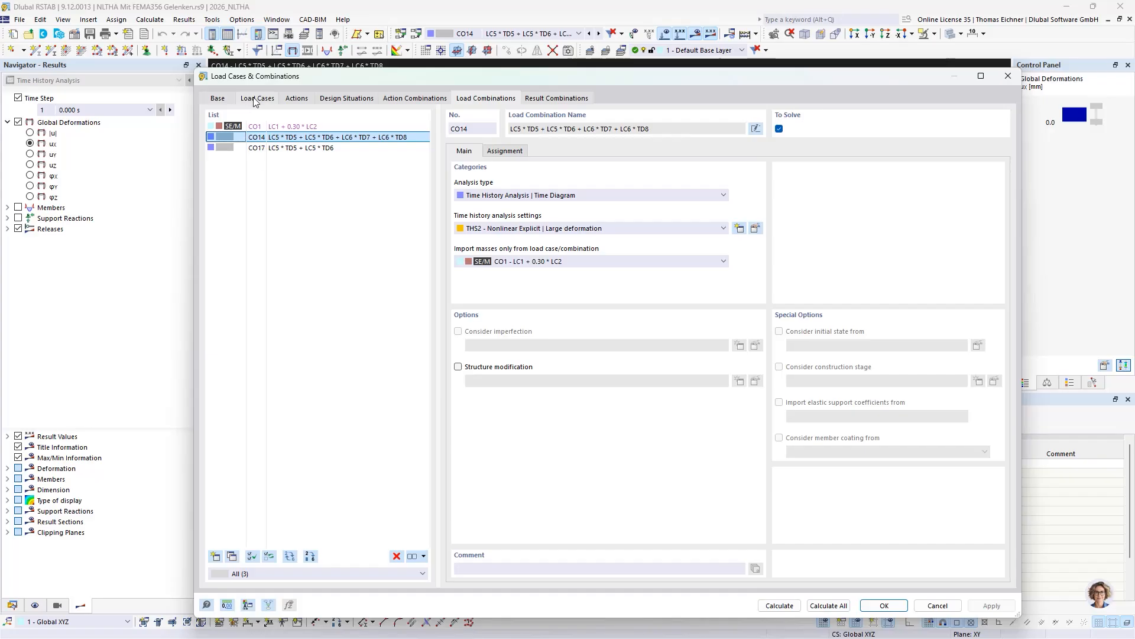
click(260, 148)
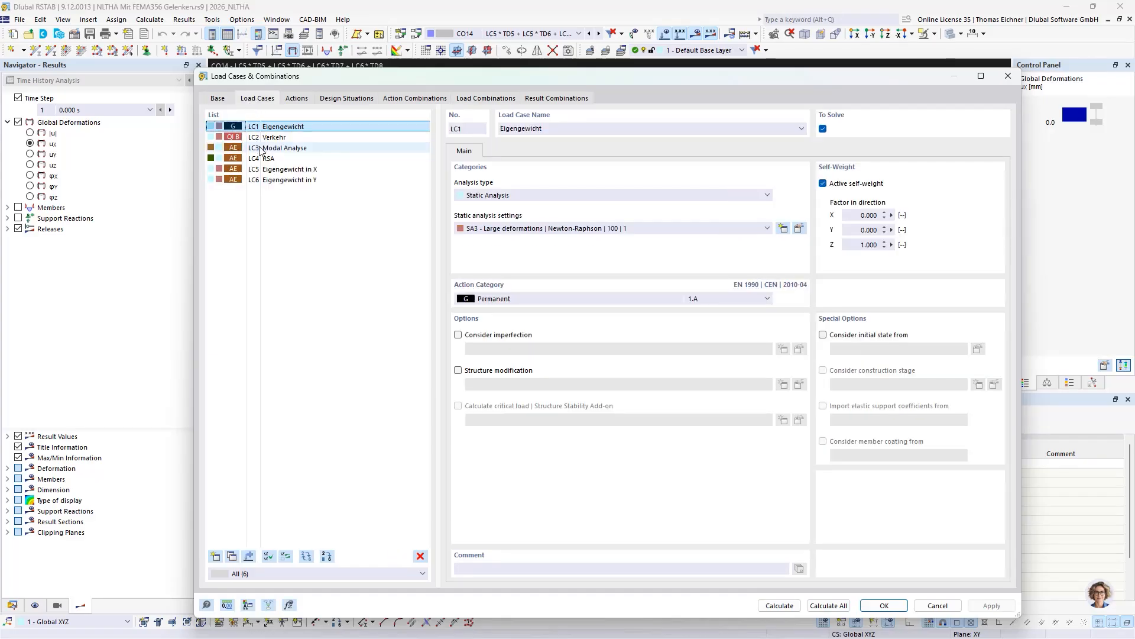
Review the mode selection of response spectrum load case LC4, comparing natural periods, accelerations and effective modal mass factors in X and Y
click(273, 158)
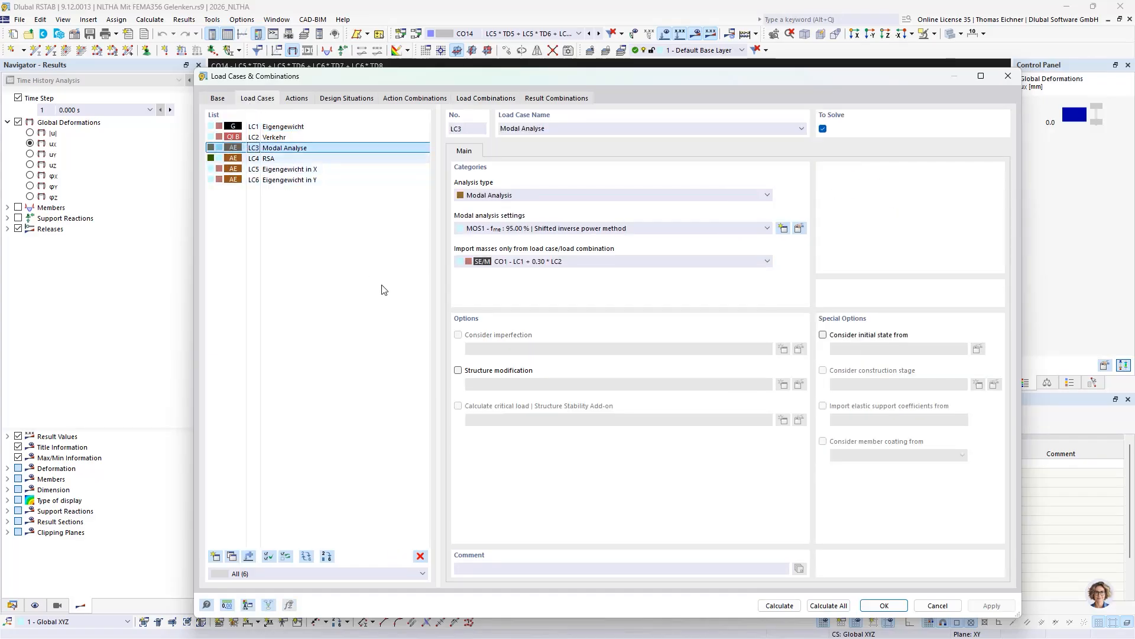
click(585, 151)
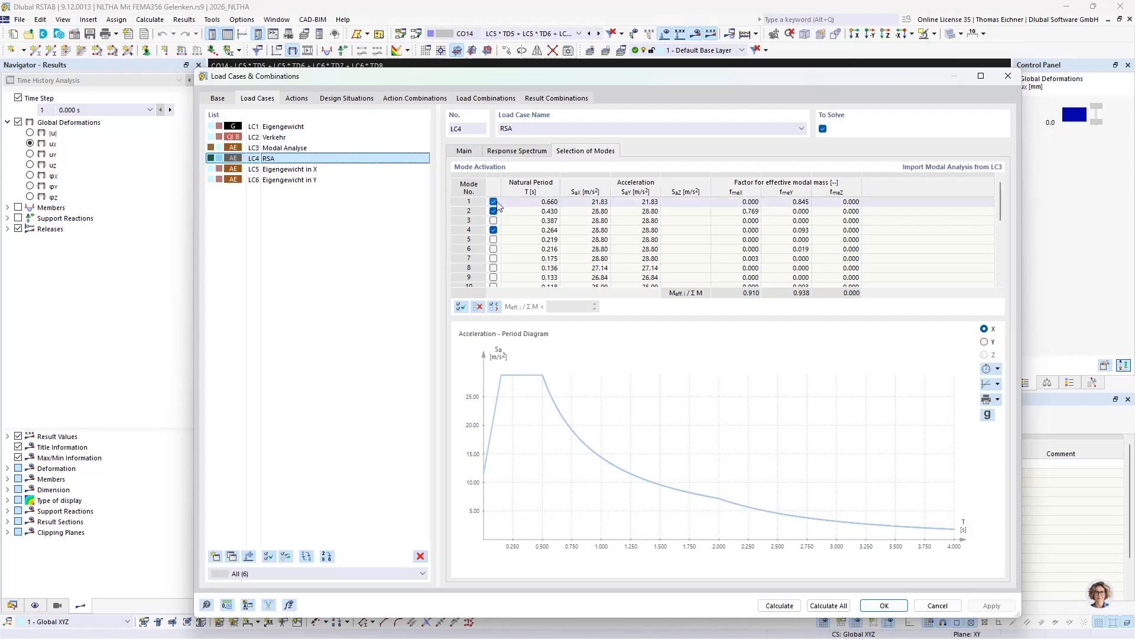
click(736, 211)
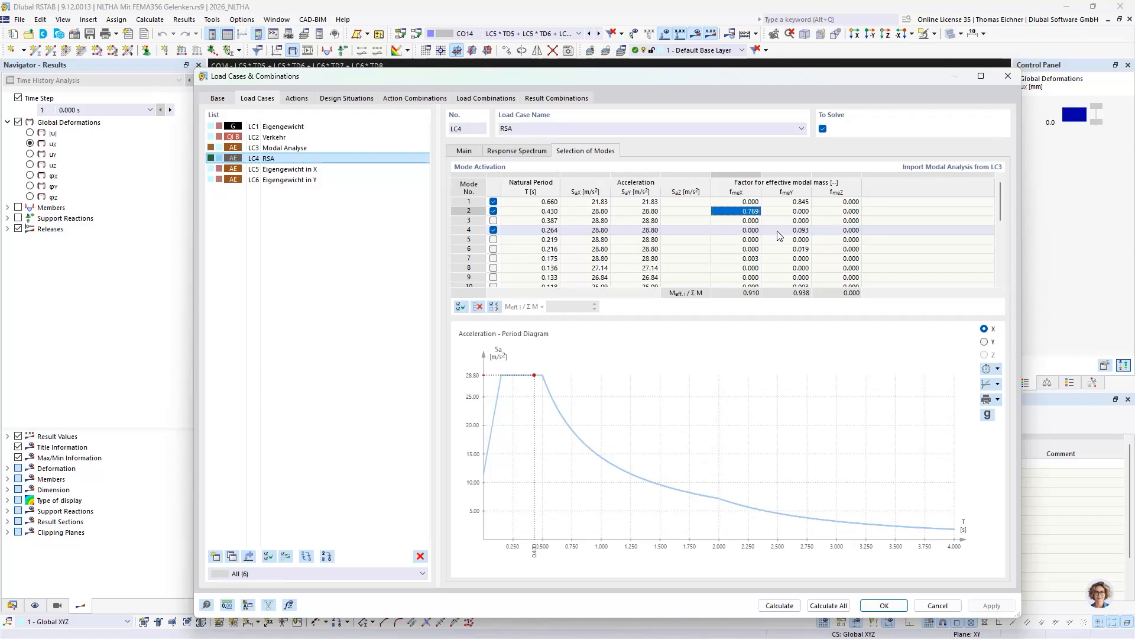
click(786, 201)
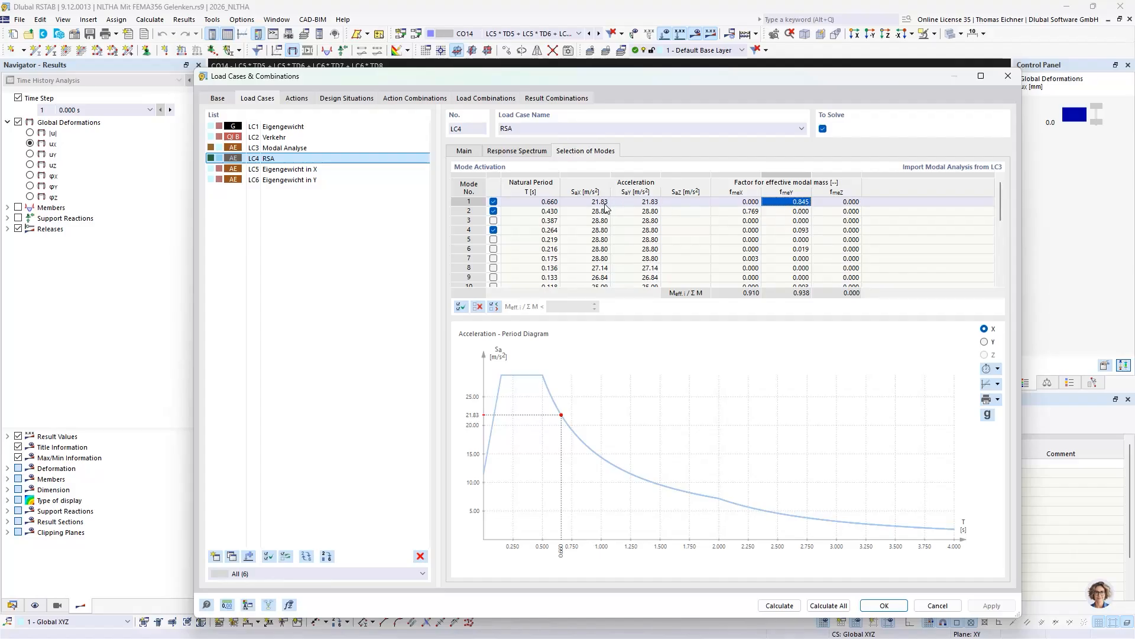
click(550, 202)
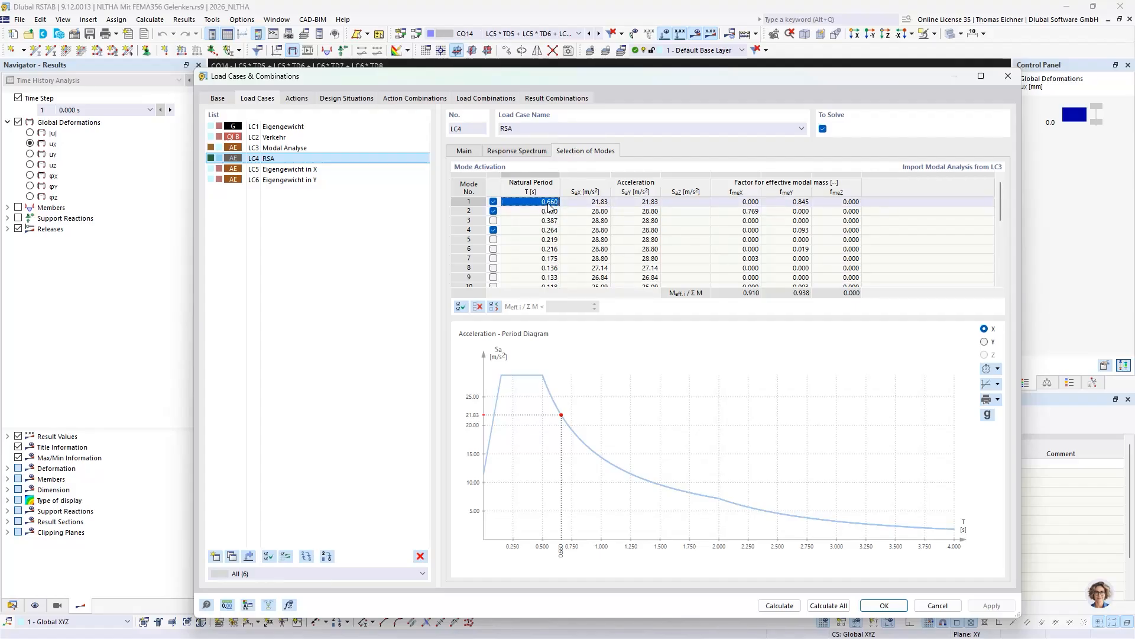
scroll(538, 236, down, 1)
click(527, 268)
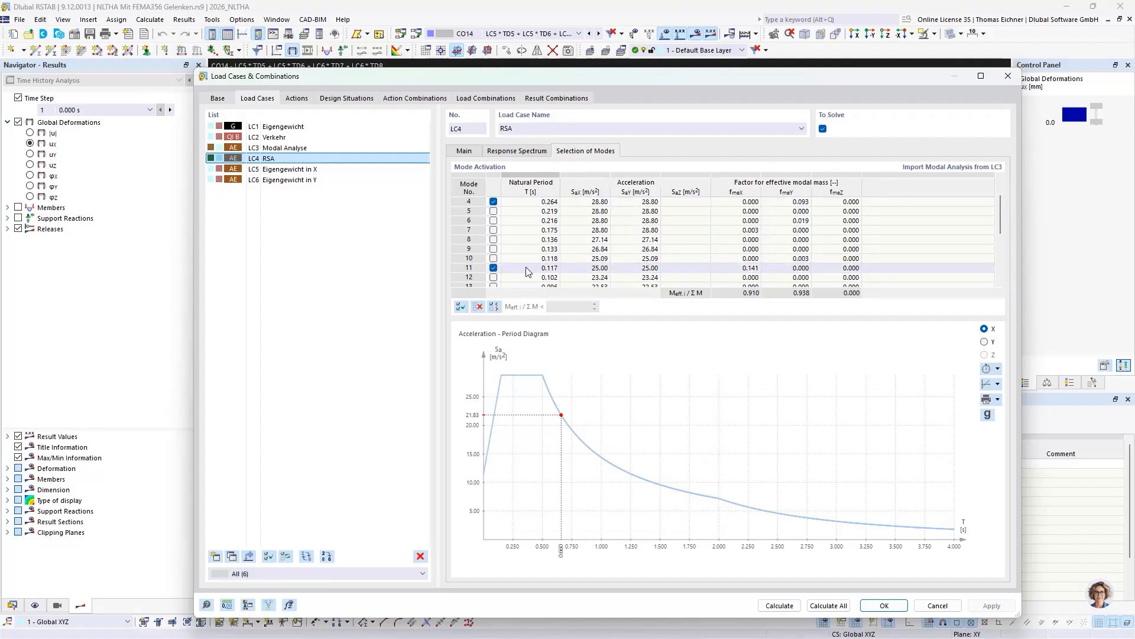
scroll(624, 276, up, 1)
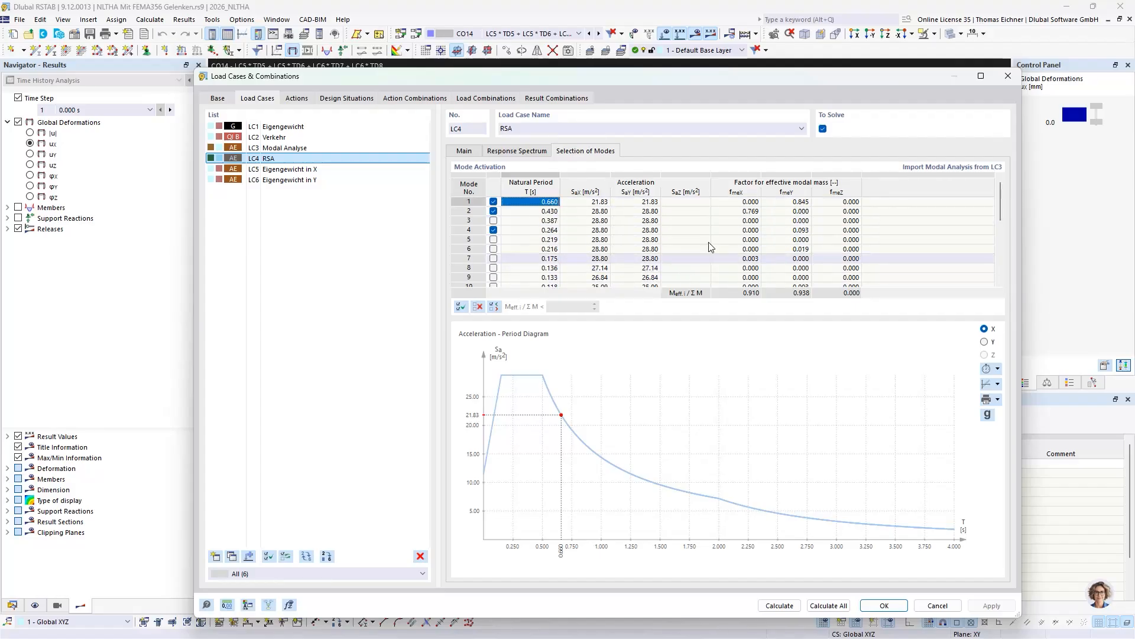
click(808, 231)
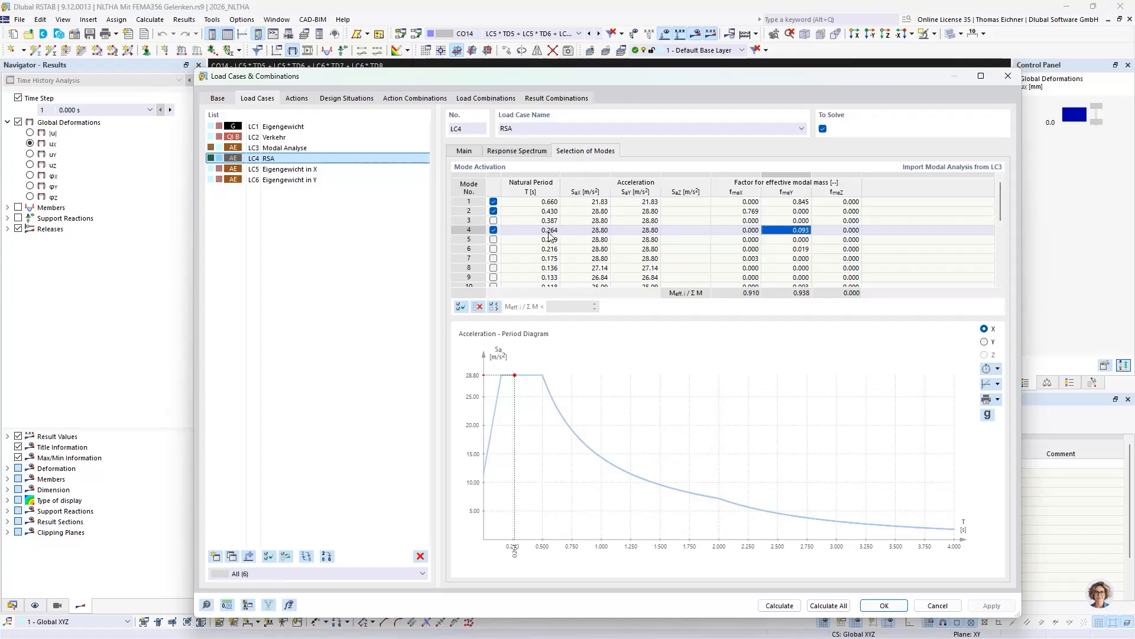
Review the time diagrams TD5 to TD8 assigned to load cases LC5 and LC6 in load combination CO14
click(486, 99)
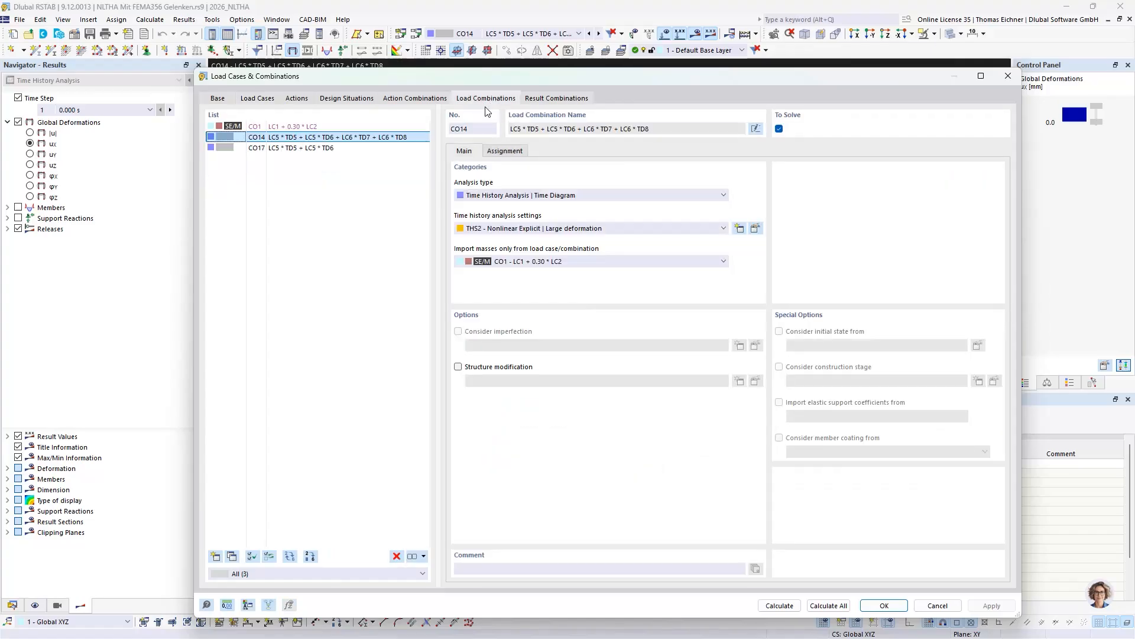
click(504, 151)
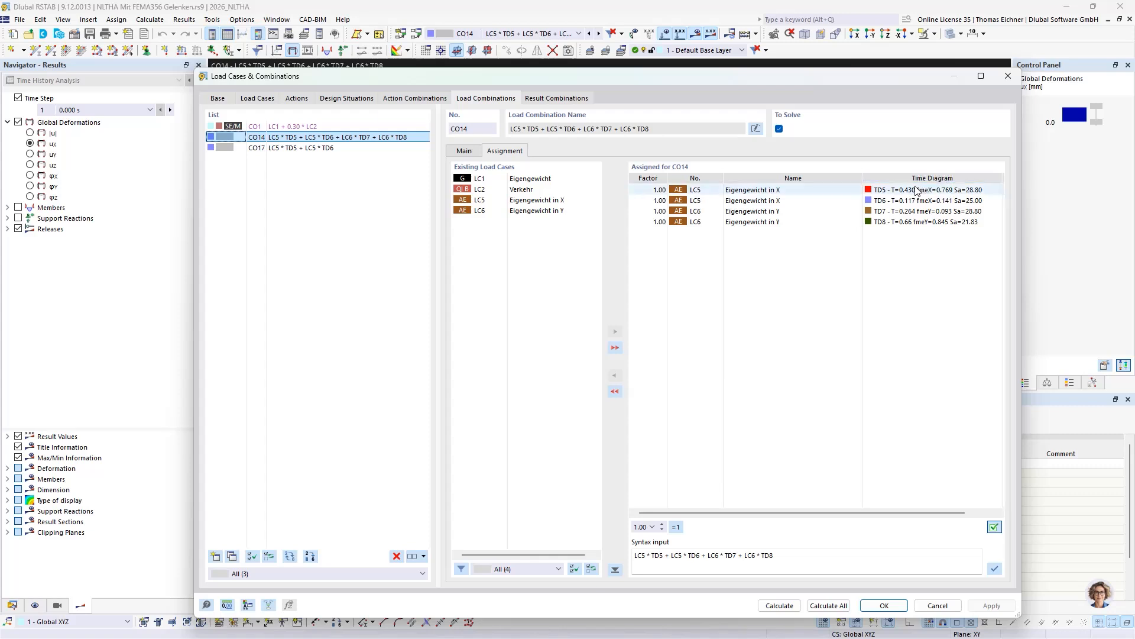
click(750, 191)
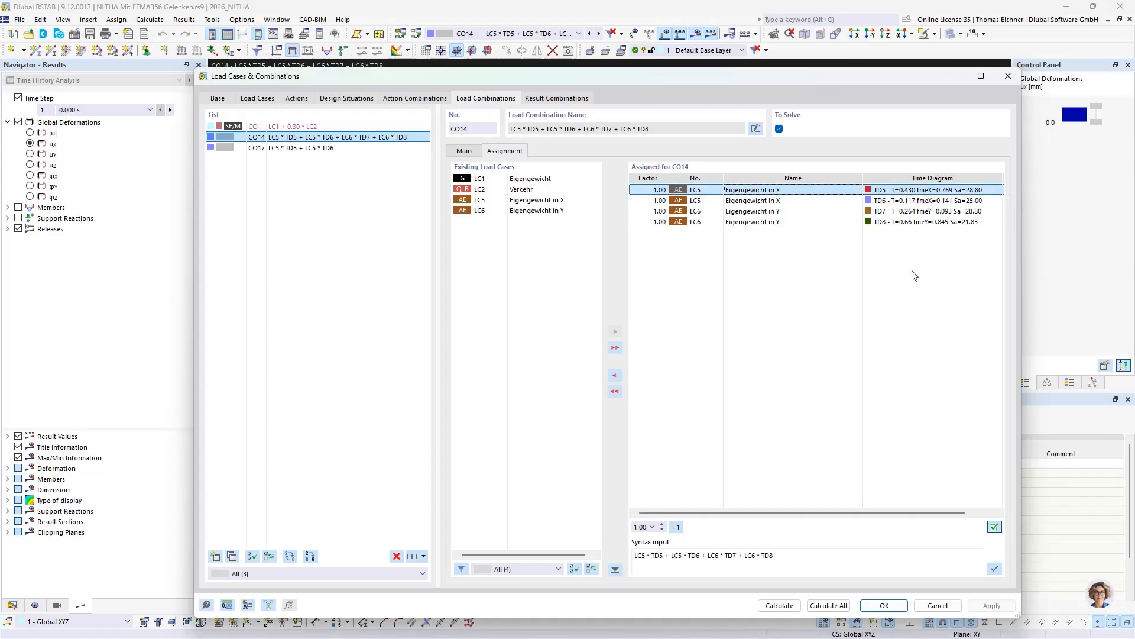
click(948, 222)
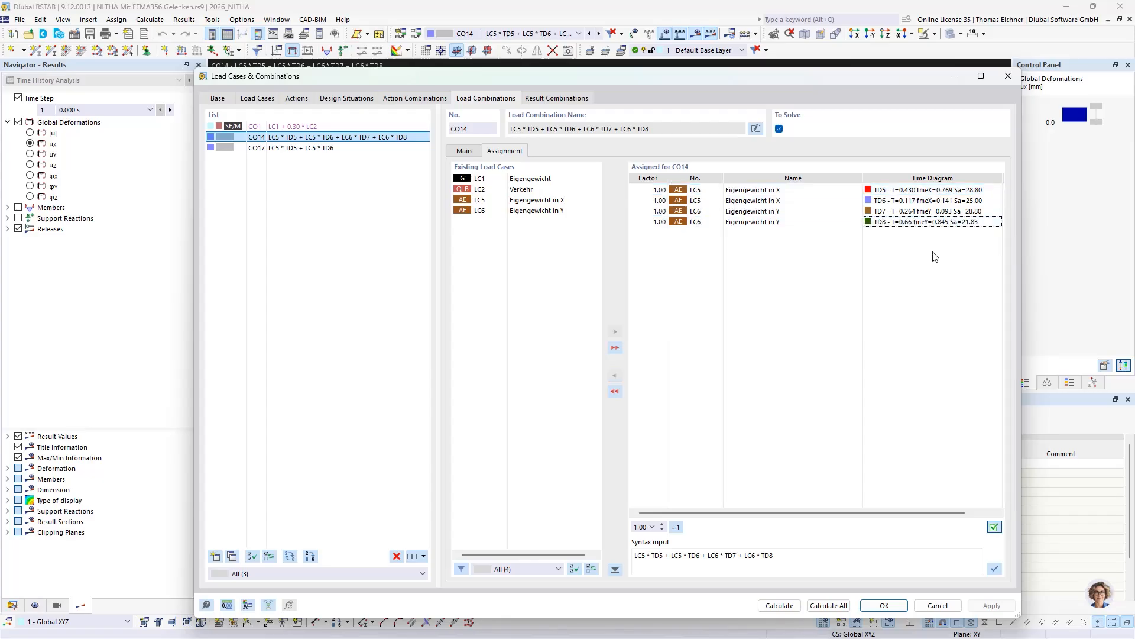
click(911, 190)
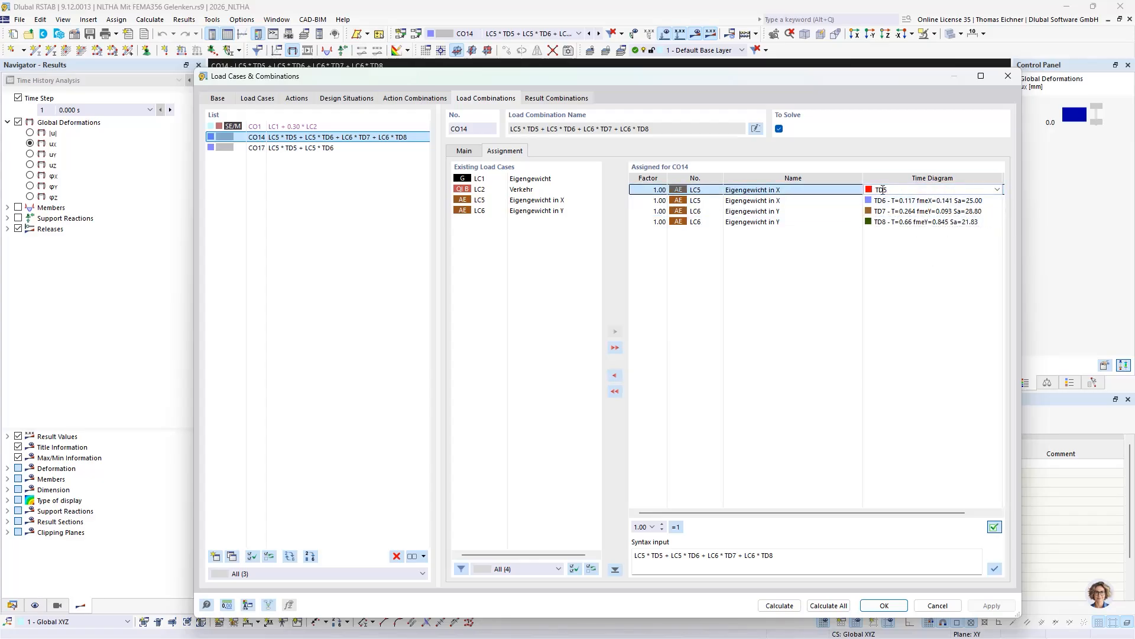
key(Return)
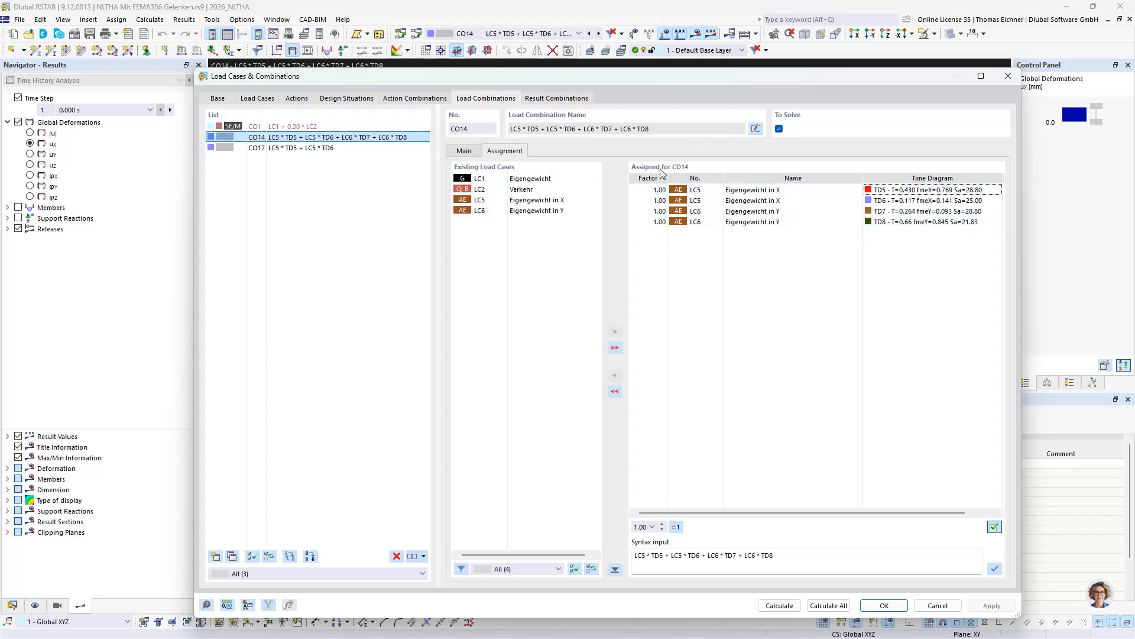
Check the main settings of LC4 and result combination RC1, return to the CO14 assignment, and close the overview
drag(712, 76, 722, 71)
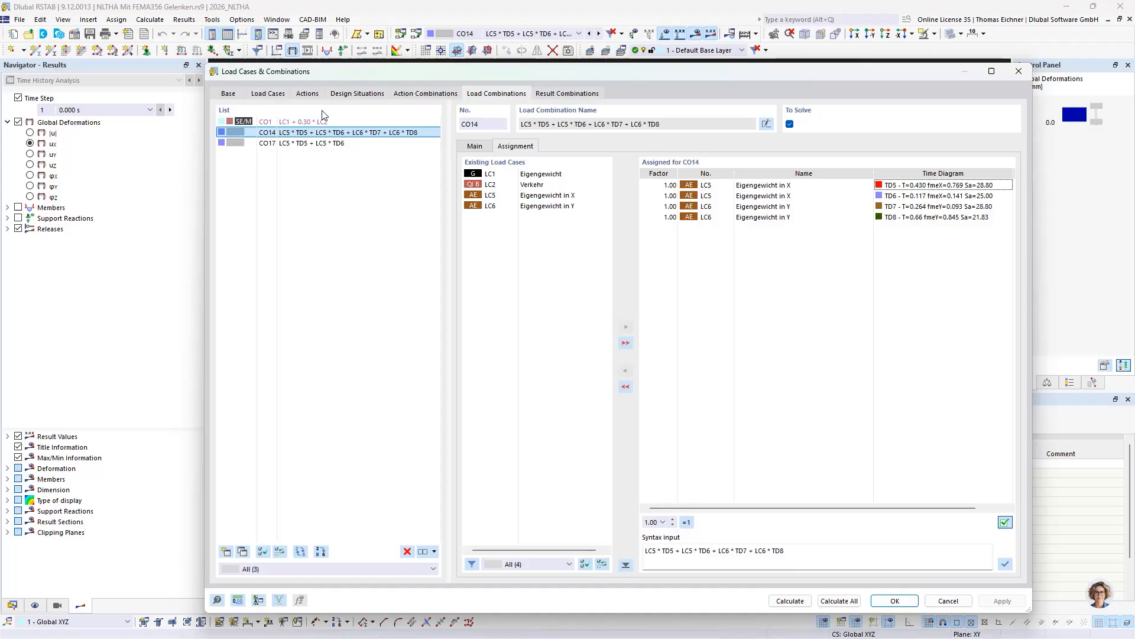
click(266, 97)
click(479, 148)
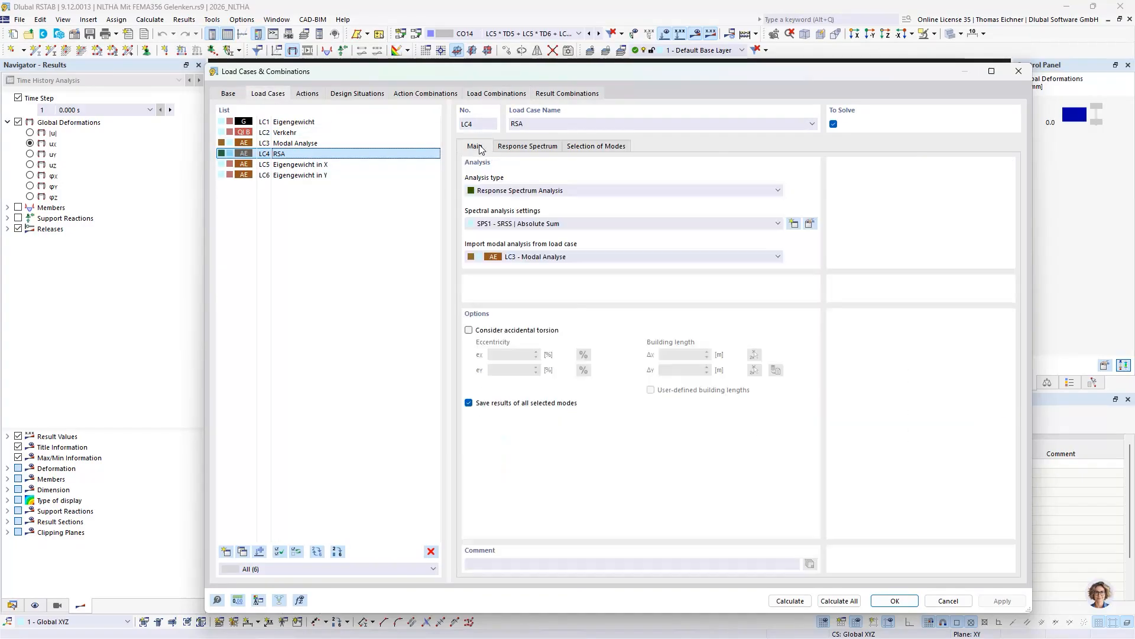
click(558, 94)
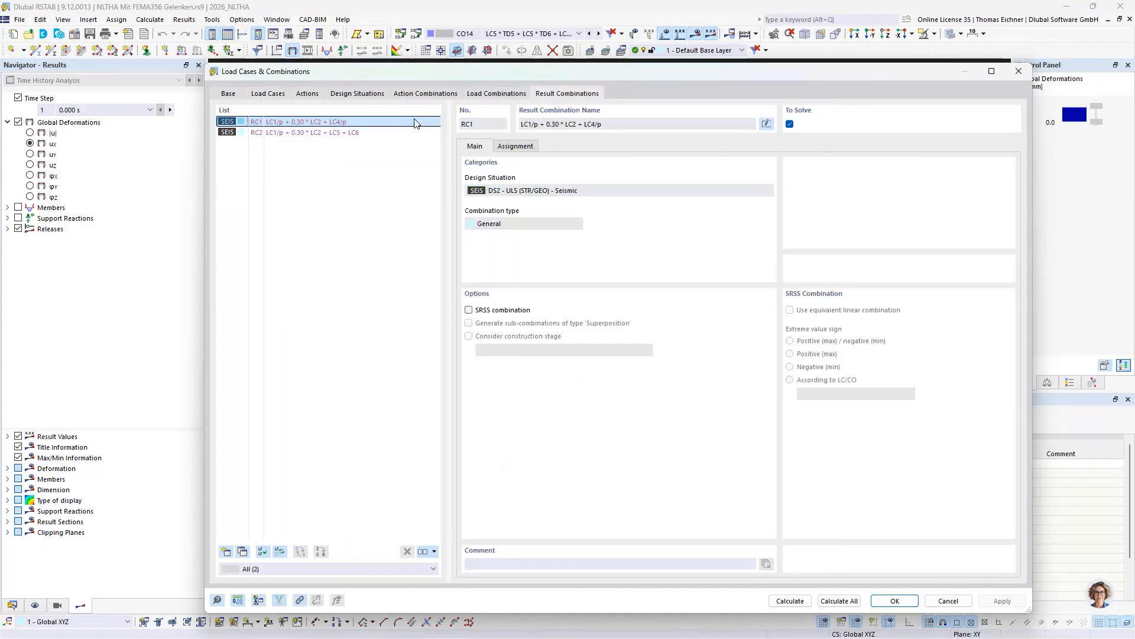
click(476, 93)
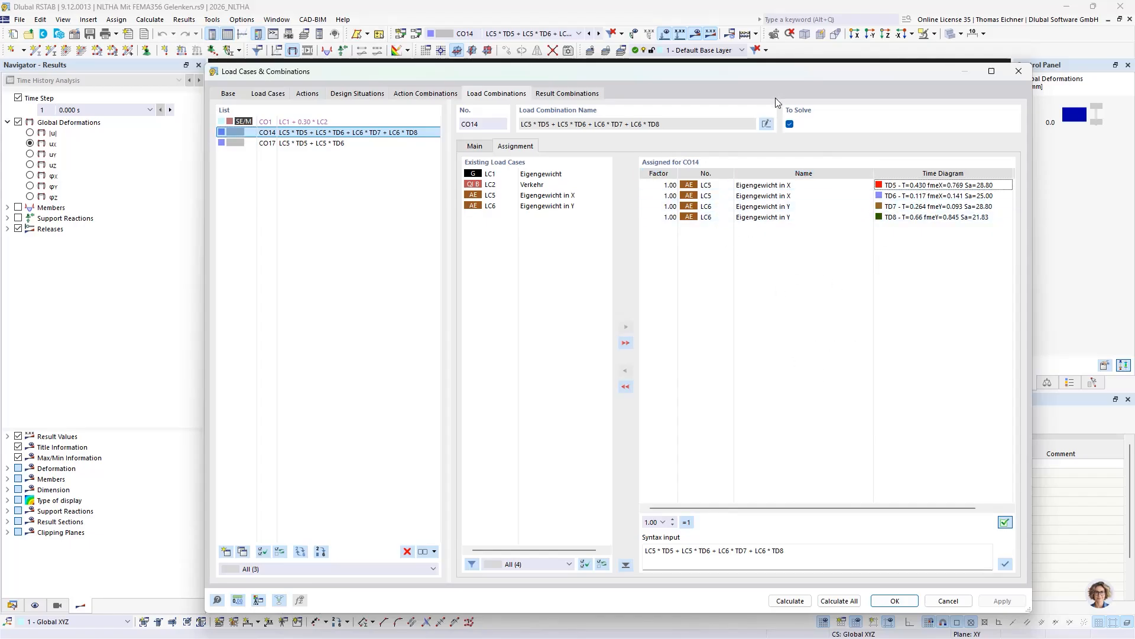
drag(778, 71, 730, 65)
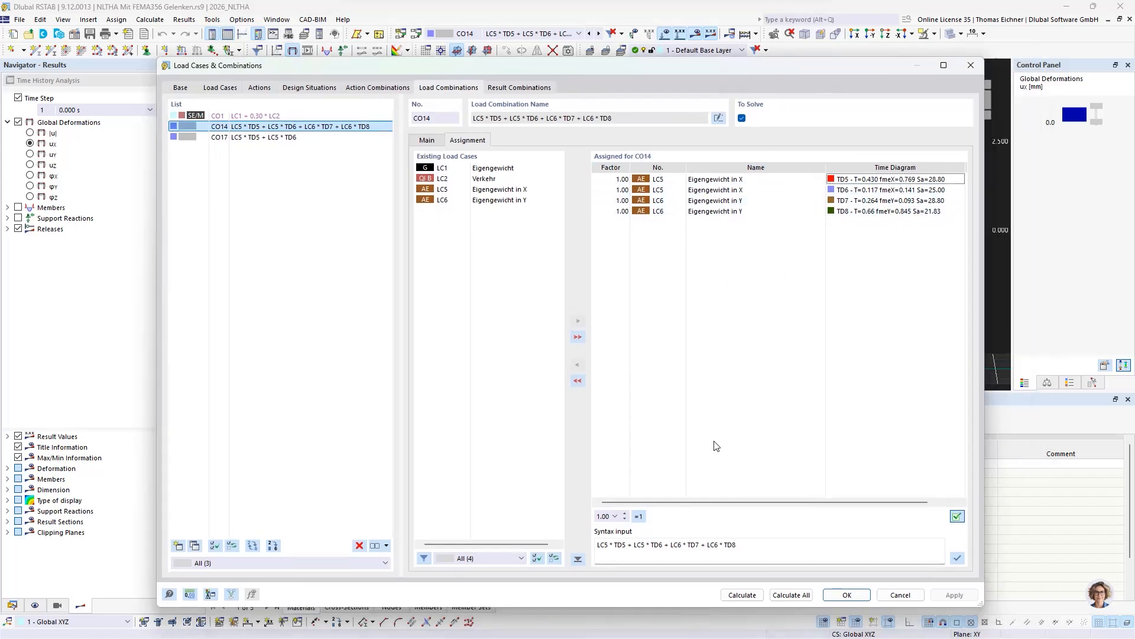
click(842, 596)
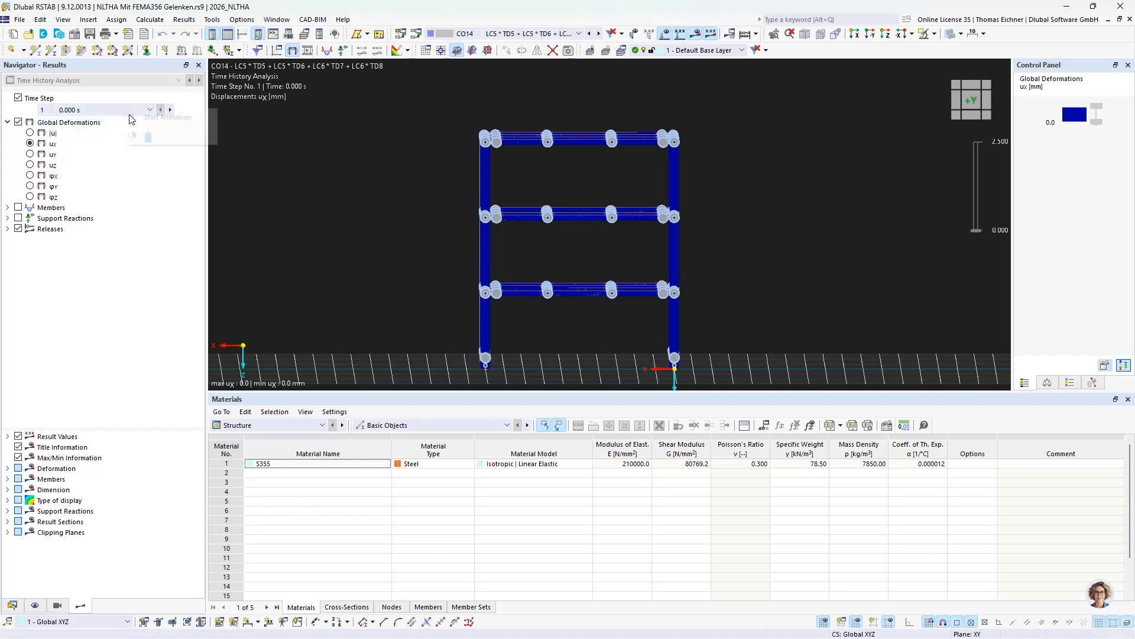
Advance the ux deformation results of CO14 through time and view the frame at 0.350 s
click(170, 110)
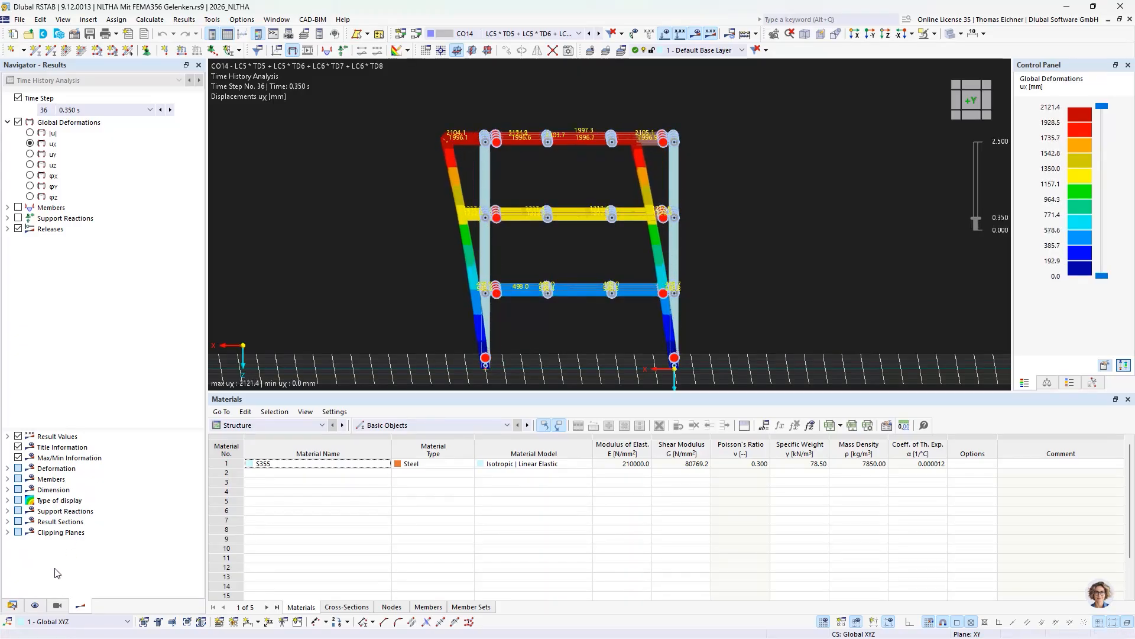
click(35, 606)
click(81, 606)
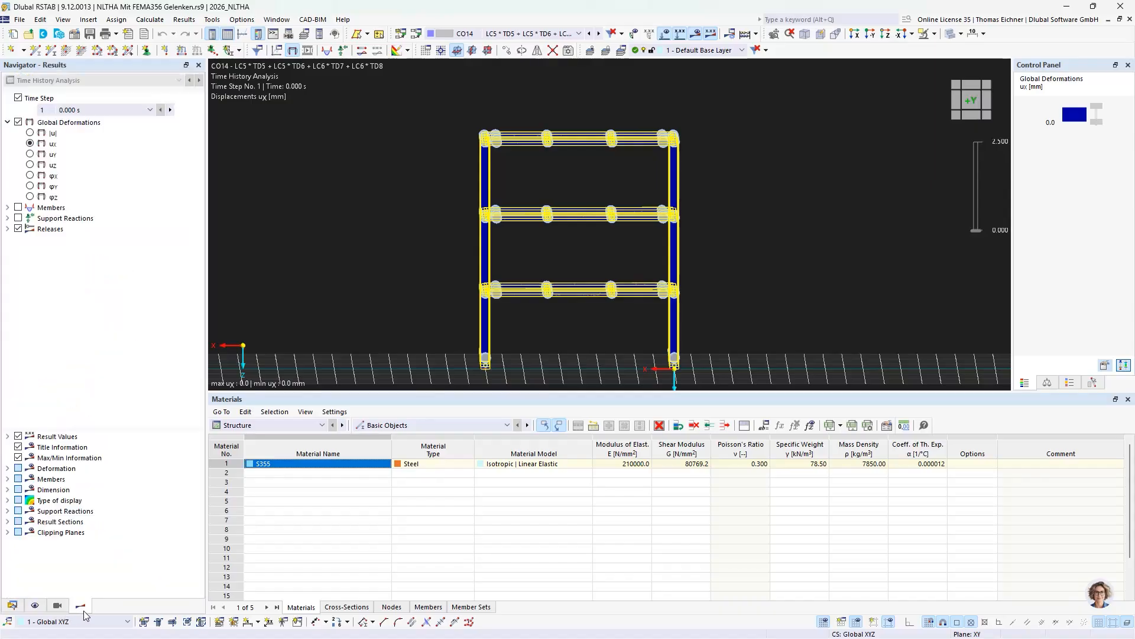
Expand the plastic hinge results under the releases and colour the hinges by diagram zone
click(7, 229)
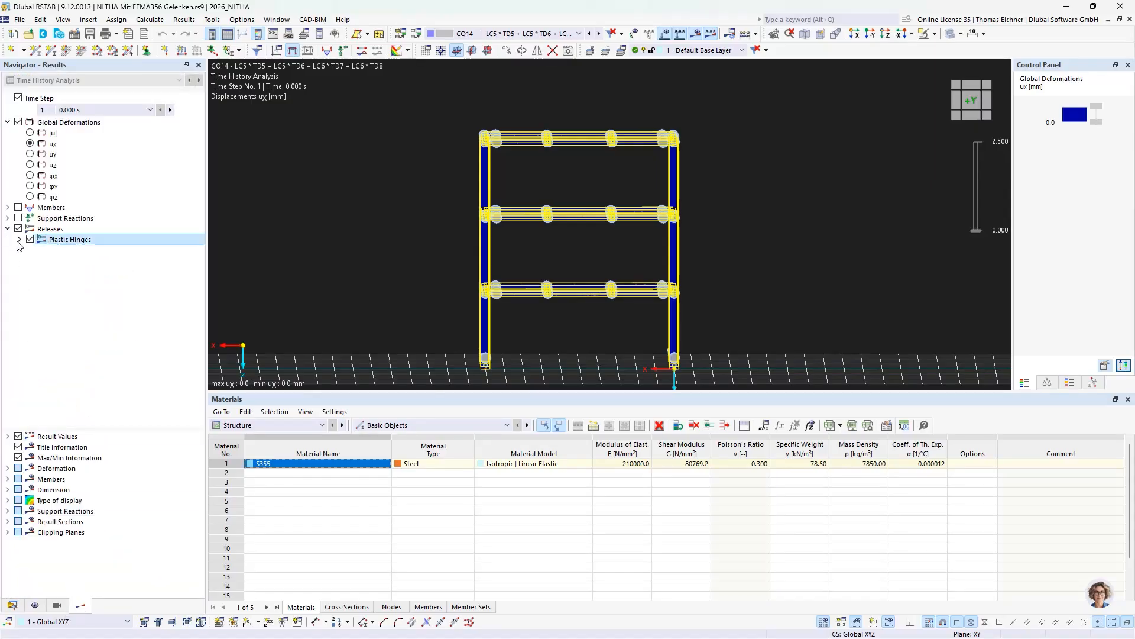
click(19, 239)
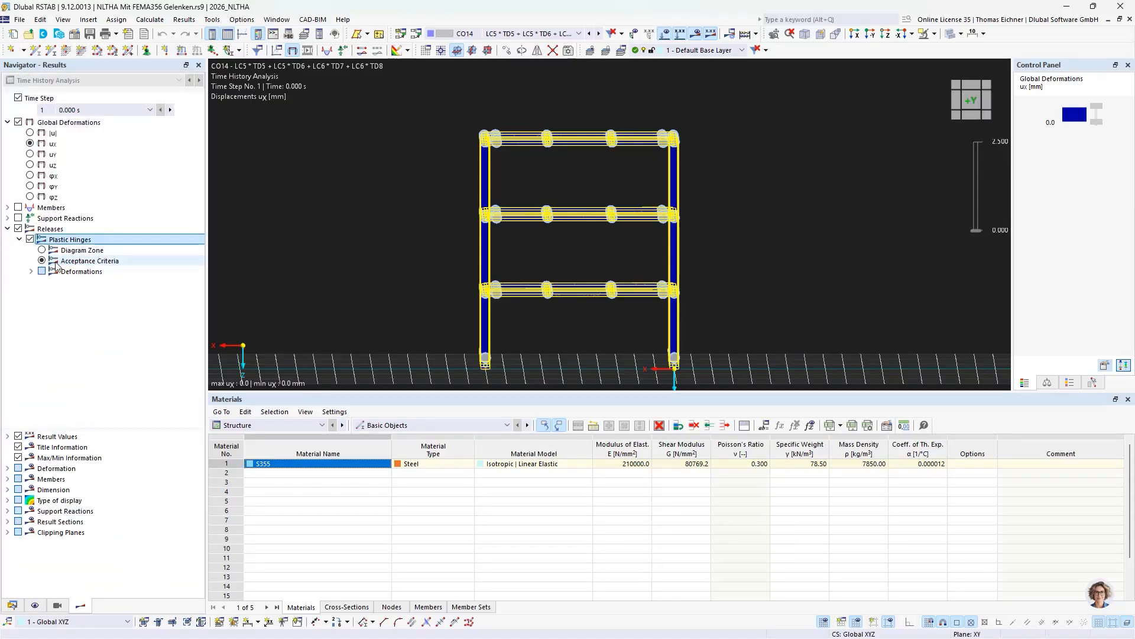
click(42, 250)
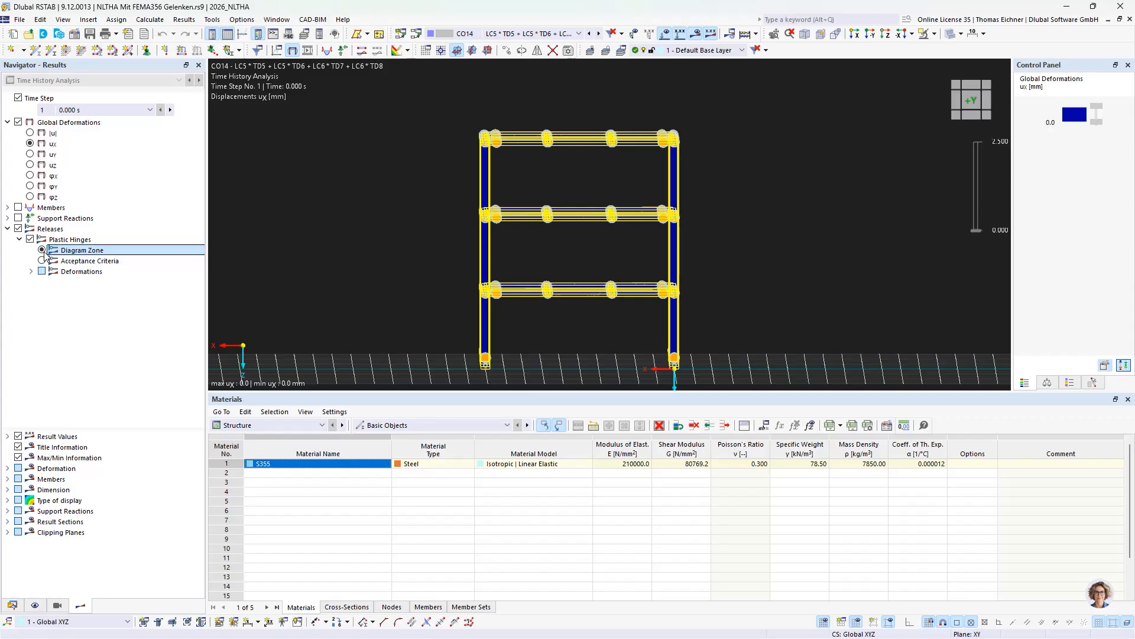
Inspect the φz plastic diagram and zone colours of beam member 19's end hinge, and close the member and hinge settings
double_click(516, 293)
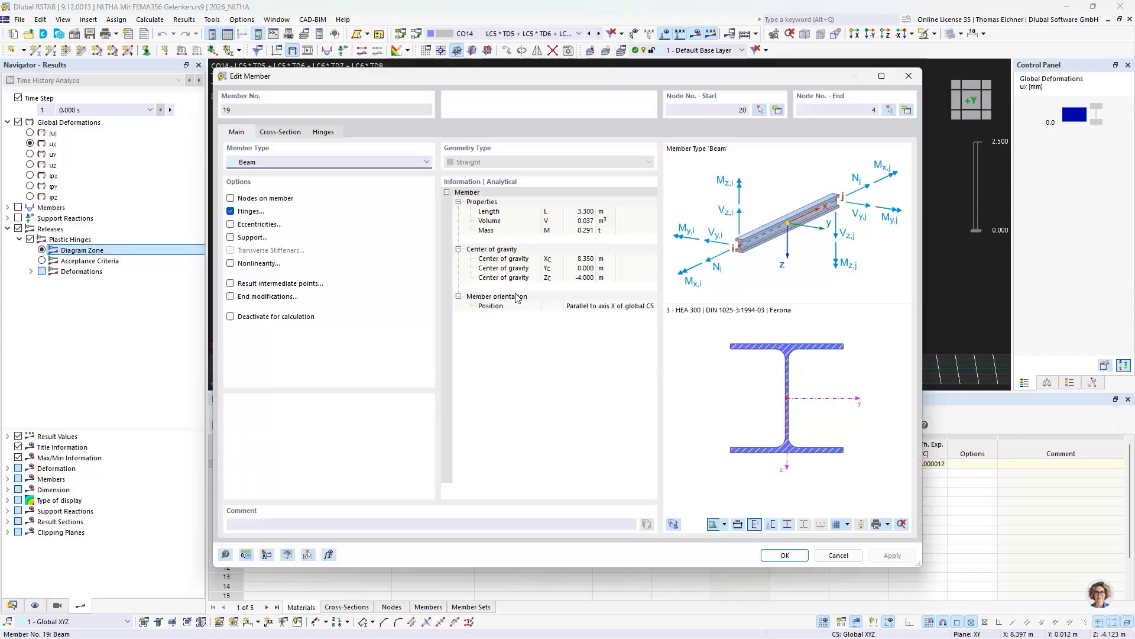
click(323, 132)
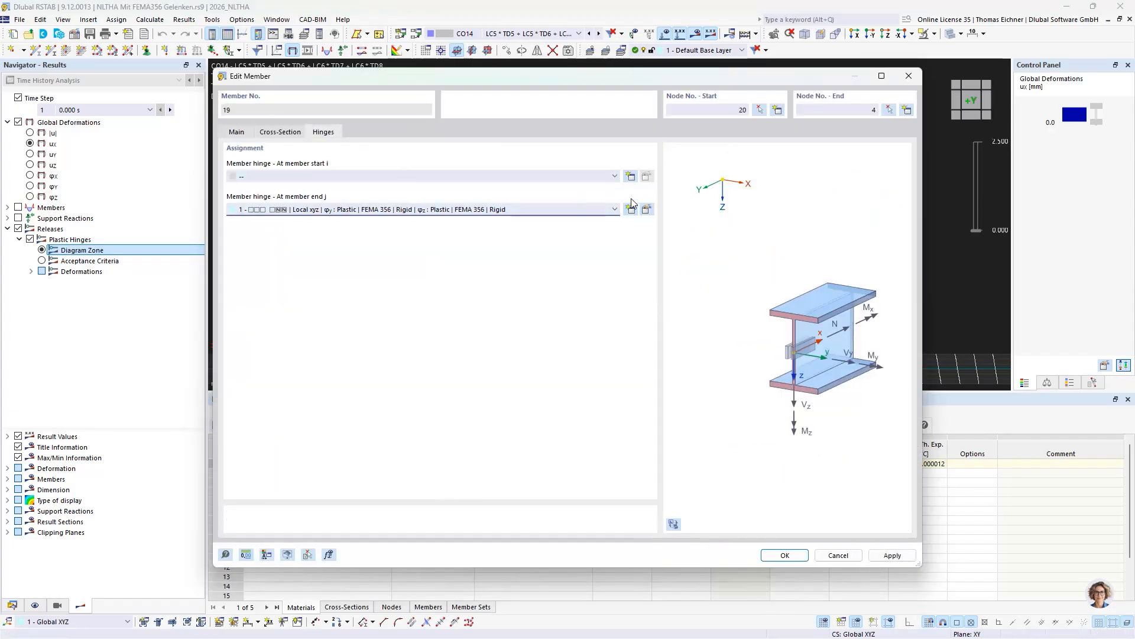
click(647, 208)
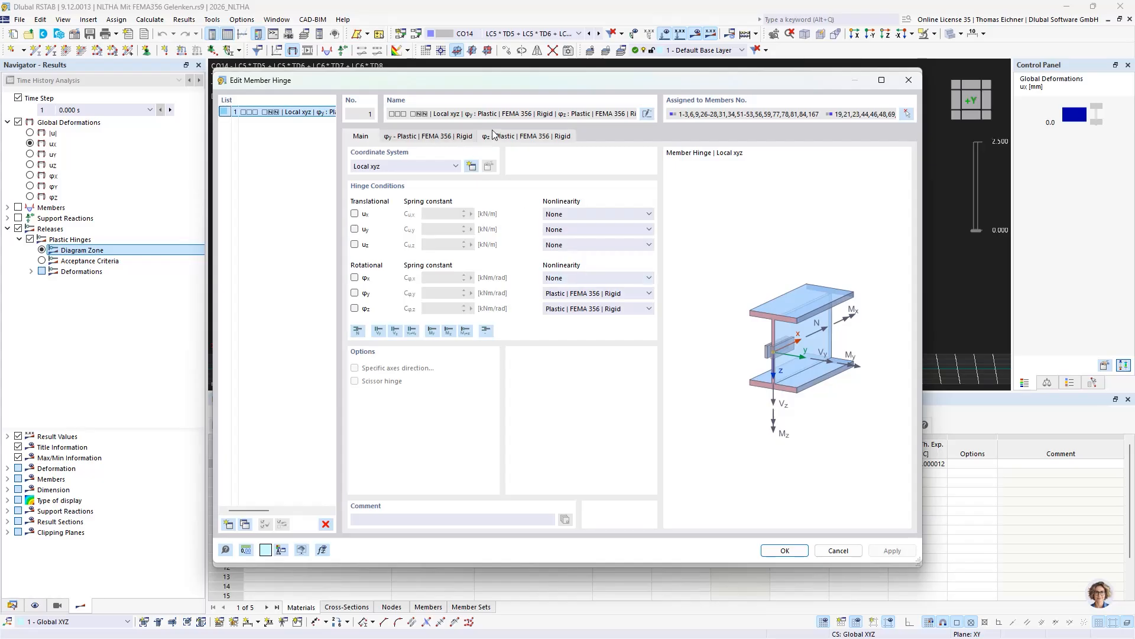
click(526, 136)
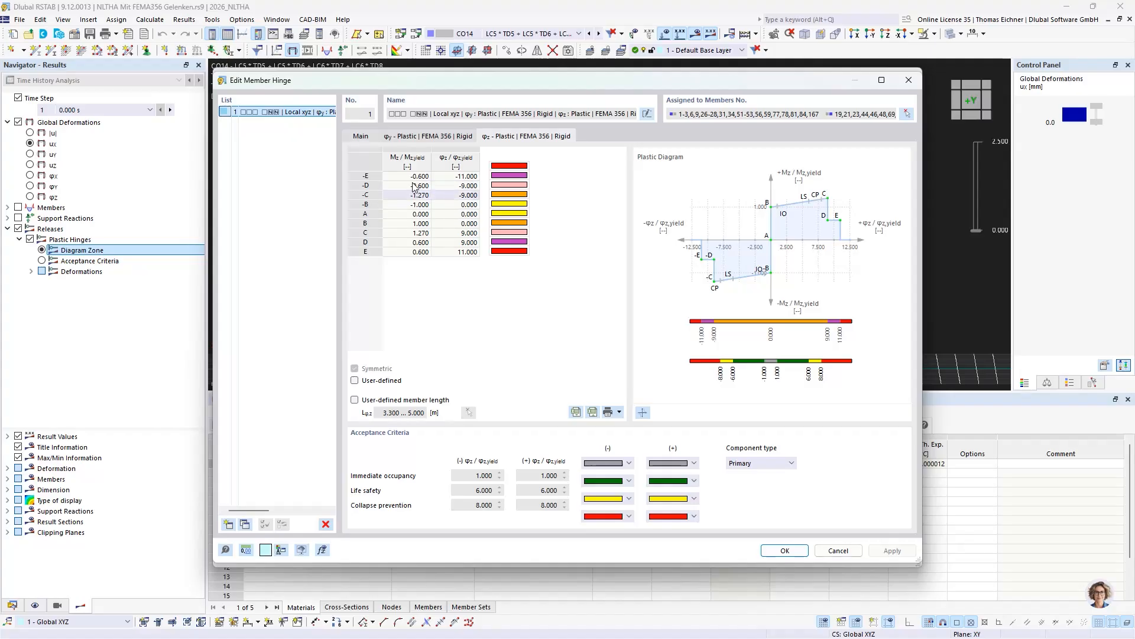
click(895, 84)
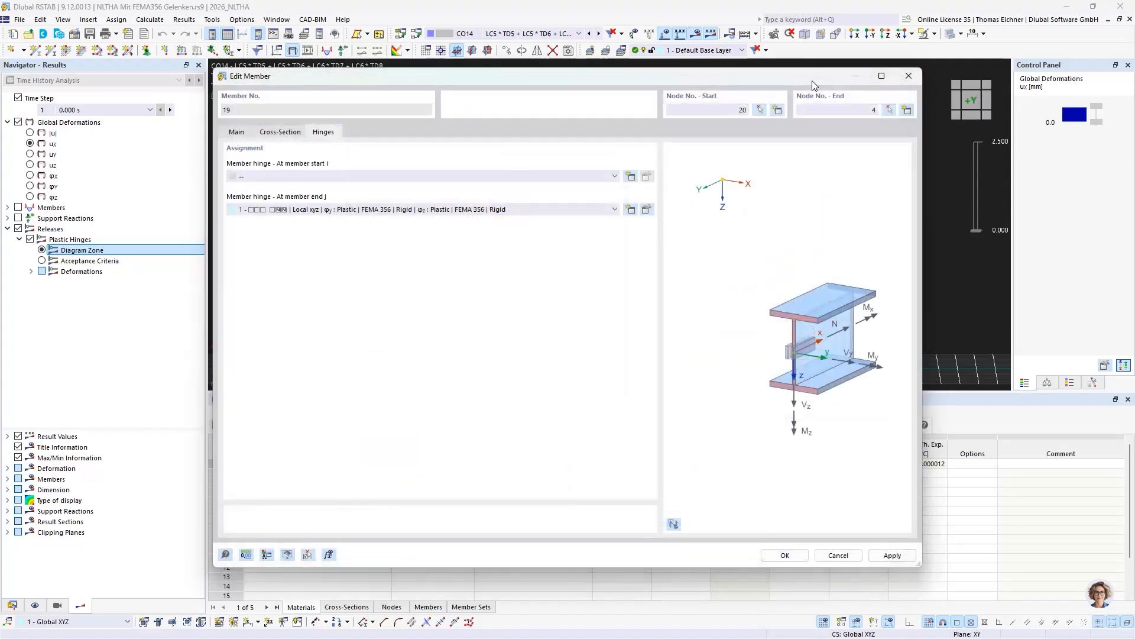
click(922, 95)
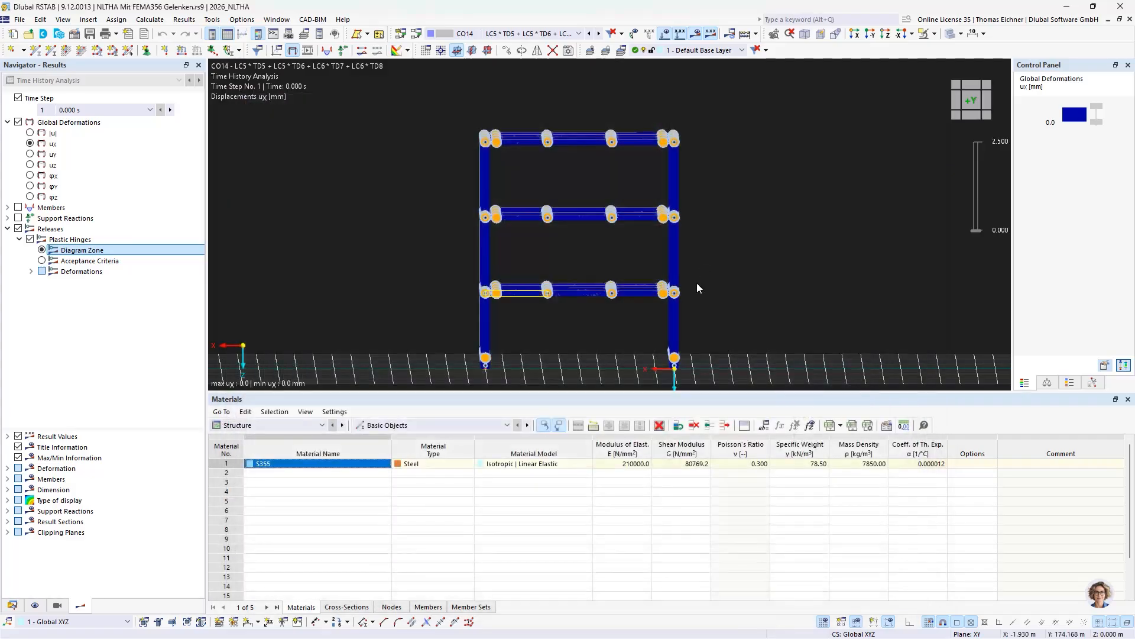
Animate the CO14 ux deformations with the plastic hinge zones through time, and display the time step at 0.380 s
right_click(96, 108)
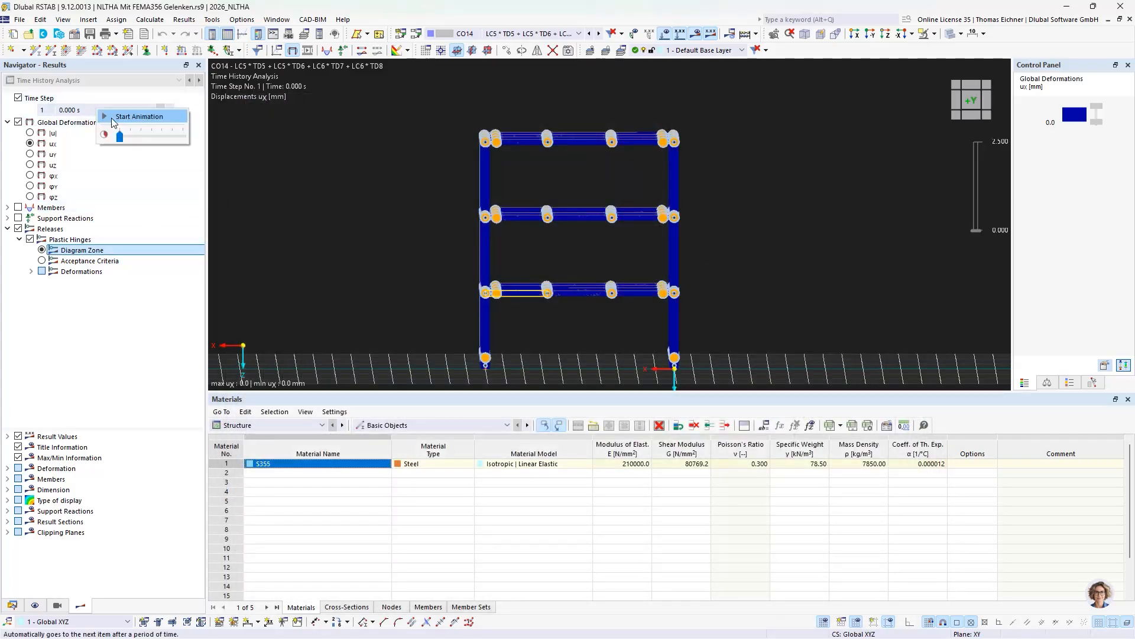
click(116, 118)
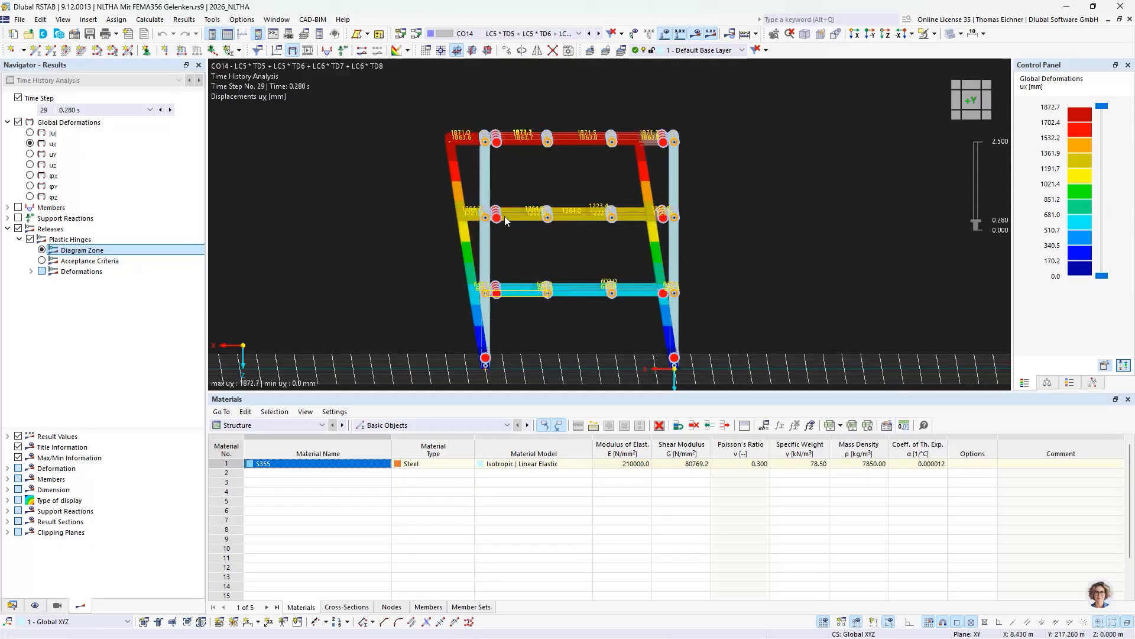
click(108, 109)
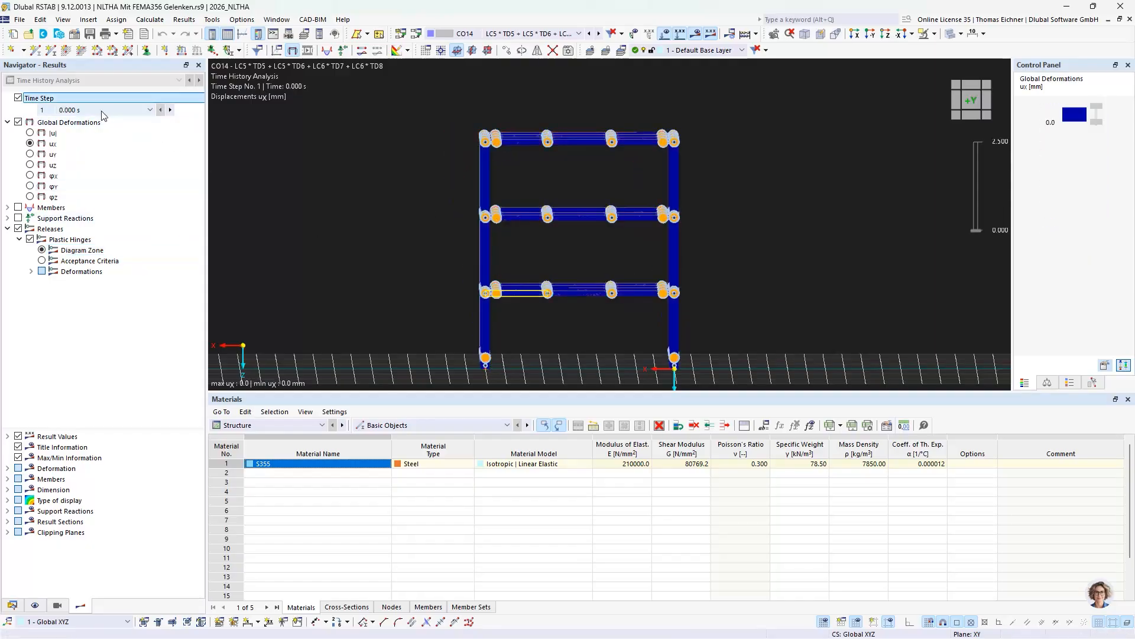
scroll(87, 296, up, 4)
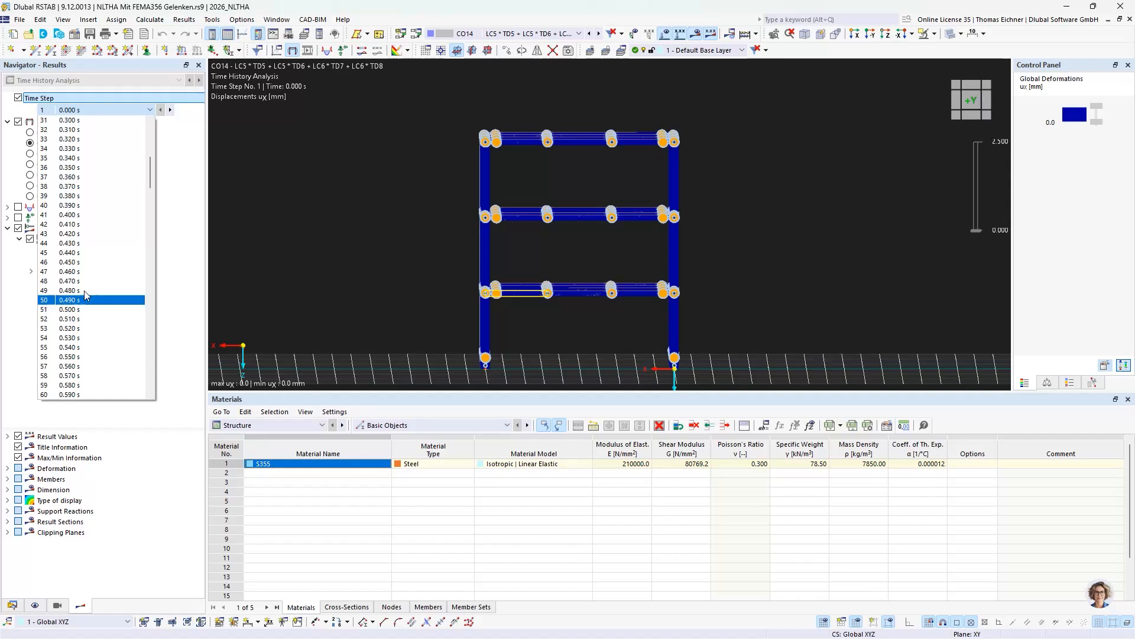
click(77, 197)
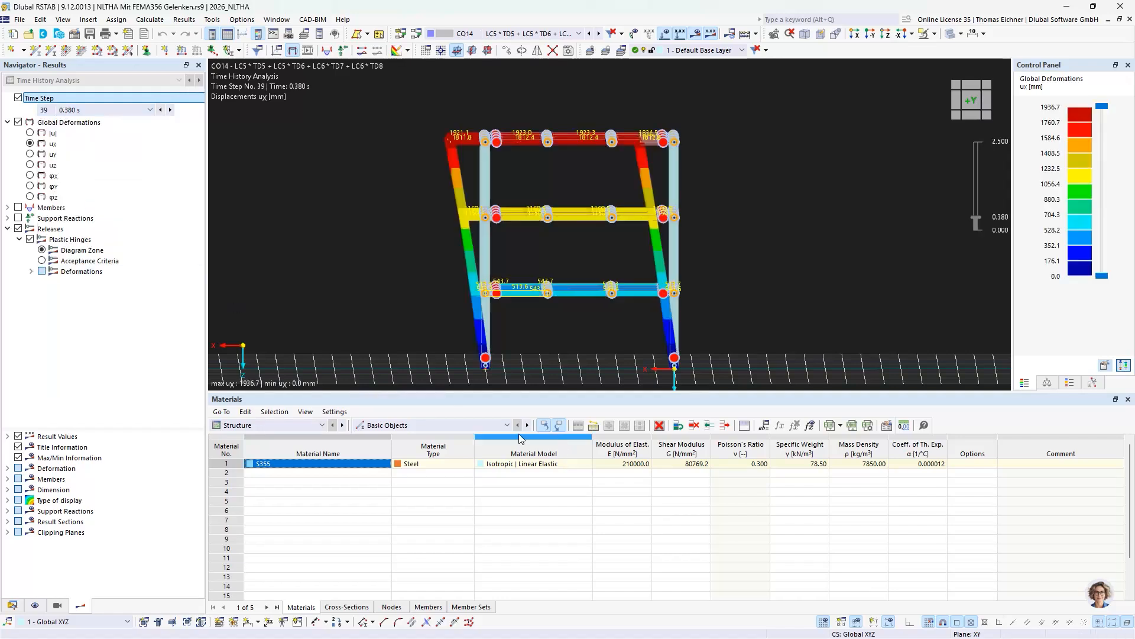
Show the calculation diagram monitor for maximum deformation ux over time, widen it, and inspect the coloured hinges of the frame from several angles
click(243, 34)
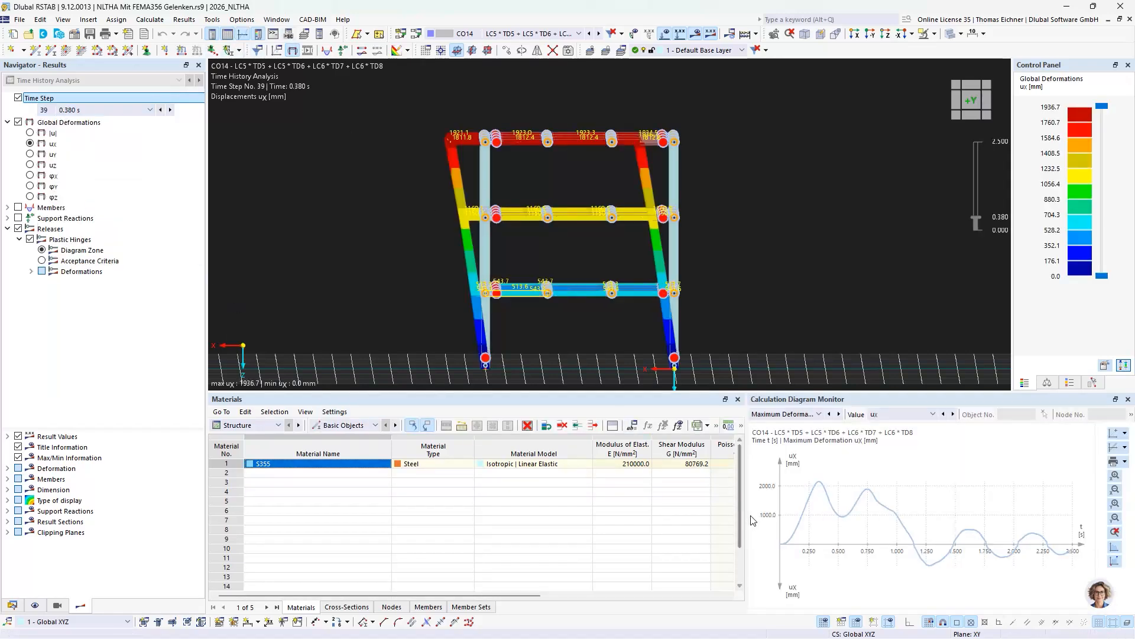
drag(746, 518, 574, 507)
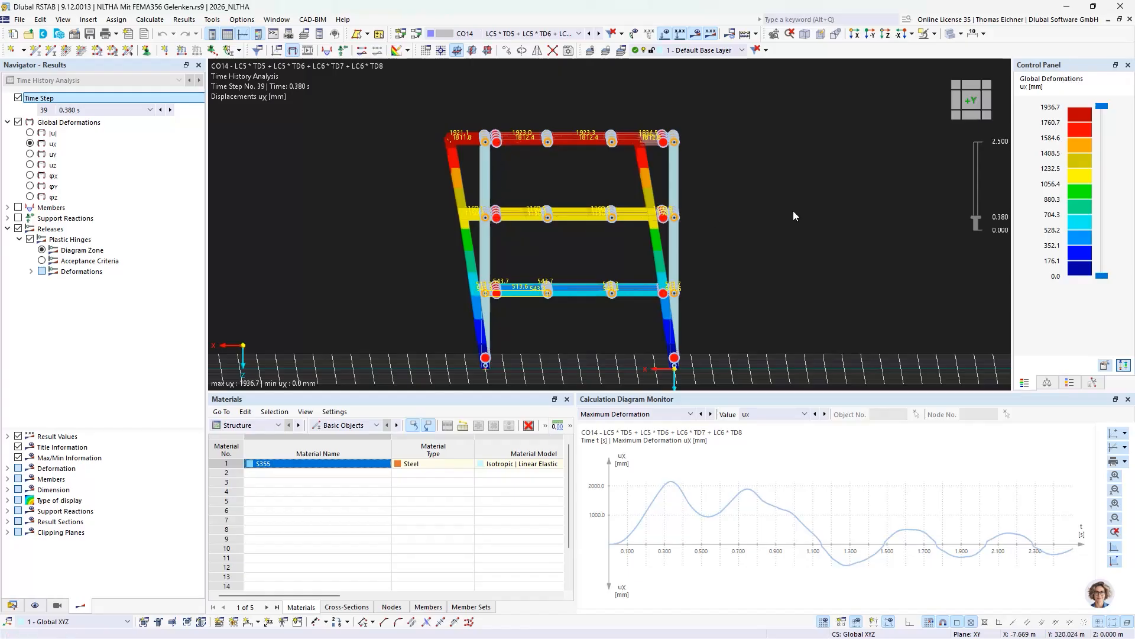
ctrl+middle_drag(754, 215, 773, 238)
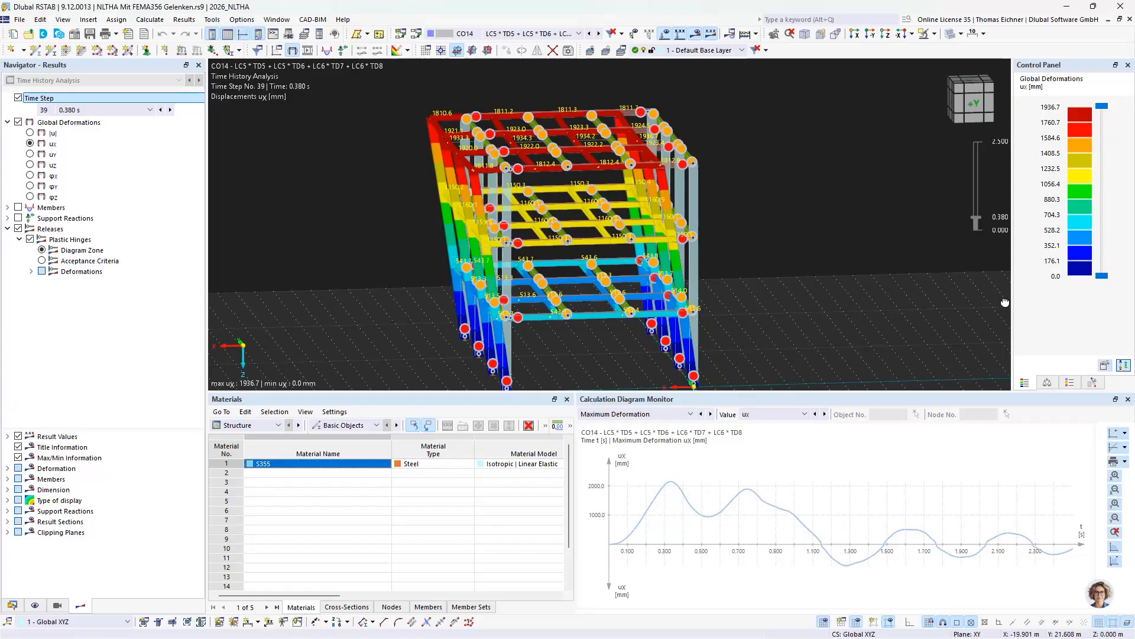
ctrl+middle_drag(1003, 302, 988, 306)
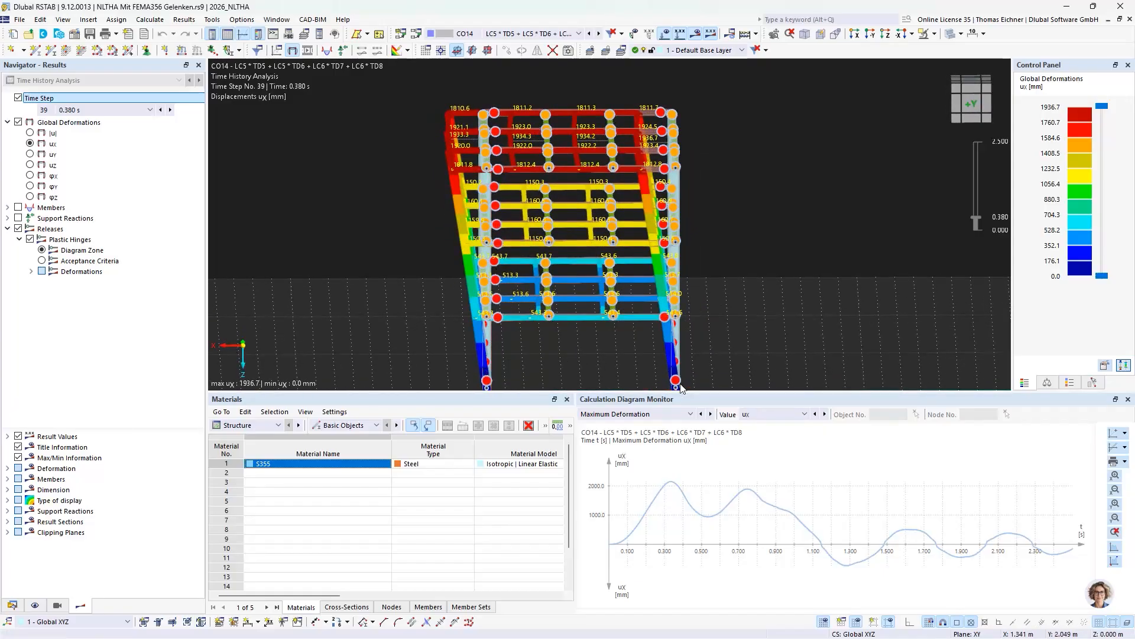
ctrl+middle_drag(683, 334, 720, 286)
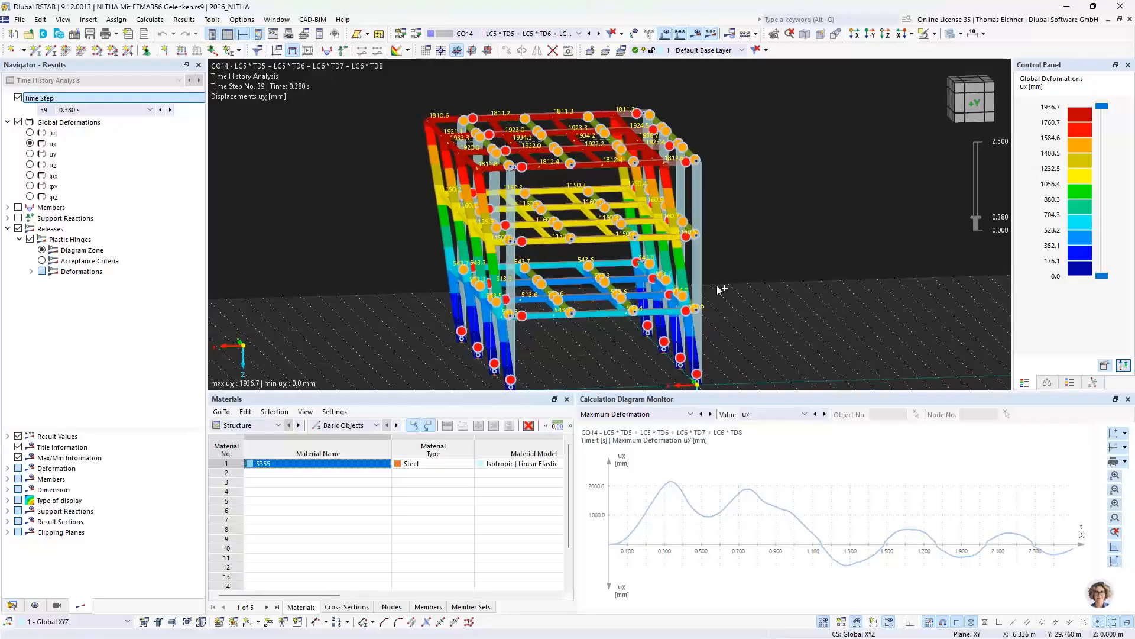
ctrl+middle_drag(663, 256, 711, 242)
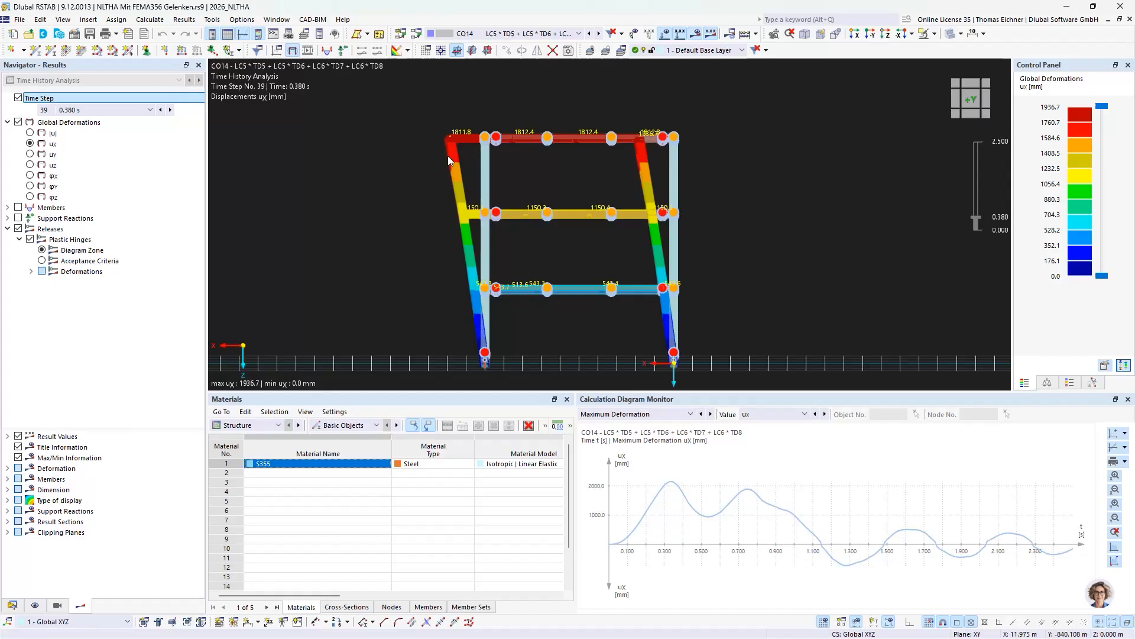
scroll(450, 164, down, 1)
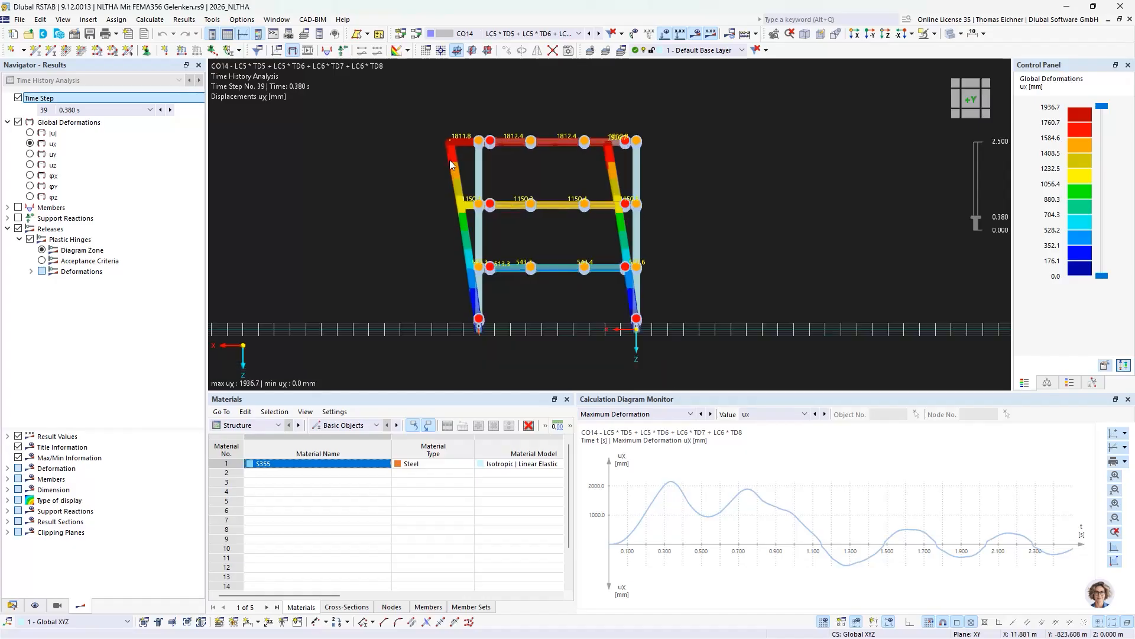
ctrl+middle_drag(428, 176, 430, 186)
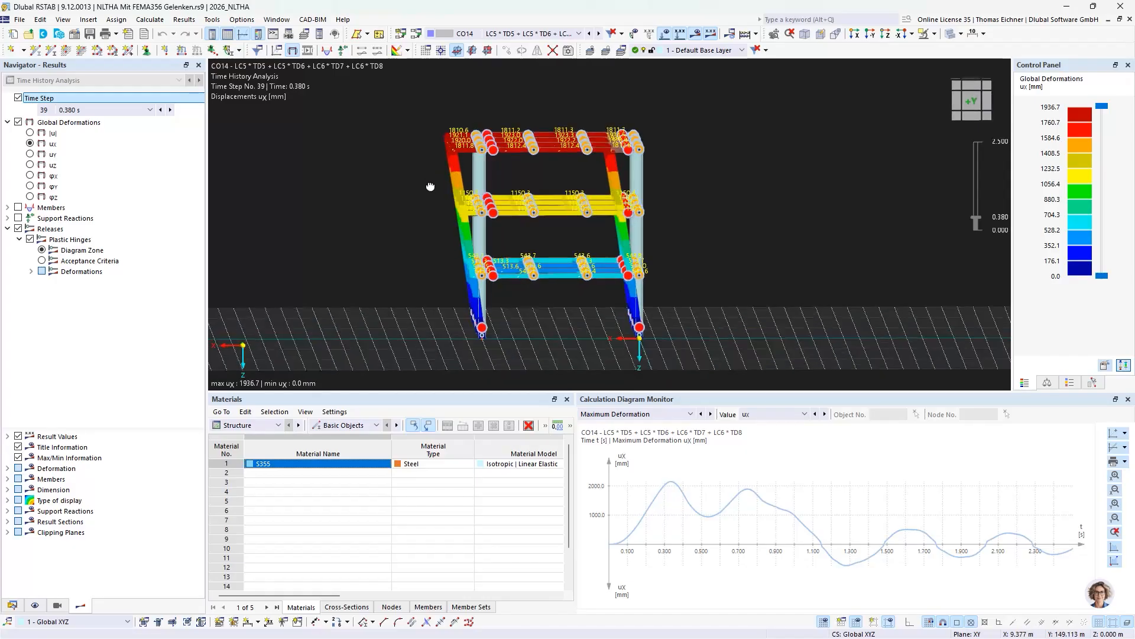
Start the time step animation again and check the list of available load cases and combinations, keeping CO14
right_click(116, 111)
click(139, 123)
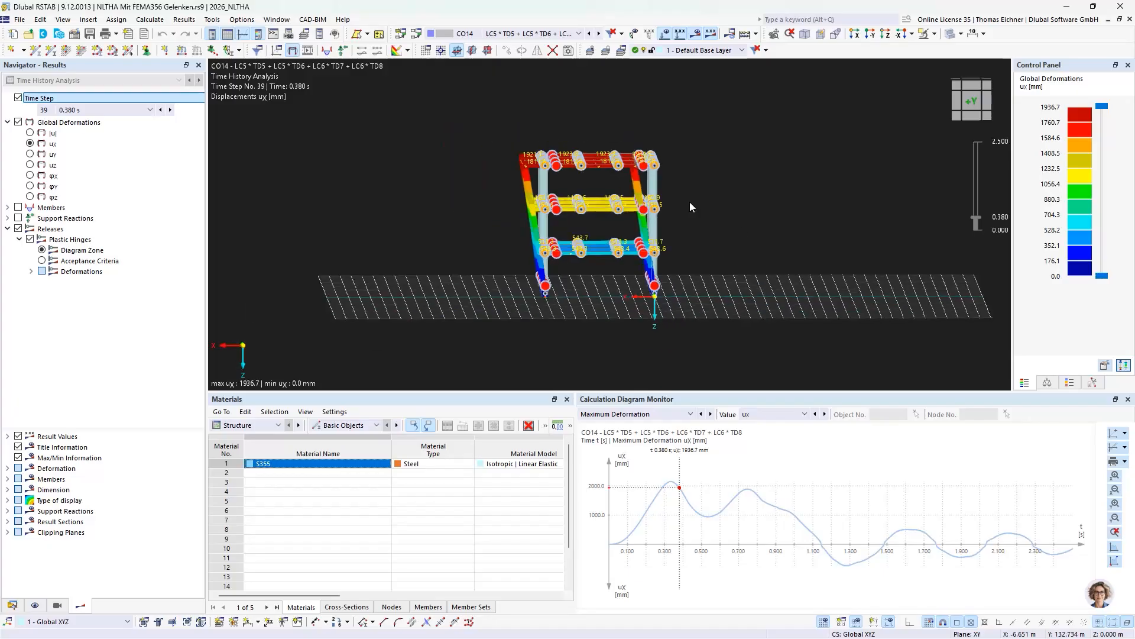
click(532, 34)
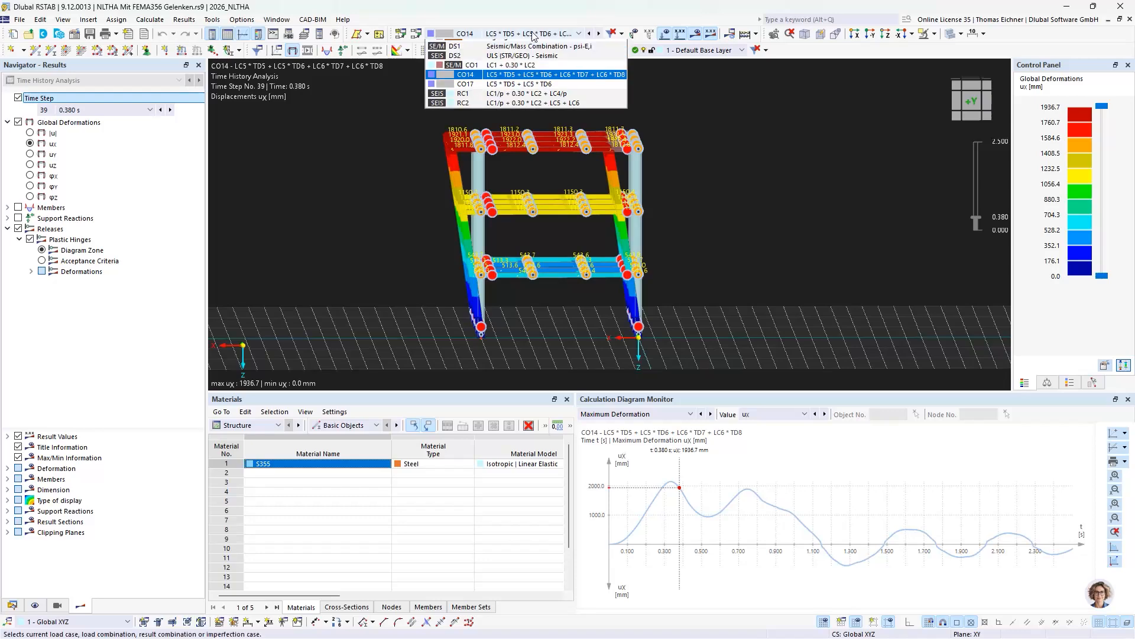
click(533, 34)
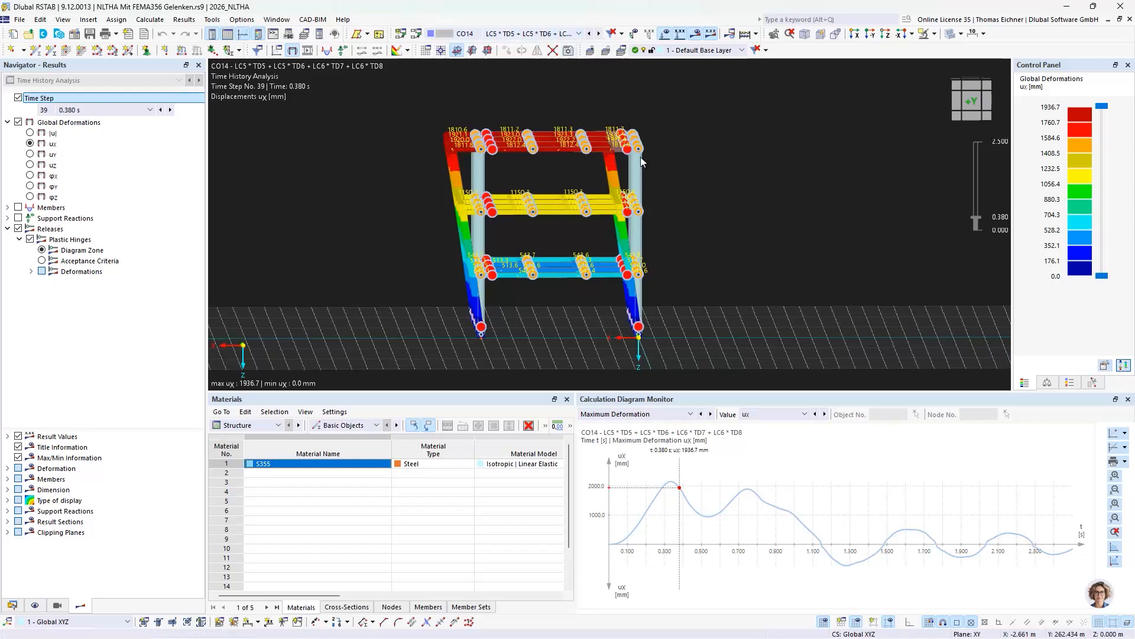
Inspect calculation diagrams CD12, CD17 and CD11 for the ux deformation and the hinge of member 31 at node 33, and close the dialog
click(13, 606)
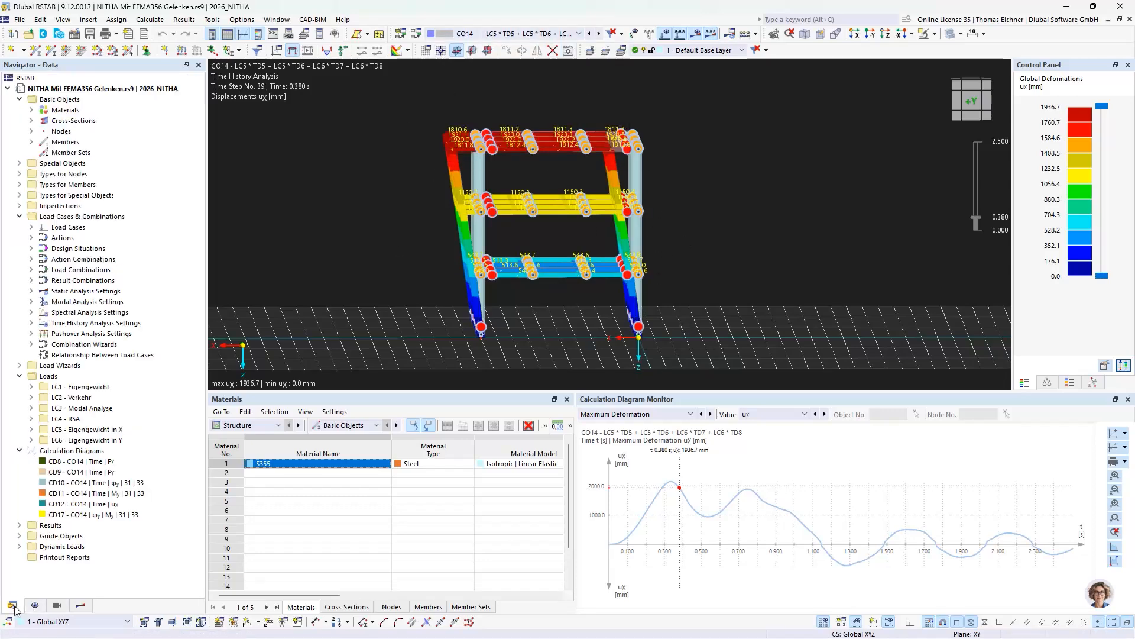
double_click(80, 503)
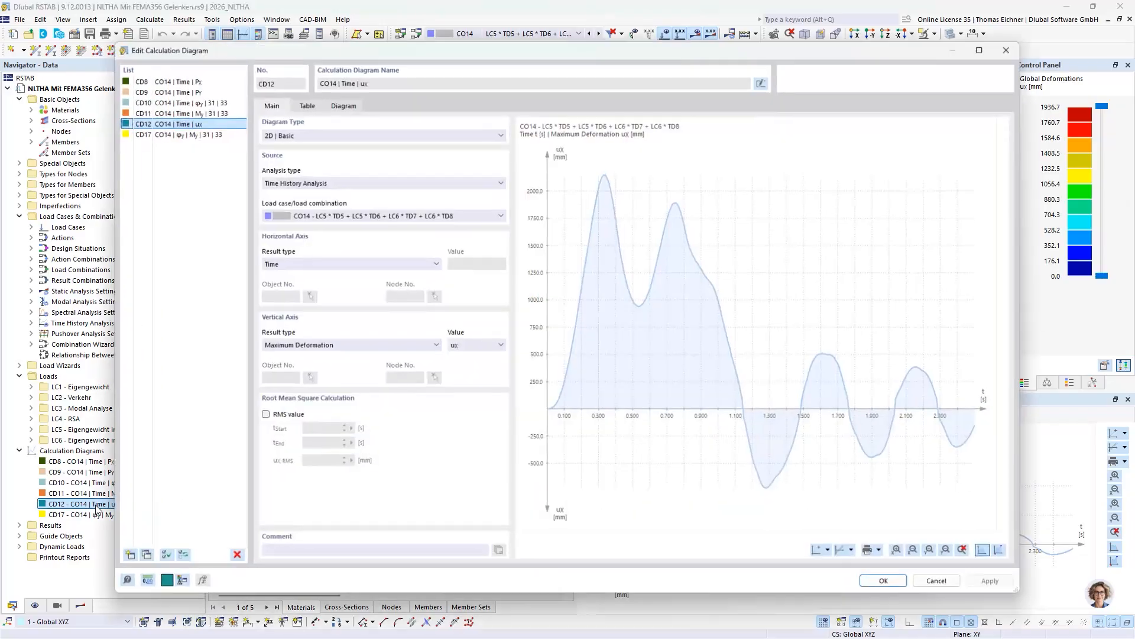
click(177, 133)
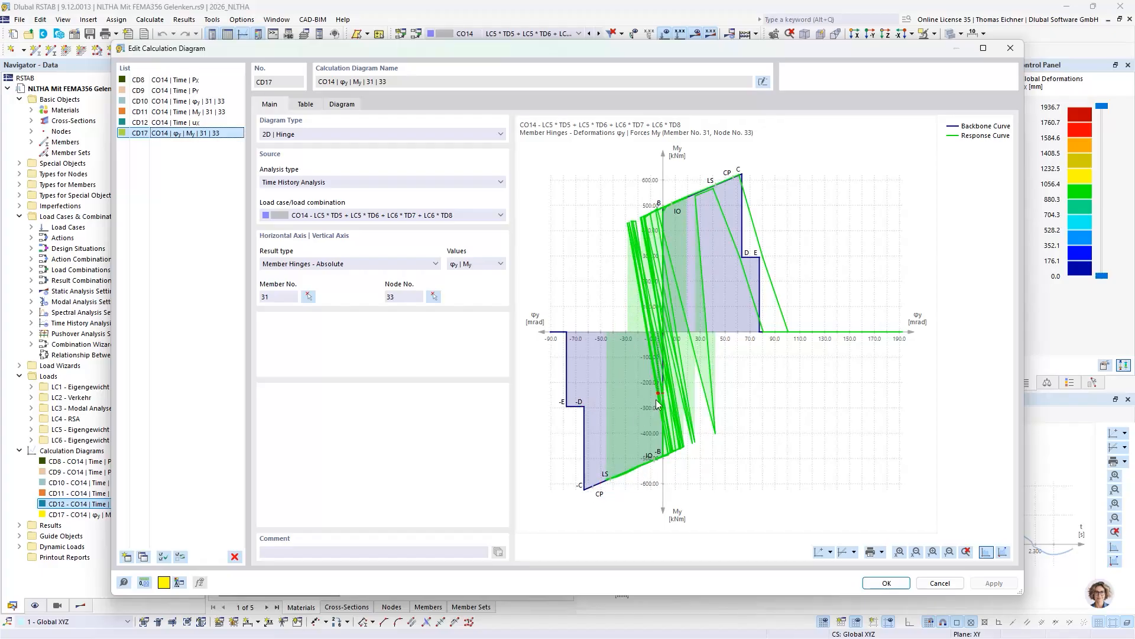
click(207, 112)
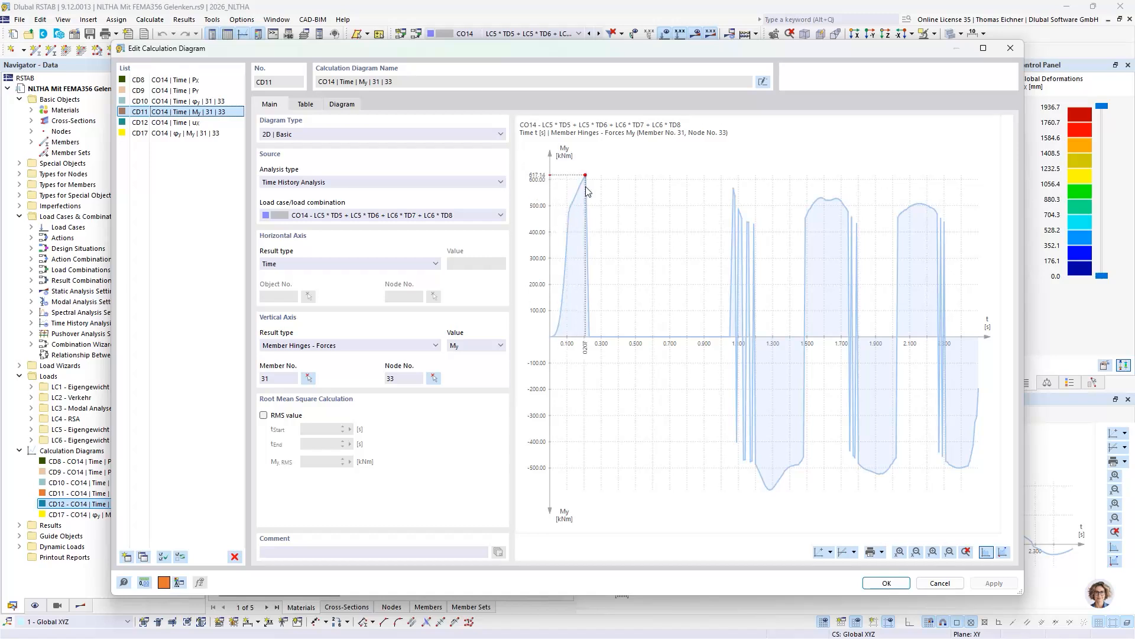
mouse_move(587, 188)
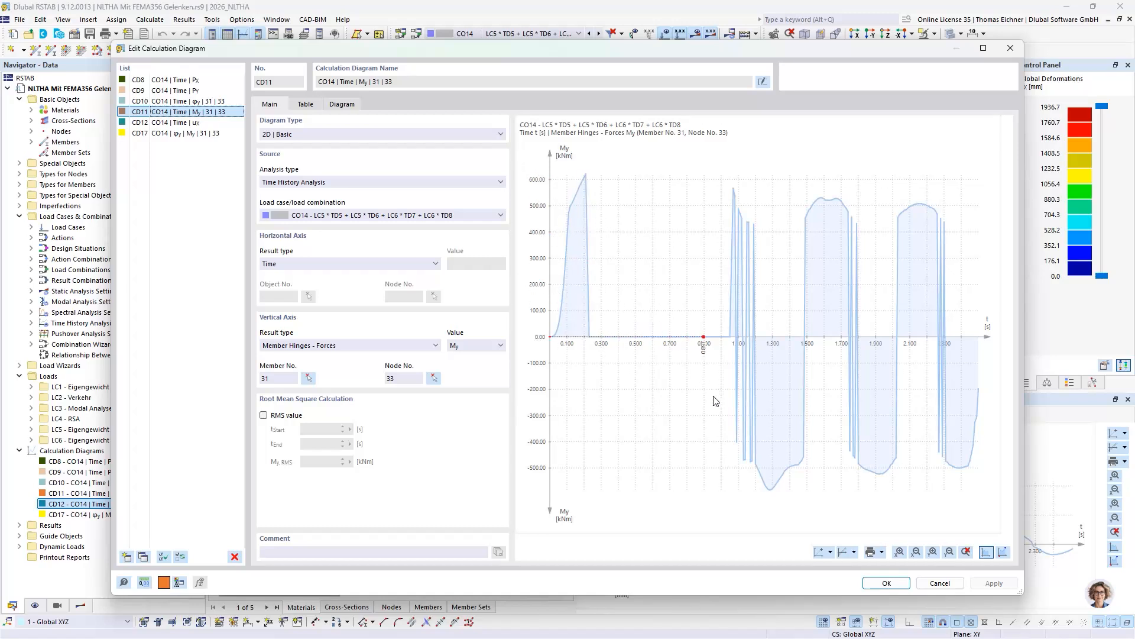
mouse_move(770, 491)
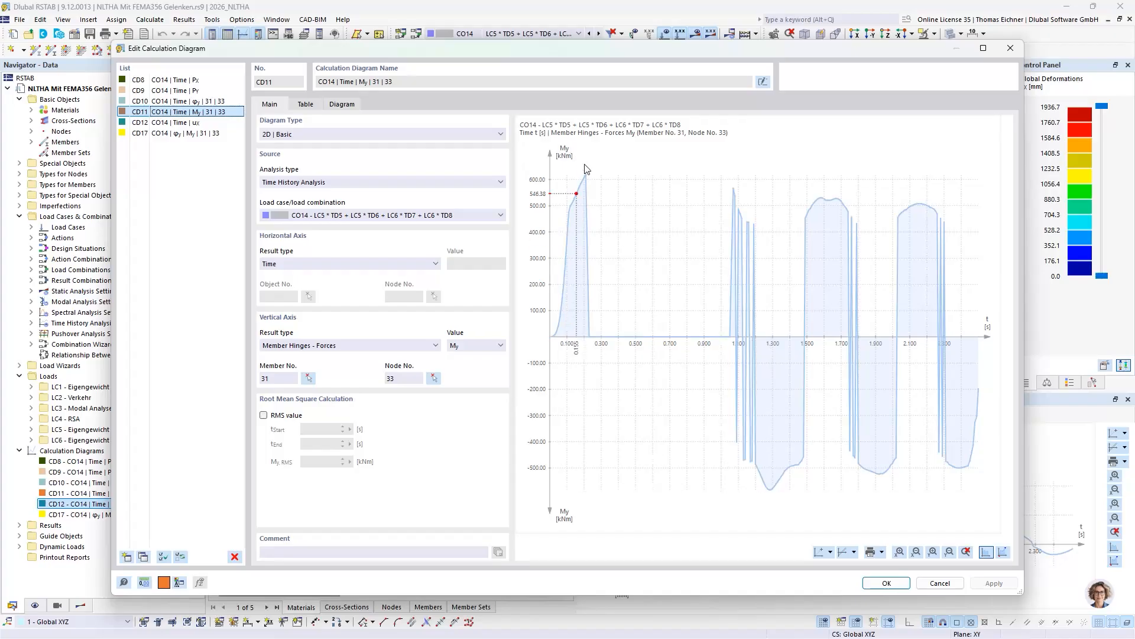
click(1005, 49)
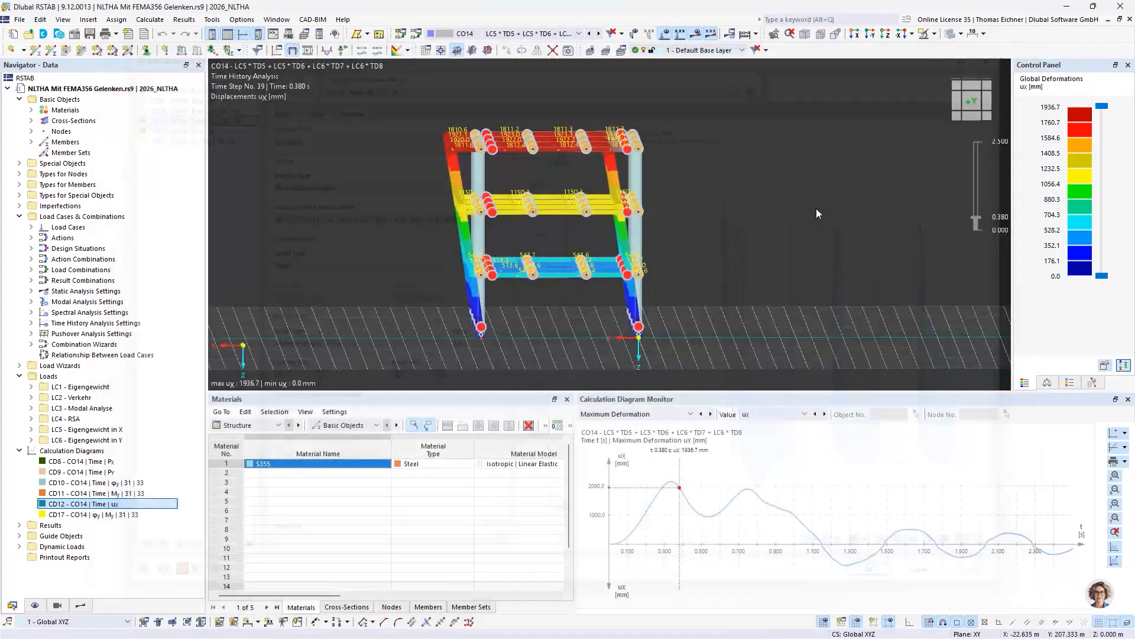
Display the time history table of local plastic deformation ratios by member and widen it to show all columns
click(264, 427)
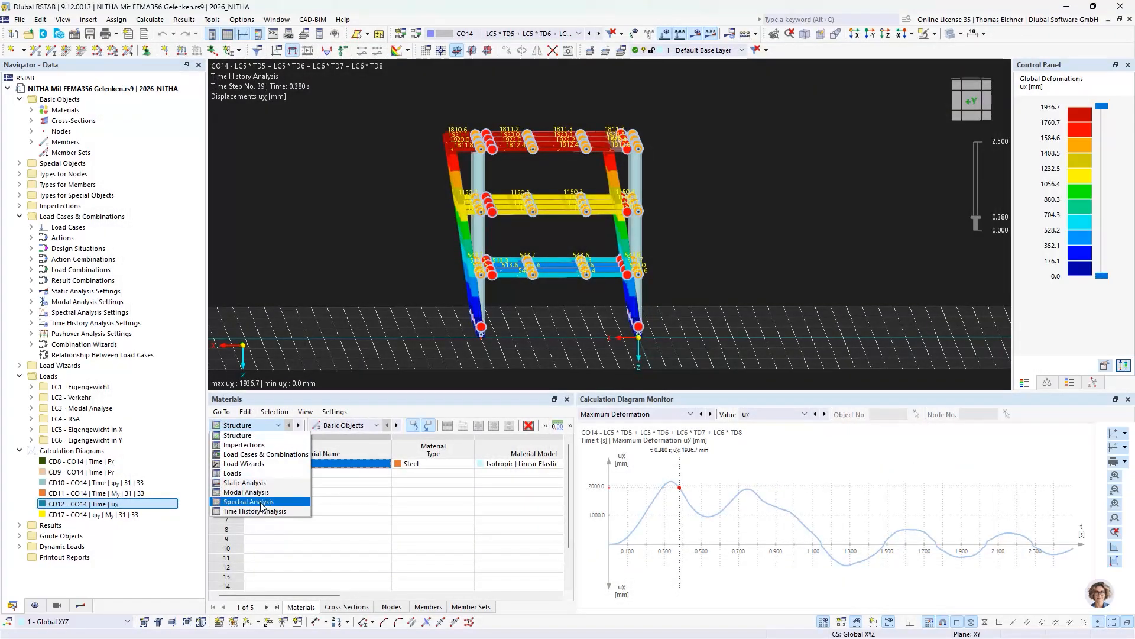
click(258, 509)
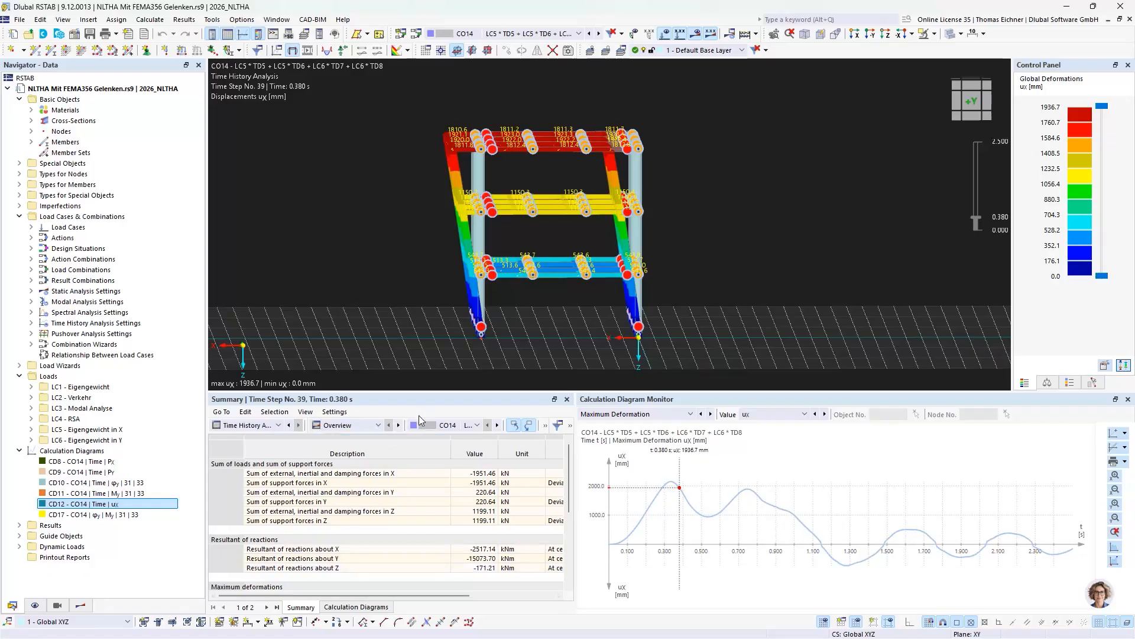
click(361, 425)
click(353, 454)
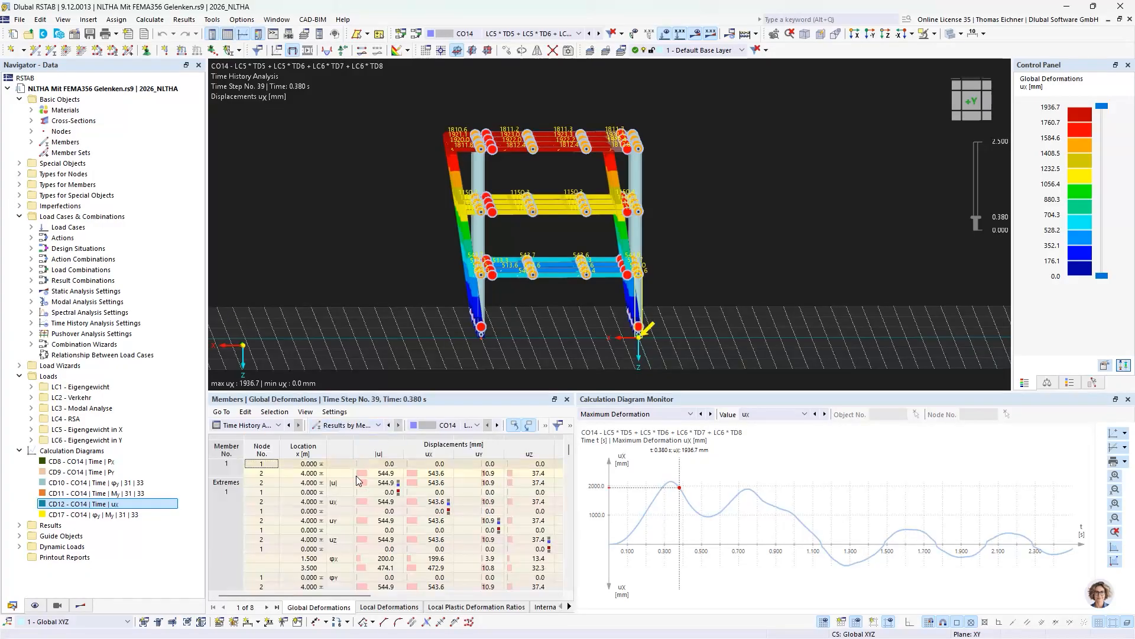
click(444, 607)
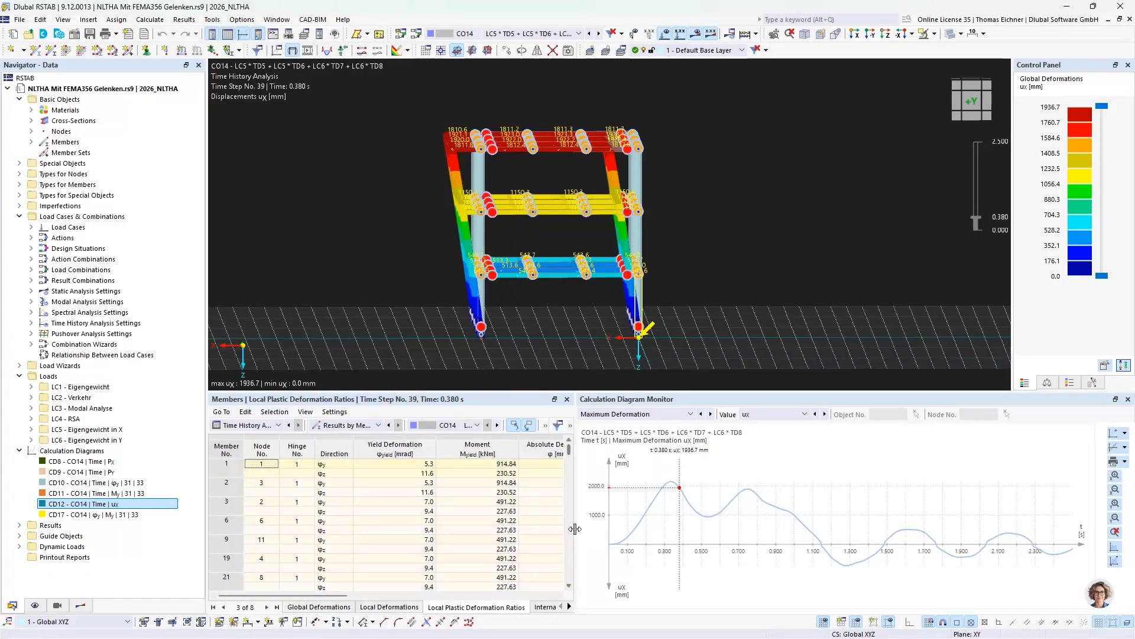
drag(575, 532, 957, 529)
drag(1028, 529, 1034, 530)
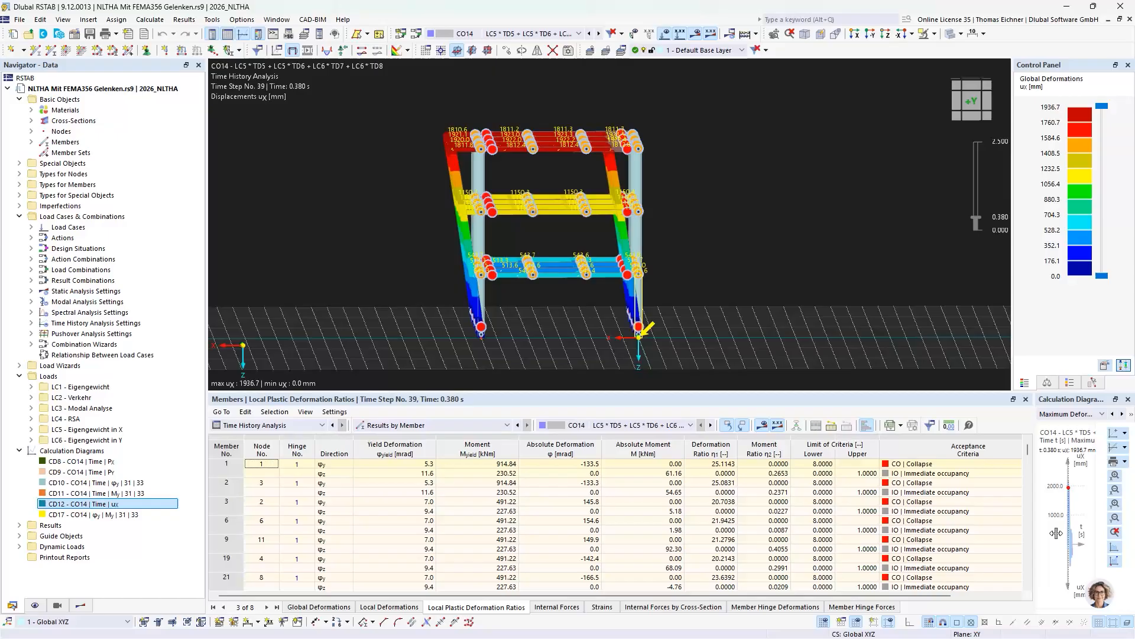
Review the acceptance criteria and yield moments in the plastic deformation ratios table for members 1, 19, 44 and 46, locating their hinges in the model
click(946, 463)
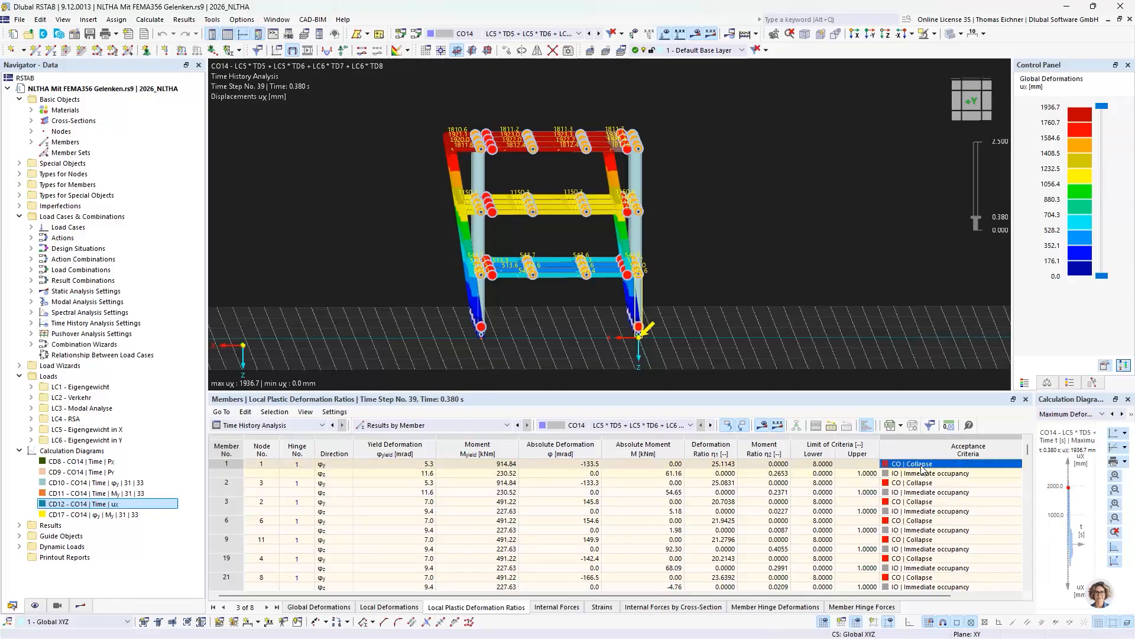
click(470, 482)
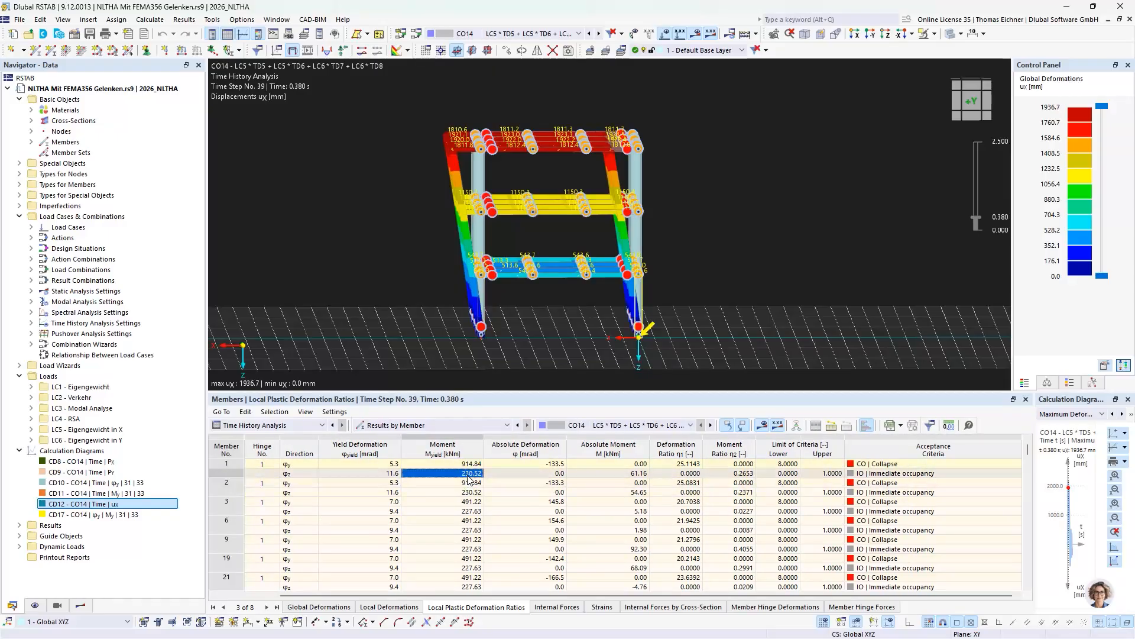
scroll(464, 472, down, 2)
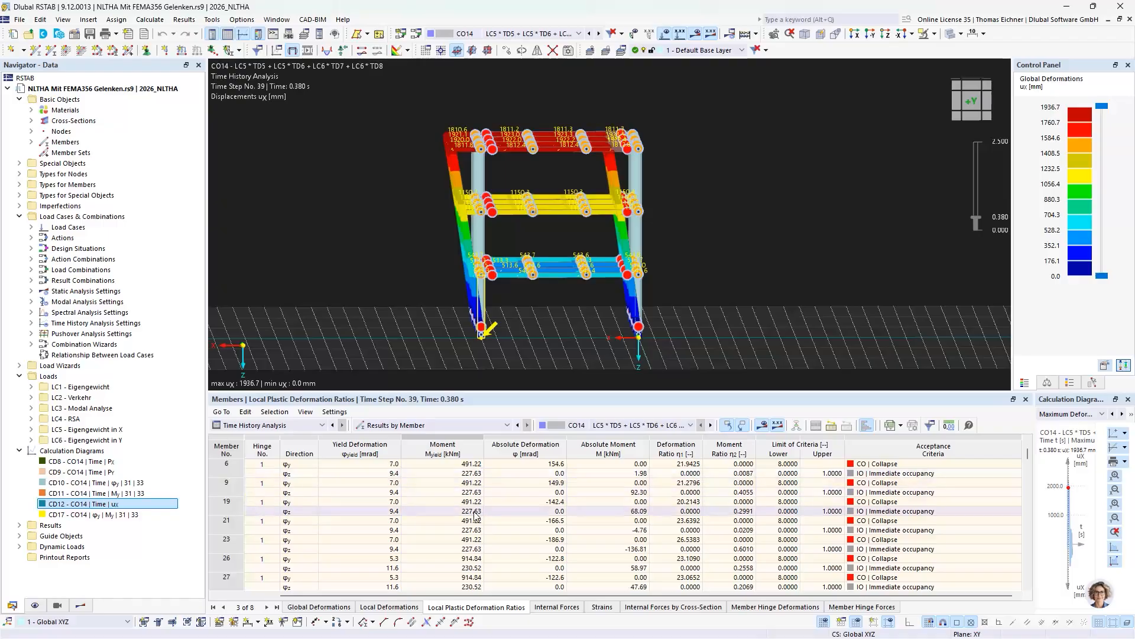
click(464, 521)
click(471, 503)
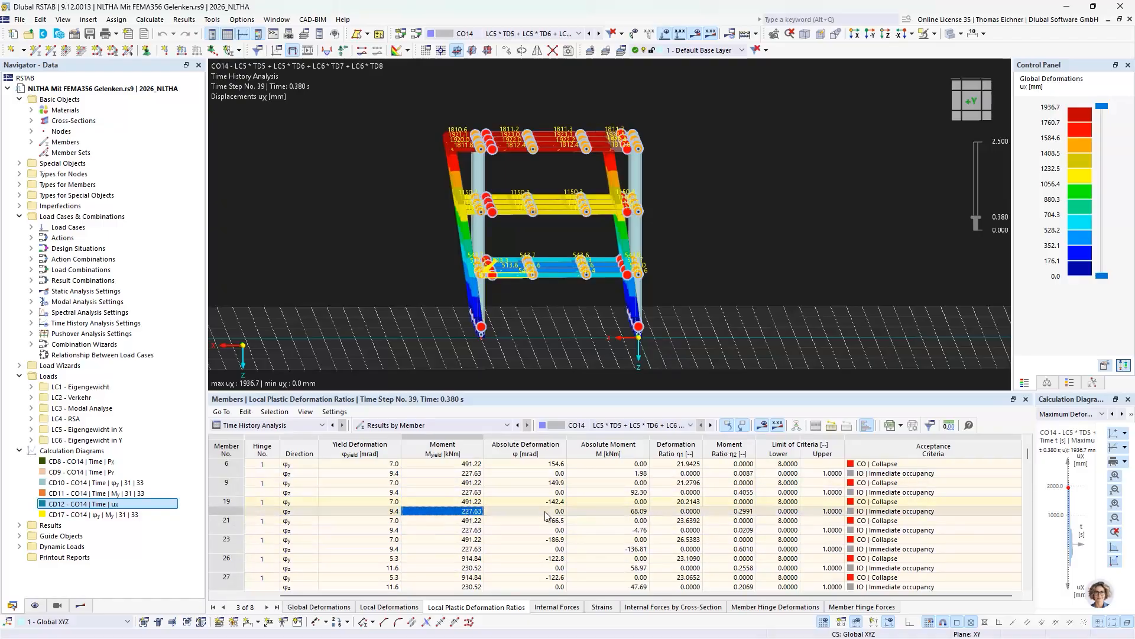
click(831, 504)
scroll(680, 520, down, 4)
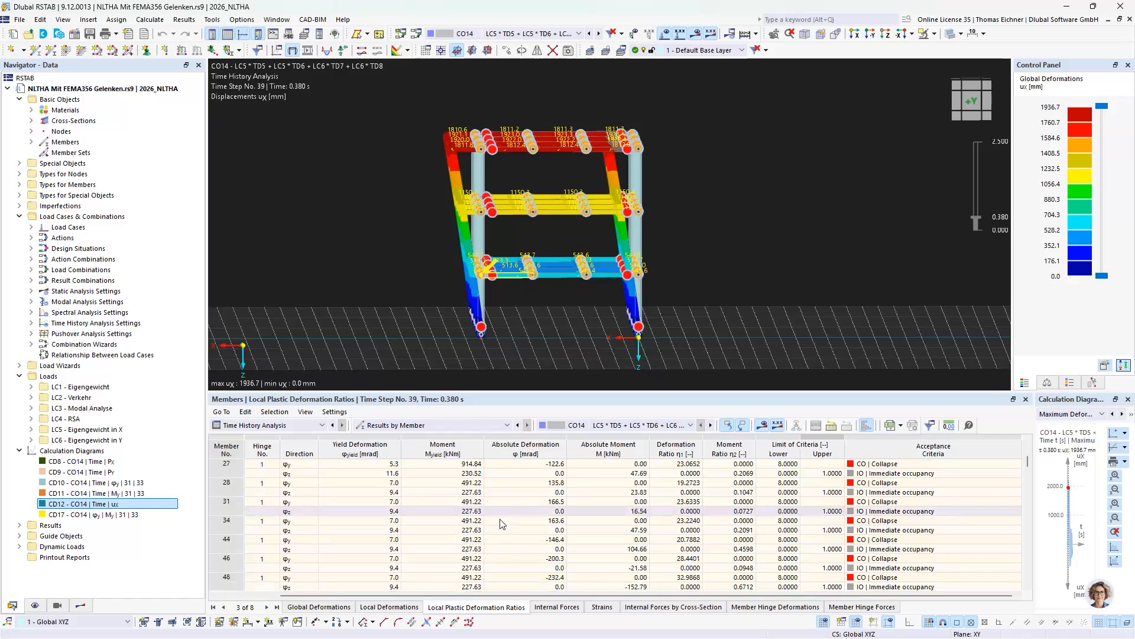
click(472, 531)
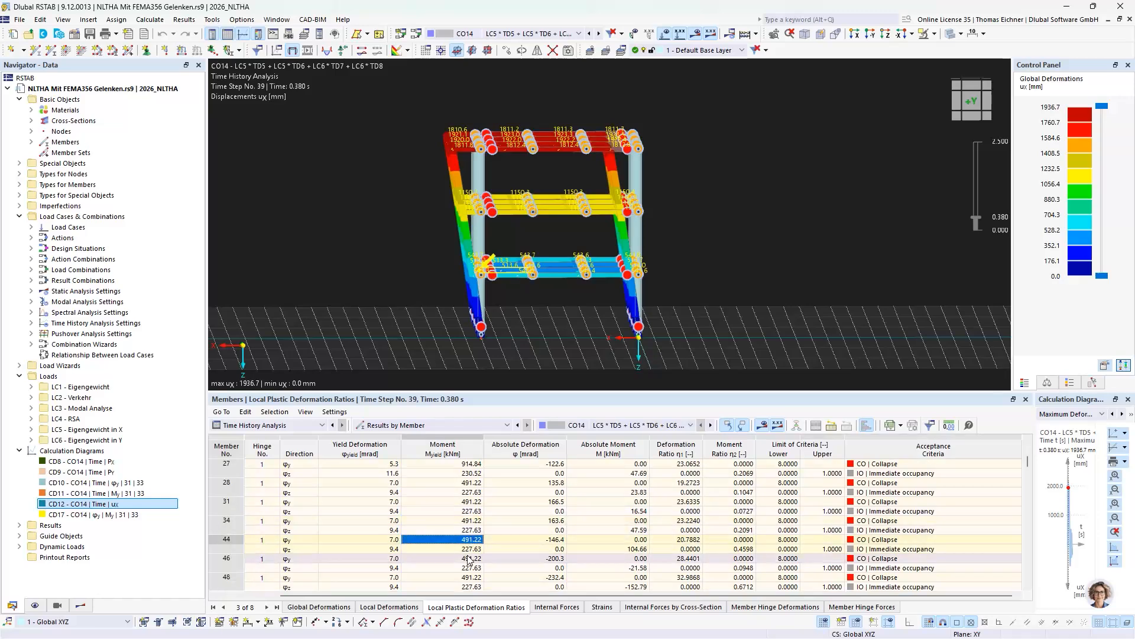
click(469, 559)
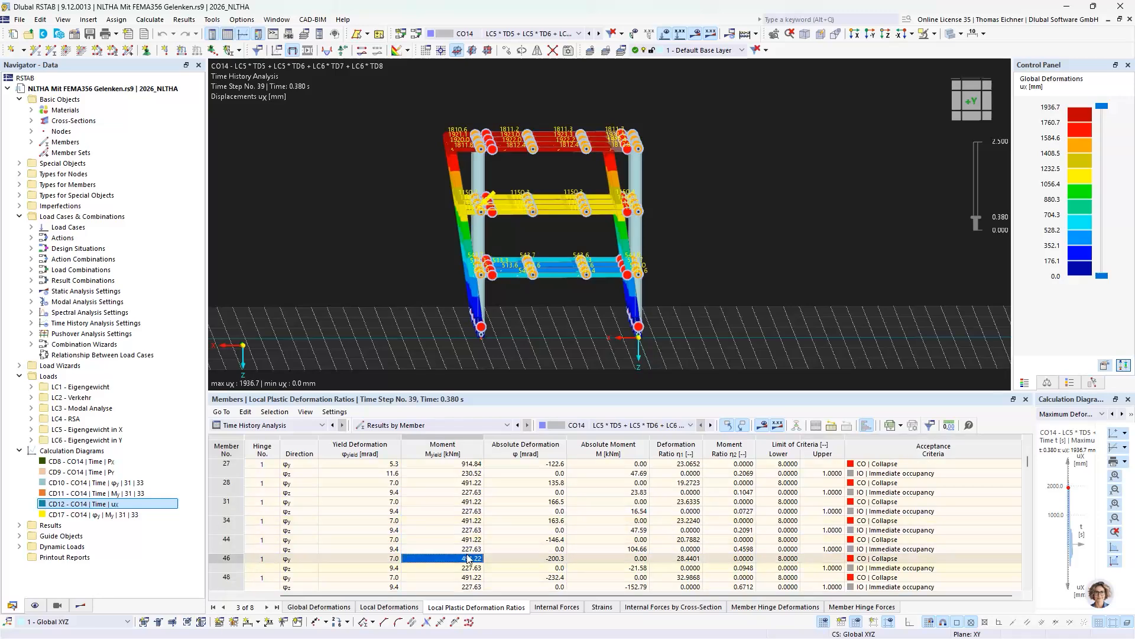
Advance the displayed results to time step 47 (0.460 s), checking member 34's hinge acceptance criterion, and widen the calculation diagram monitor
click(81, 605)
click(171, 110)
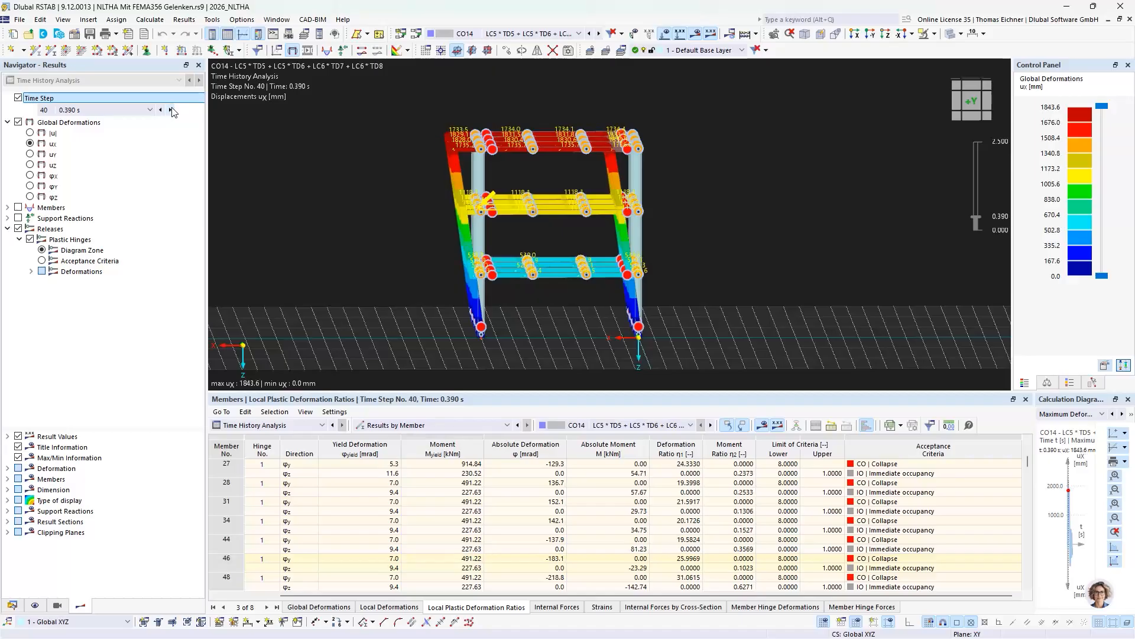
click(171, 110)
click(171, 110)
click(172, 110)
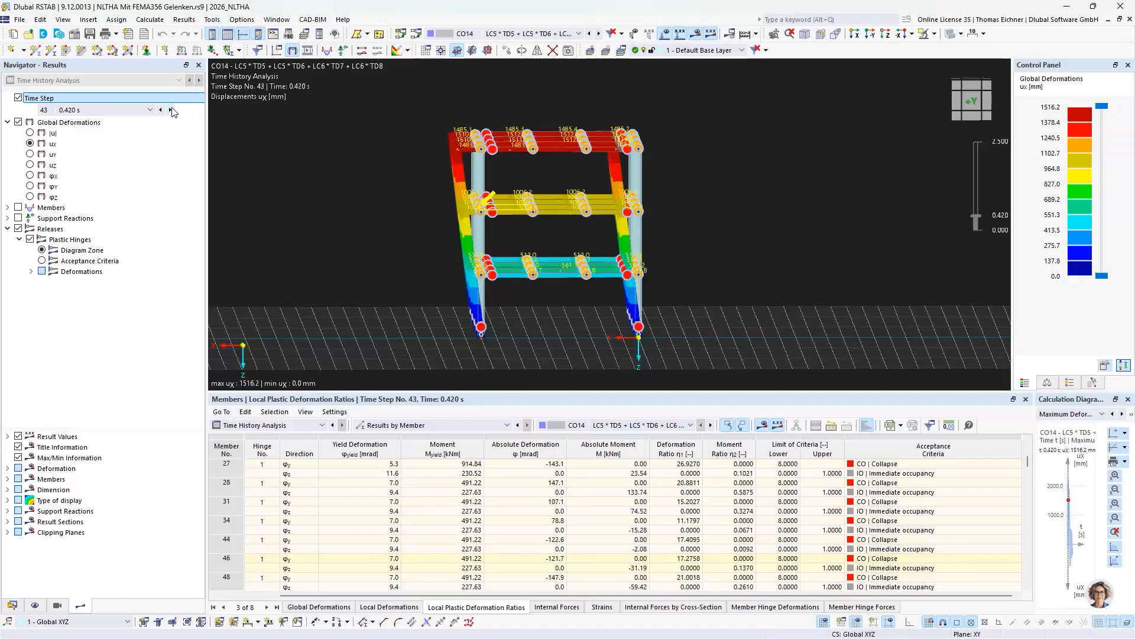
click(171, 110)
click(171, 110)
click(172, 110)
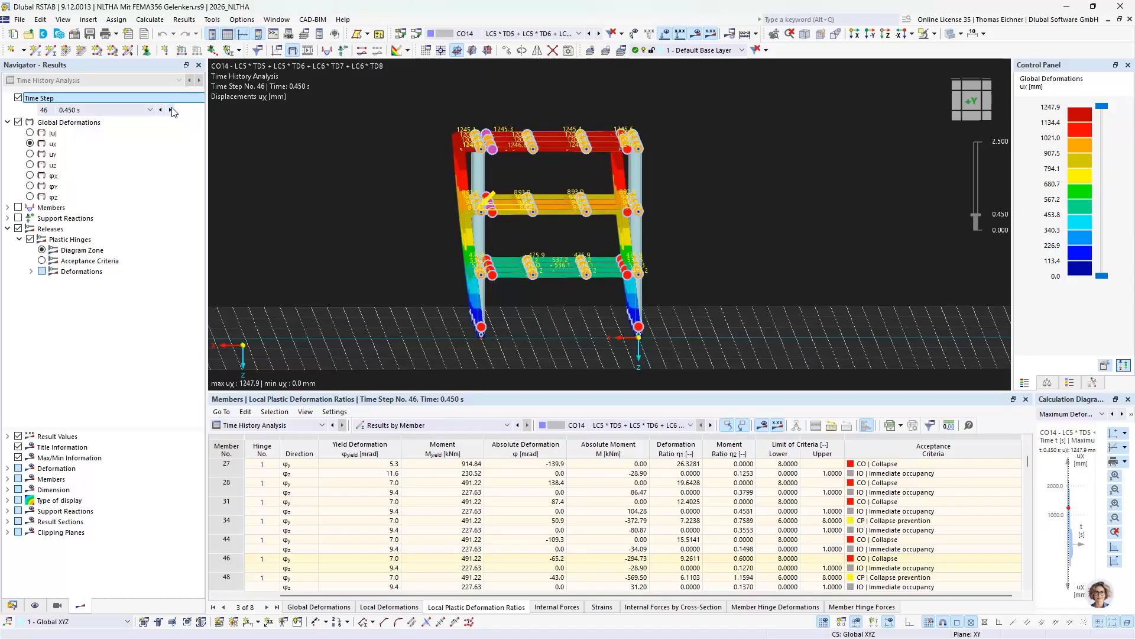
click(172, 110)
click(868, 521)
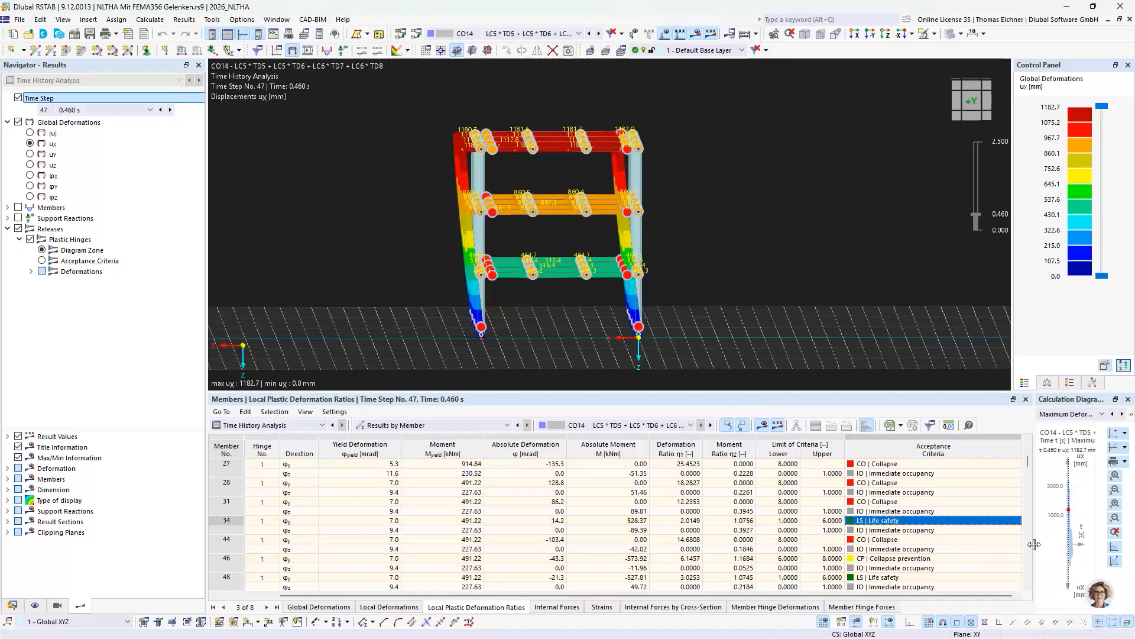
drag(1034, 545, 781, 549)
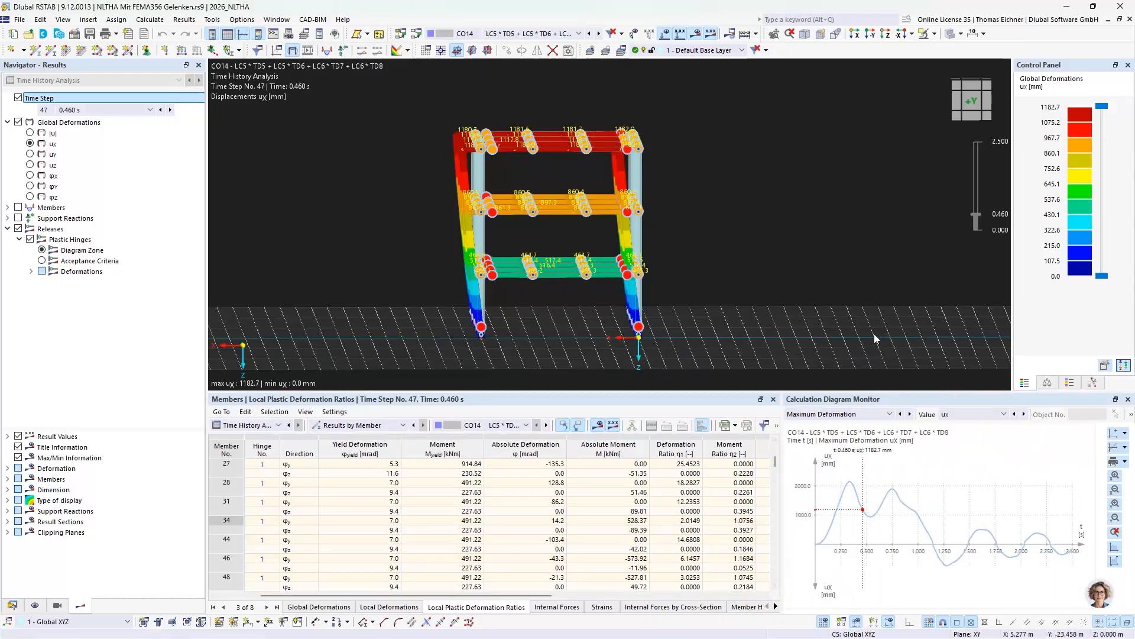
Switch to RFEM and make Plastic_RC_Hinge_NC_last_row.rf6 the active model, with its whole column in view
click(1074, 10)
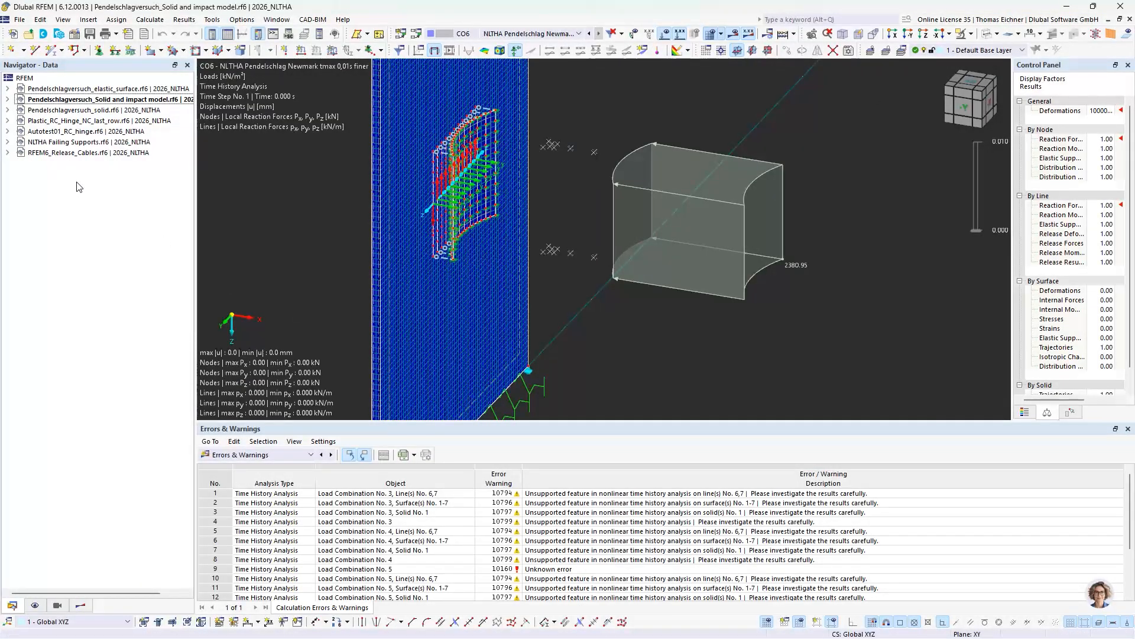
click(70, 133)
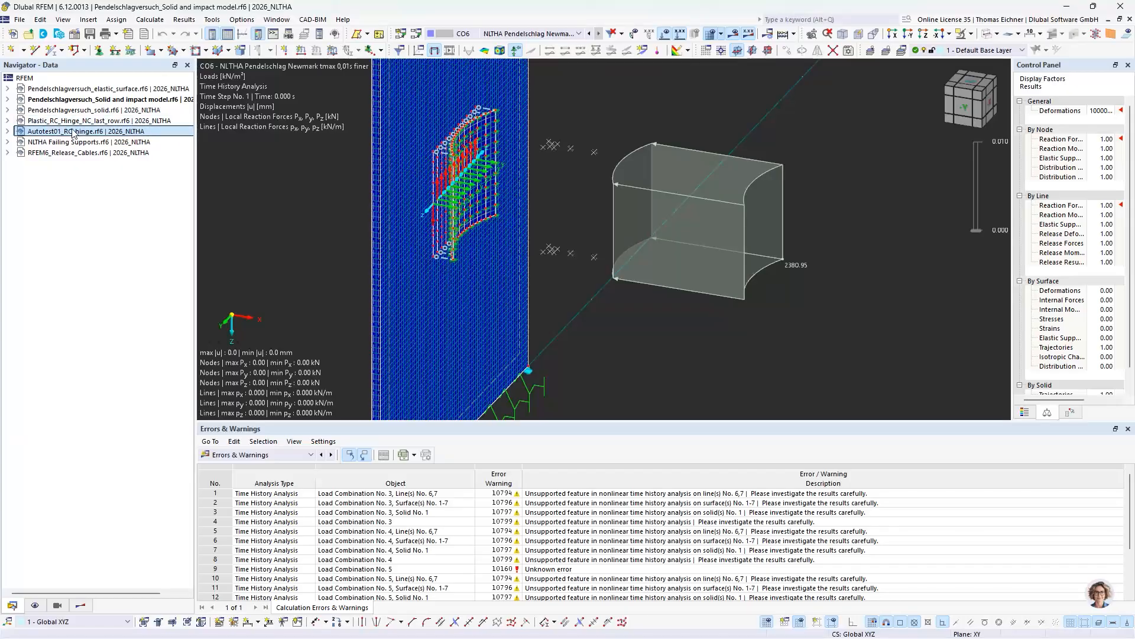
click(83, 121)
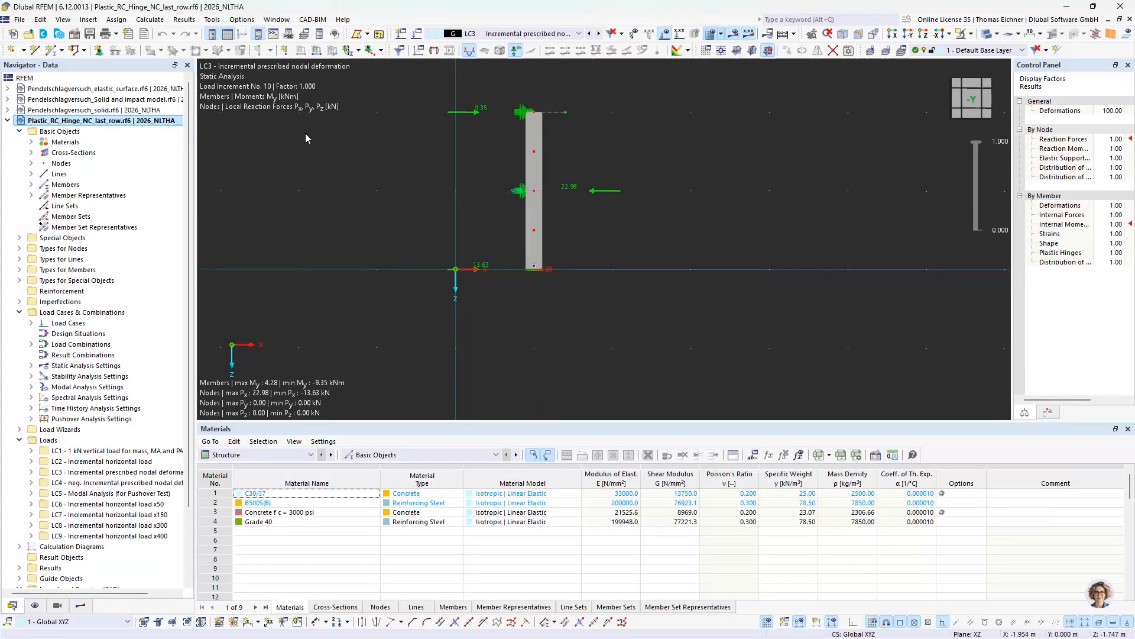
middle_drag(305, 133, 403, 240)
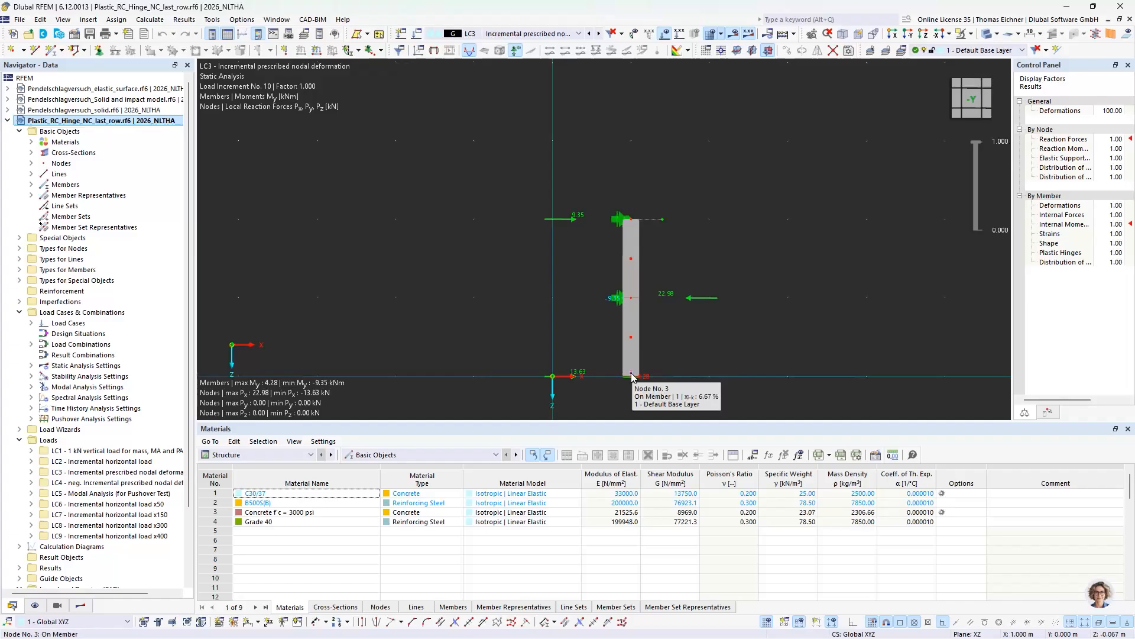
middle_drag(492, 315, 475, 281)
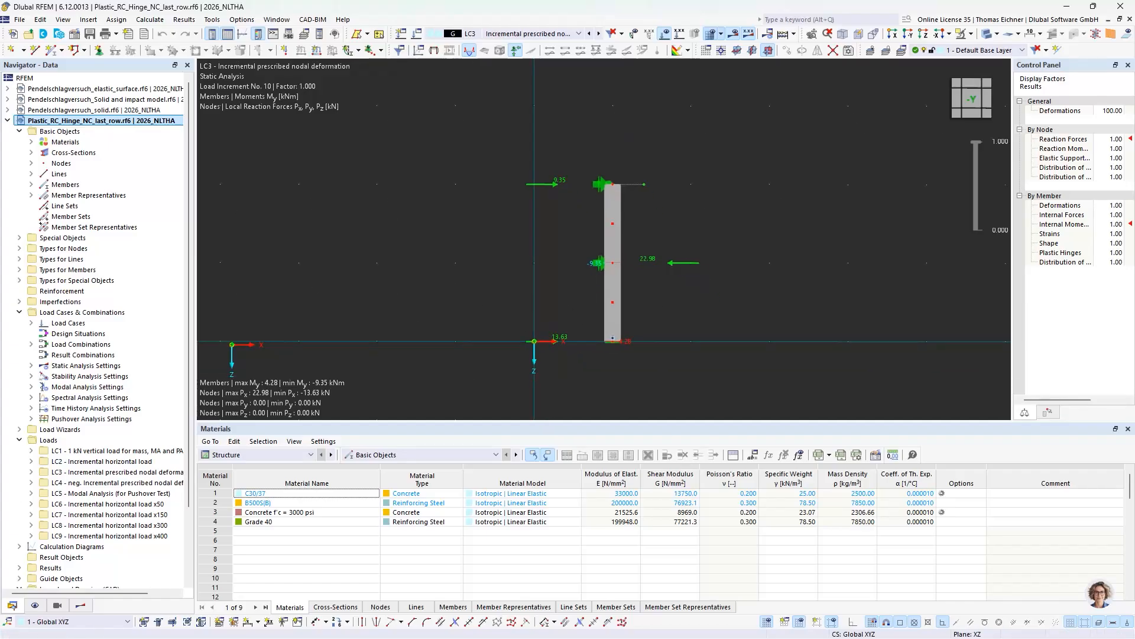
Inspect calculation diagram CD1 of LC2, hinge moment My against rotation φy at member 1, alongside the model, and close it
scroll(53, 503, down, 3)
double_click(53, 504)
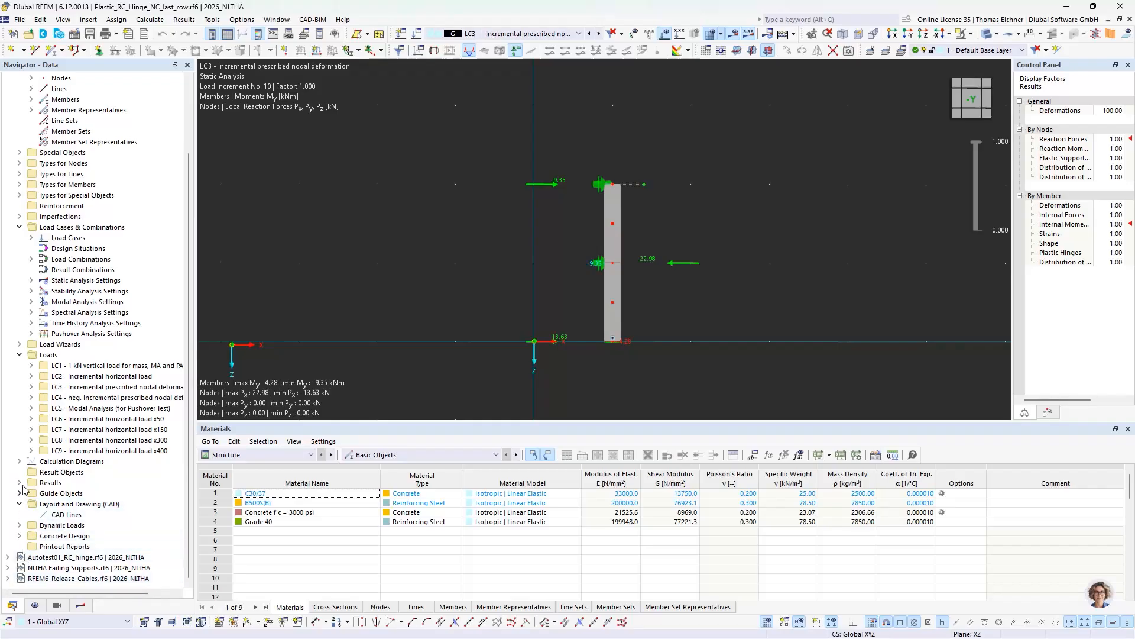
click(19, 461)
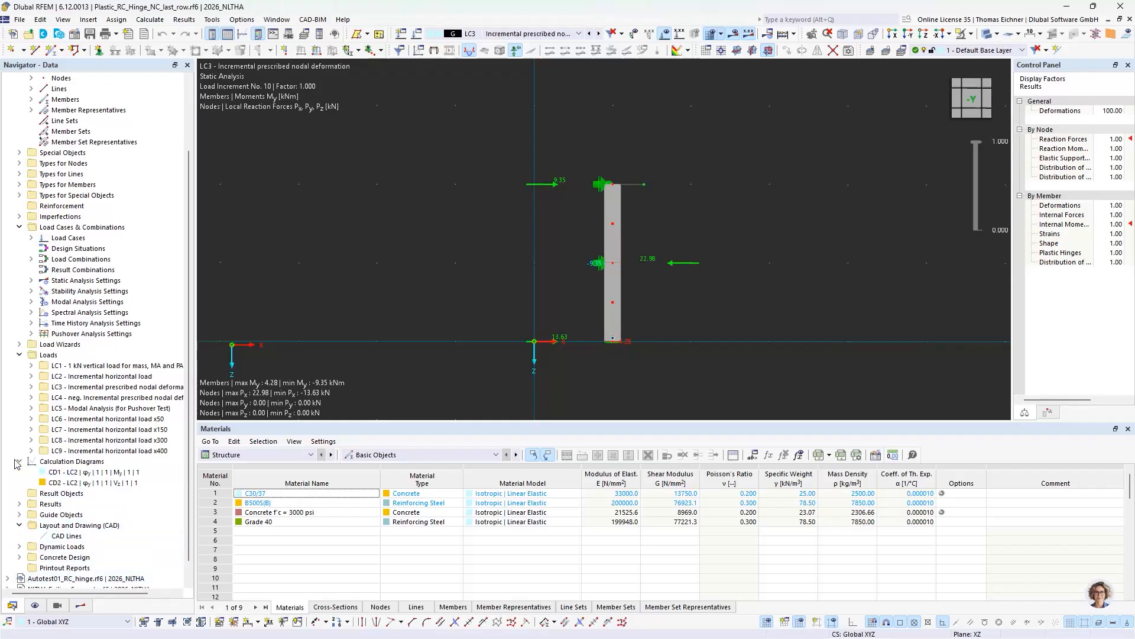
double_click(72, 473)
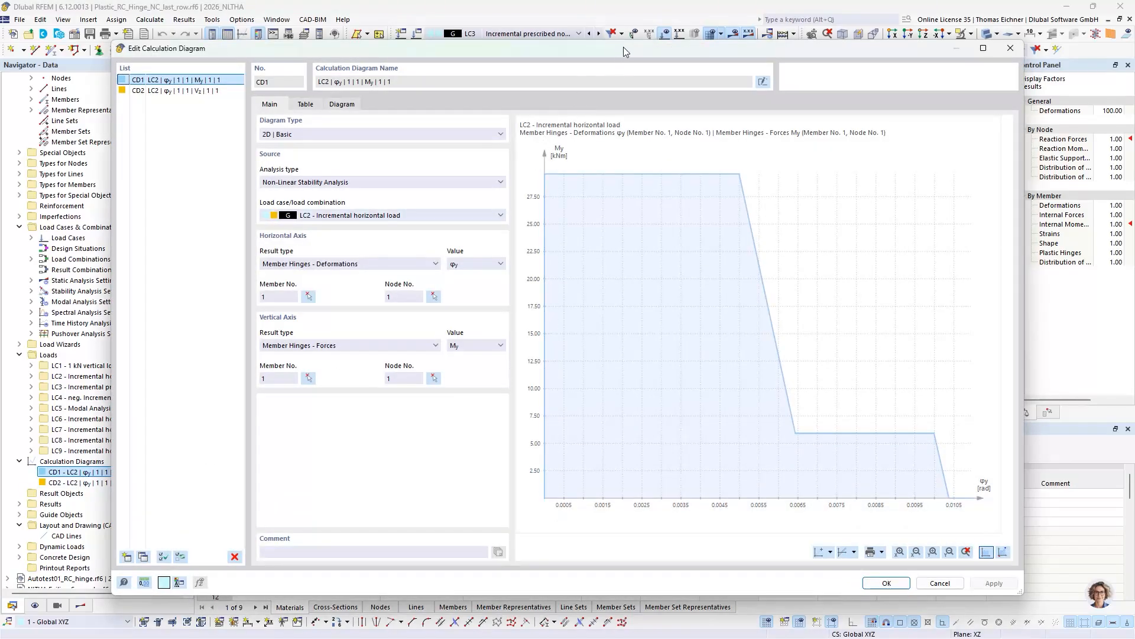
drag(621, 48, 119, 19)
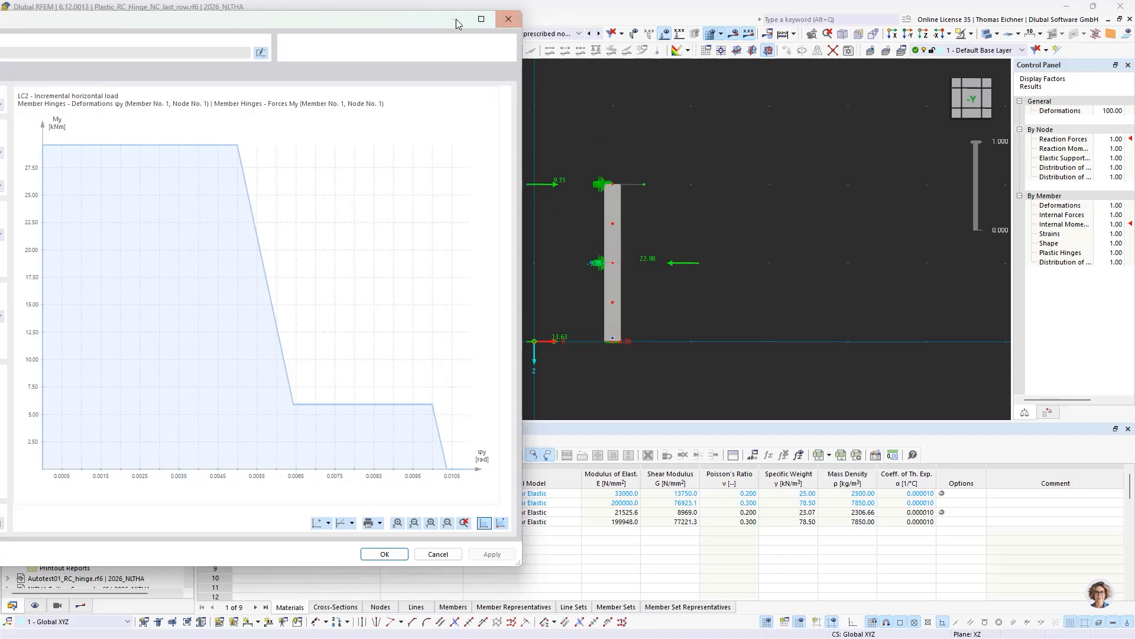
drag(455, 20, 465, 286)
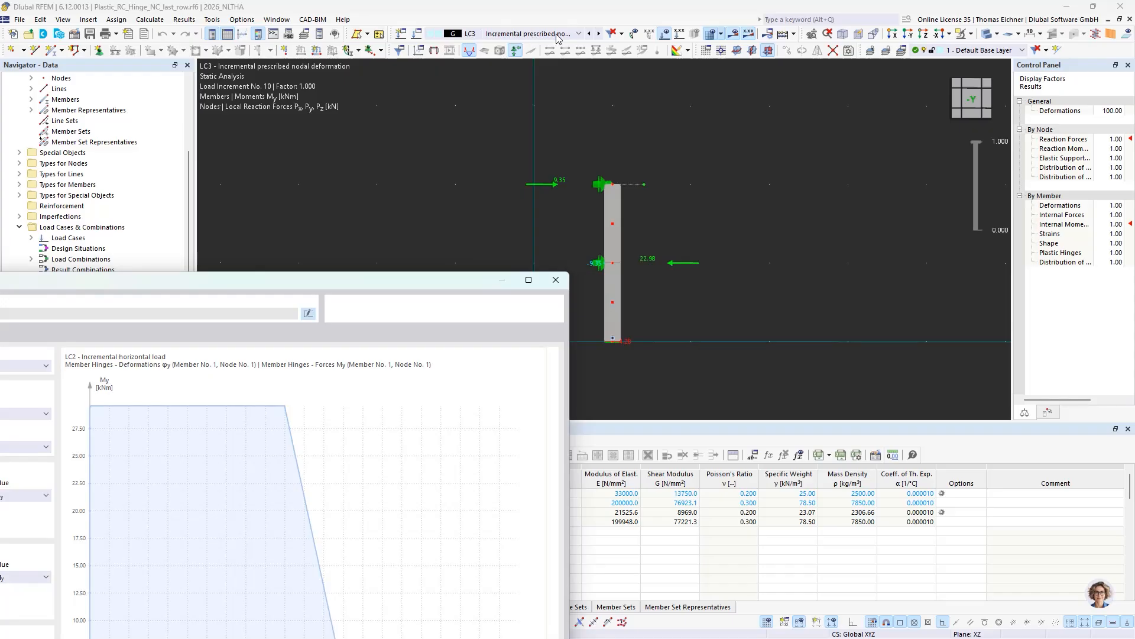
drag(379, 290, 361, 57)
drag(255, 62, 821, 120)
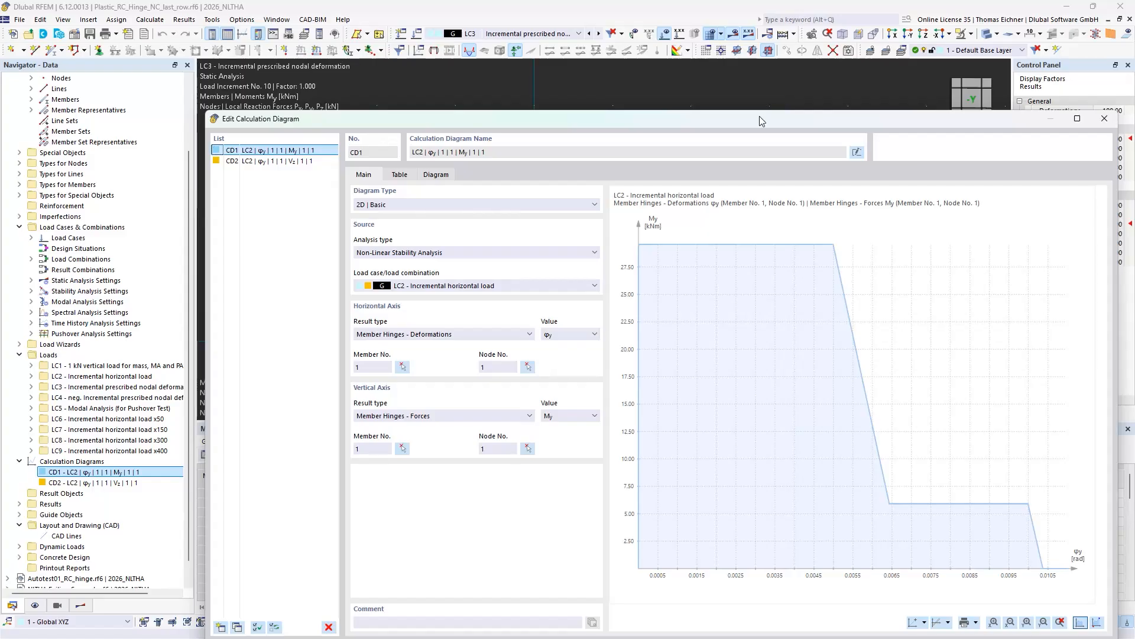
drag(759, 116, 177, 62)
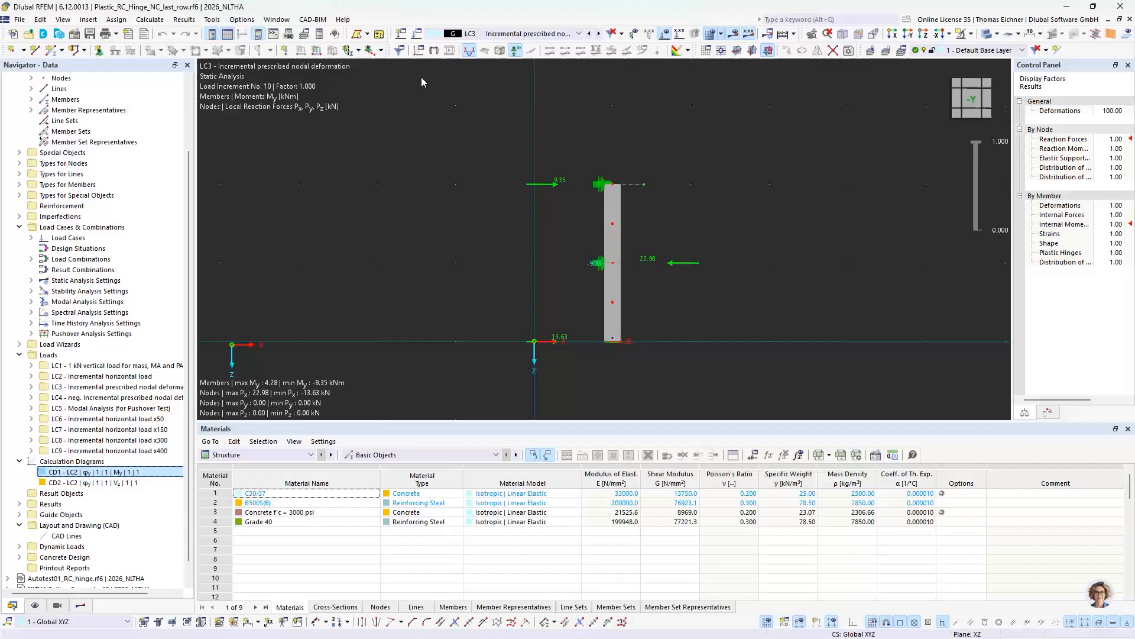
click(462, 67)
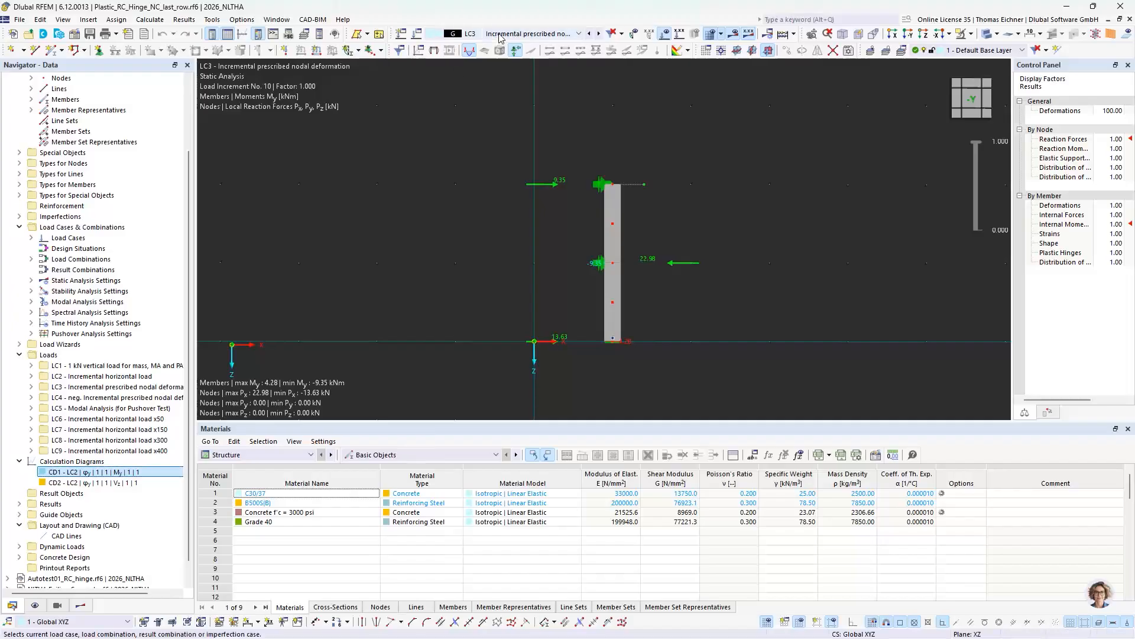
Display the results of LC2 - Incremental horizontal load and examine the end of the moment-rotation curve in calculation diagram CD1
click(502, 33)
click(509, 53)
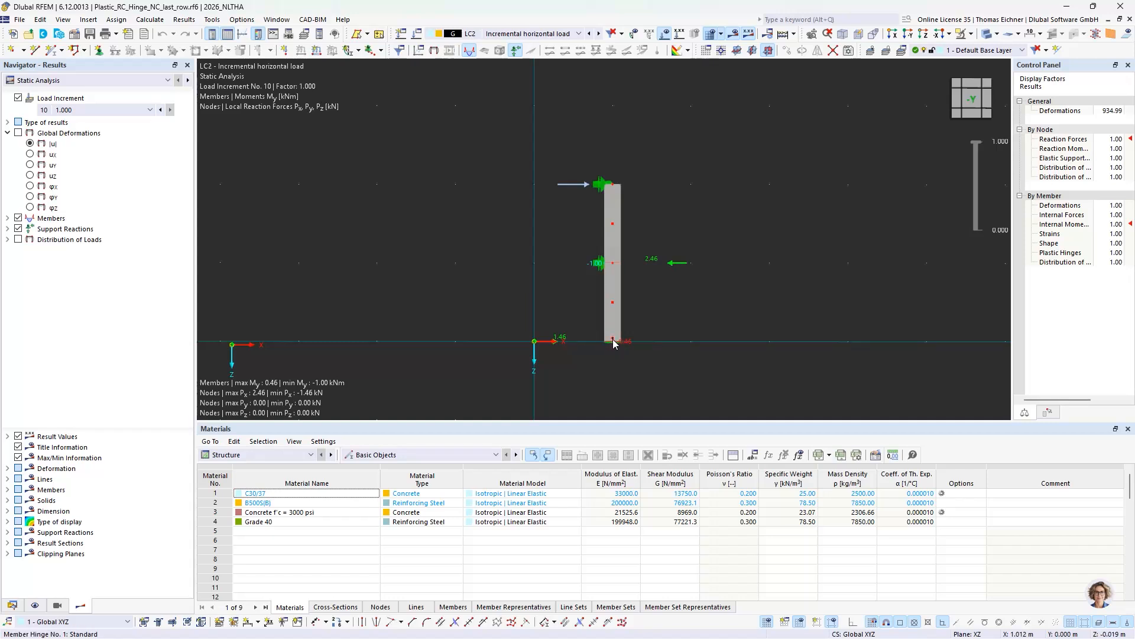
mouse_move(614, 344)
click(13, 606)
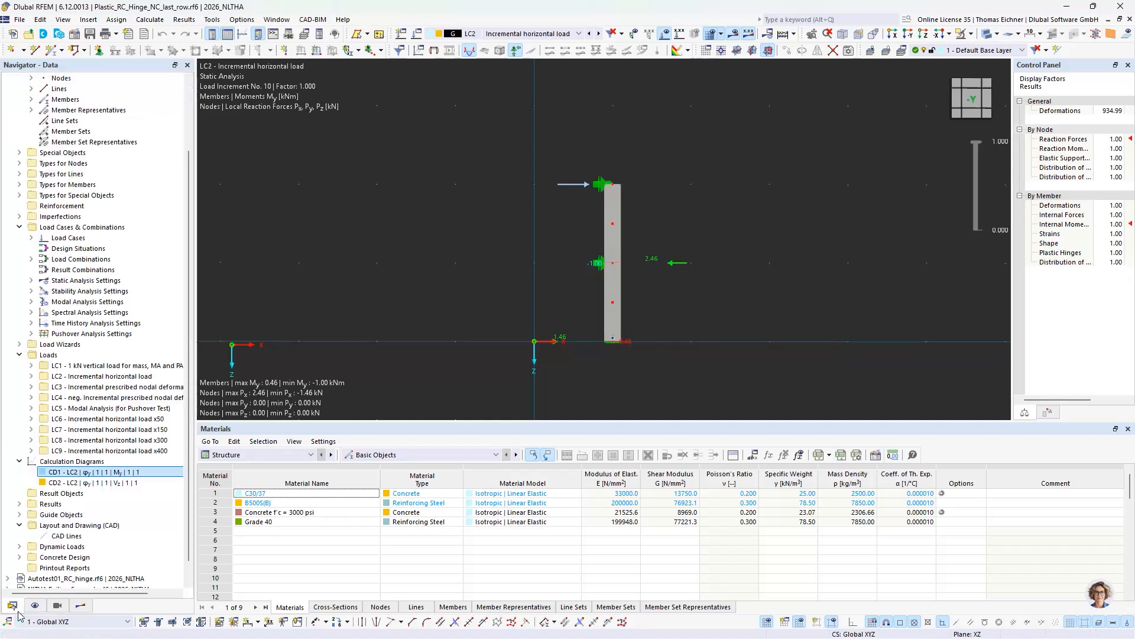
double_click(121, 472)
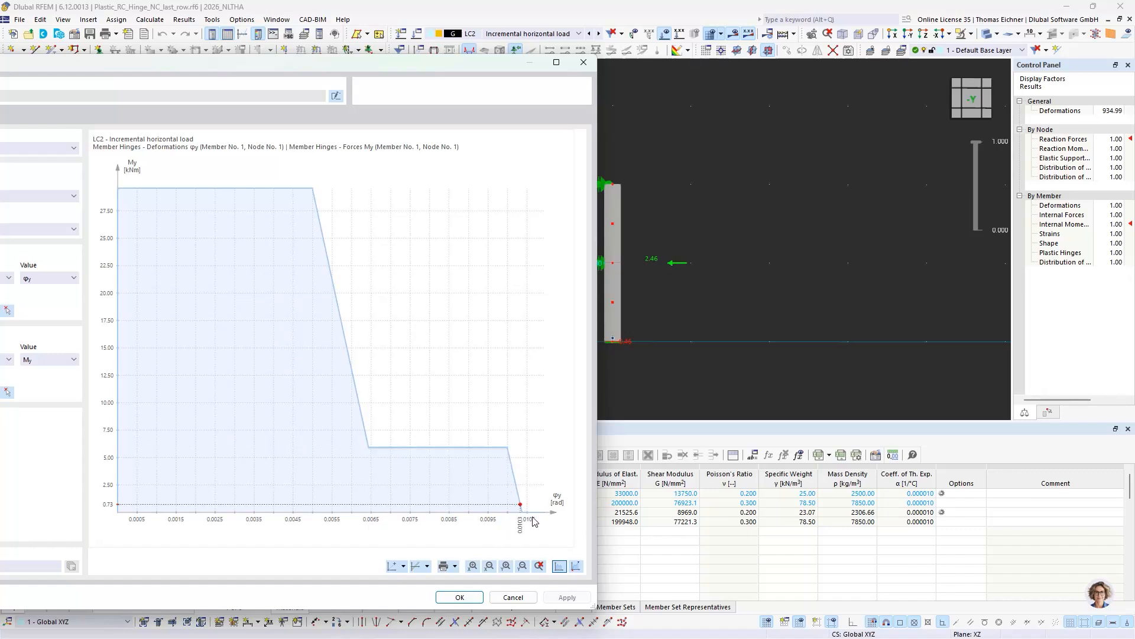
click(584, 62)
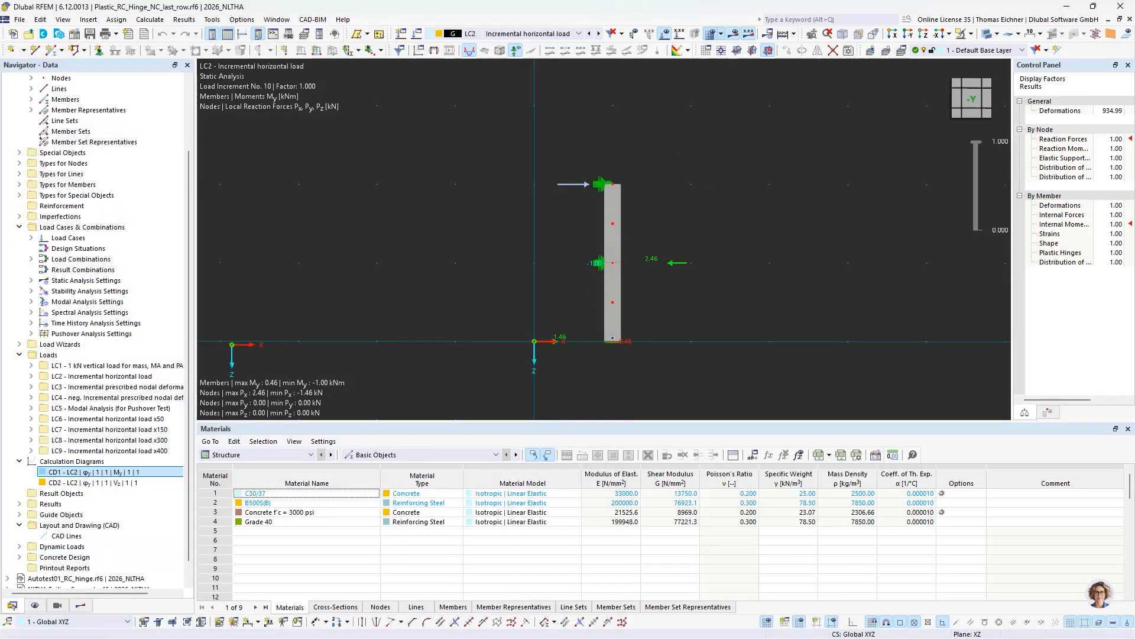
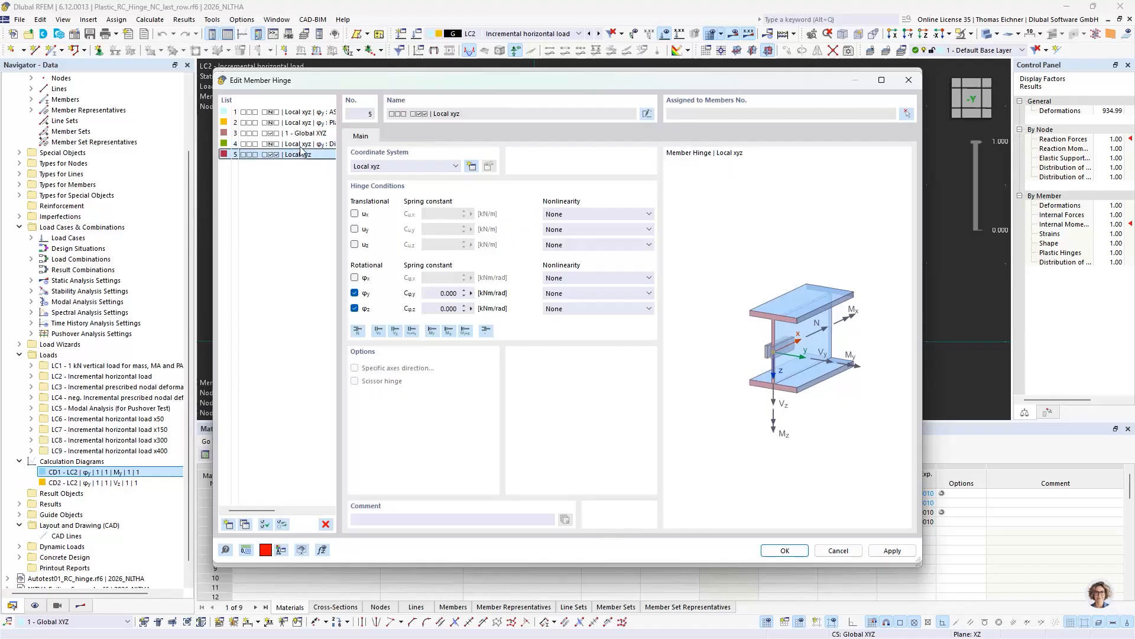
Look through the existing member hinge definitions and return to hinge 5
click(301, 143)
key(Up)
key(Up)
key(Up)
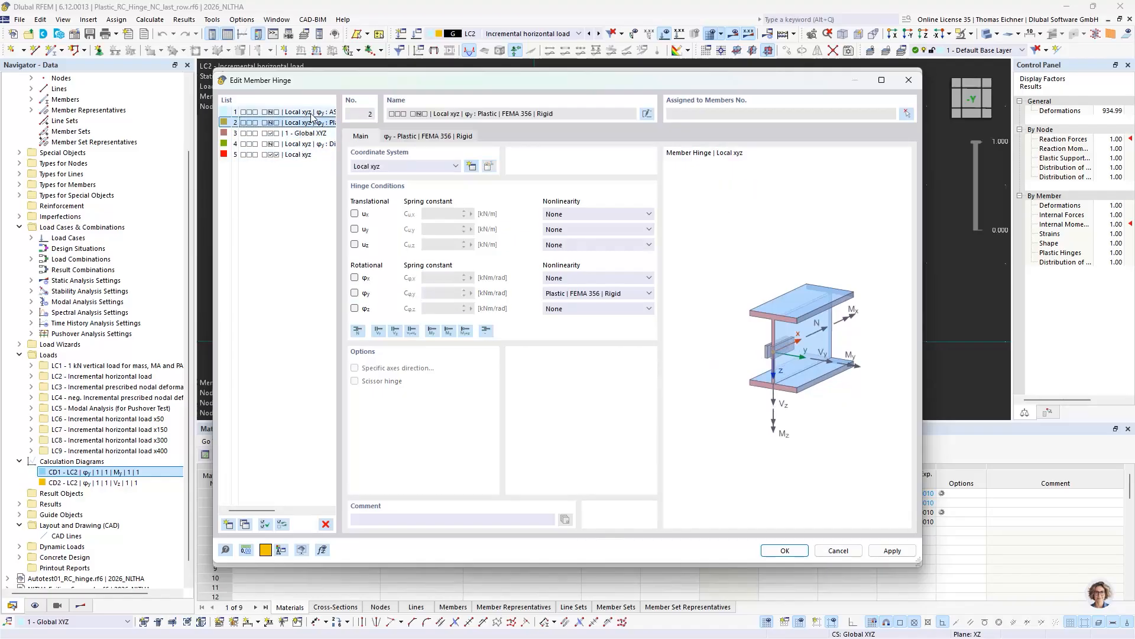
click(290, 154)
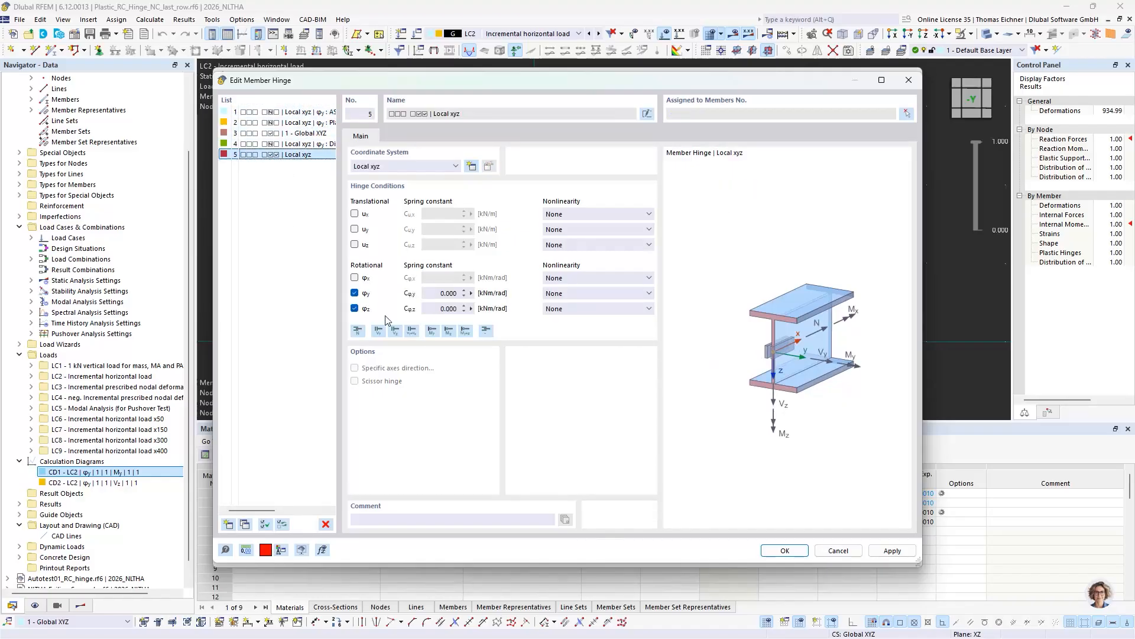
Remove the φy release from member hinge 5 and assign it the ASCE/SEI 41-17 (Table 10-7) RC Beam Flexure nonlinearity
click(355, 293)
click(354, 292)
click(355, 293)
click(354, 293)
click(354, 293)
click(547, 294)
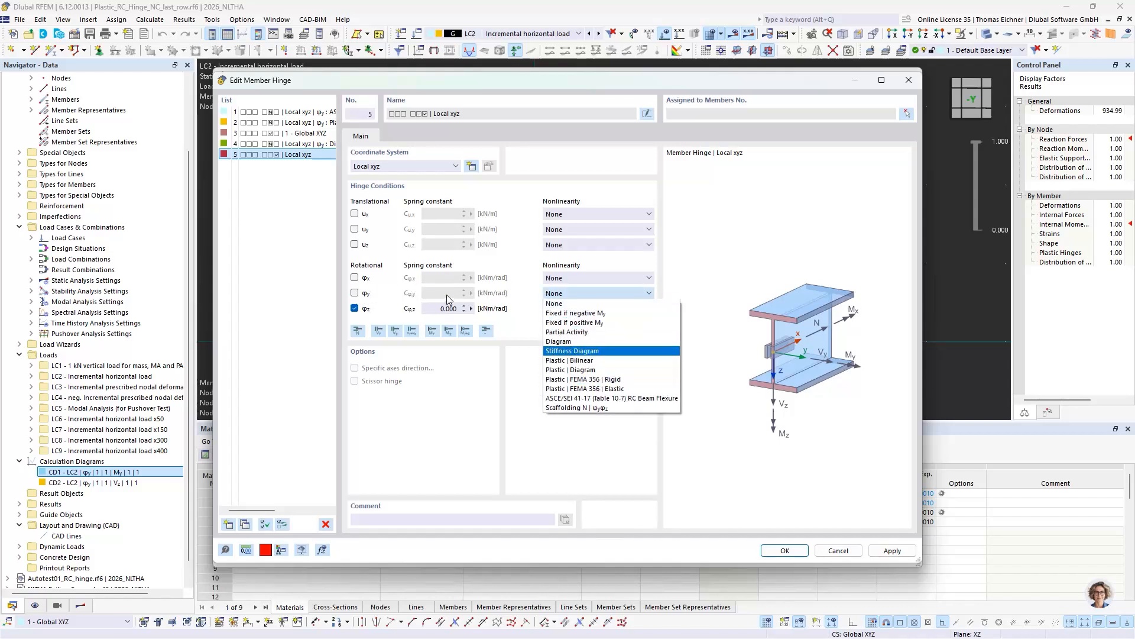
click(567, 398)
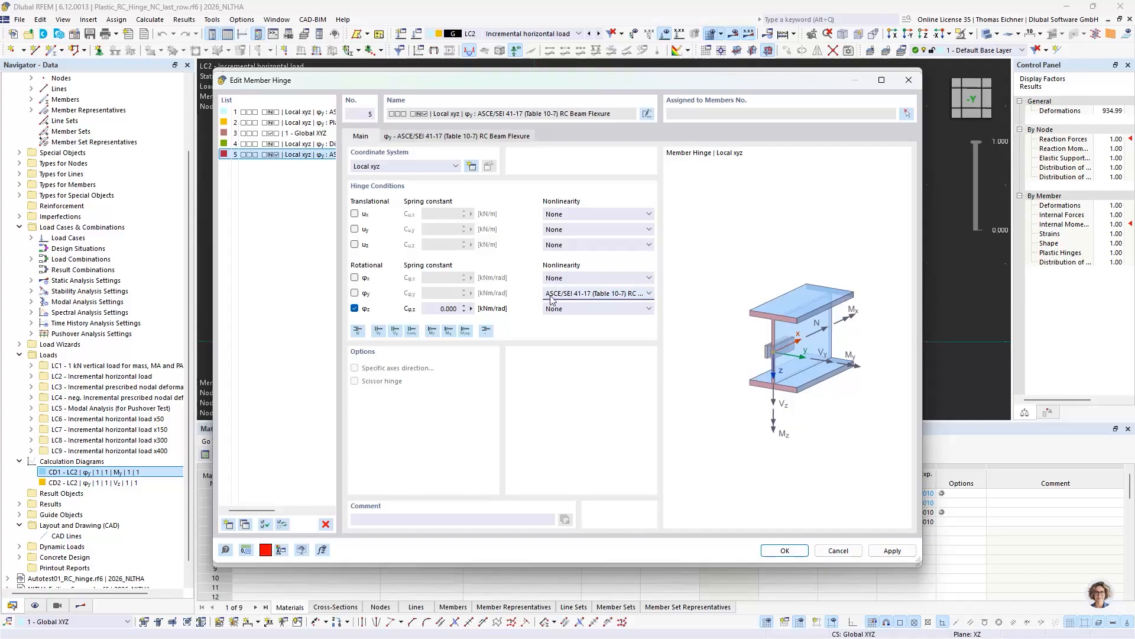
Review the available φy nonlinearities and hinge 5's plastic diagram and acceptance criteria, and discard the hinge and member edits
click(568, 294)
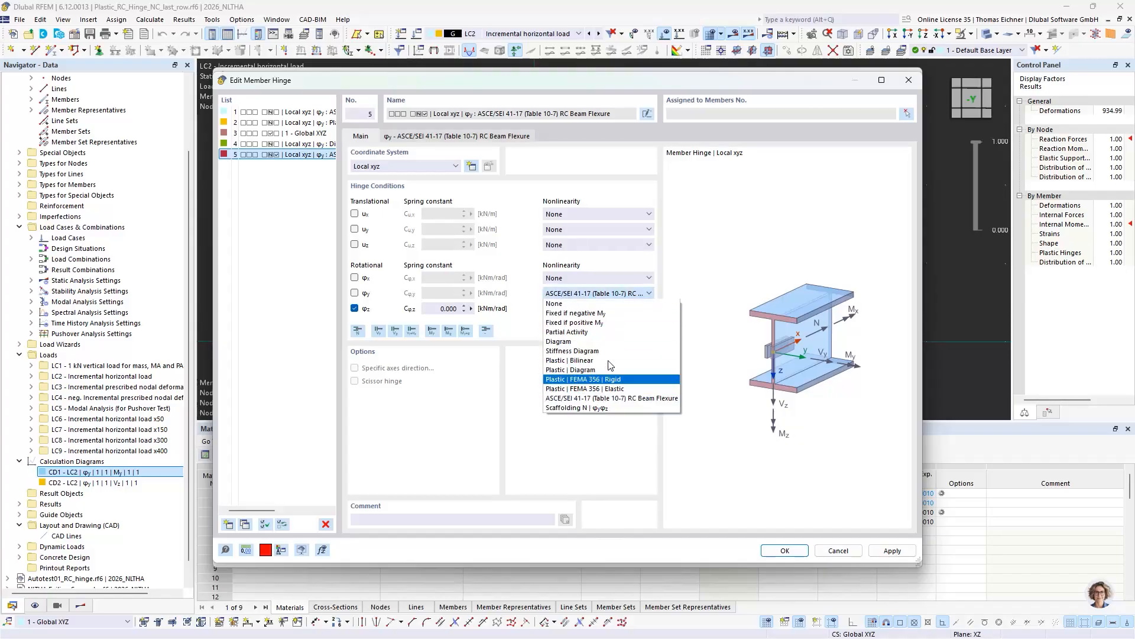
click(569, 293)
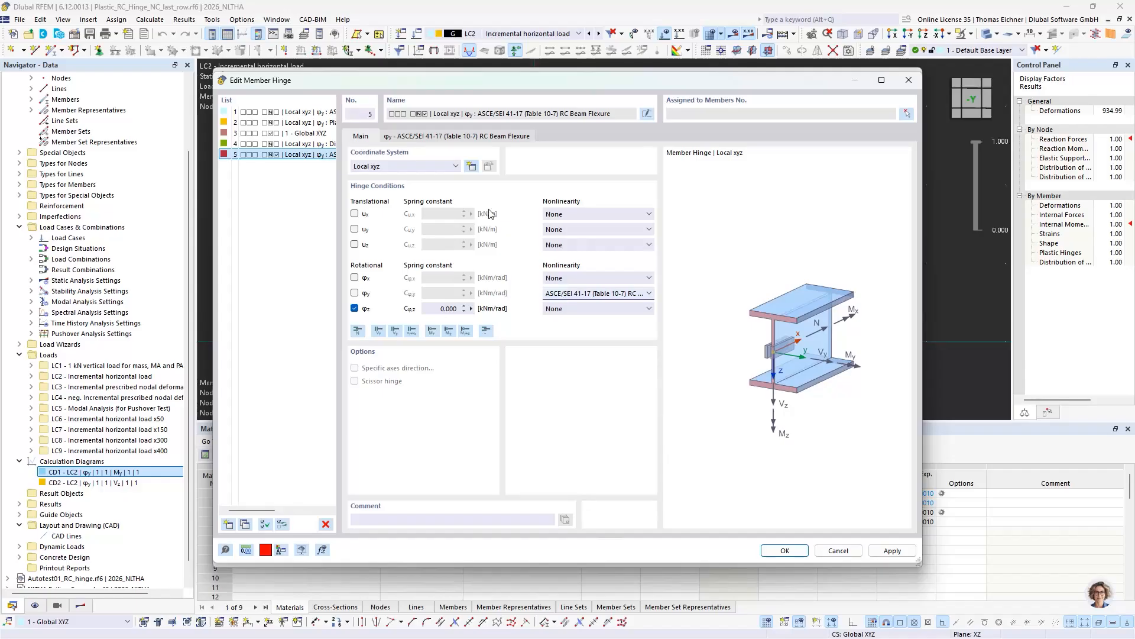
click(482, 136)
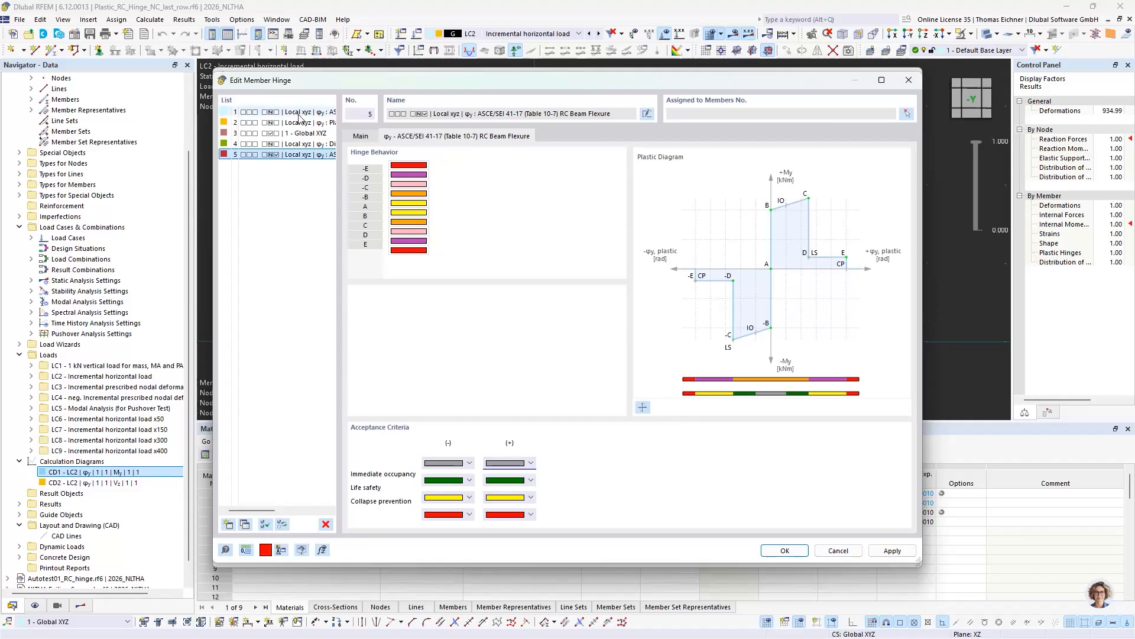
click(834, 550)
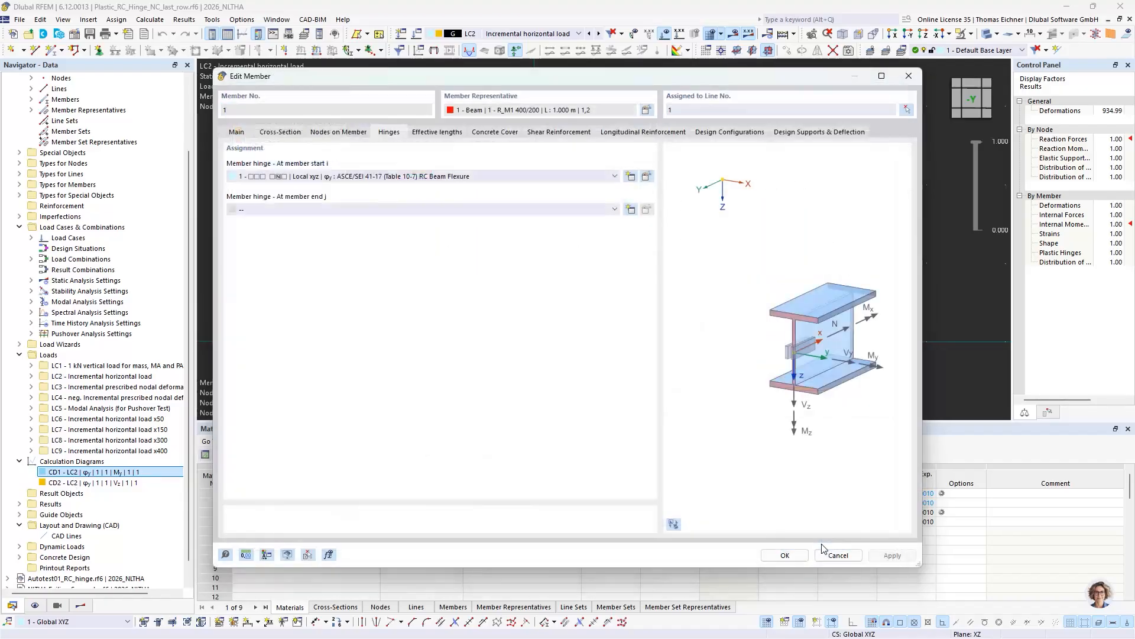
click(835, 555)
Inspect the properties of material 3, Concrete f'c = 3000 psi, and close its dialog
scroll(126, 253, up, 3)
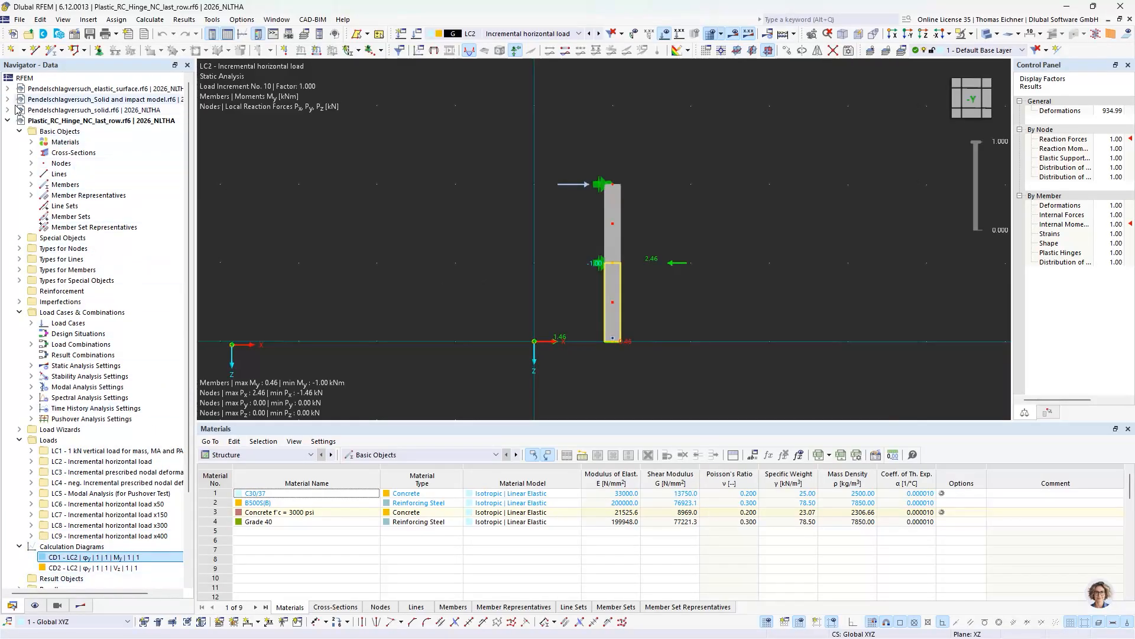
click(32, 141)
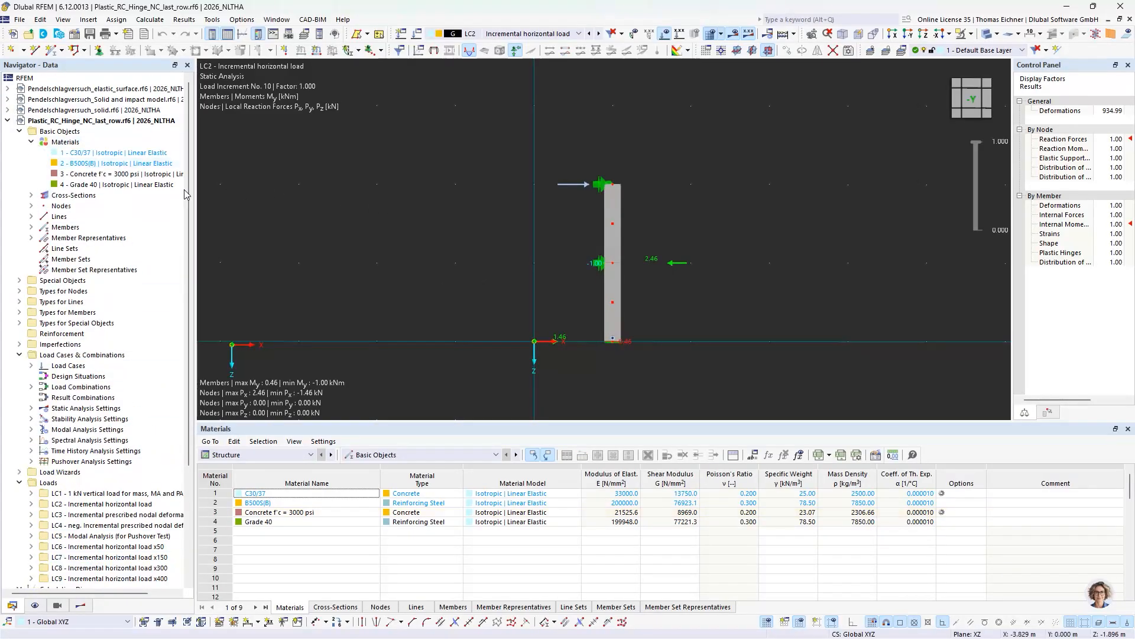
click(143, 175)
double_click(143, 176)
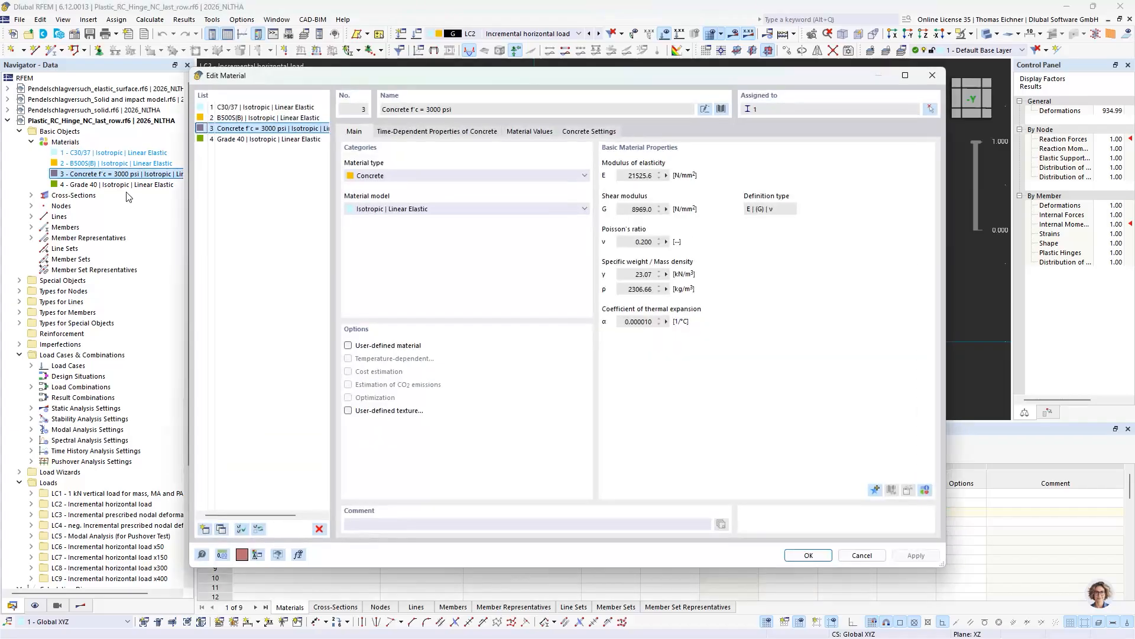
click(940, 75)
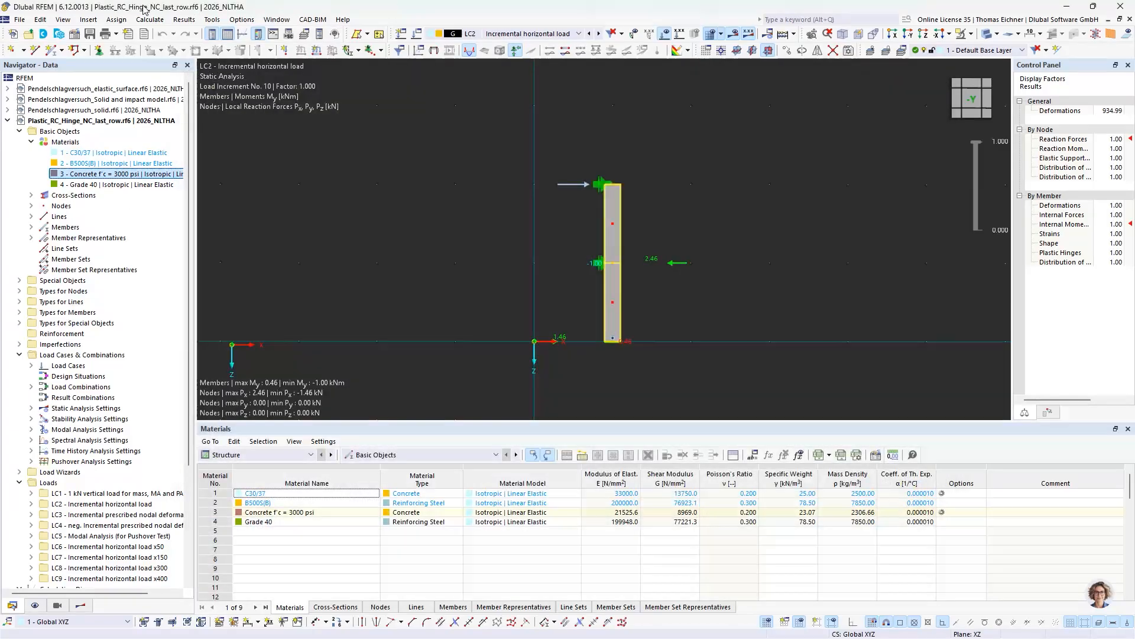
Check the activated add-ons and the concrete design standard in the model's base data, and close the dialog
click(74, 34)
click(316, 62)
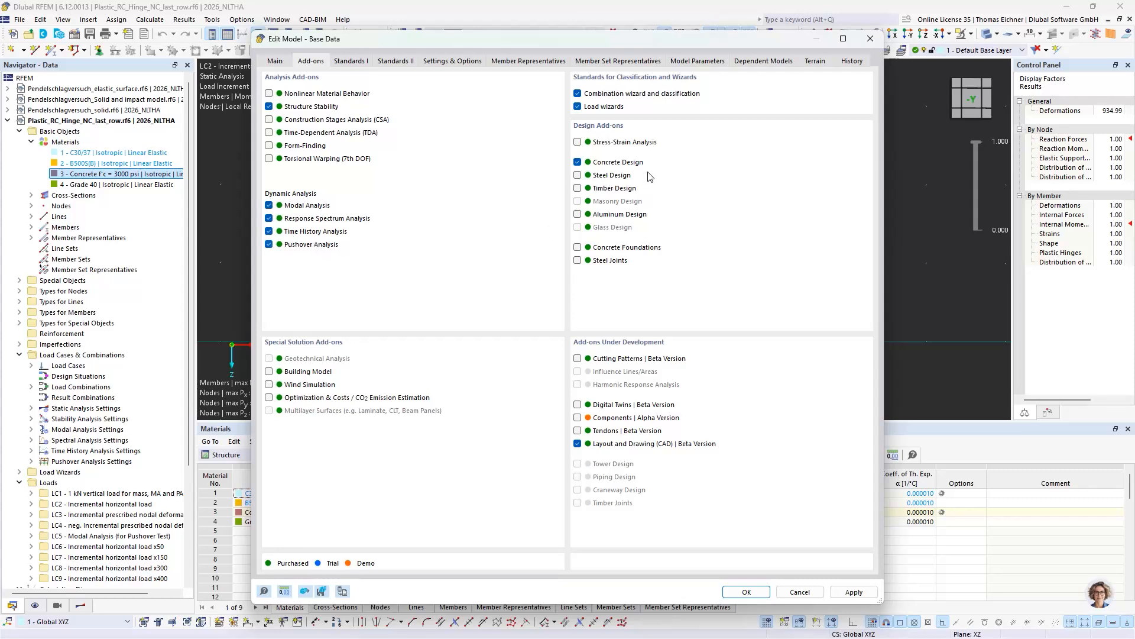
click(356, 61)
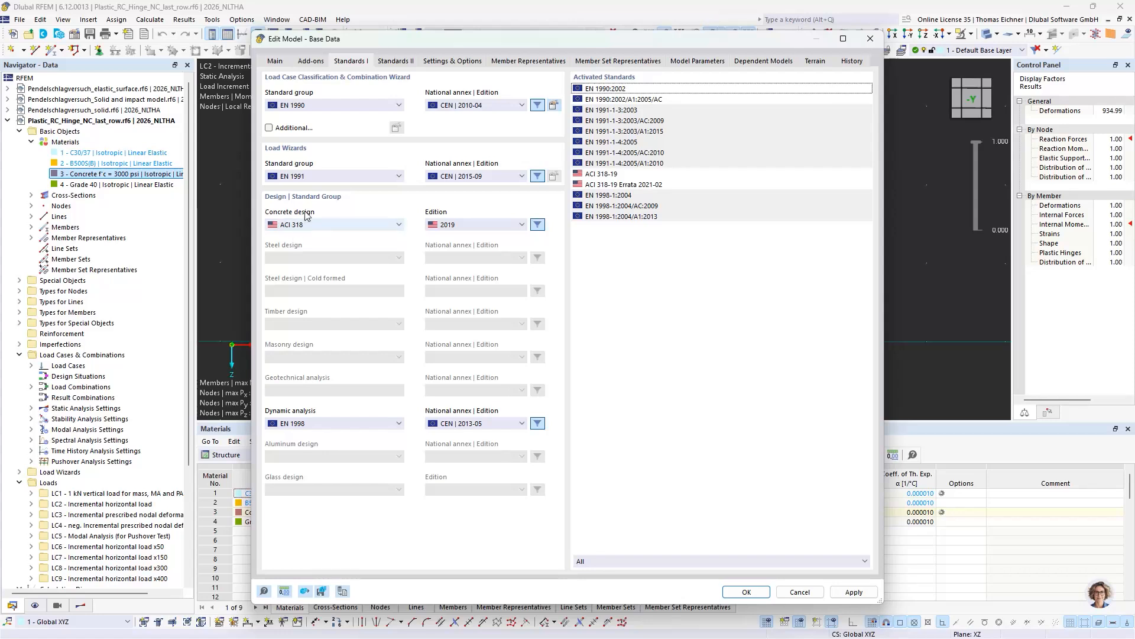
click(870, 38)
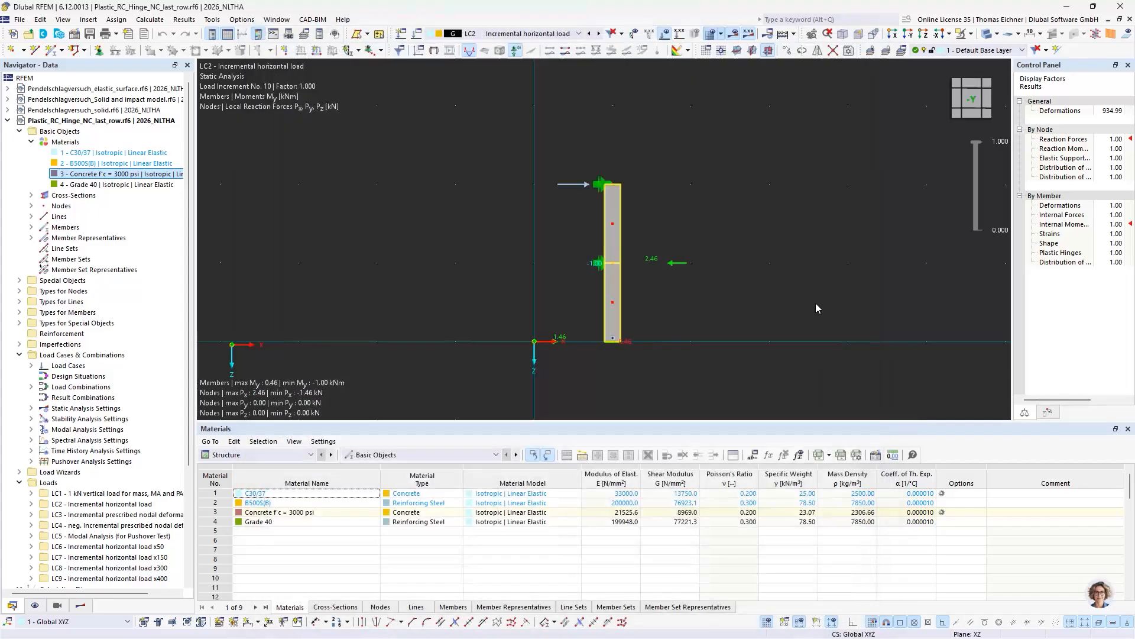
Inspect the concrete compressive strength and modulus of rupture among the material values of material 3, Concrete f'c = 3000 psi
double_click(124, 177)
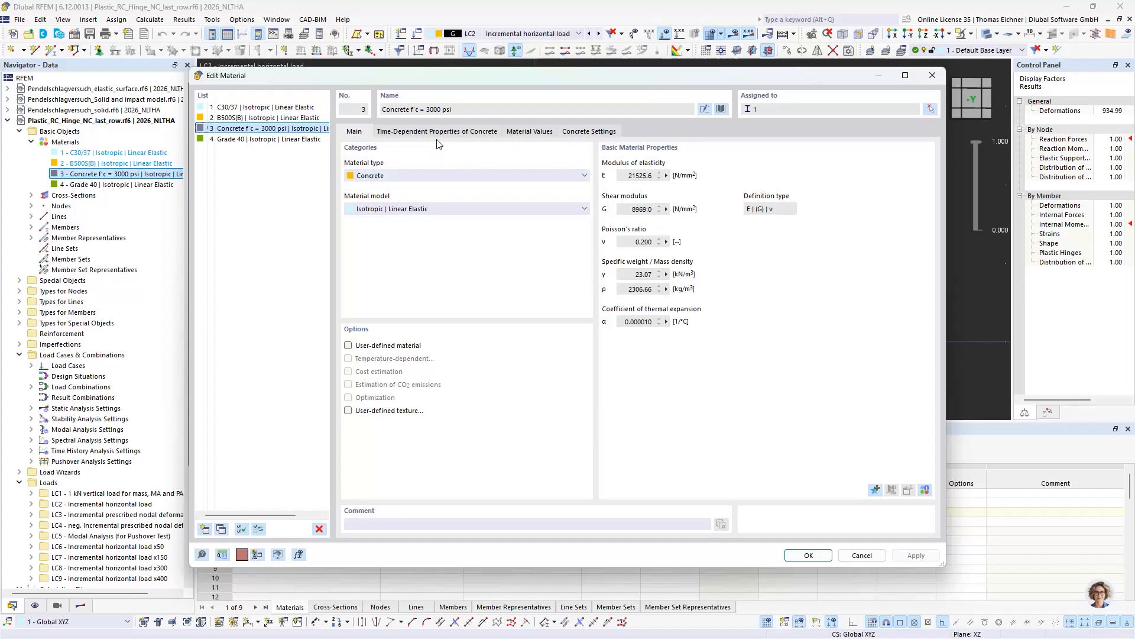
click(520, 133)
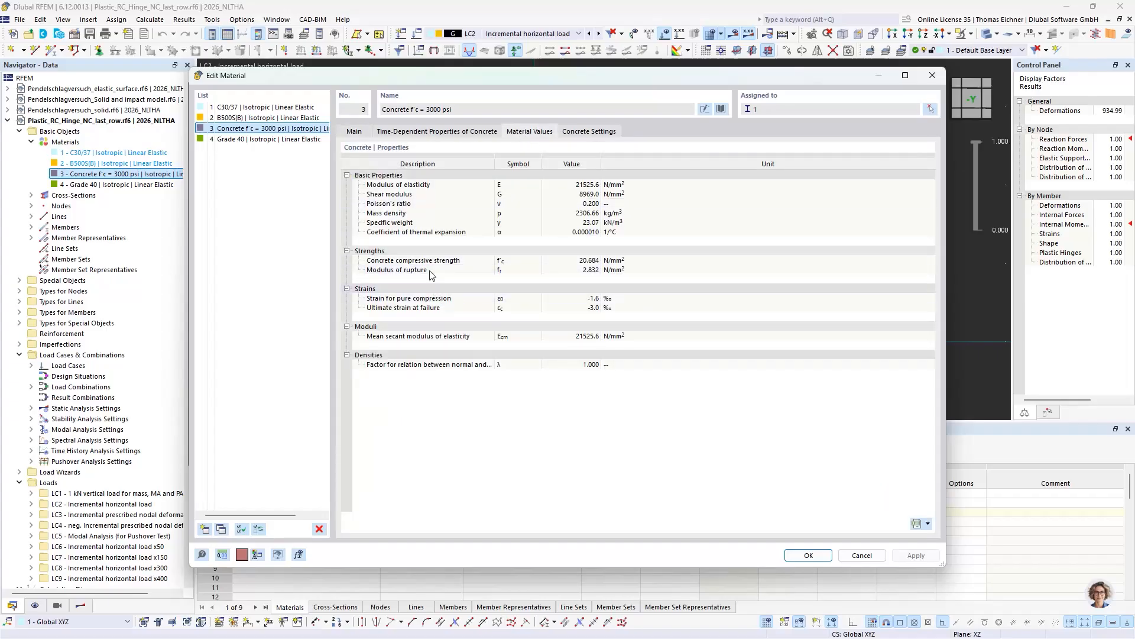
click(590, 269)
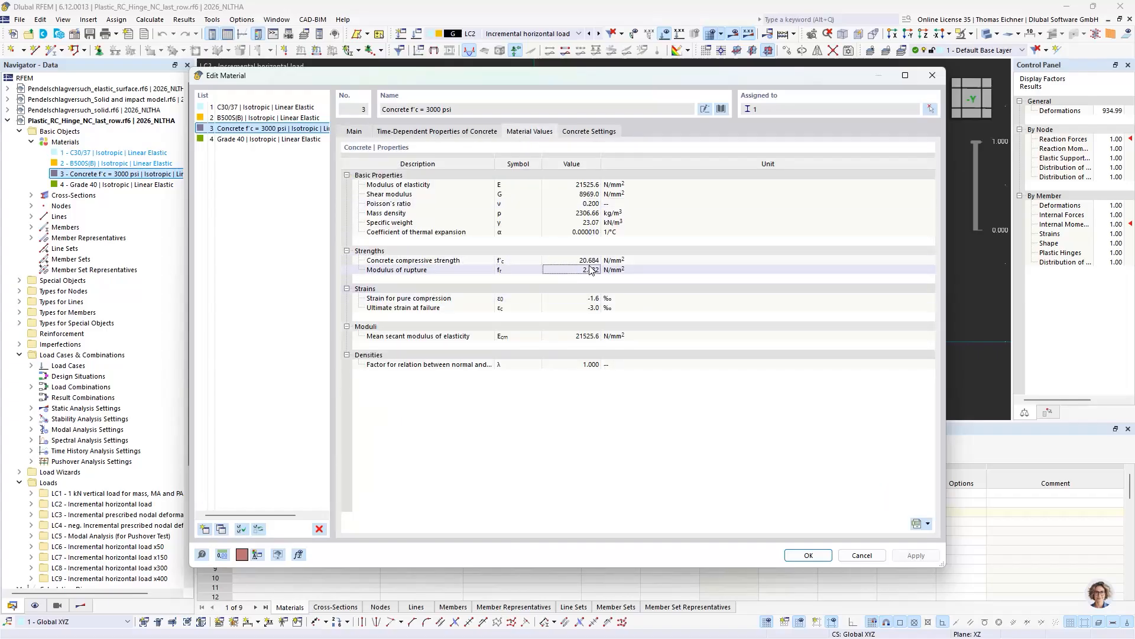
click(585, 264)
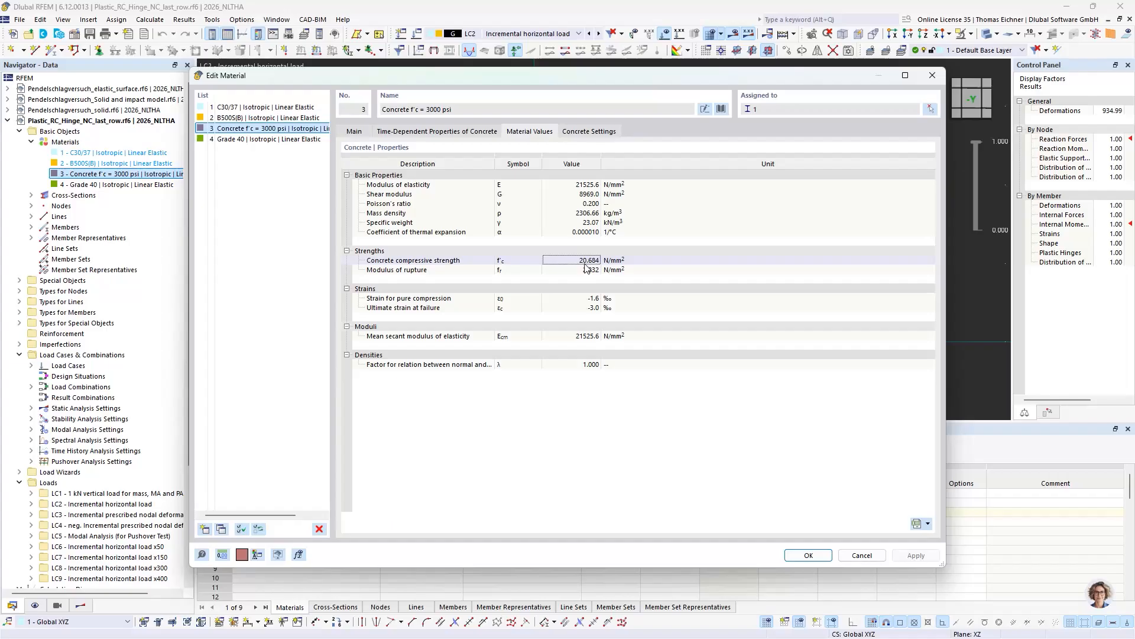
click(354, 132)
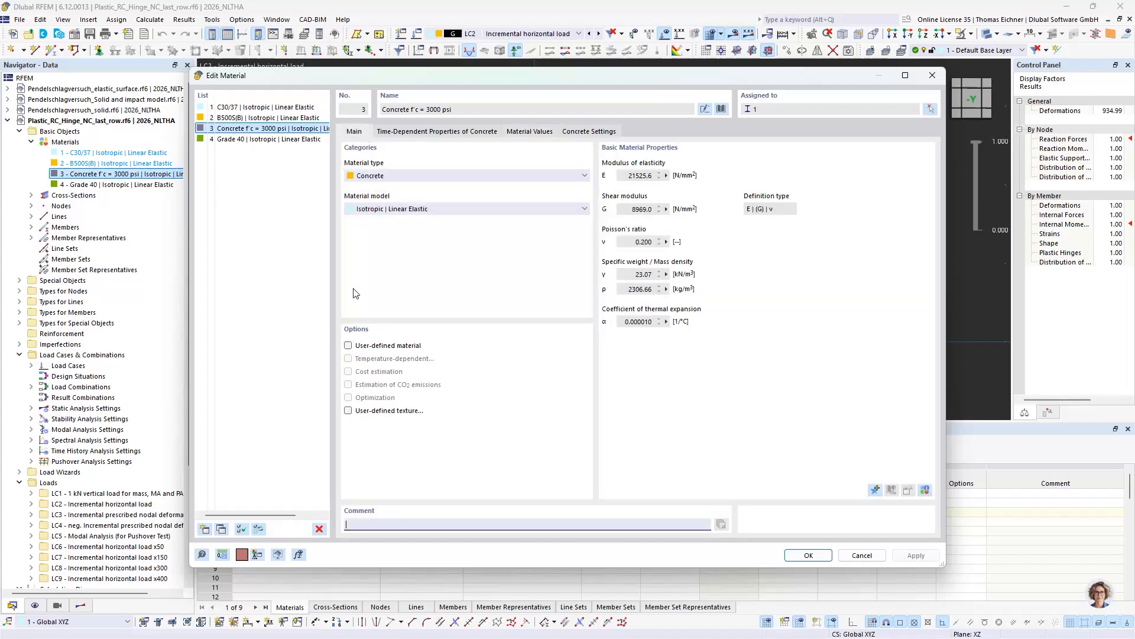
Make material 3 a user-defined material and open its concrete compressive strength for editing
click(348, 345)
click(529, 131)
double_click(582, 260)
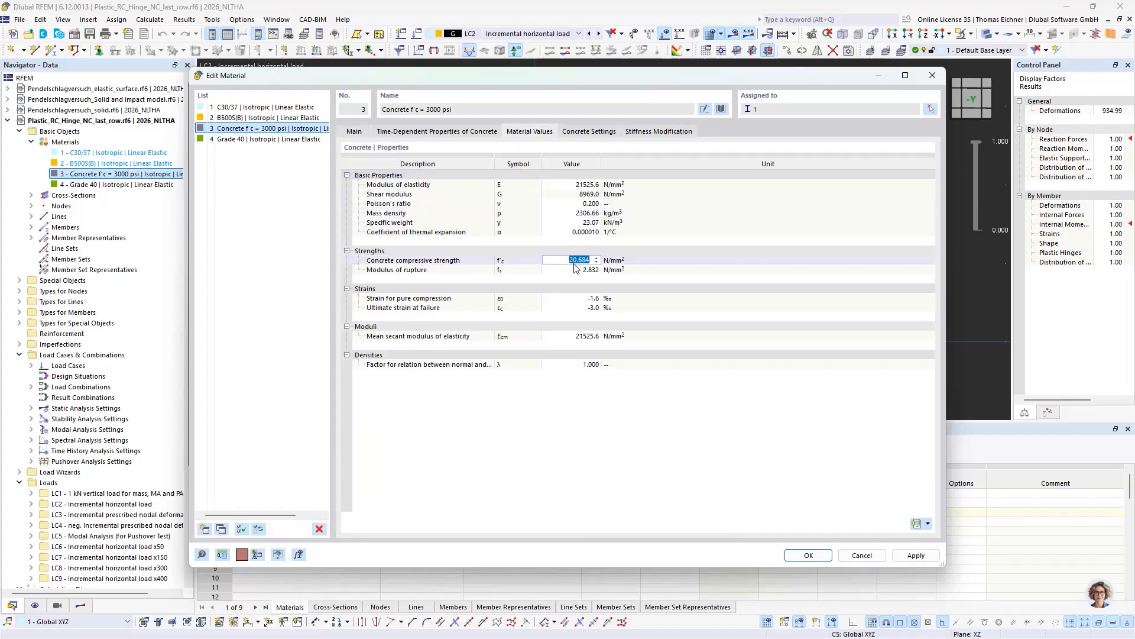
key(Return)
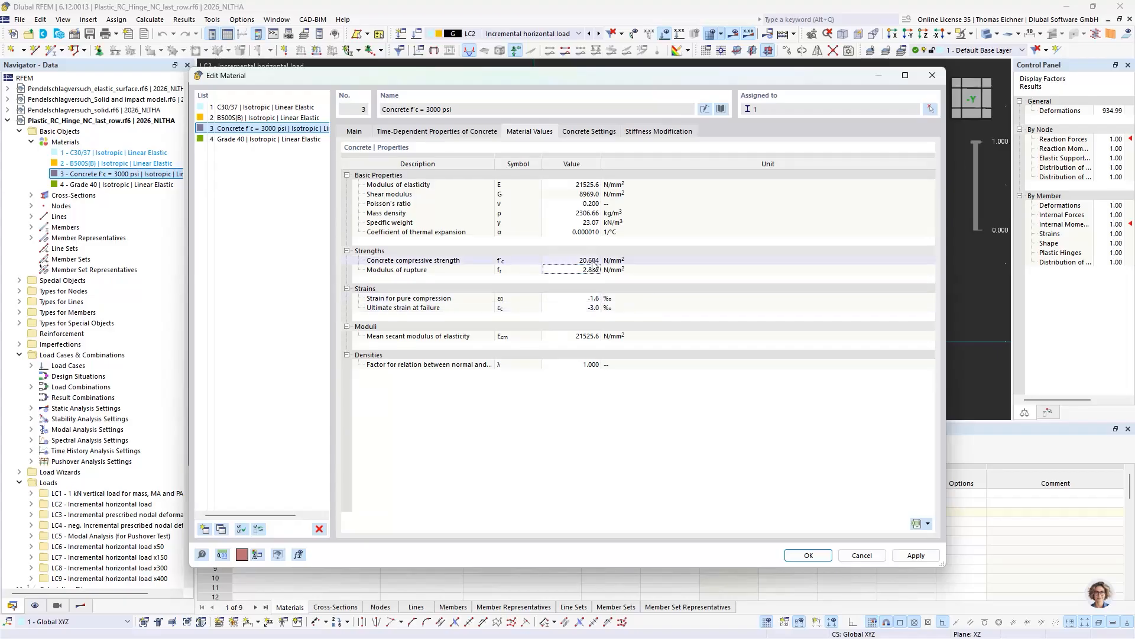
double_click(570, 261)
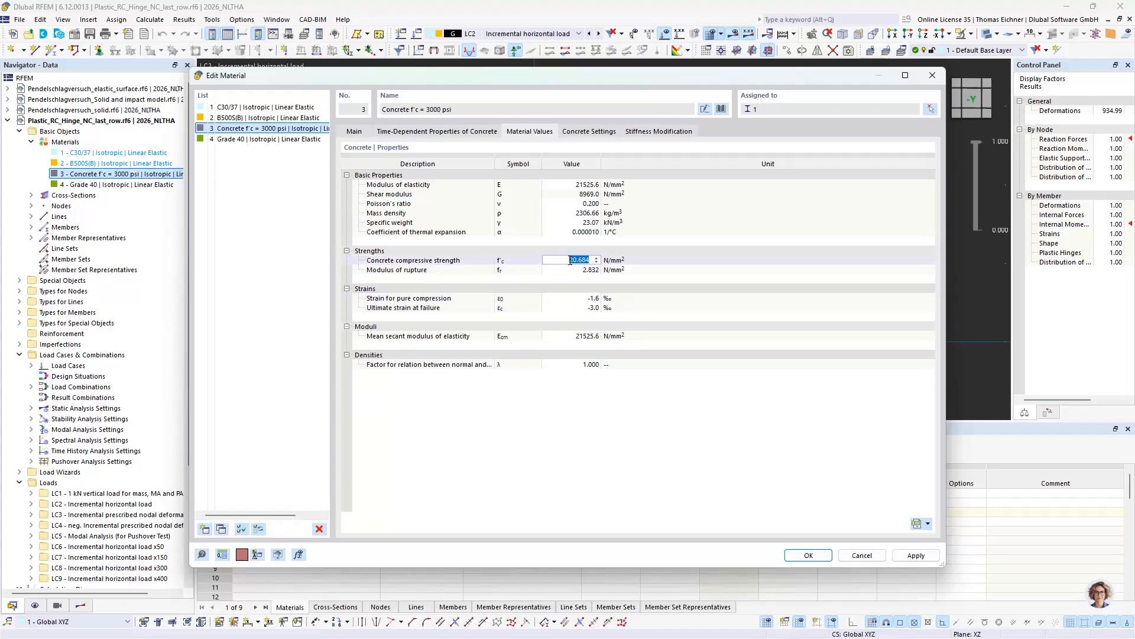
Examine the mean and characteristic cylinder compressive strengths of material 1, C30/37, and discard the material edits
click(274, 109)
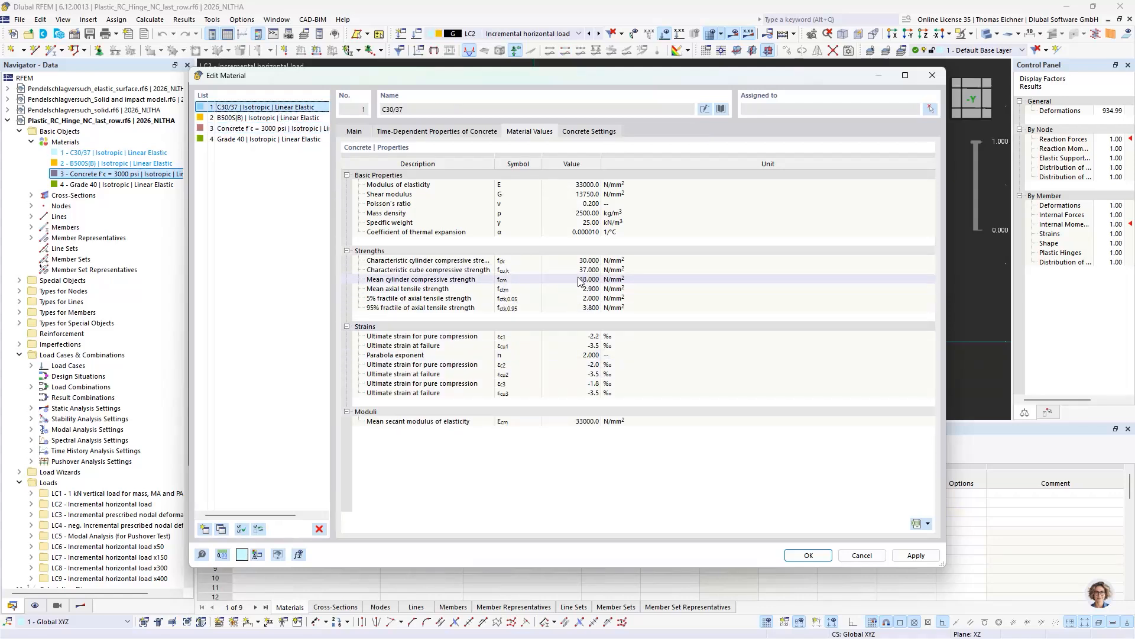
click(423, 283)
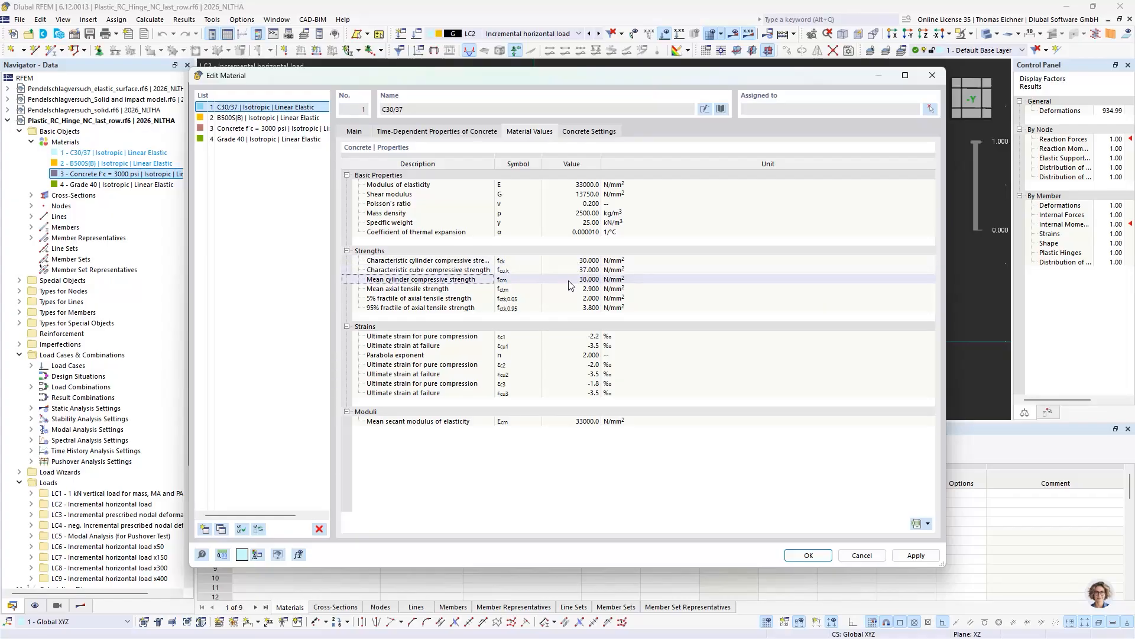
click(513, 281)
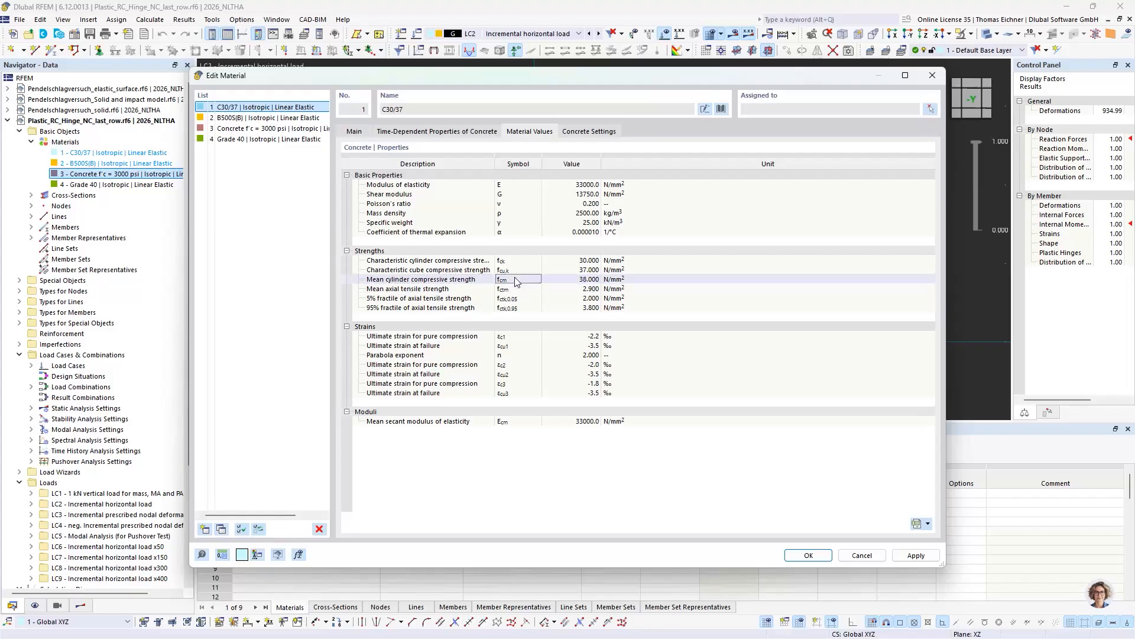
click(571, 281)
click(532, 282)
click(484, 281)
click(510, 282)
click(486, 282)
click(501, 280)
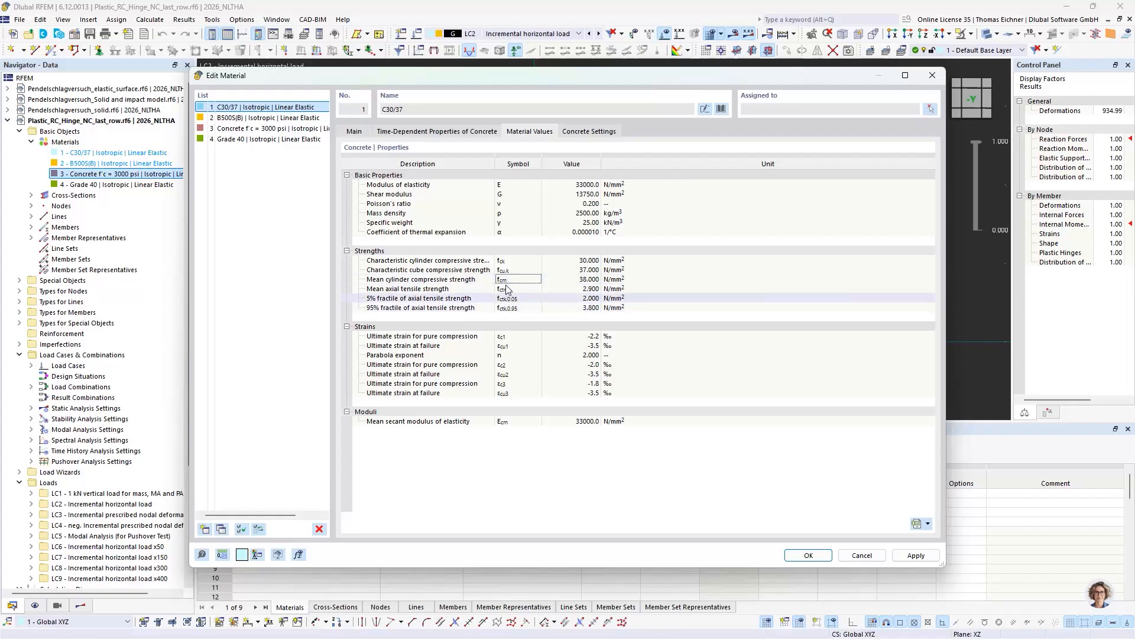
click(564, 280)
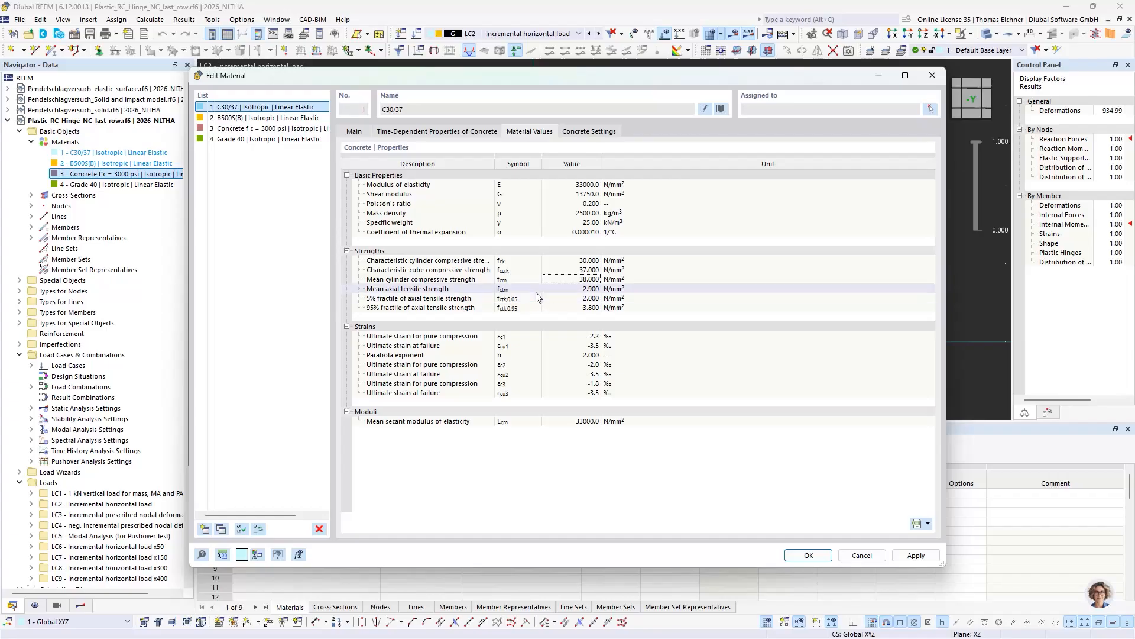
click(519, 261)
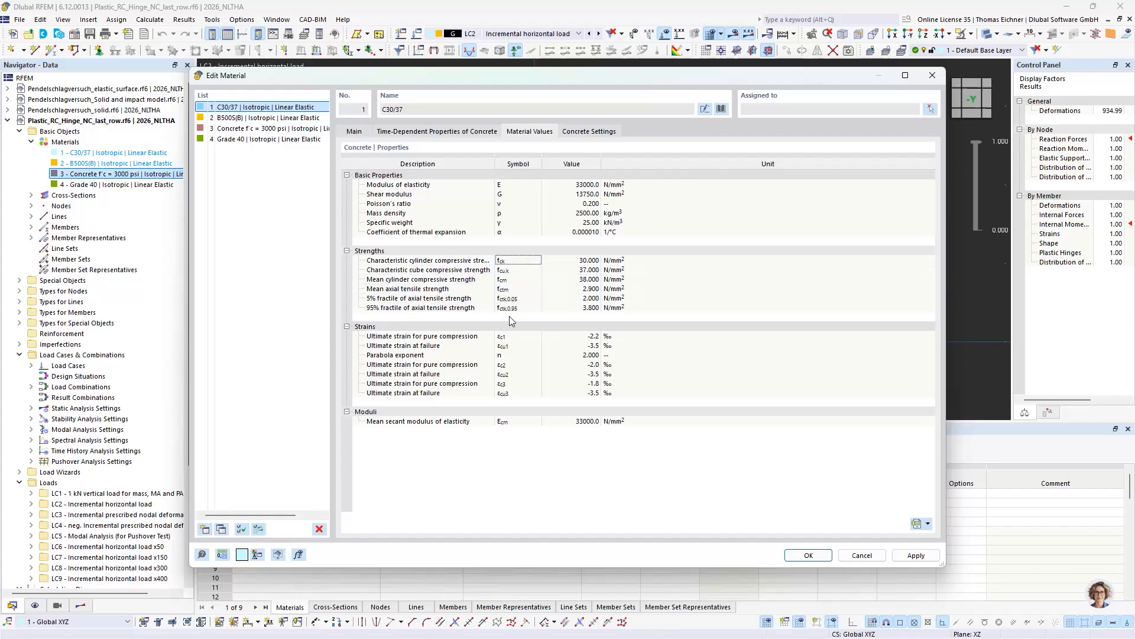
click(852, 553)
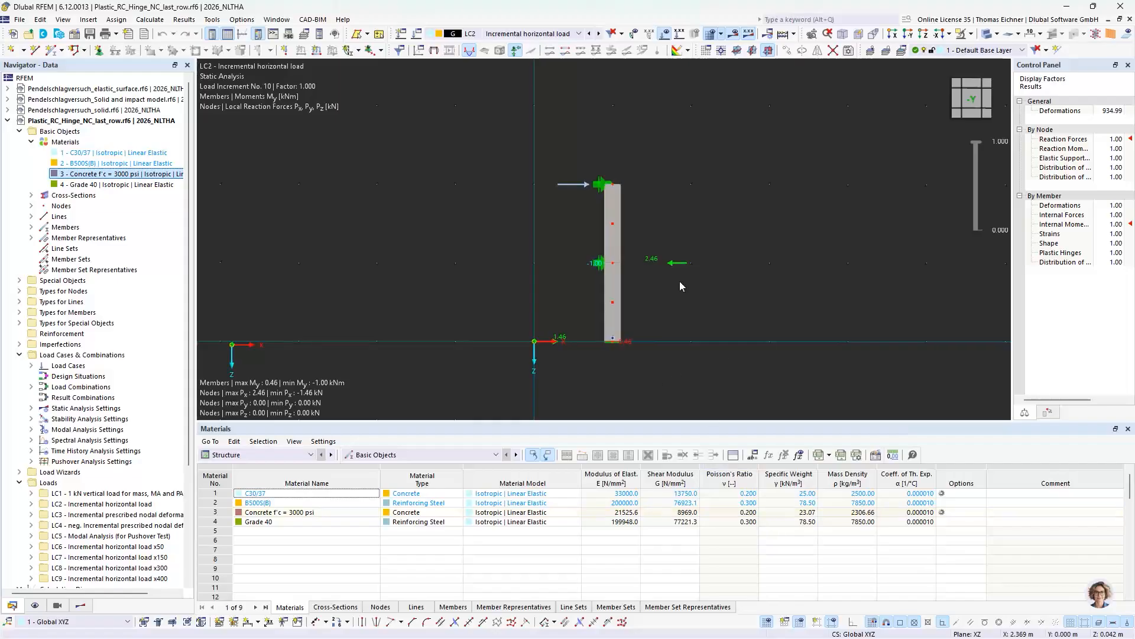
Switch to the Autotest01_RC_hinge.rf6 model and display load case LC2
scroll(552, 259, up, 1)
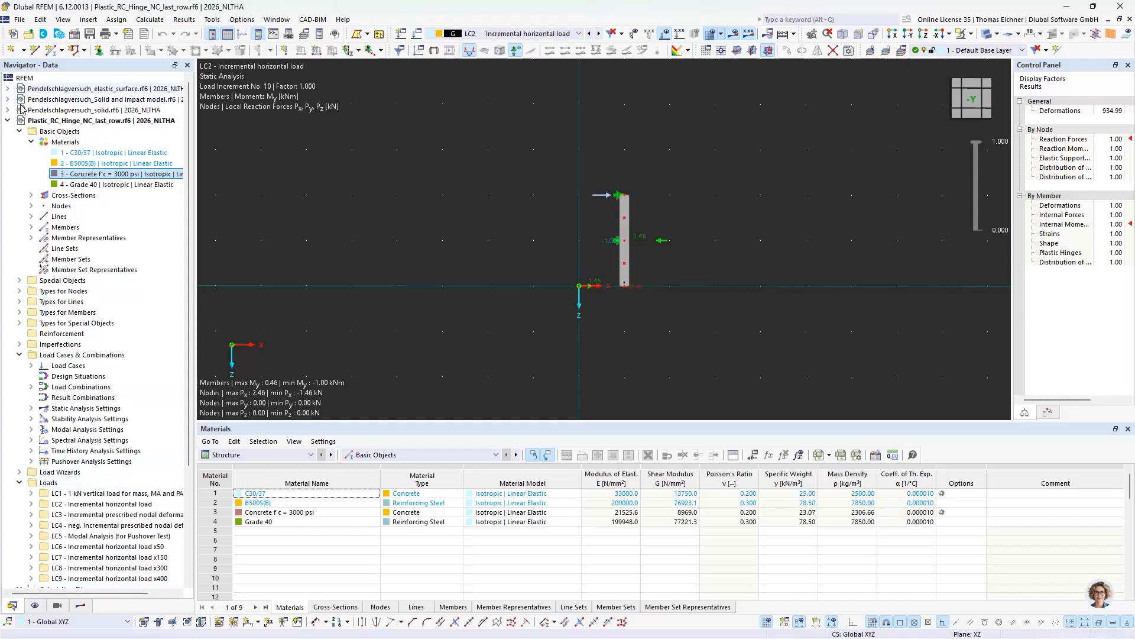
click(7, 121)
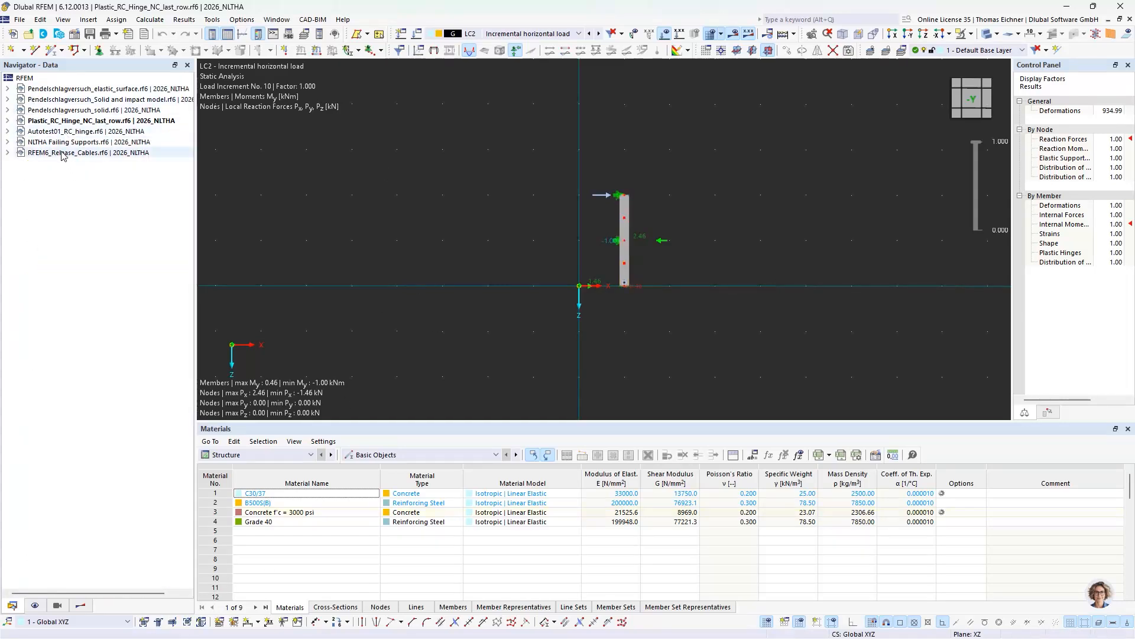
click(70, 131)
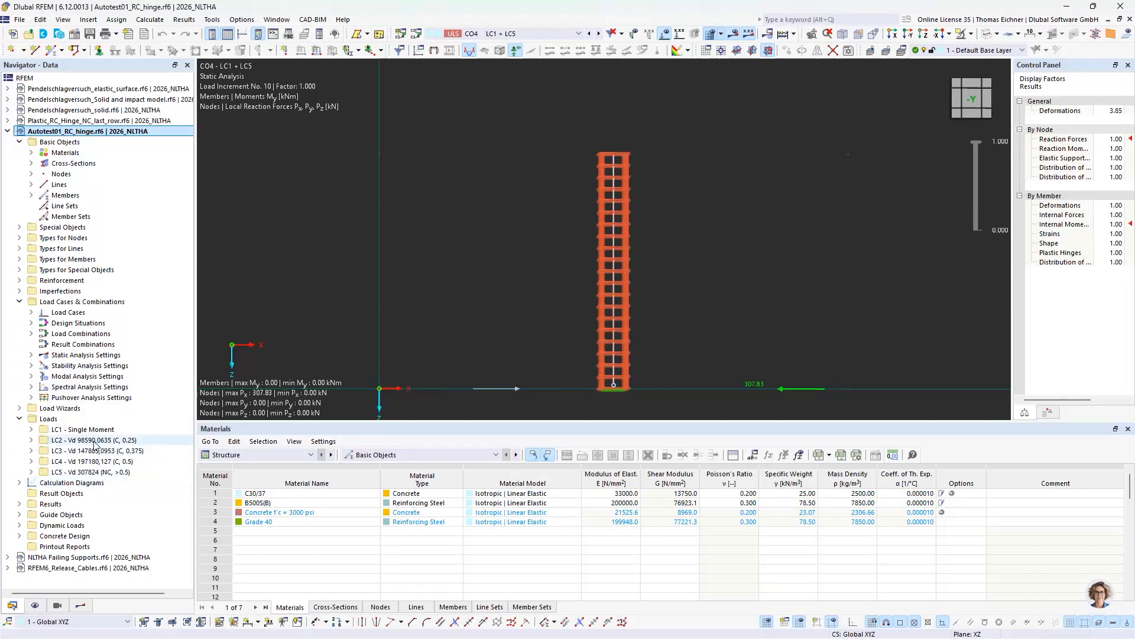
double_click(94, 443)
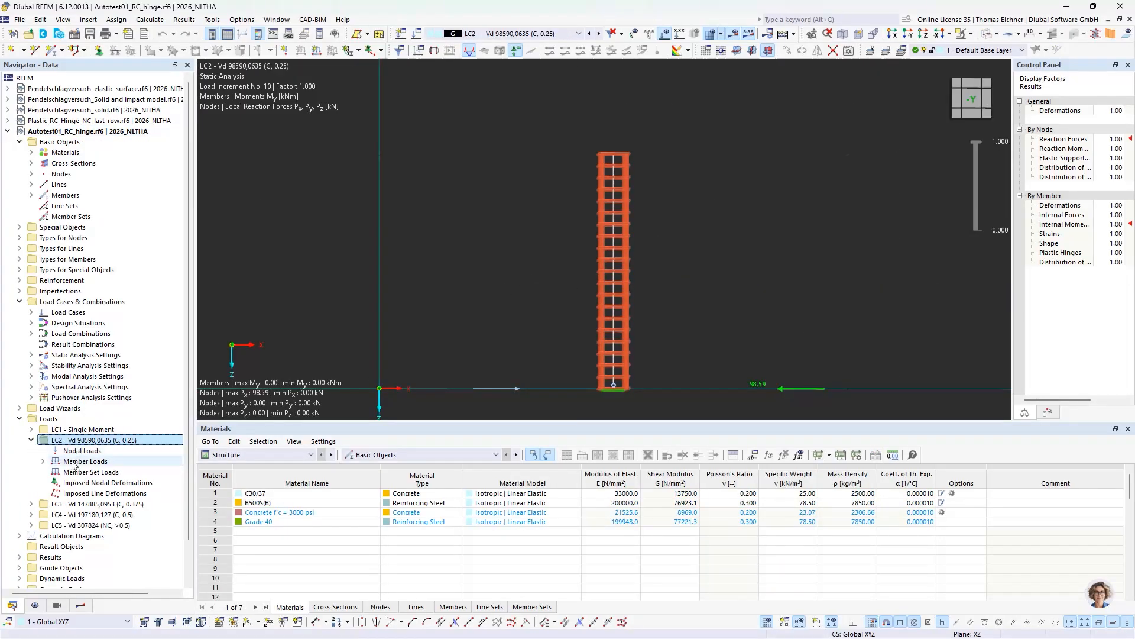
click(43, 461)
click(32, 440)
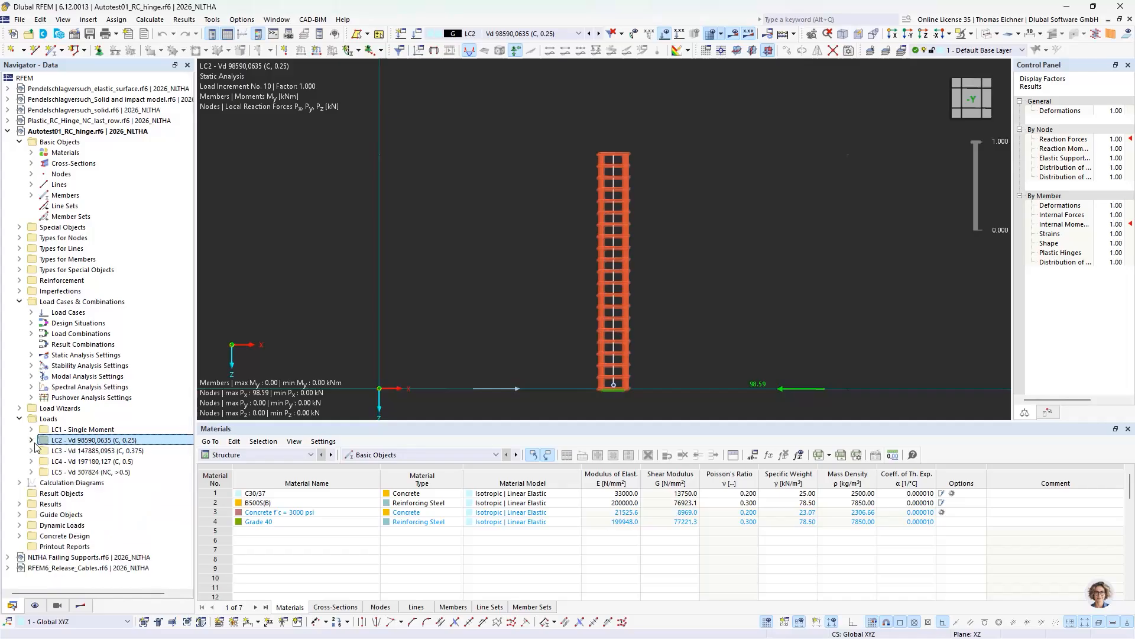
Open the calculation diagrams and compare the hinge moment My over the increments for CO4, CO5 and CO6
click(20, 483)
scroll(71, 414, down, 4)
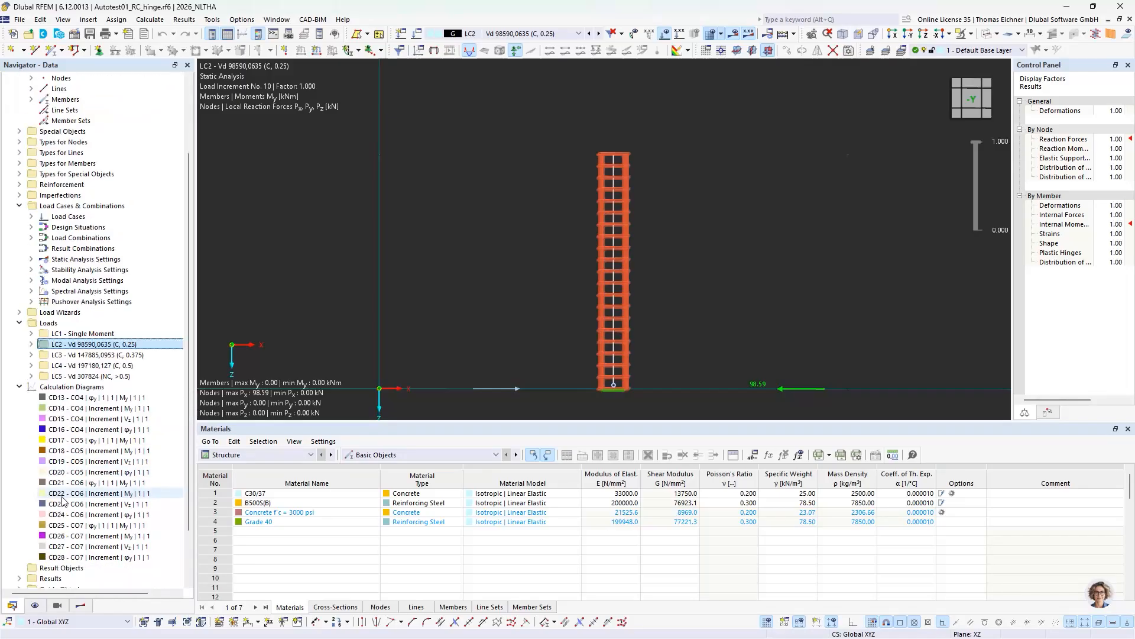
click(96, 365)
double_click(96, 368)
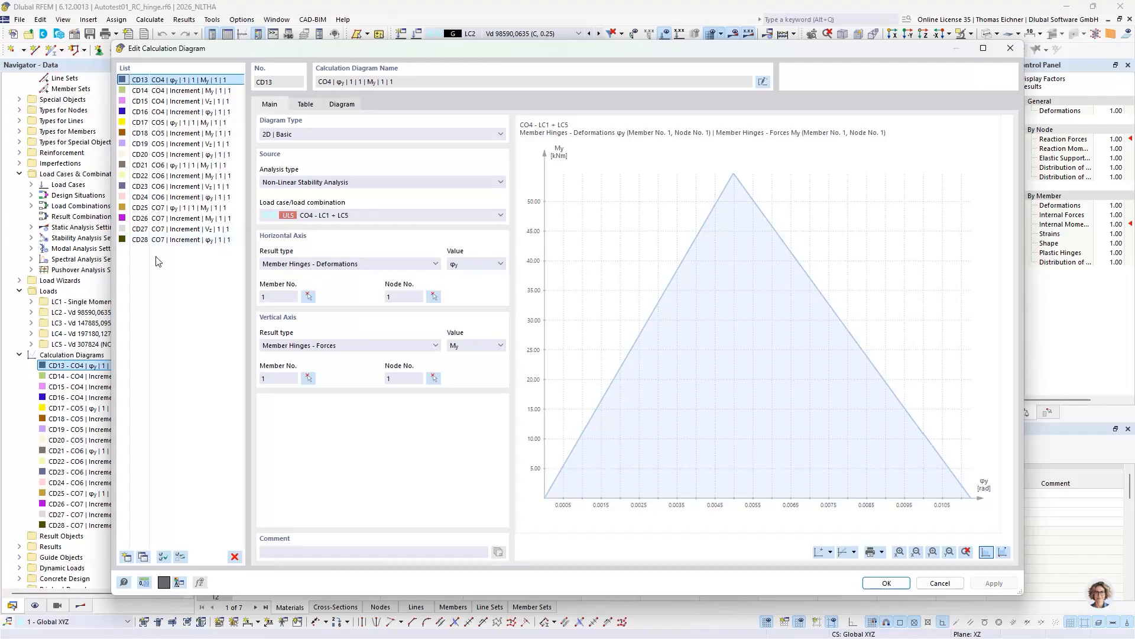
click(177, 91)
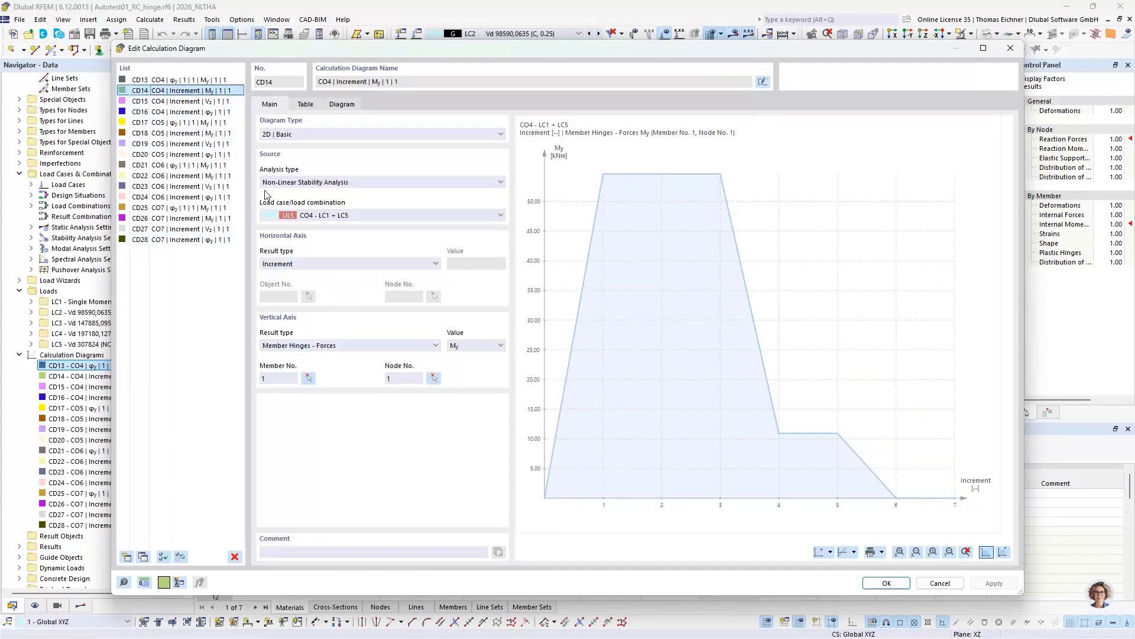
click(177, 133)
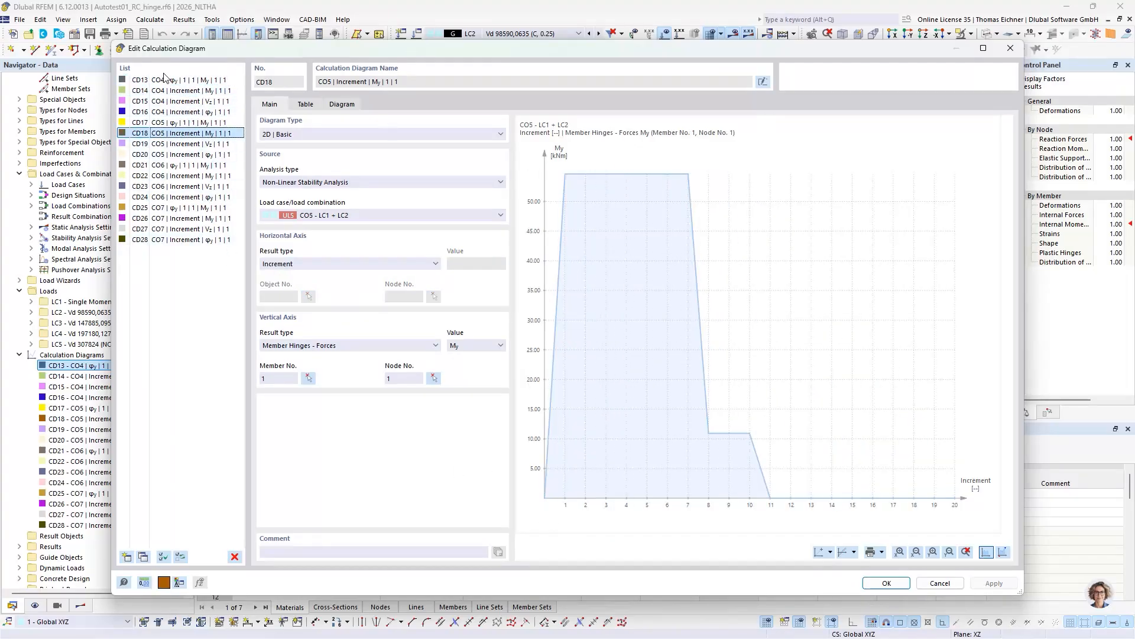
click(190, 176)
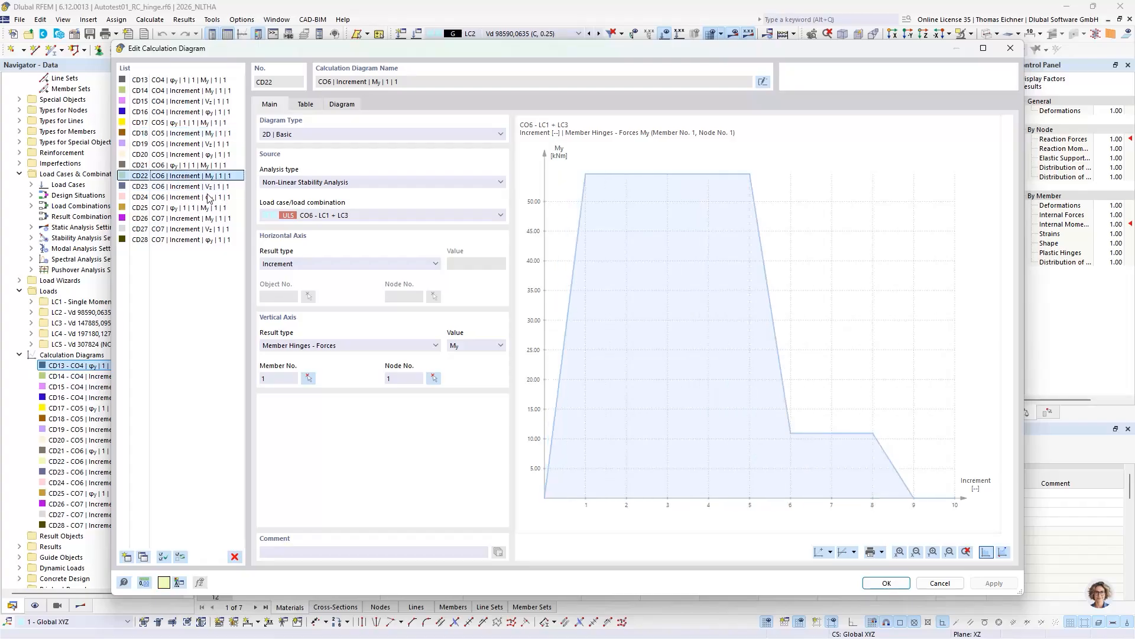
Compare the hinge shear force Vz over the increments for CO4, CO5 and CO6
click(195, 101)
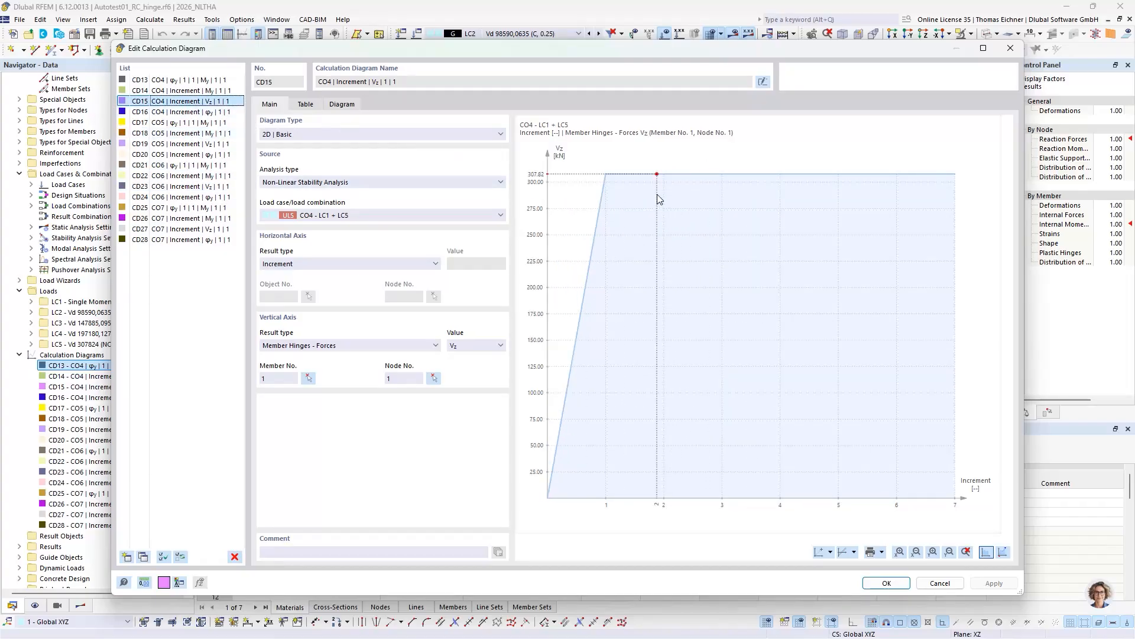
click(210, 146)
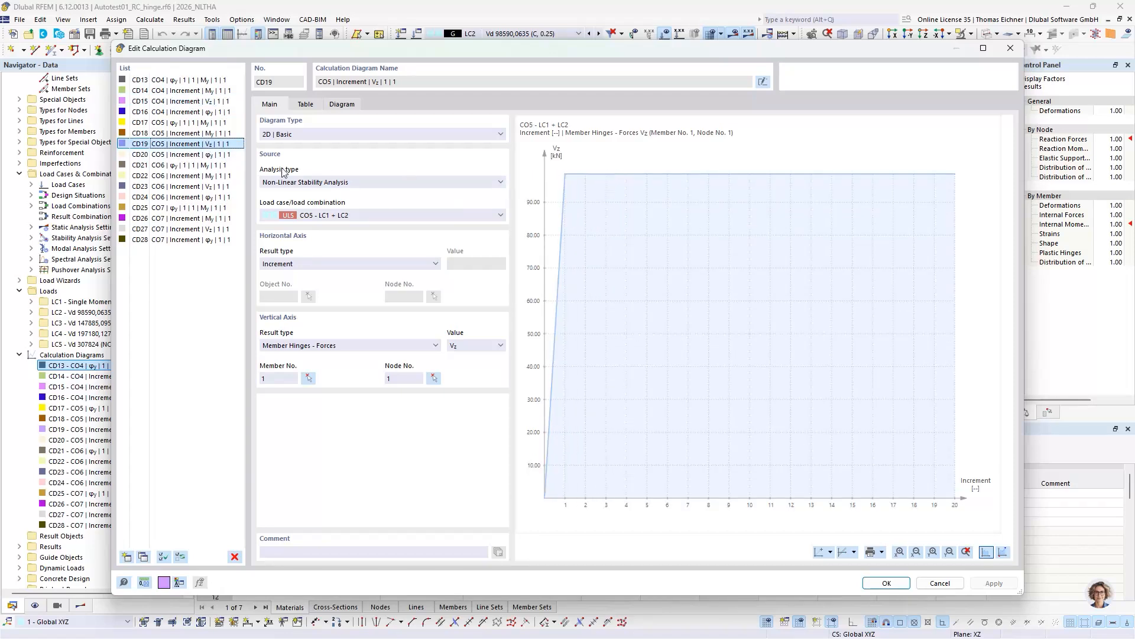
click(217, 187)
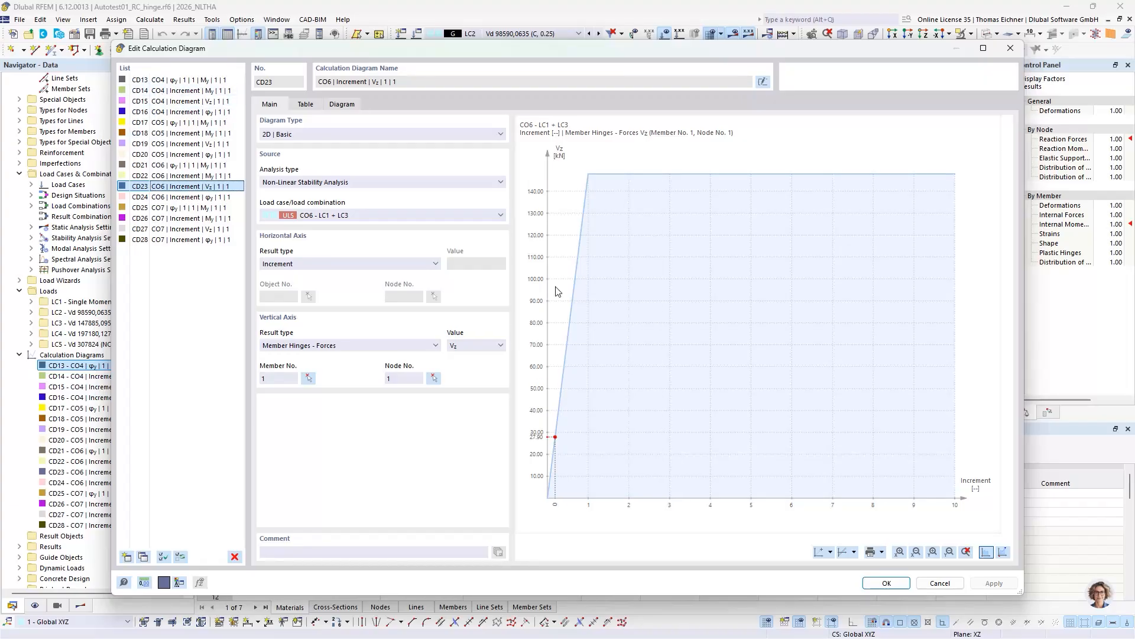
Examine the tabulated φy and My values of calculation diagram CD13 by increment, and switch to the ASCE 41-17 hinge slide
click(233, 80)
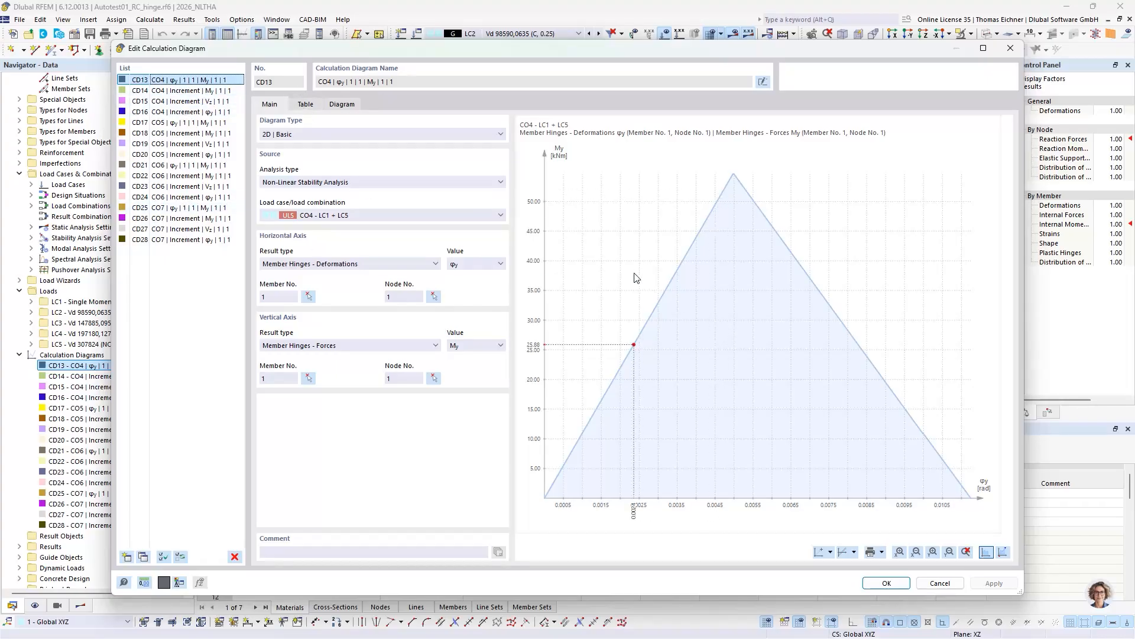
click(305, 105)
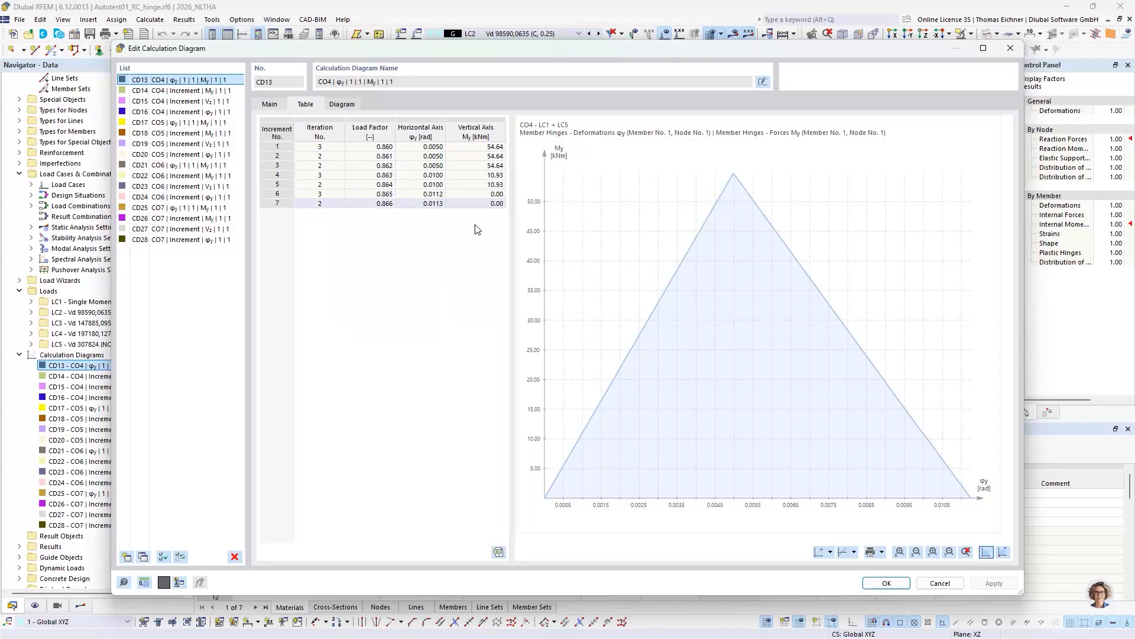
click(482, 166)
click(480, 148)
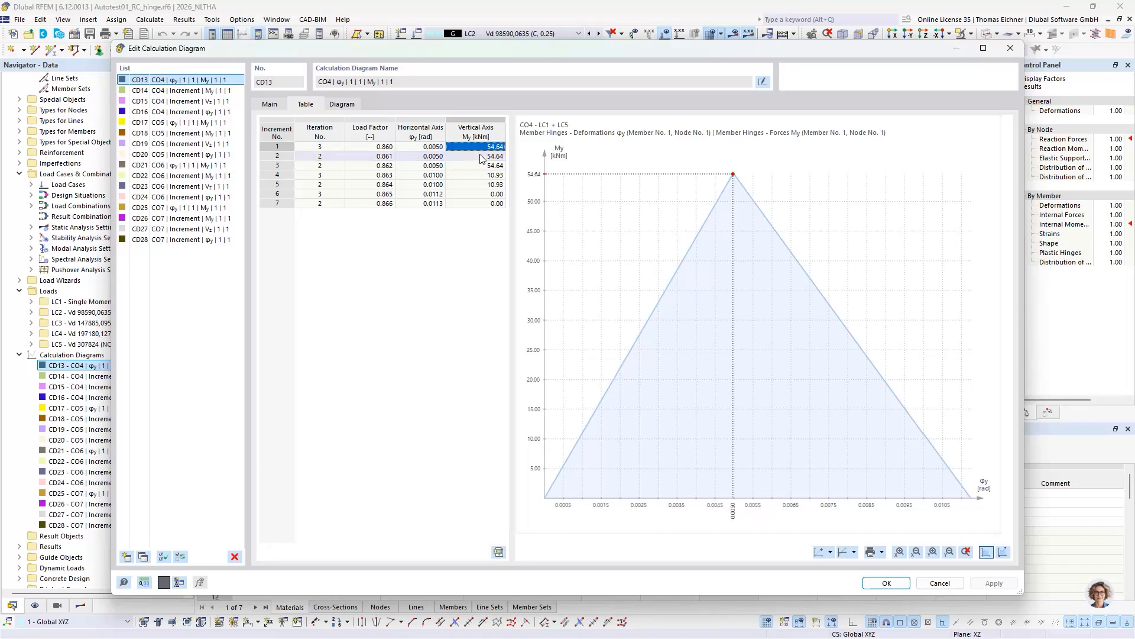
click(480, 166)
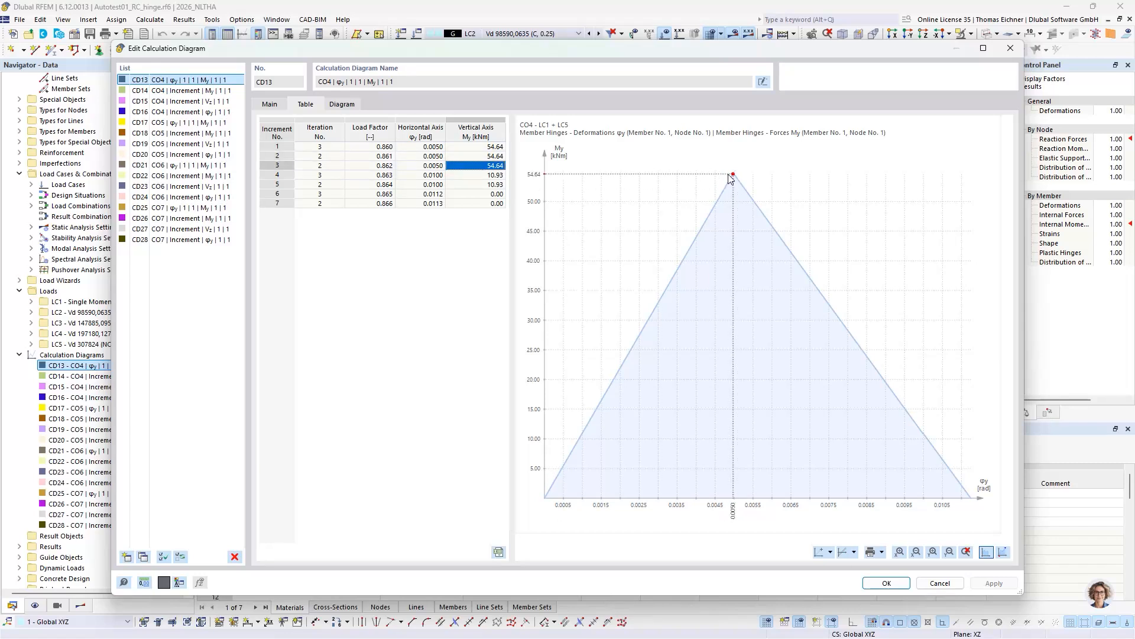
click(434, 167)
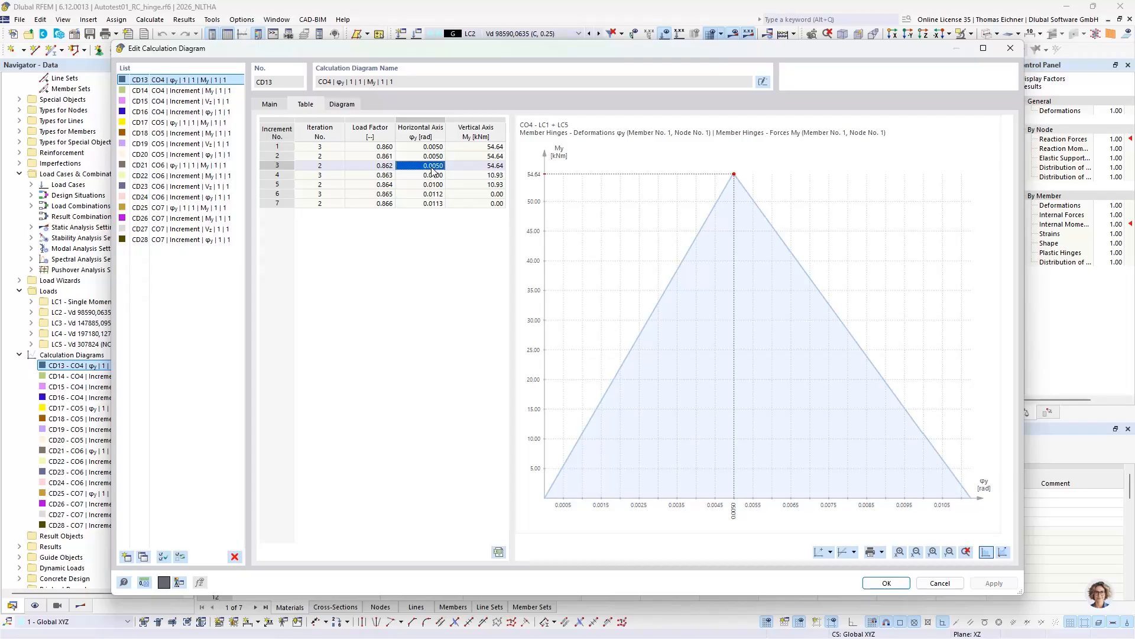
click(432, 175)
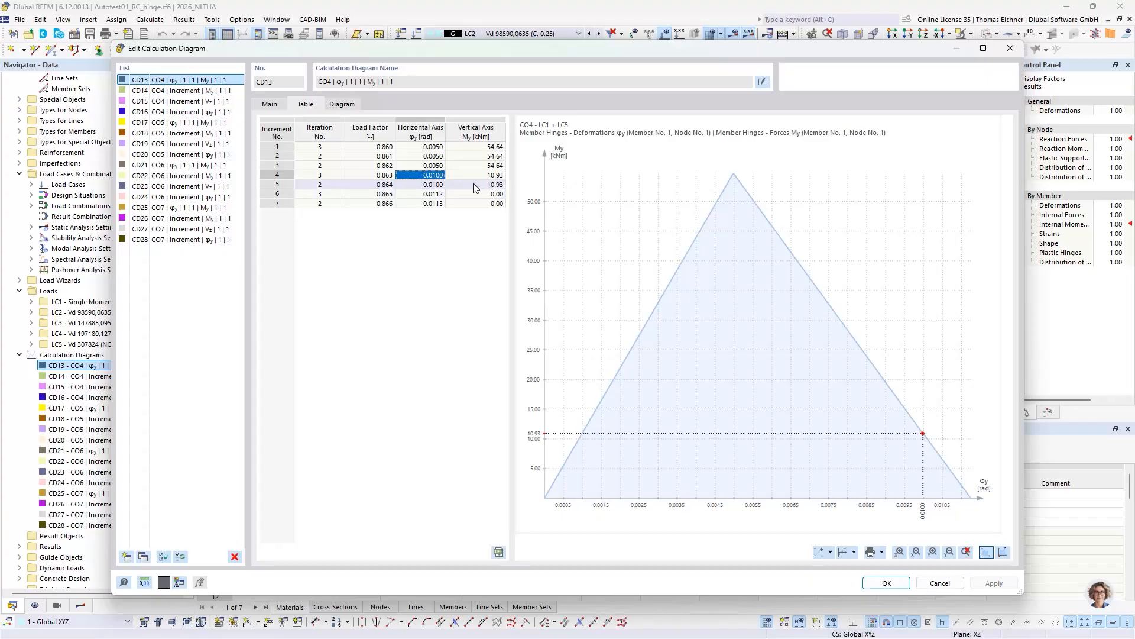
key(Down)
key(Down)
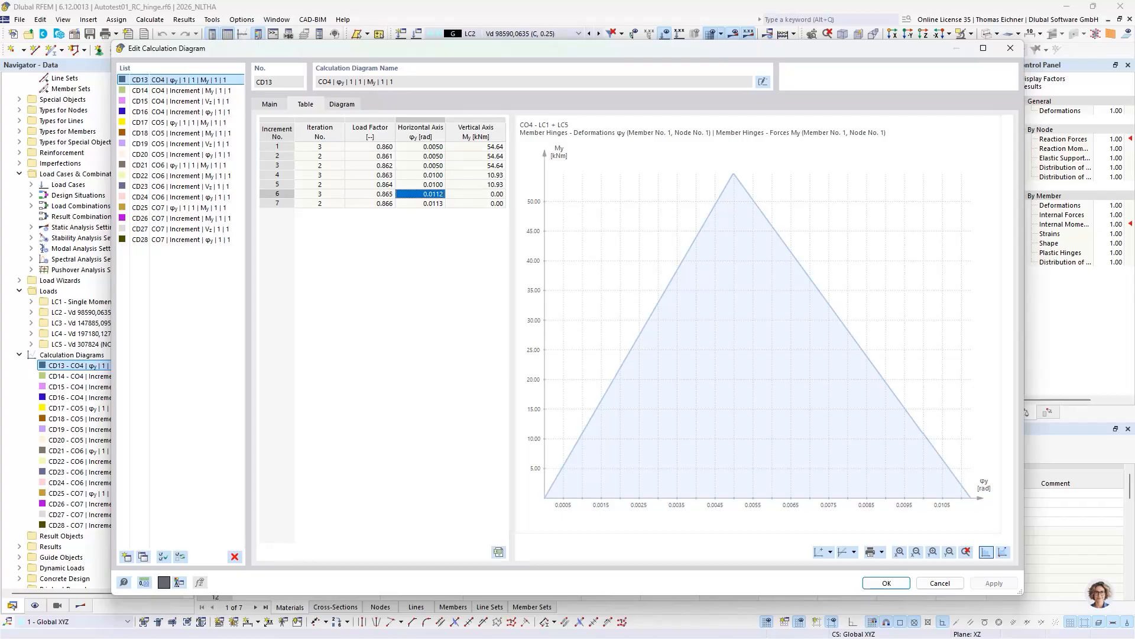
key(alt+Tab)
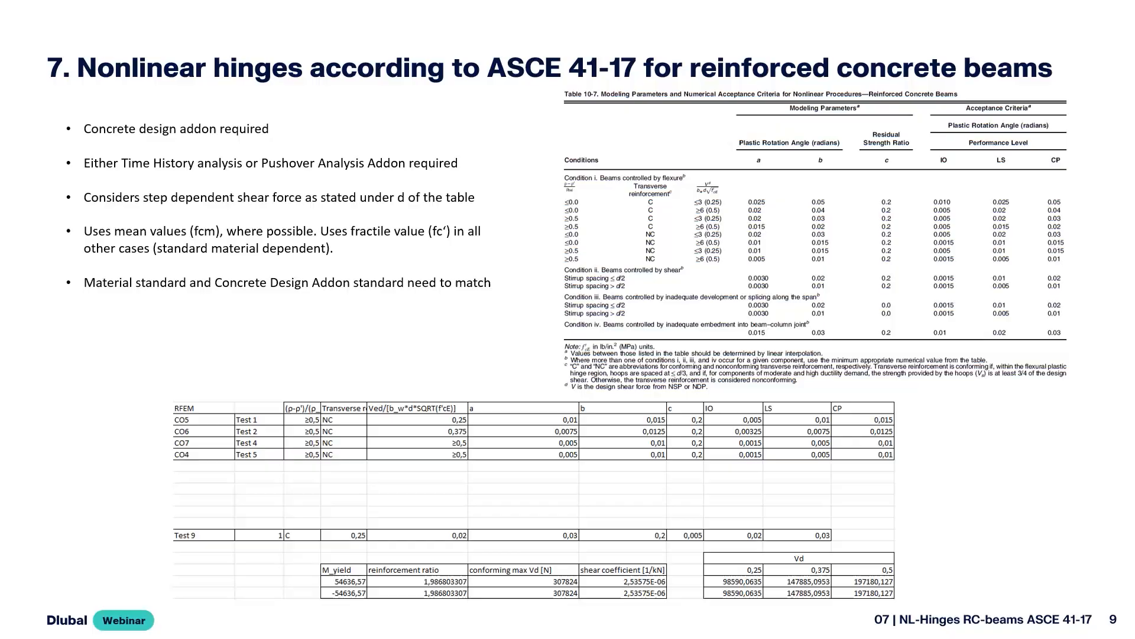